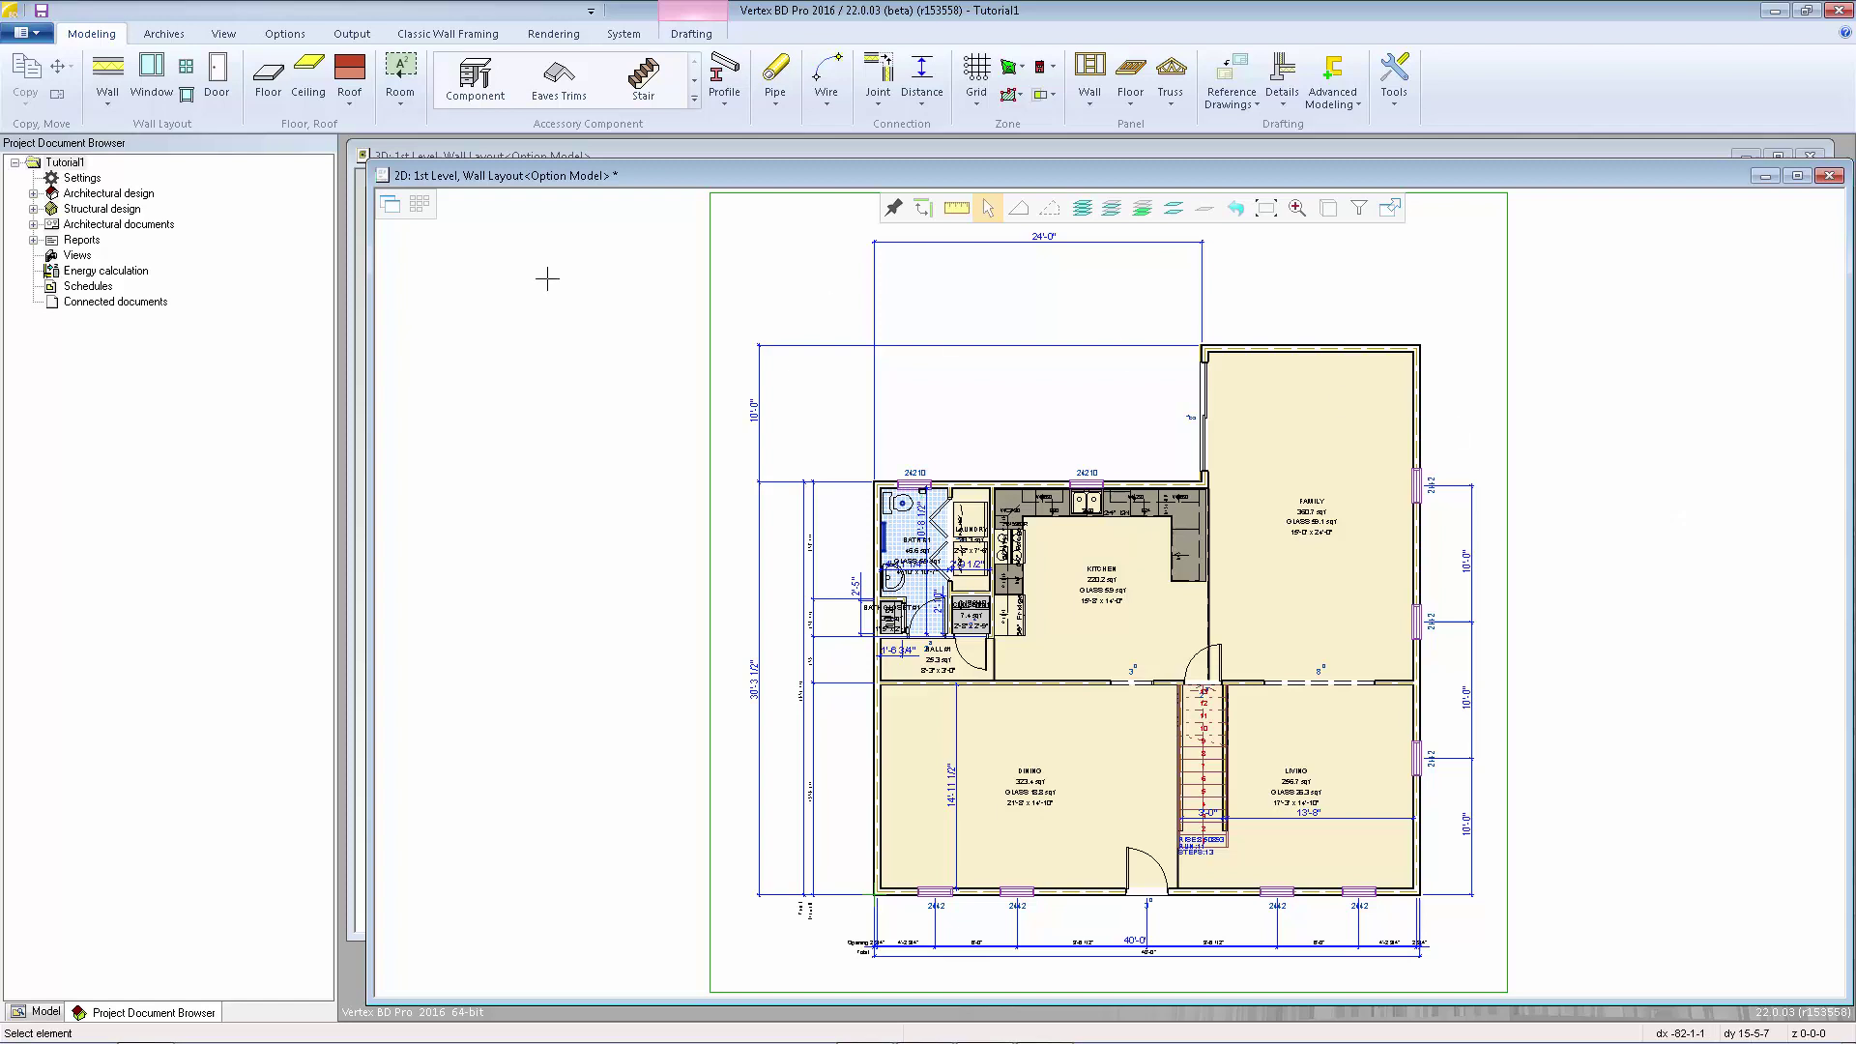
Choose the Alignment Point symbol from the Plan Symbols component library for insertion.
{"action": "left_click", "coordinate": [474, 85]}
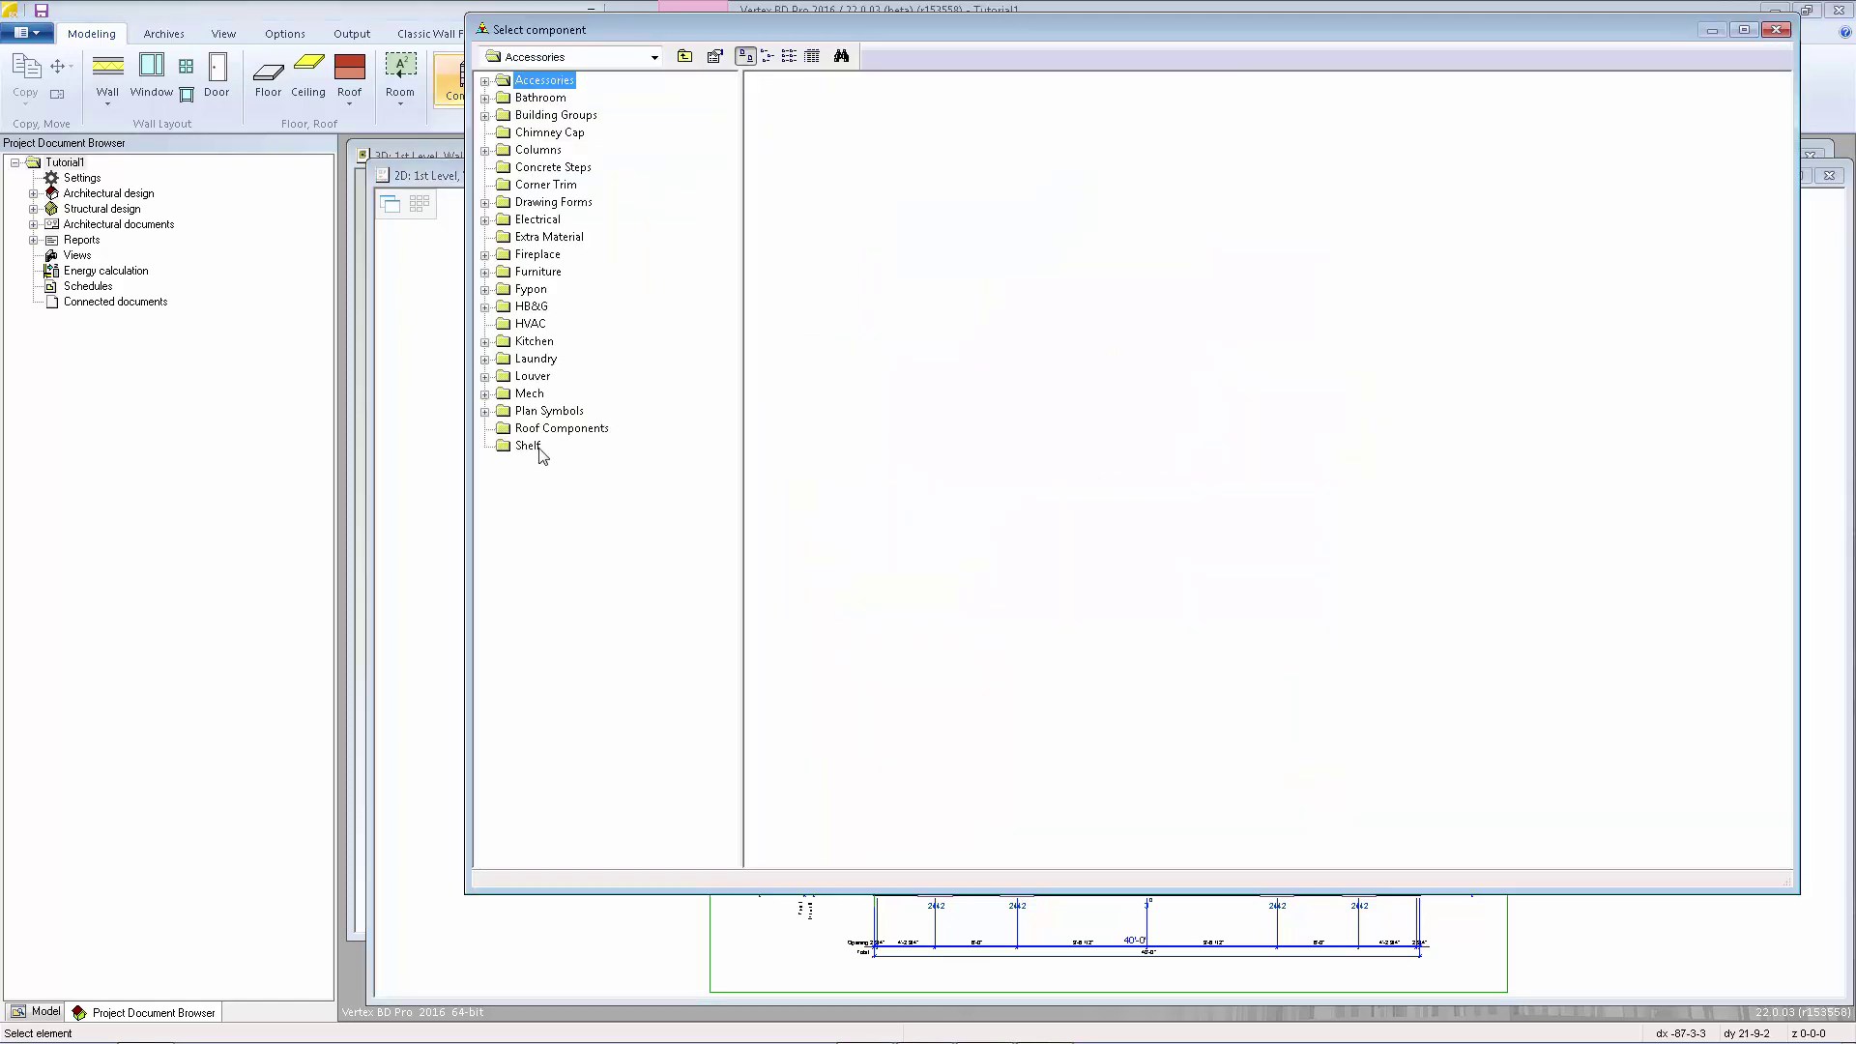
{"action": "left_click", "coordinate": [540, 415]}
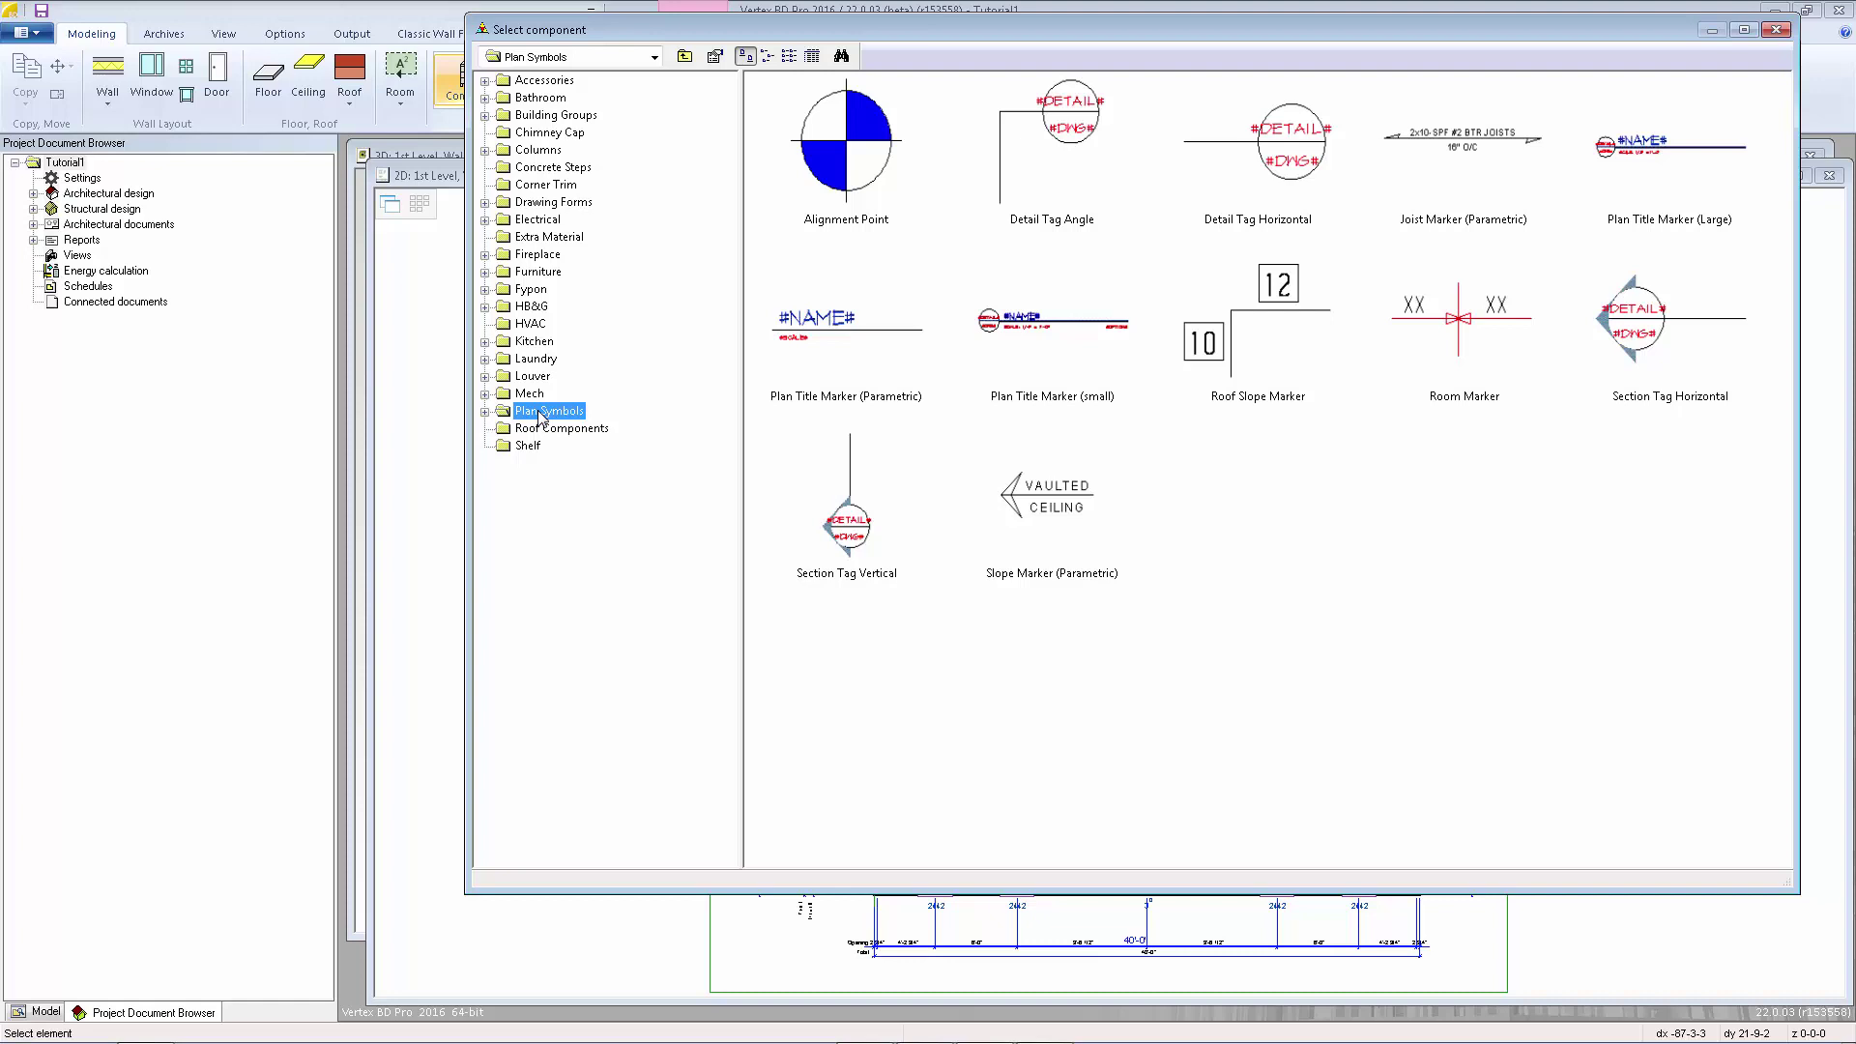
{"action": "left_click", "coordinate": [855, 164]}
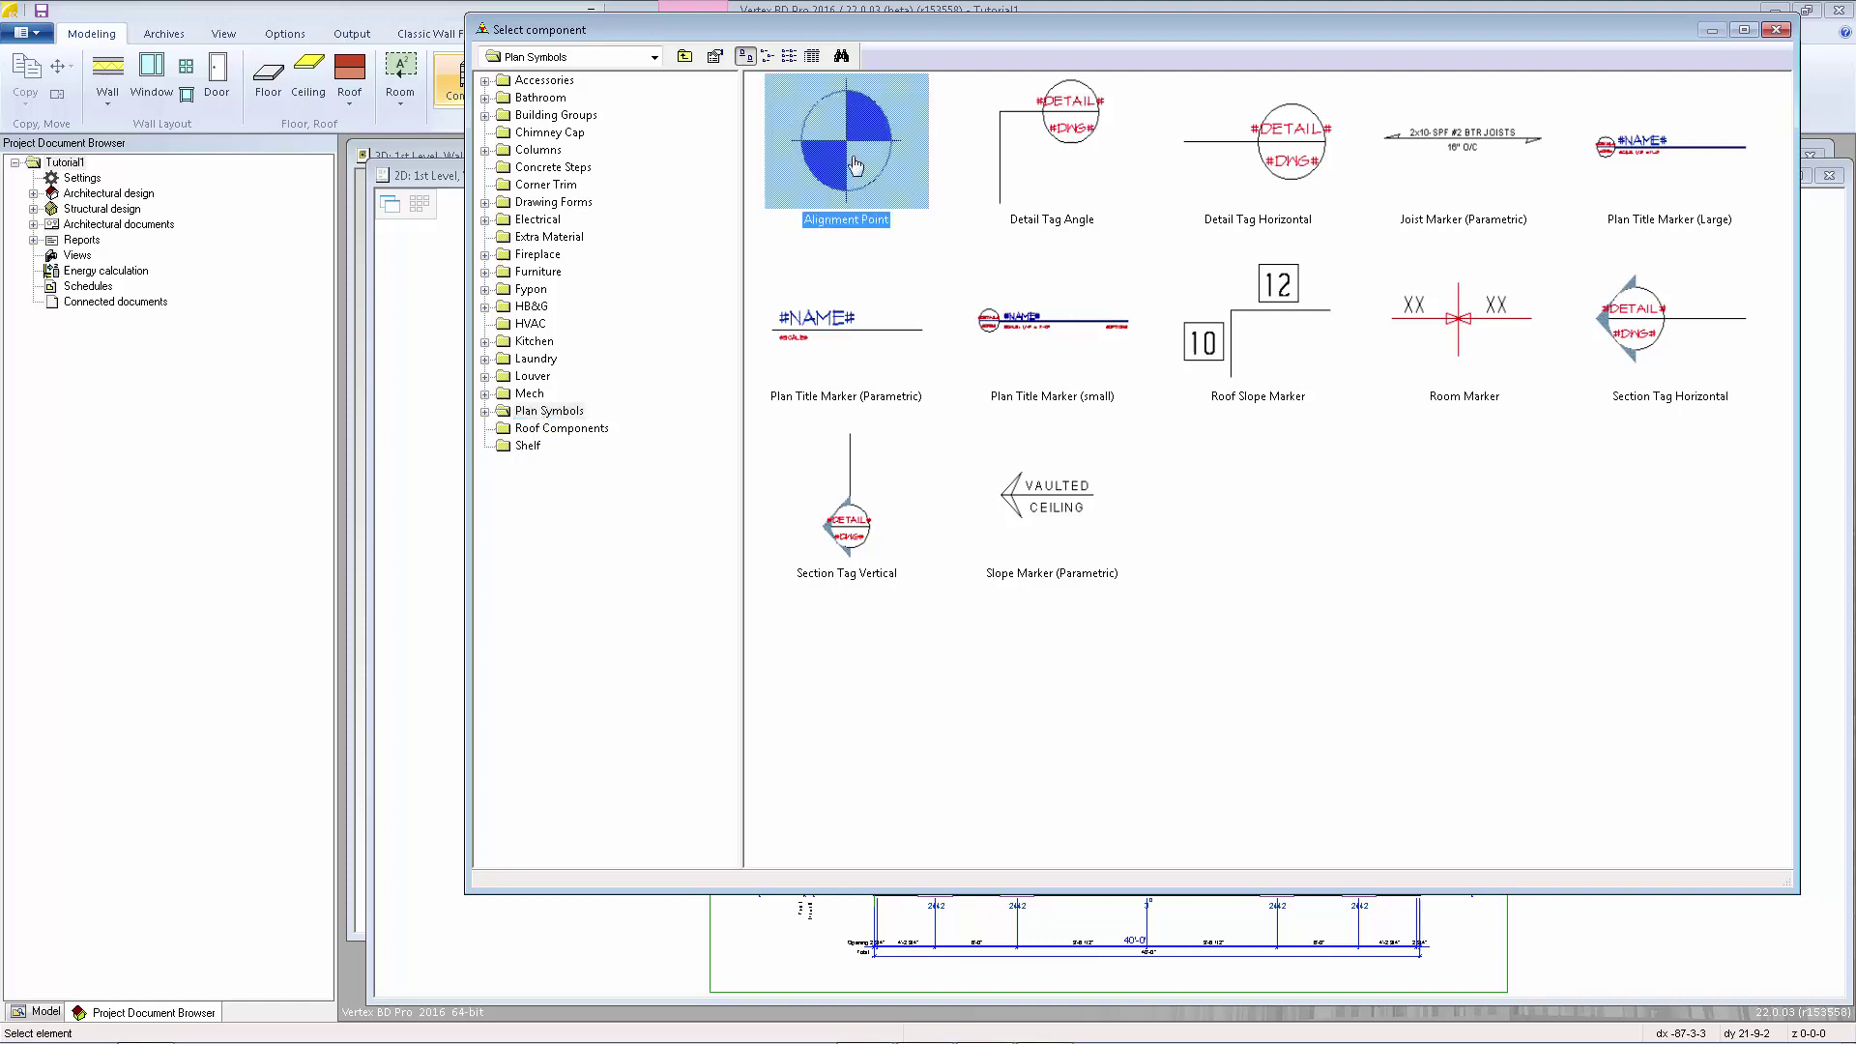
{"action": "double_click", "coordinate": [855, 165]}
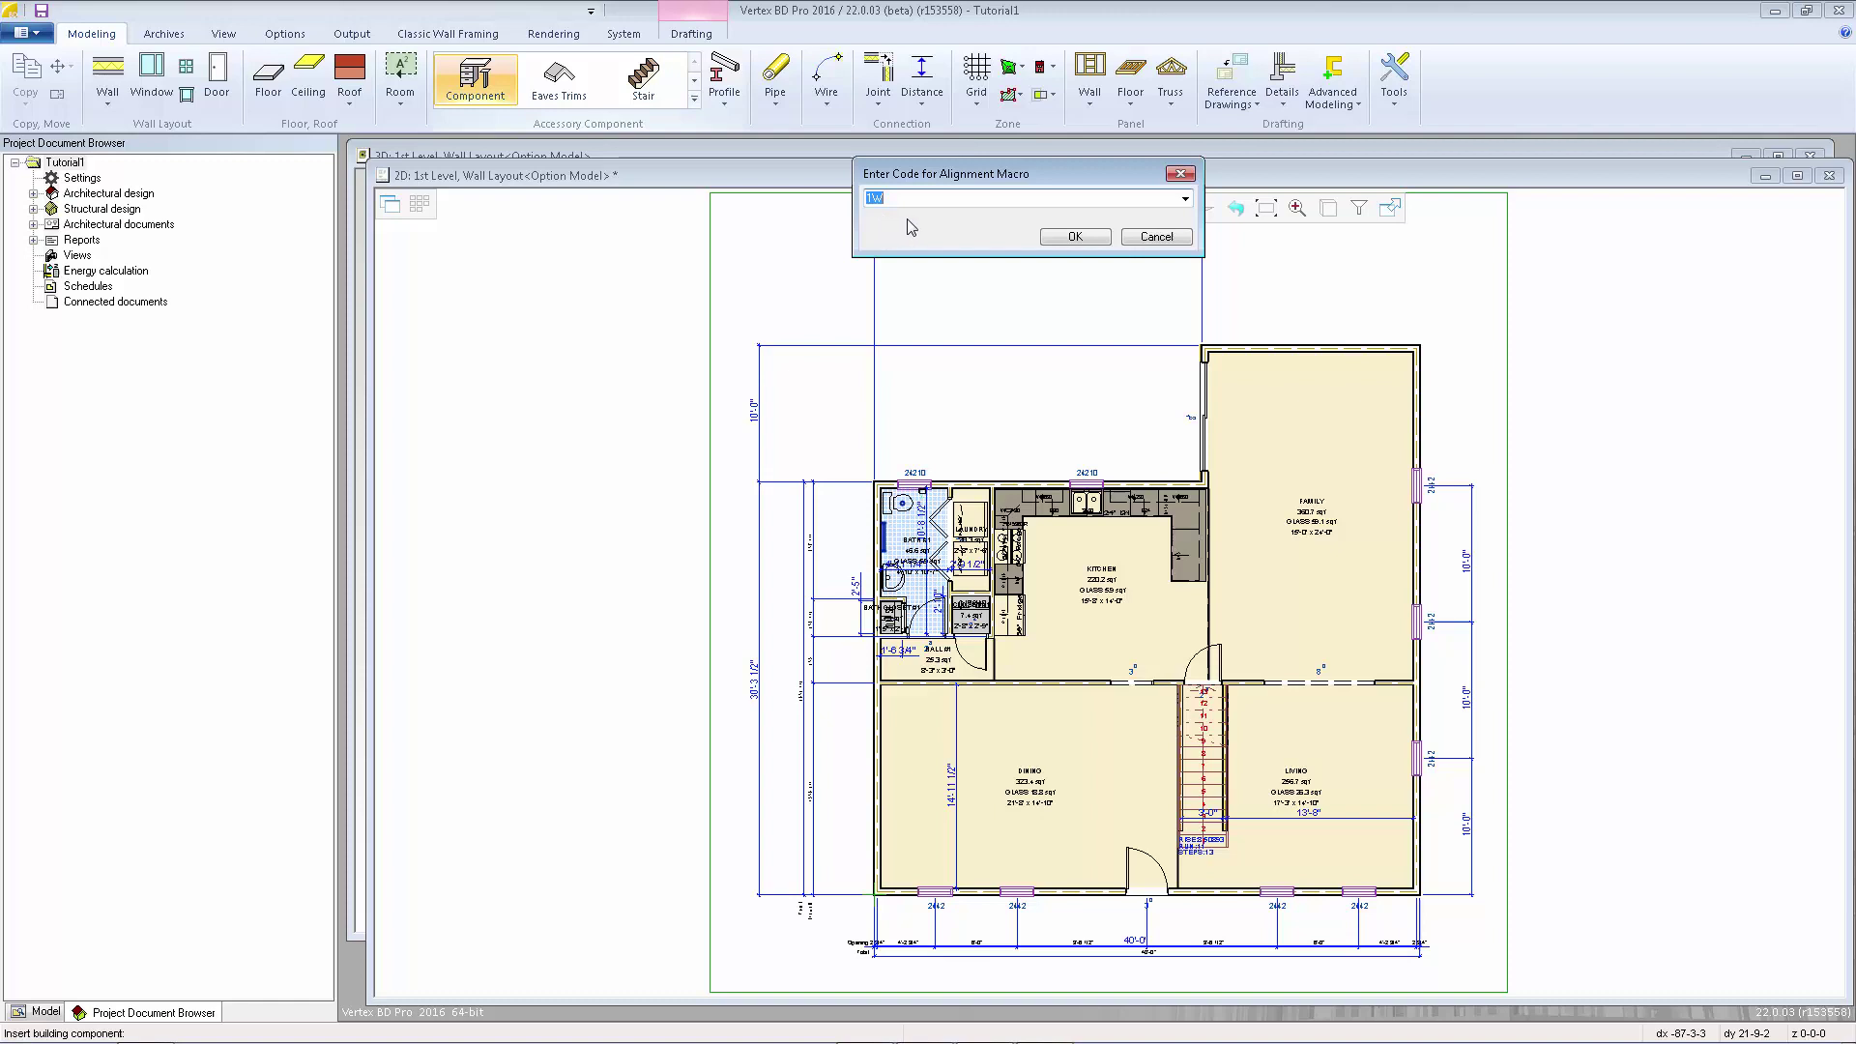
Accept the 1W alignment macro code.
{"action": "left_click", "coordinate": [1073, 237]}
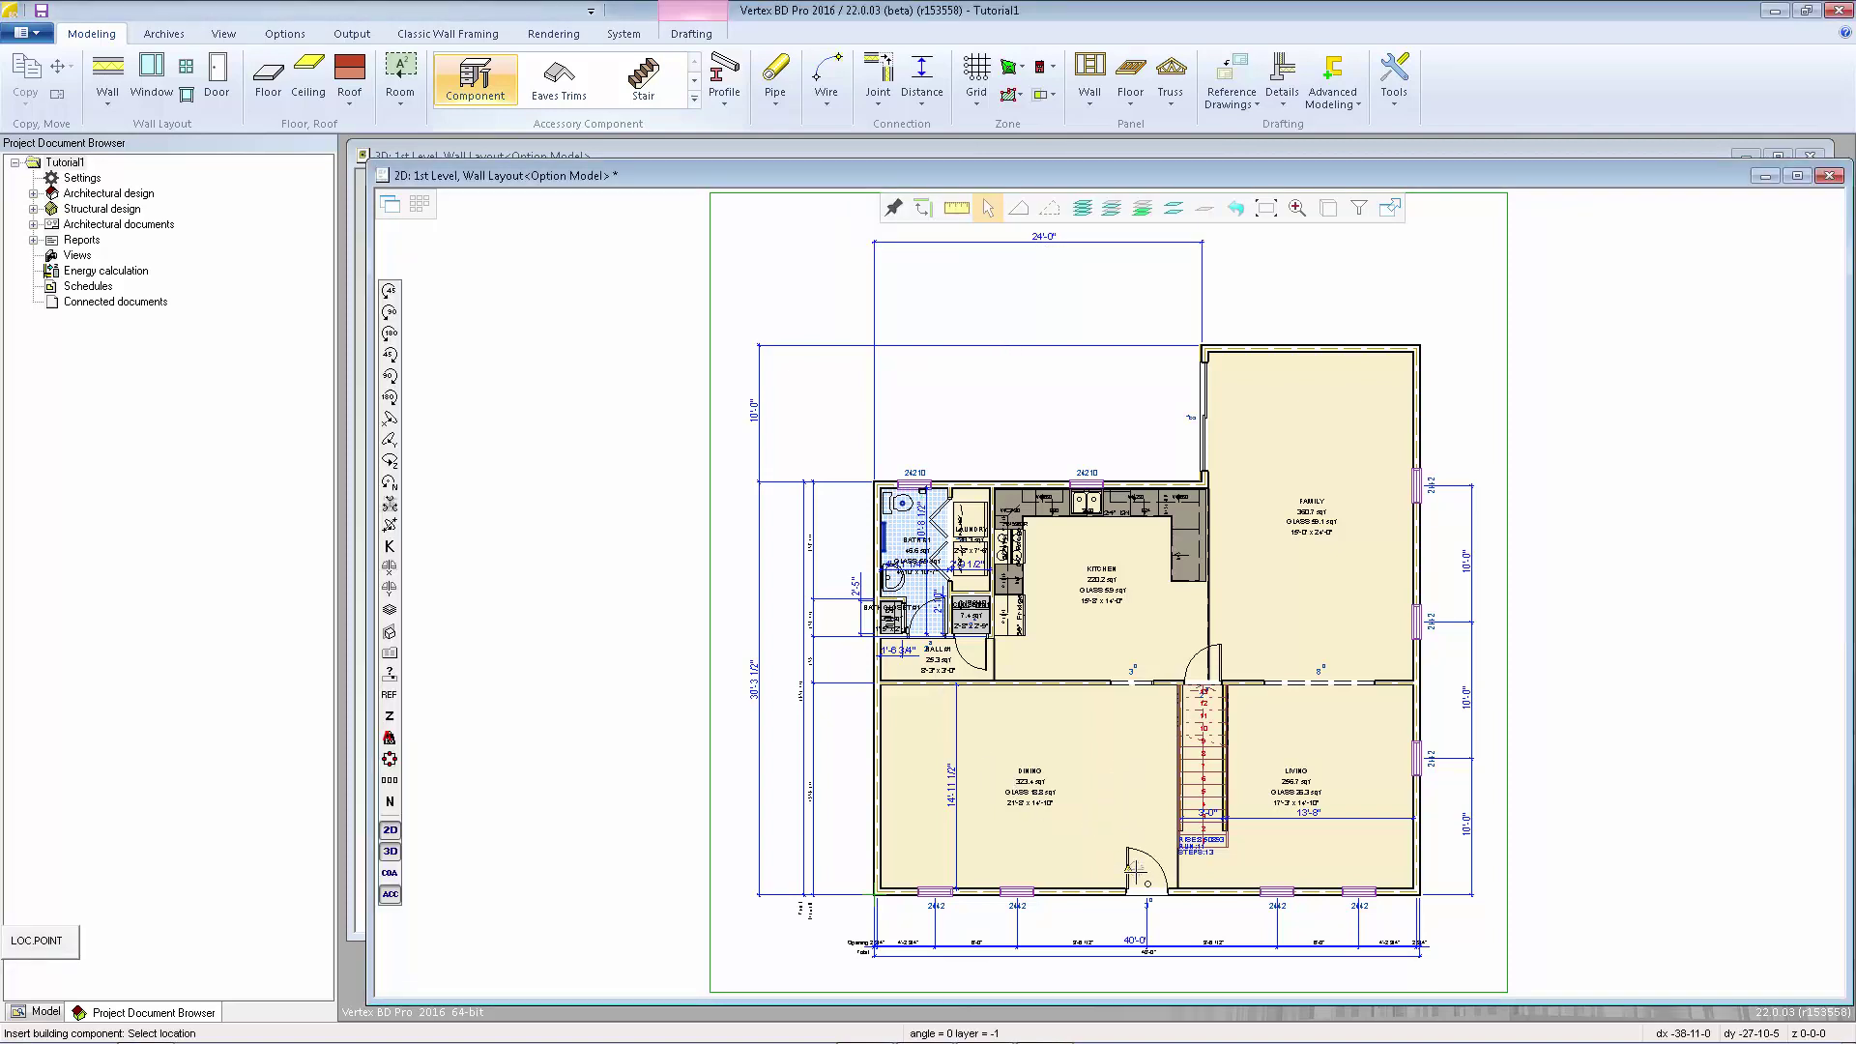
{"action": "scroll", "coordinate": [1141, 875], "scroll_direction": "up", "scroll_amount": 3}
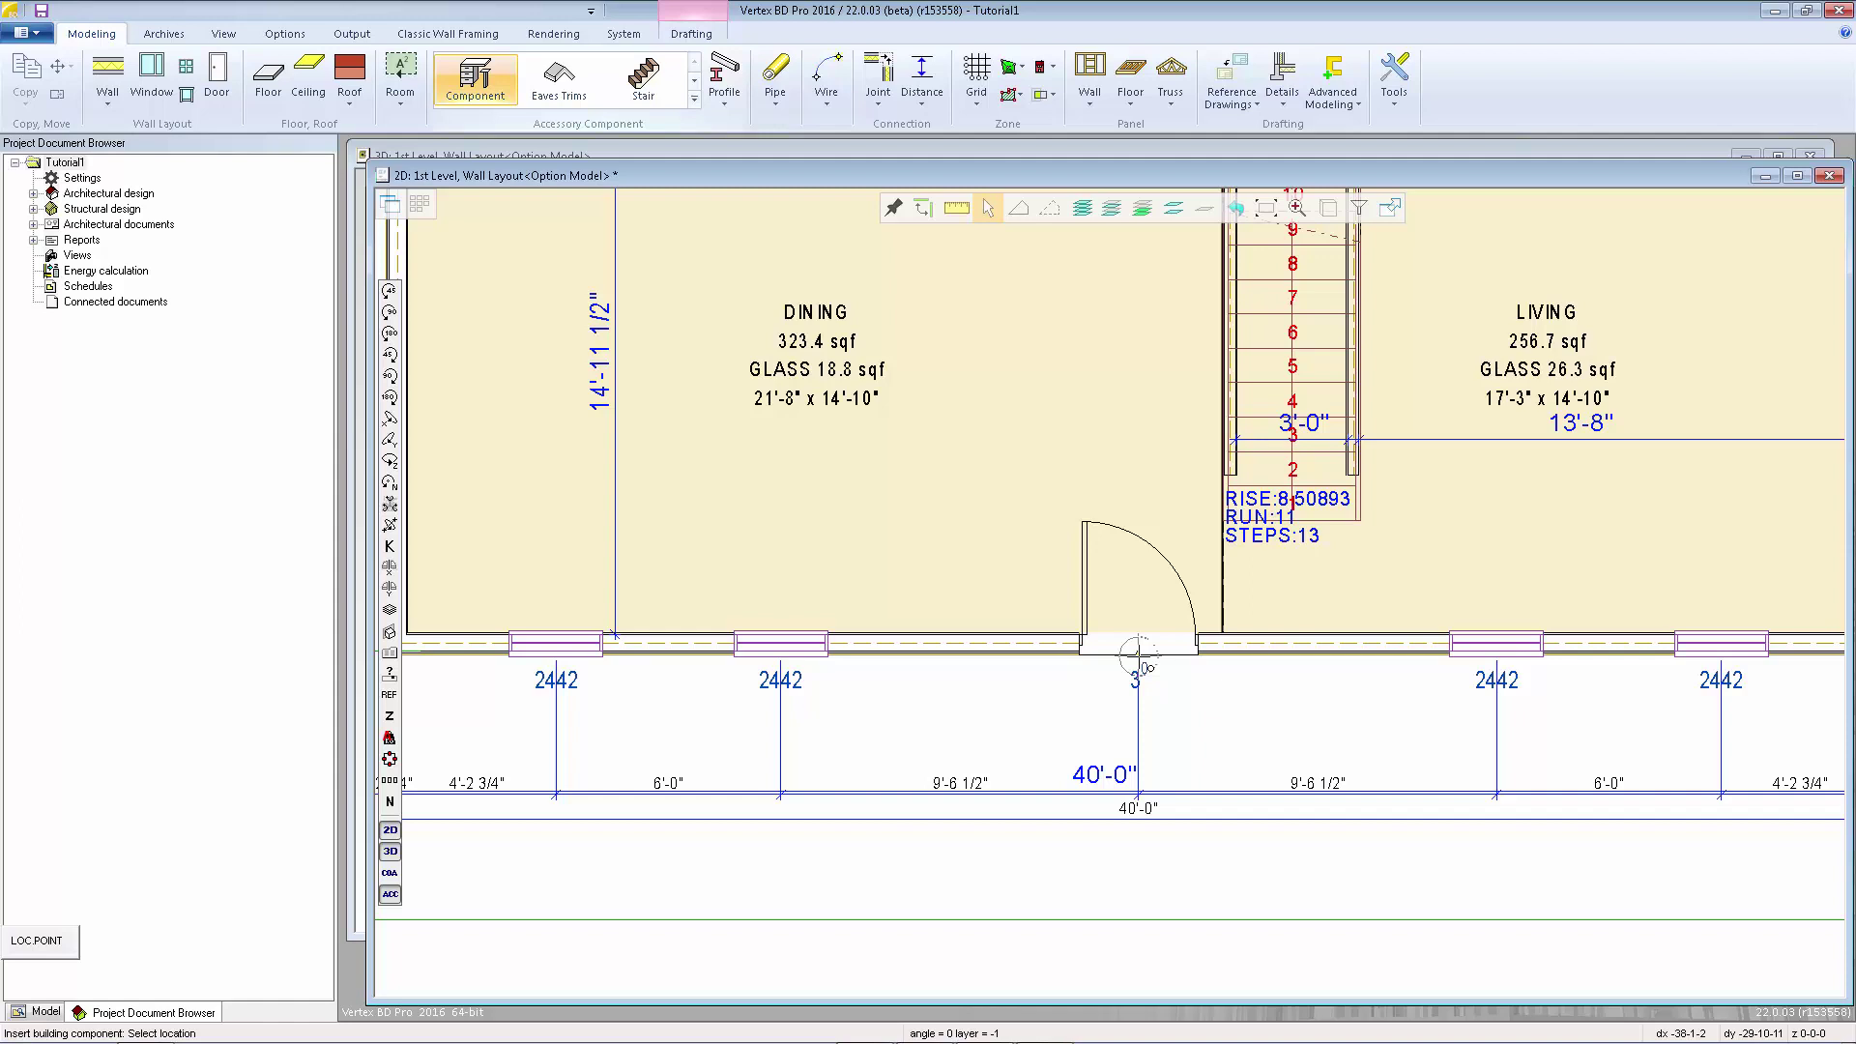
{"action": "scroll", "coordinate": [1140, 527], "scroll_direction": "down", "scroll_amount": 2}
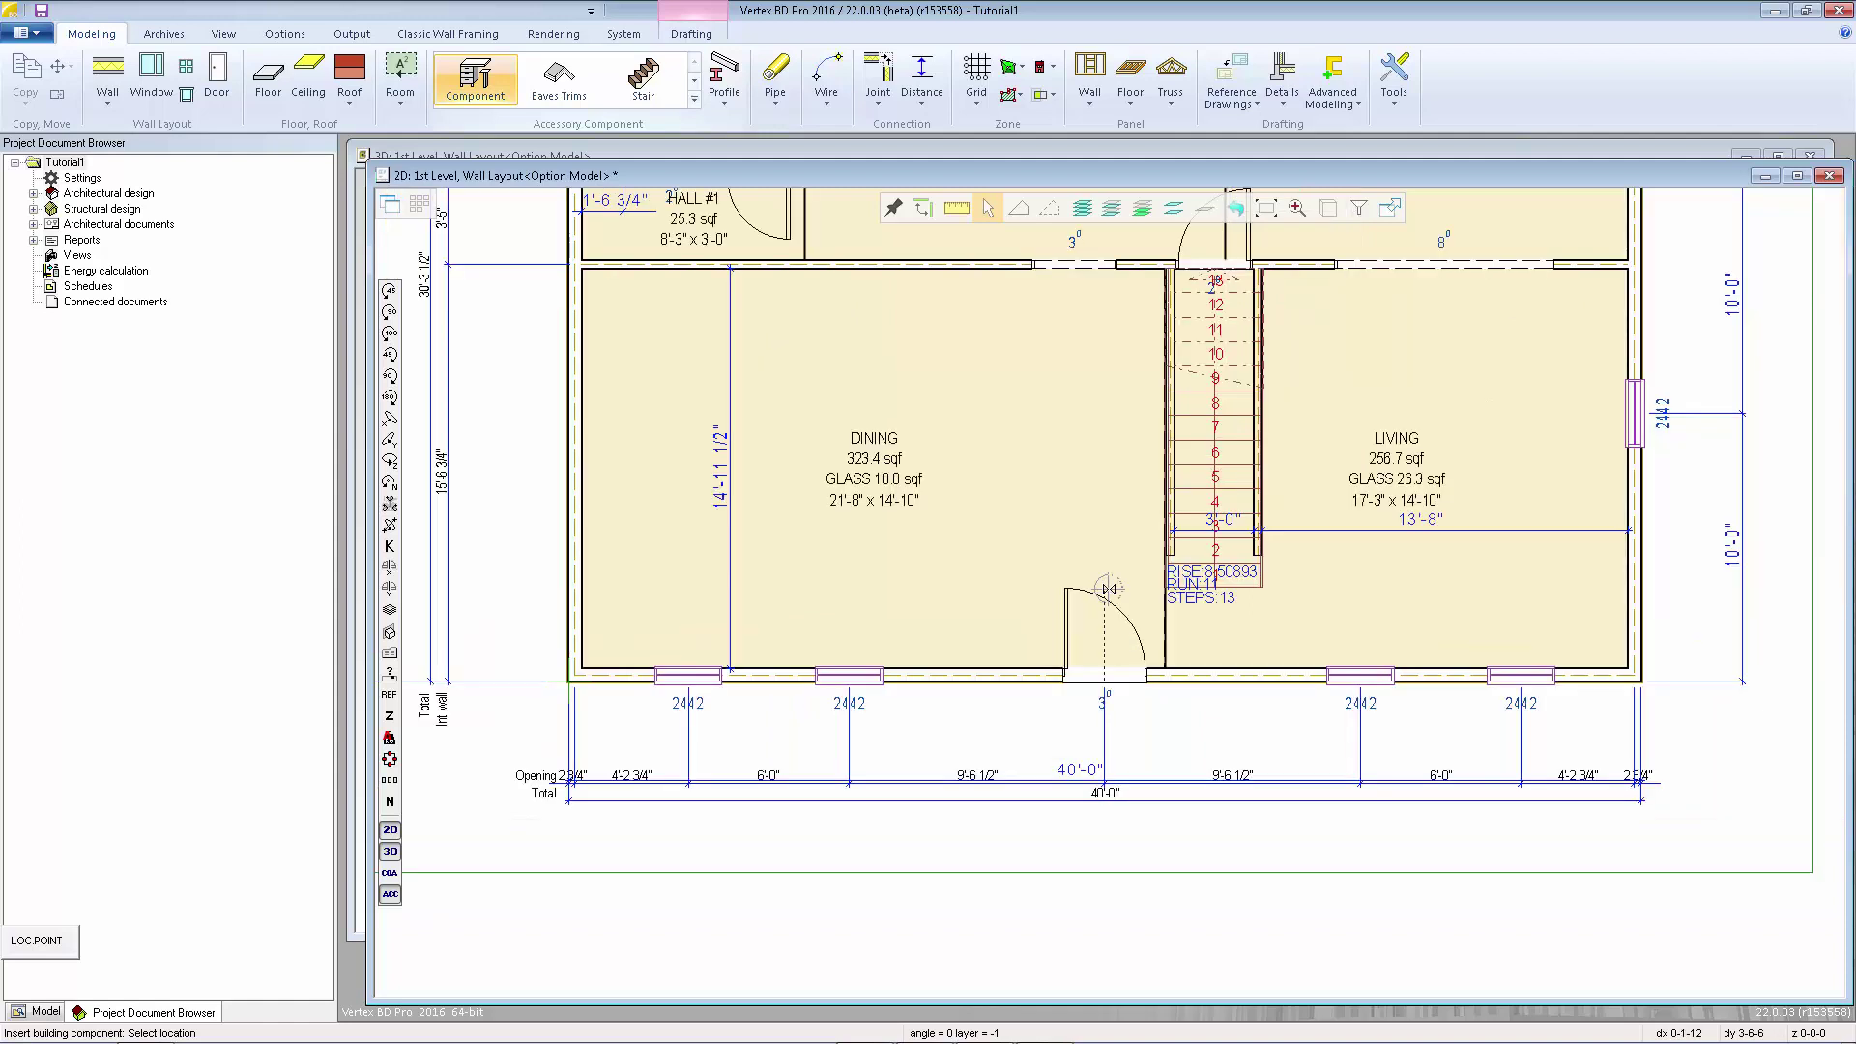
{"action": "scroll", "coordinate": [1105, 595], "scroll_direction": "down", "scroll_amount": 1}
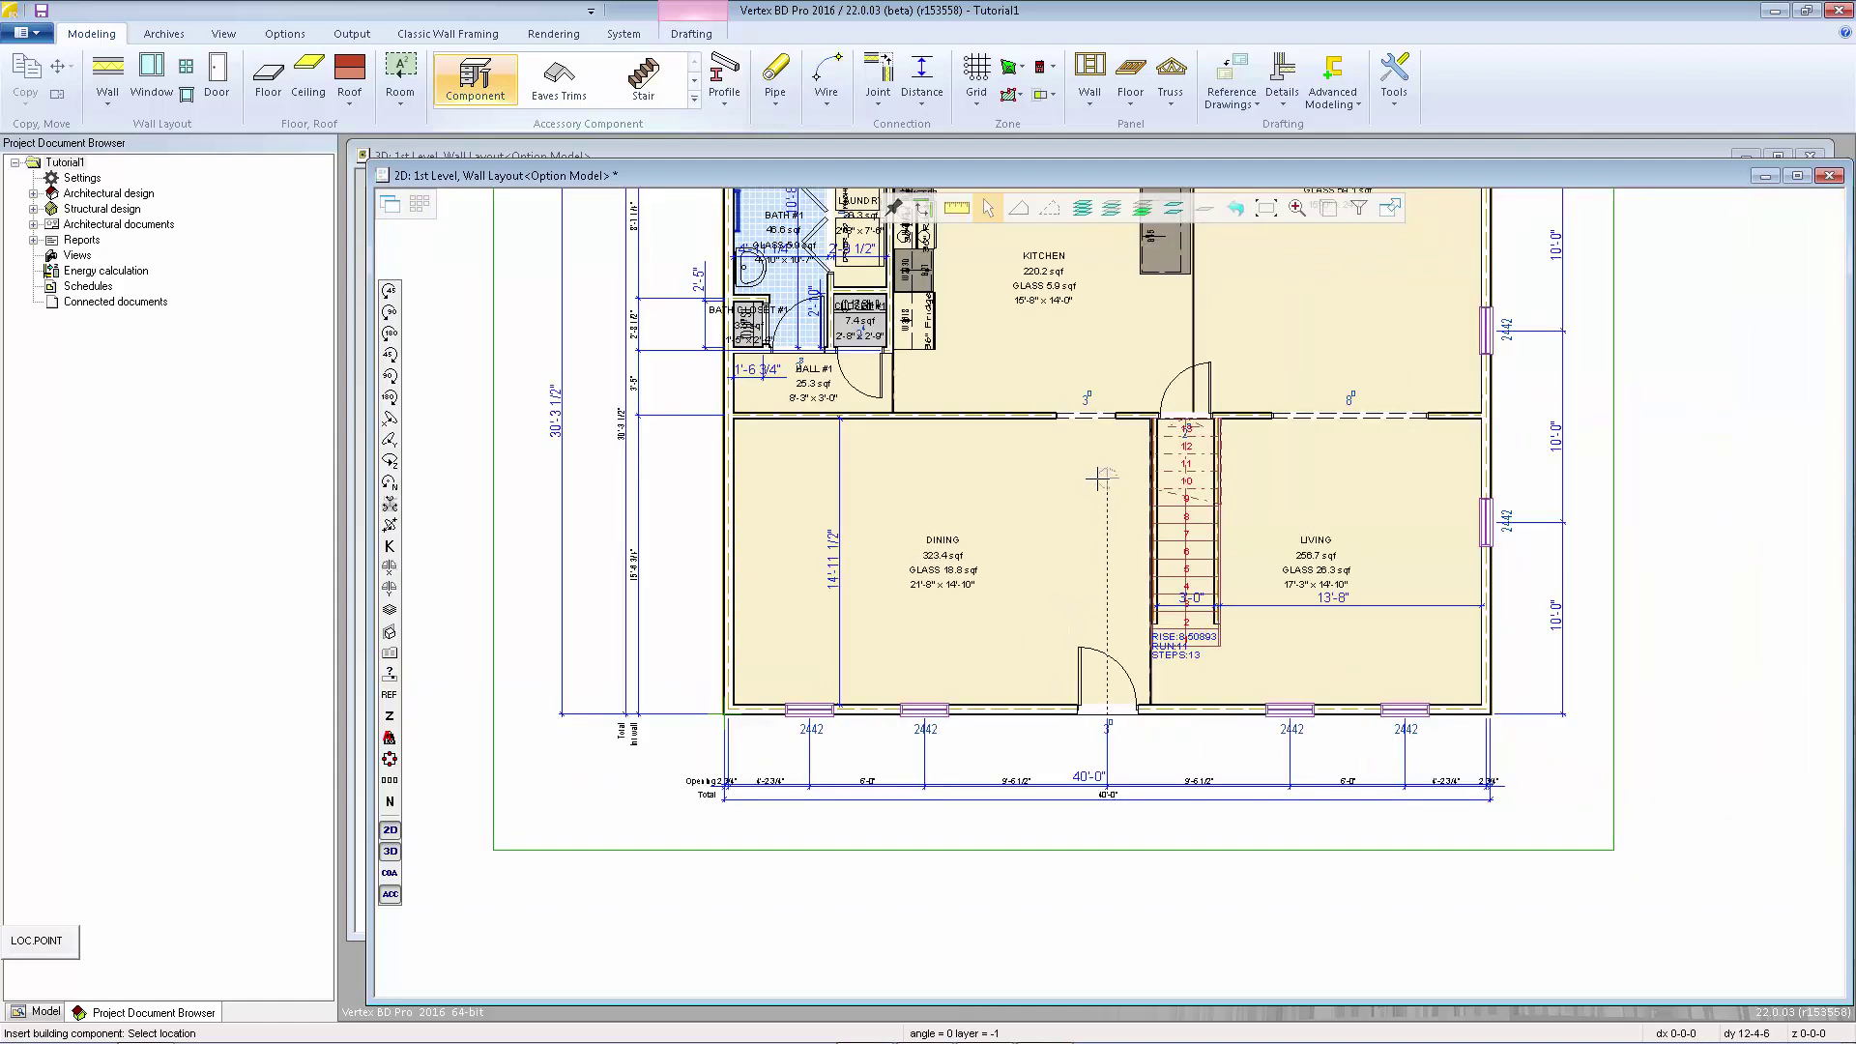
{"action": "scroll", "coordinate": [1116, 509], "scroll_direction": "down", "scroll_amount": 2}
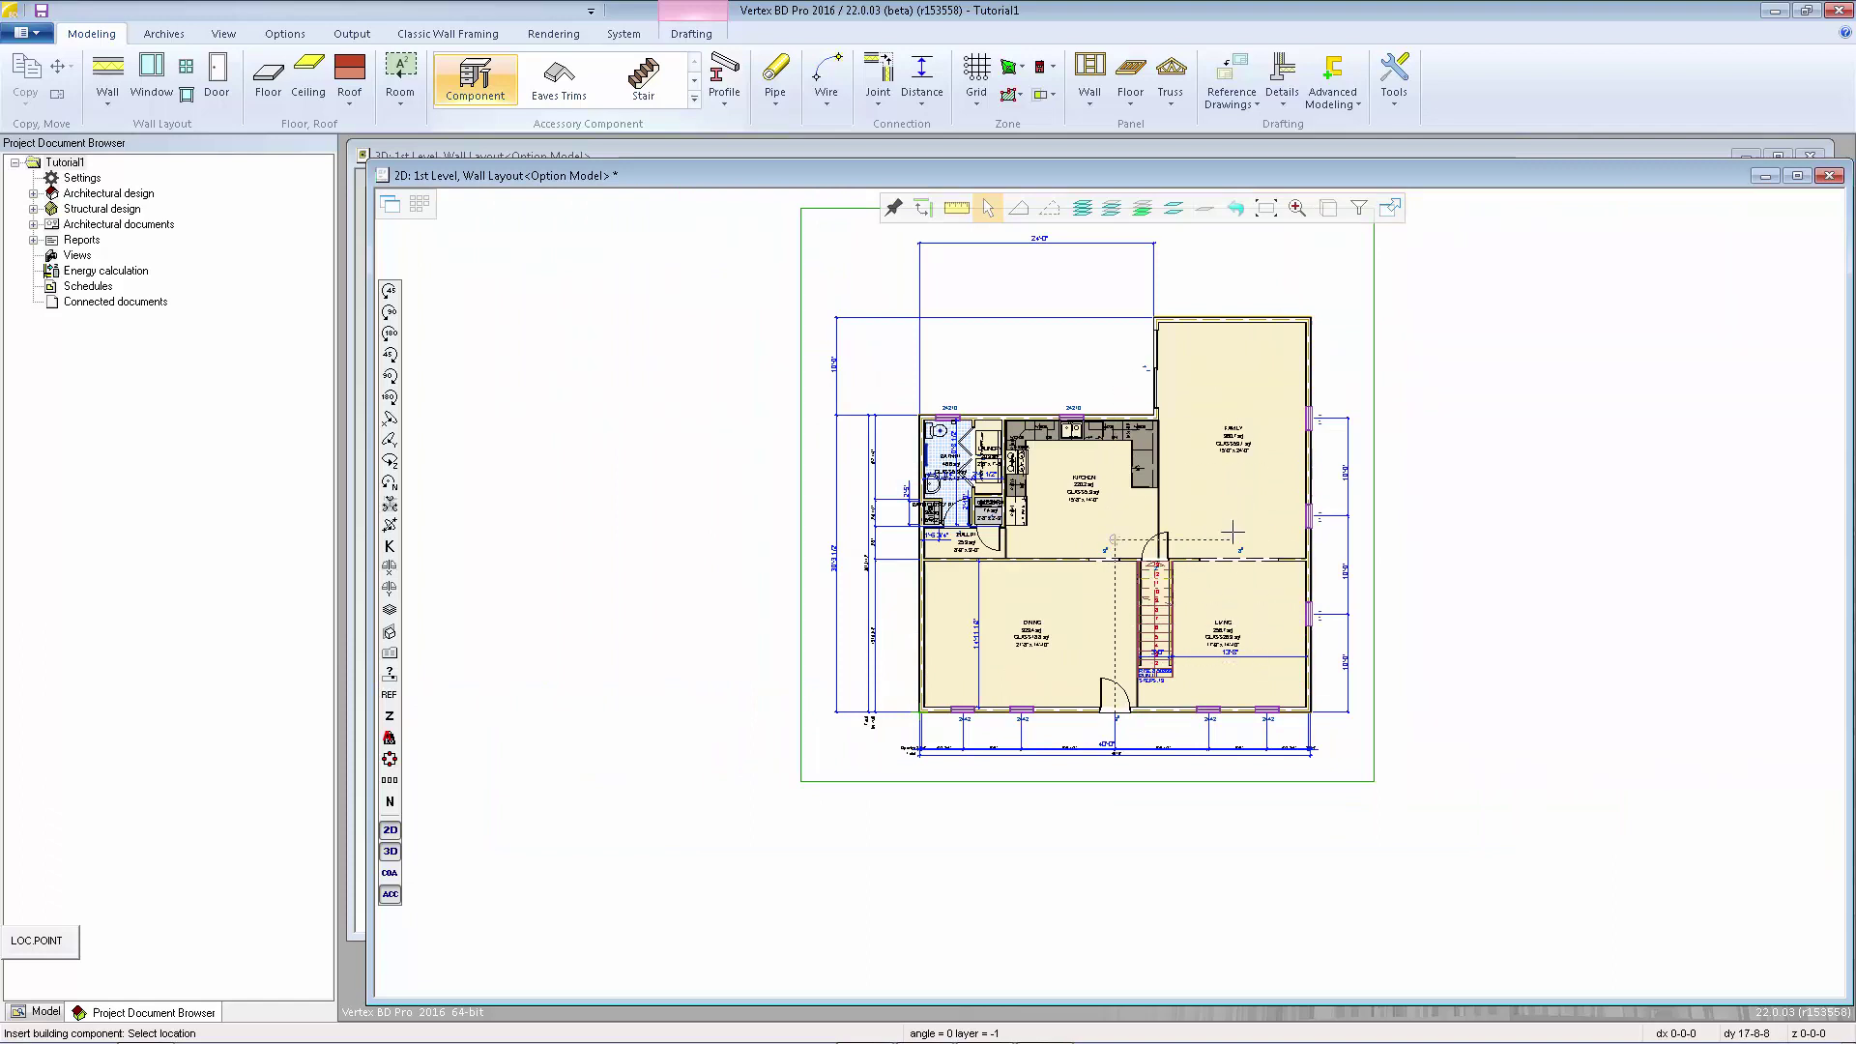
{"action": "scroll", "coordinate": [1110, 591], "scroll_direction": "up", "scroll_amount": 1}
{"action": "scroll", "coordinate": [1110, 592], "scroll_direction": "up", "scroll_amount": 1}
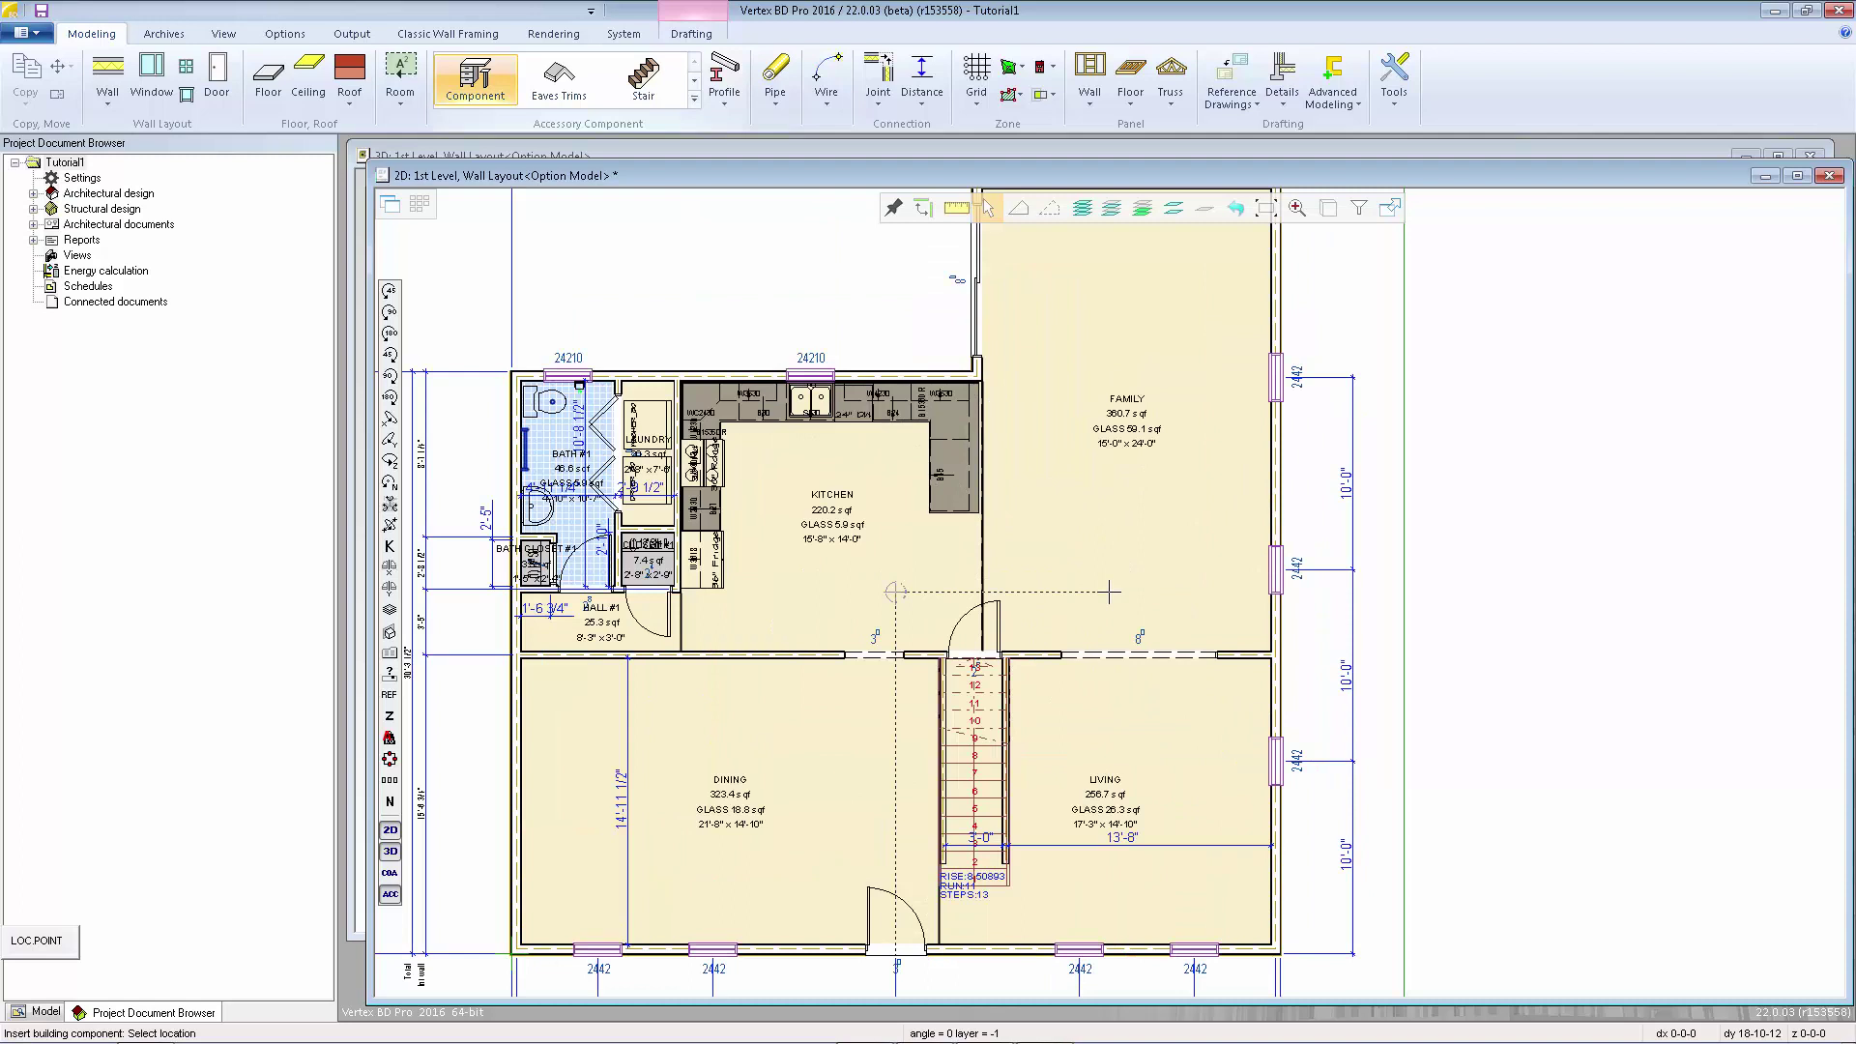
Place the point at the middle of the building's bottom-right and Family room's top-right corners.
{"action": "right_click", "coordinate": [1110, 592]}
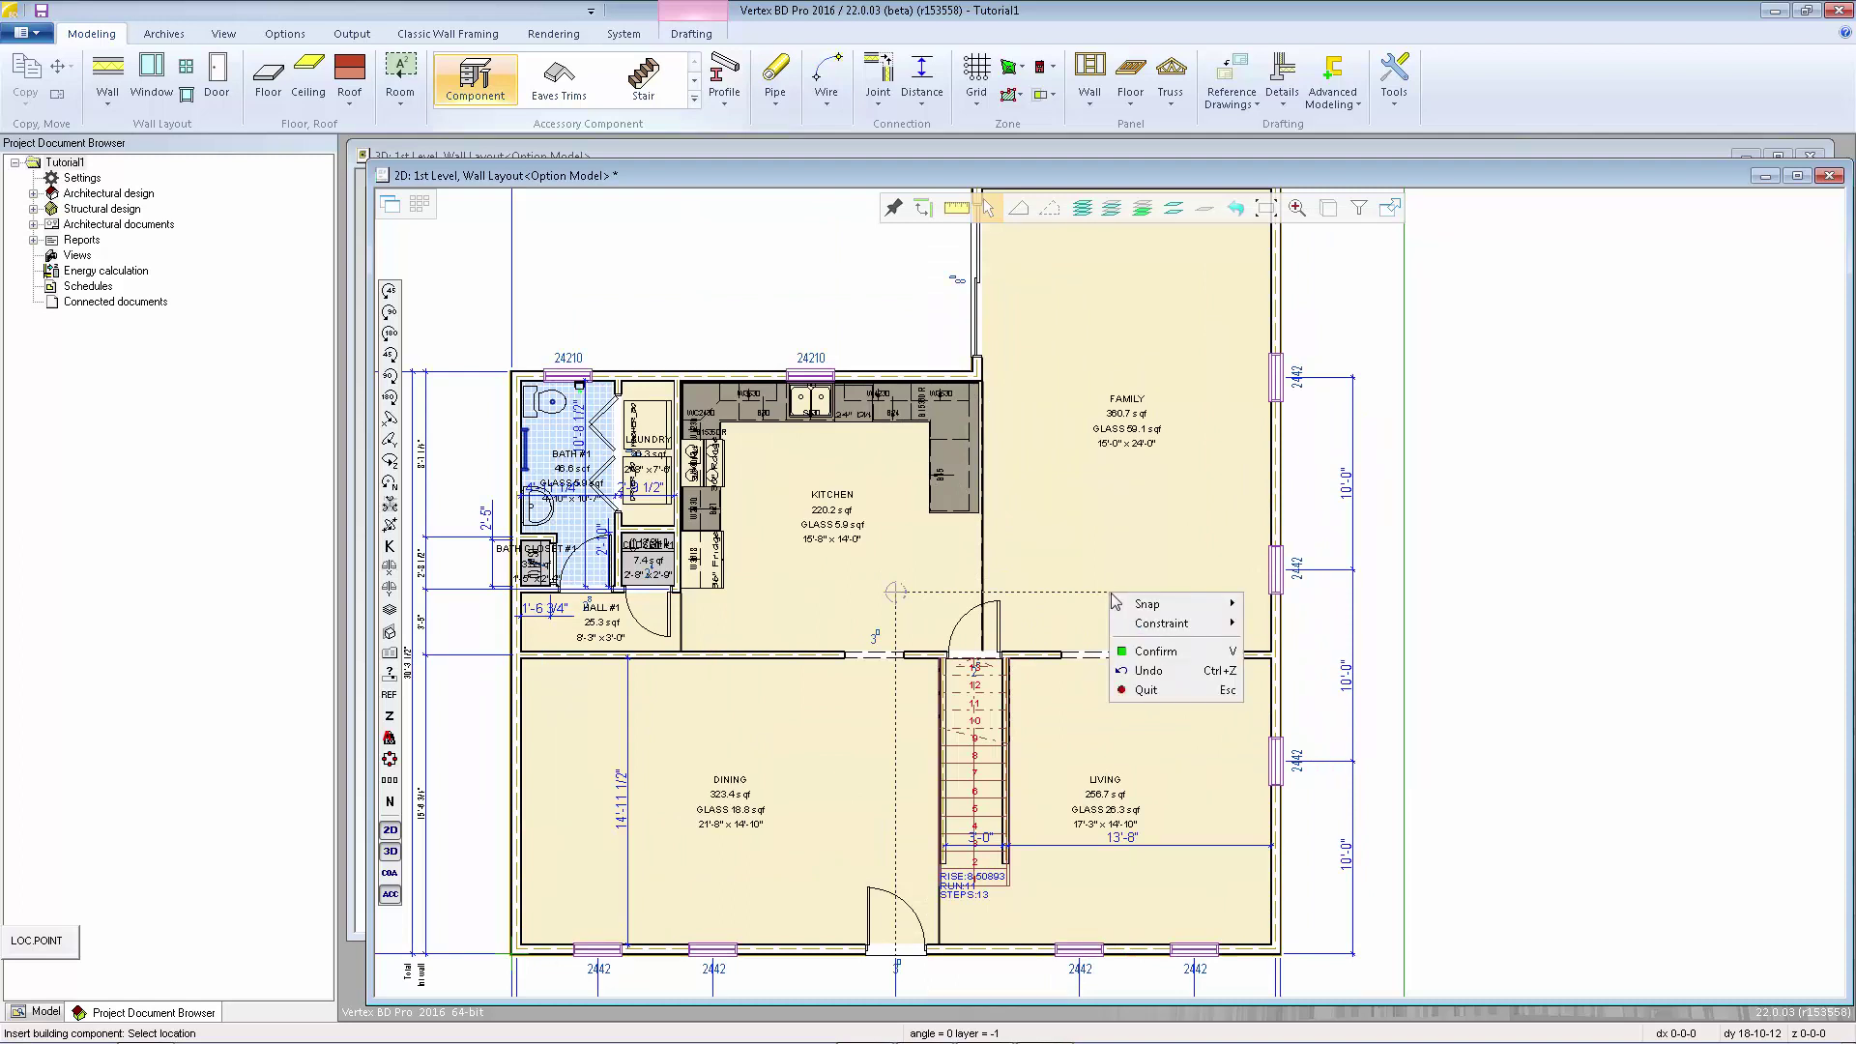
{"action": "mouse_move", "coordinate": [1128, 605]}
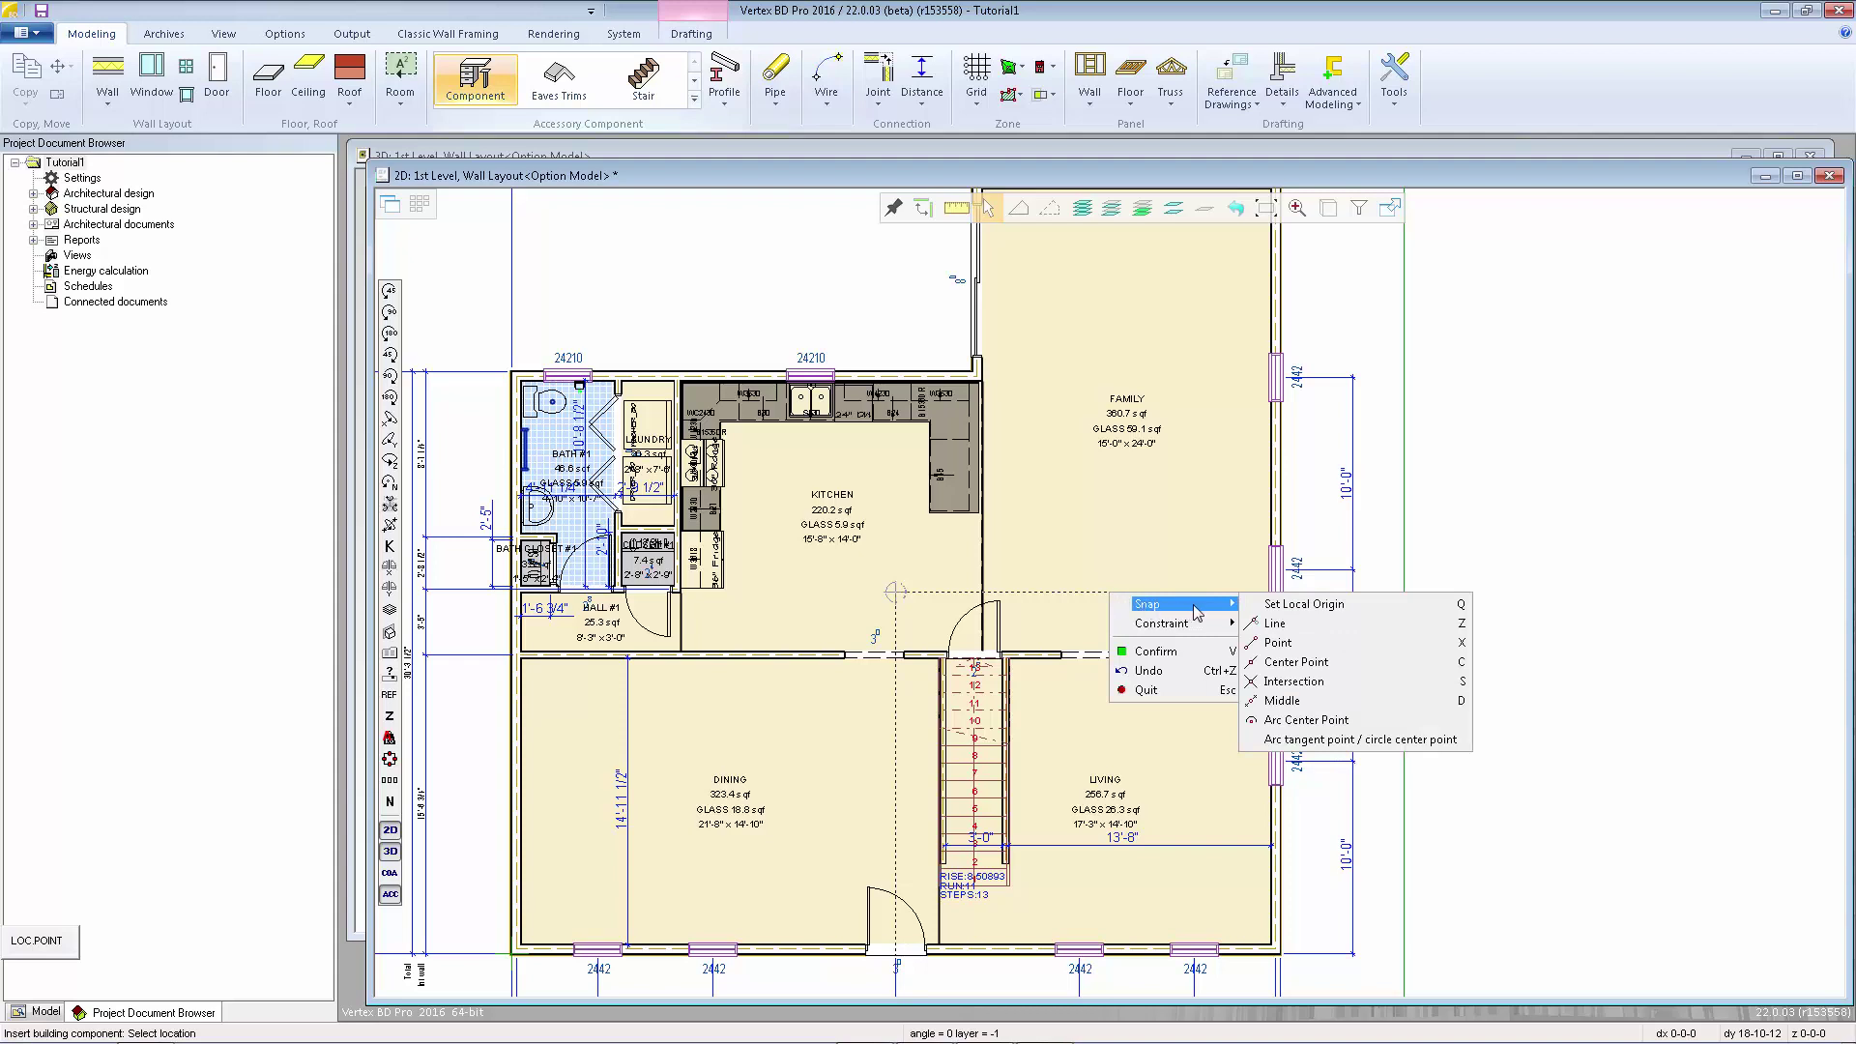
{"action": "left_click", "coordinate": [1317, 707]}
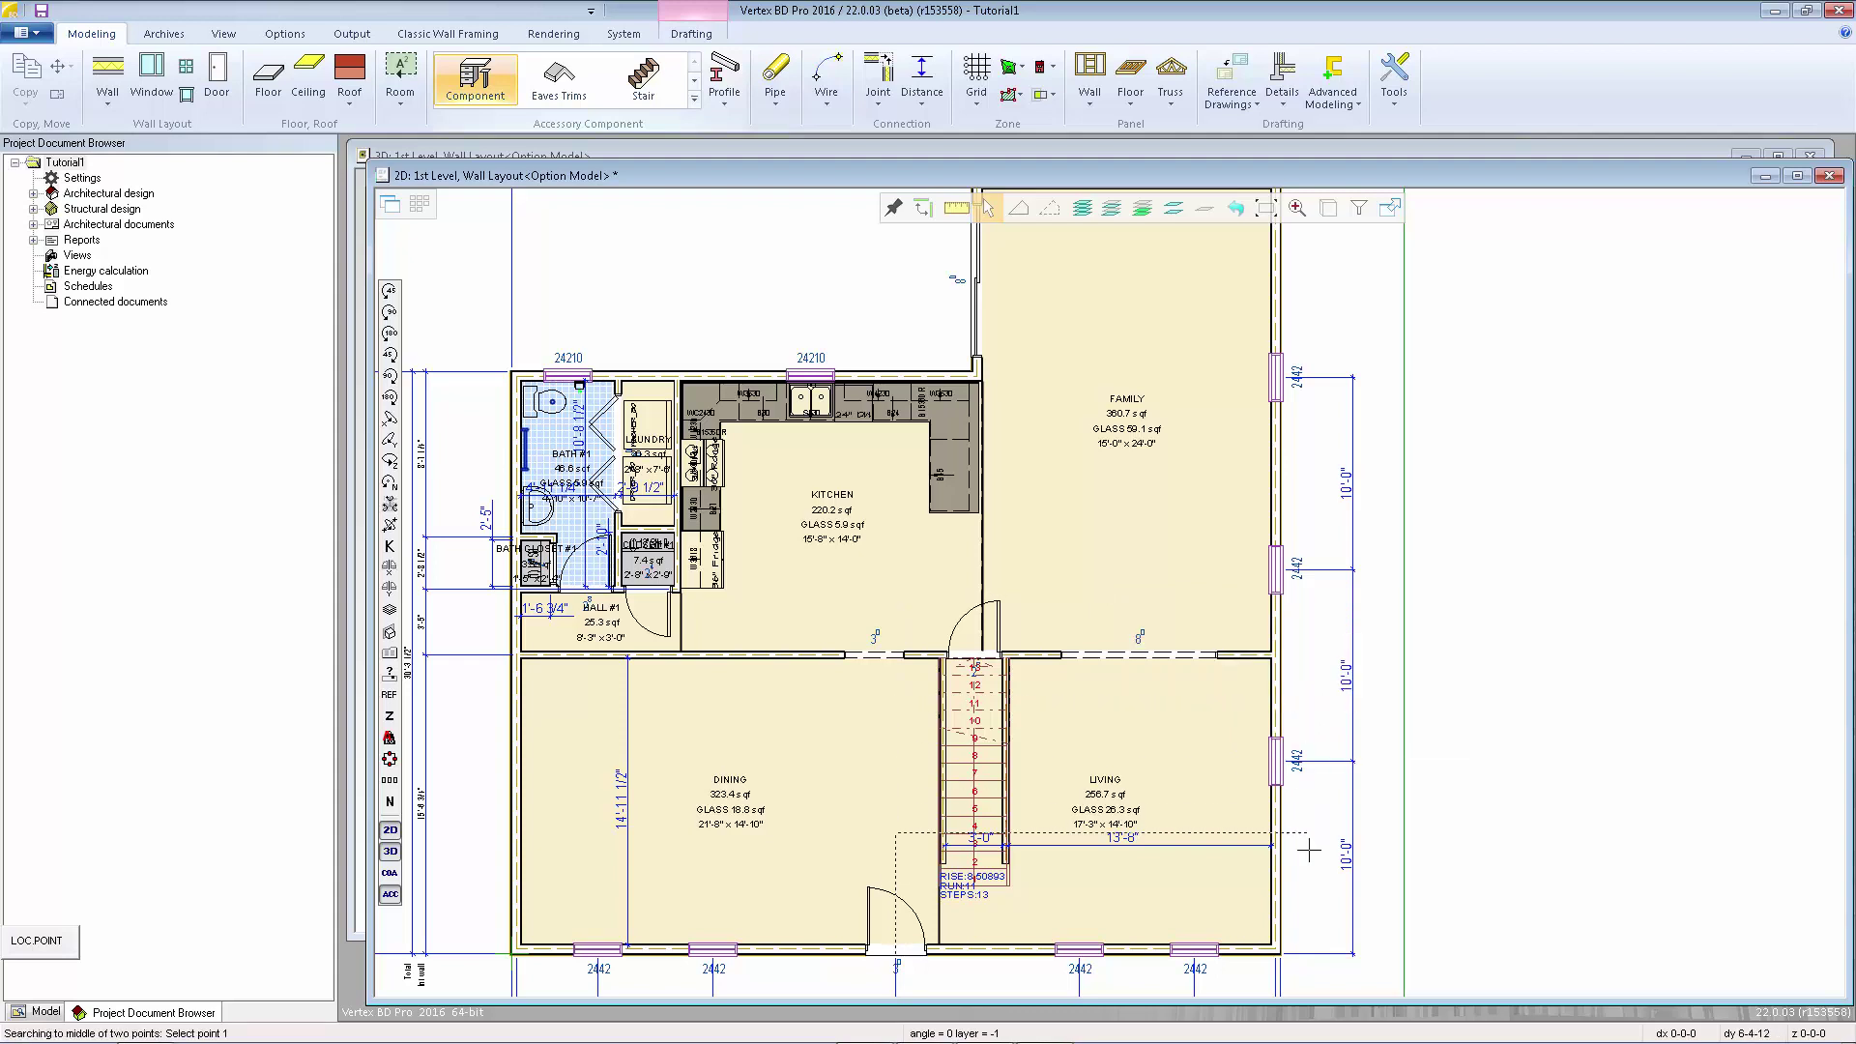
{"action": "scroll", "coordinate": [1284, 956], "scroll_direction": "up", "scroll_amount": 3}
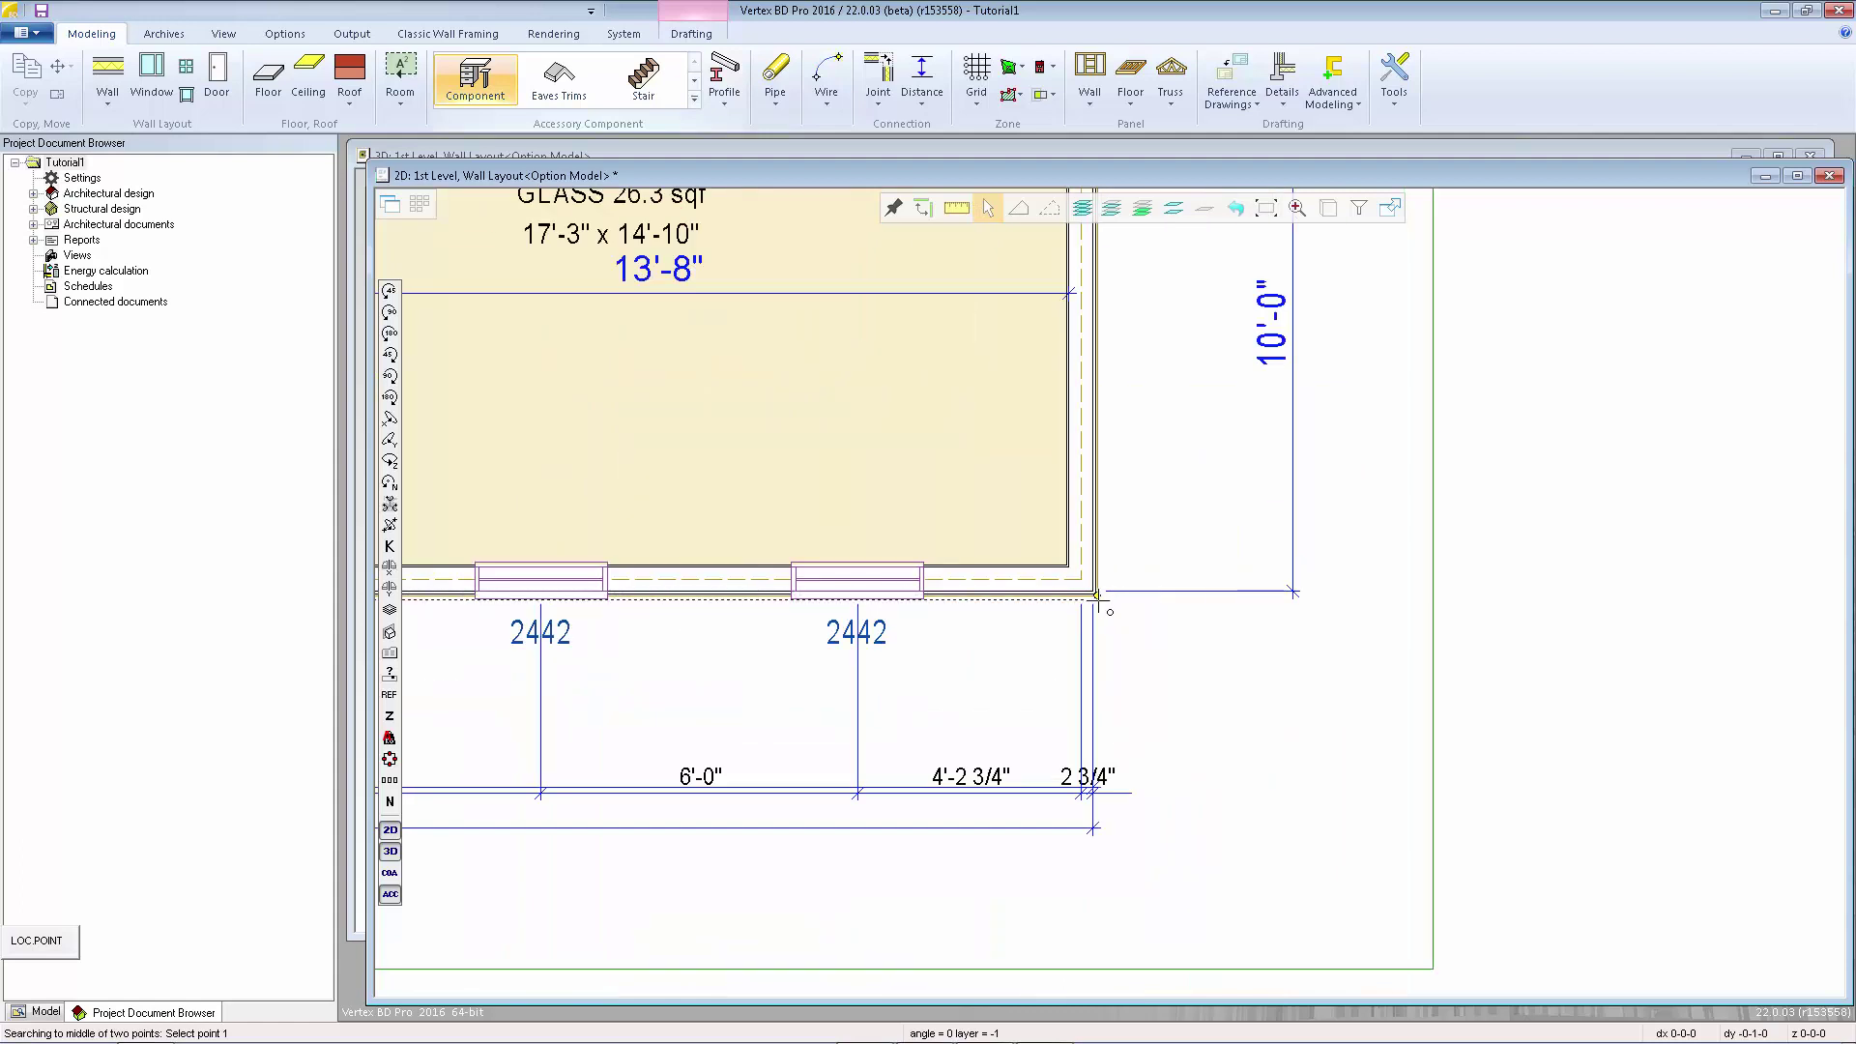
{"action": "left_click", "coordinate": [1107, 595]}
{"action": "scroll", "coordinate": [1110, 587], "scroll_direction": "down", "scroll_amount": 3}
{"action": "scroll", "coordinate": [1111, 587], "scroll_direction": "down", "scroll_amount": 2}
{"action": "scroll", "coordinate": [1103, 584], "scroll_direction": "up", "scroll_amount": 5}
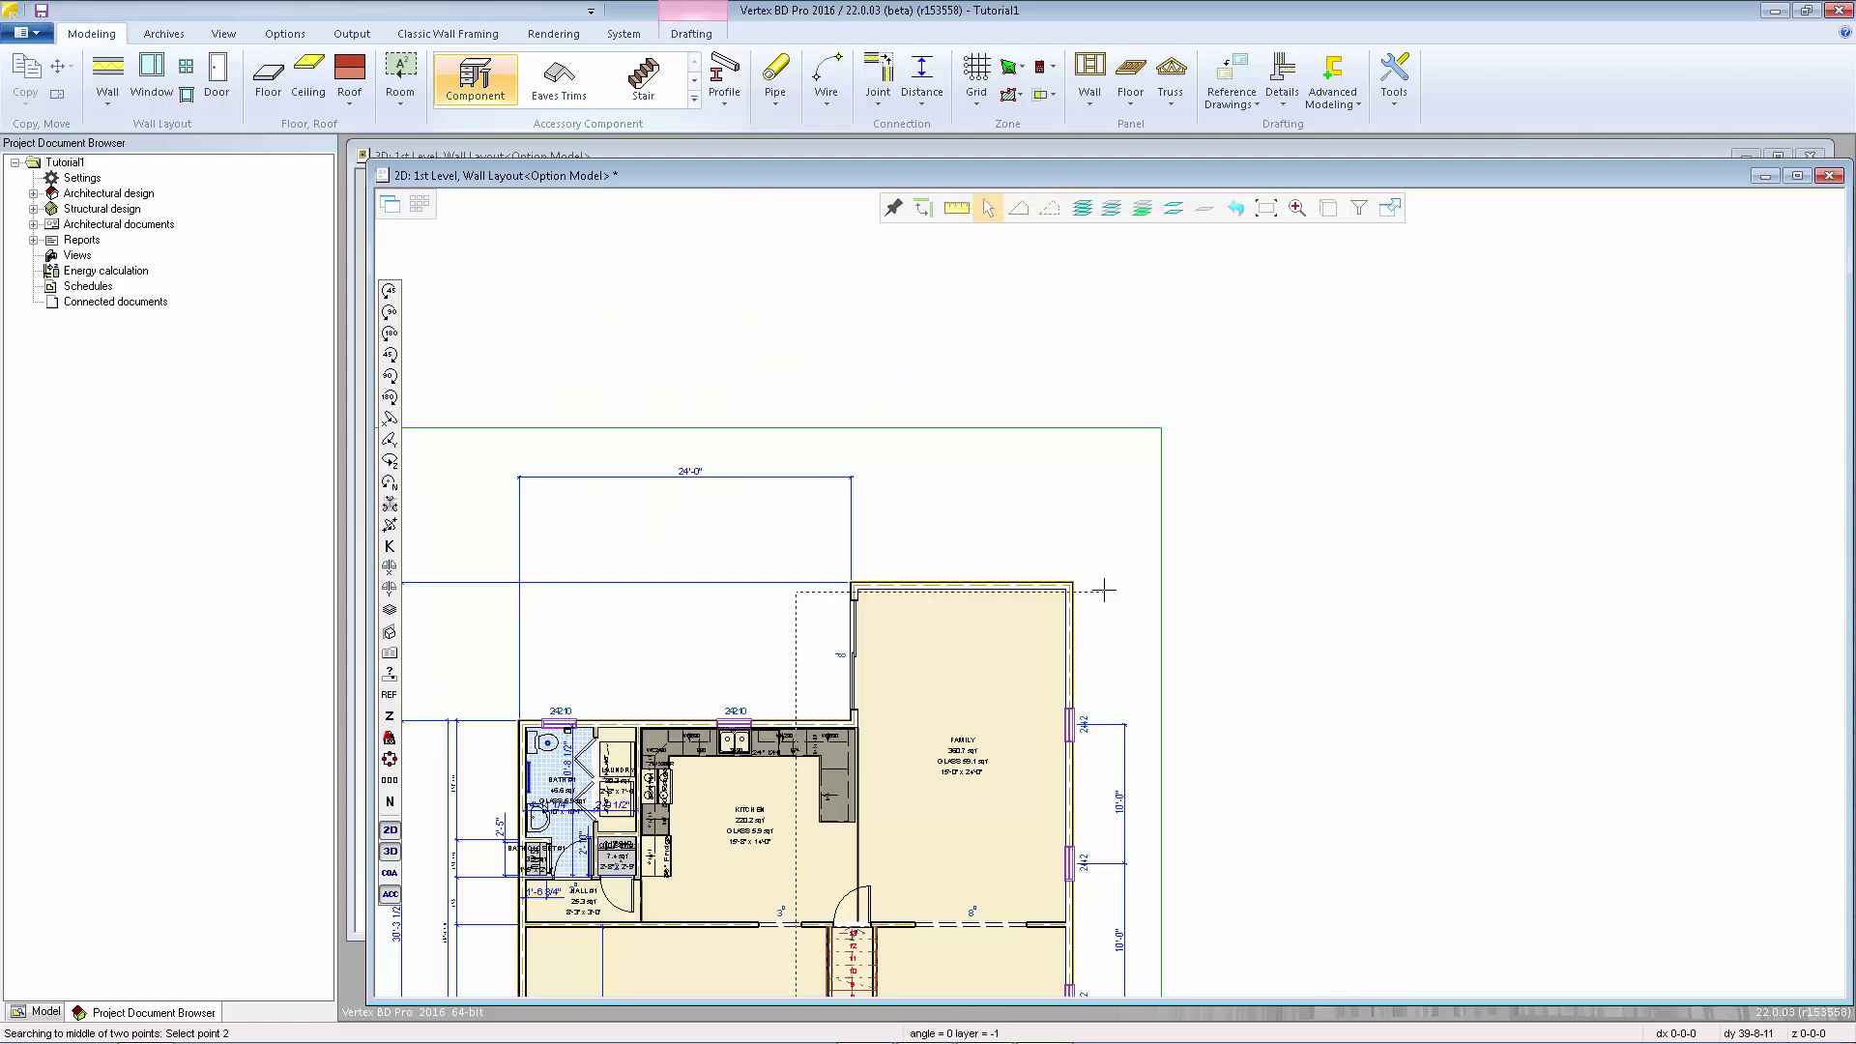
{"action": "left_click", "coordinate": [1058, 576]}
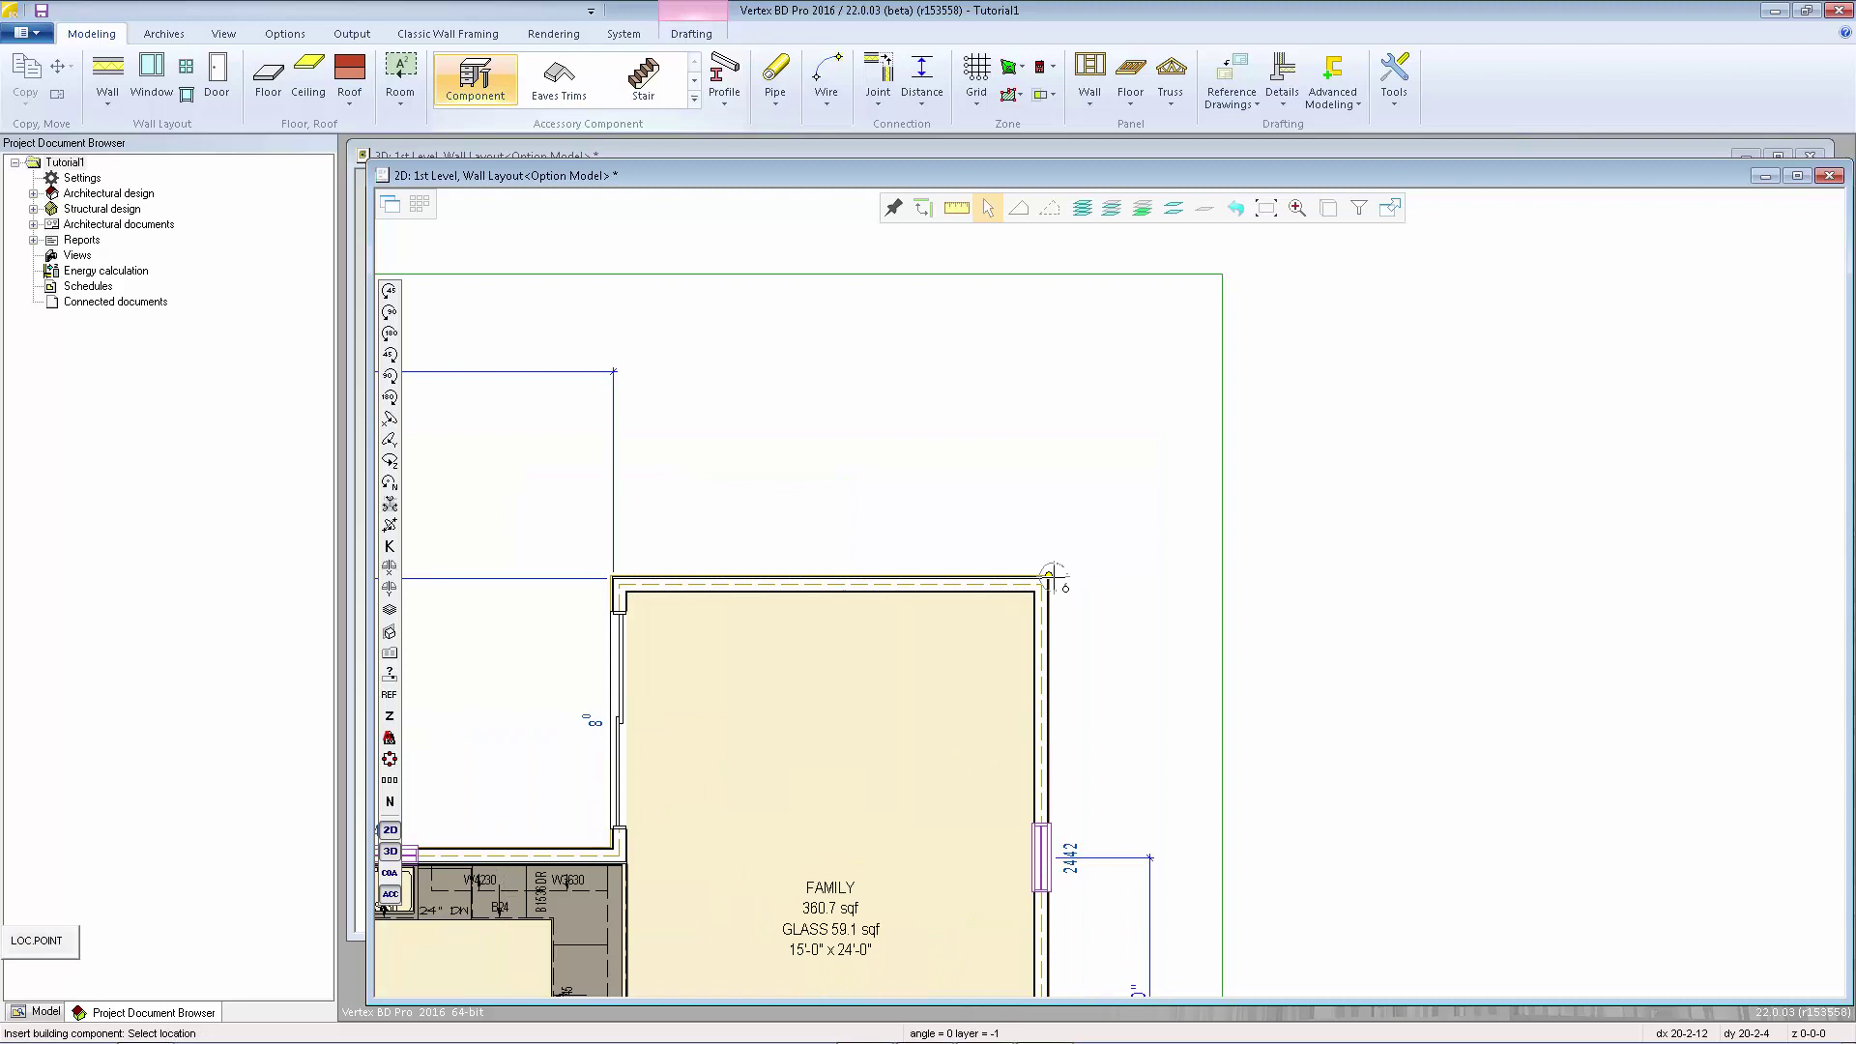
{"action": "scroll", "coordinate": [1106, 662], "scroll_direction": "down", "scroll_amount": 4}
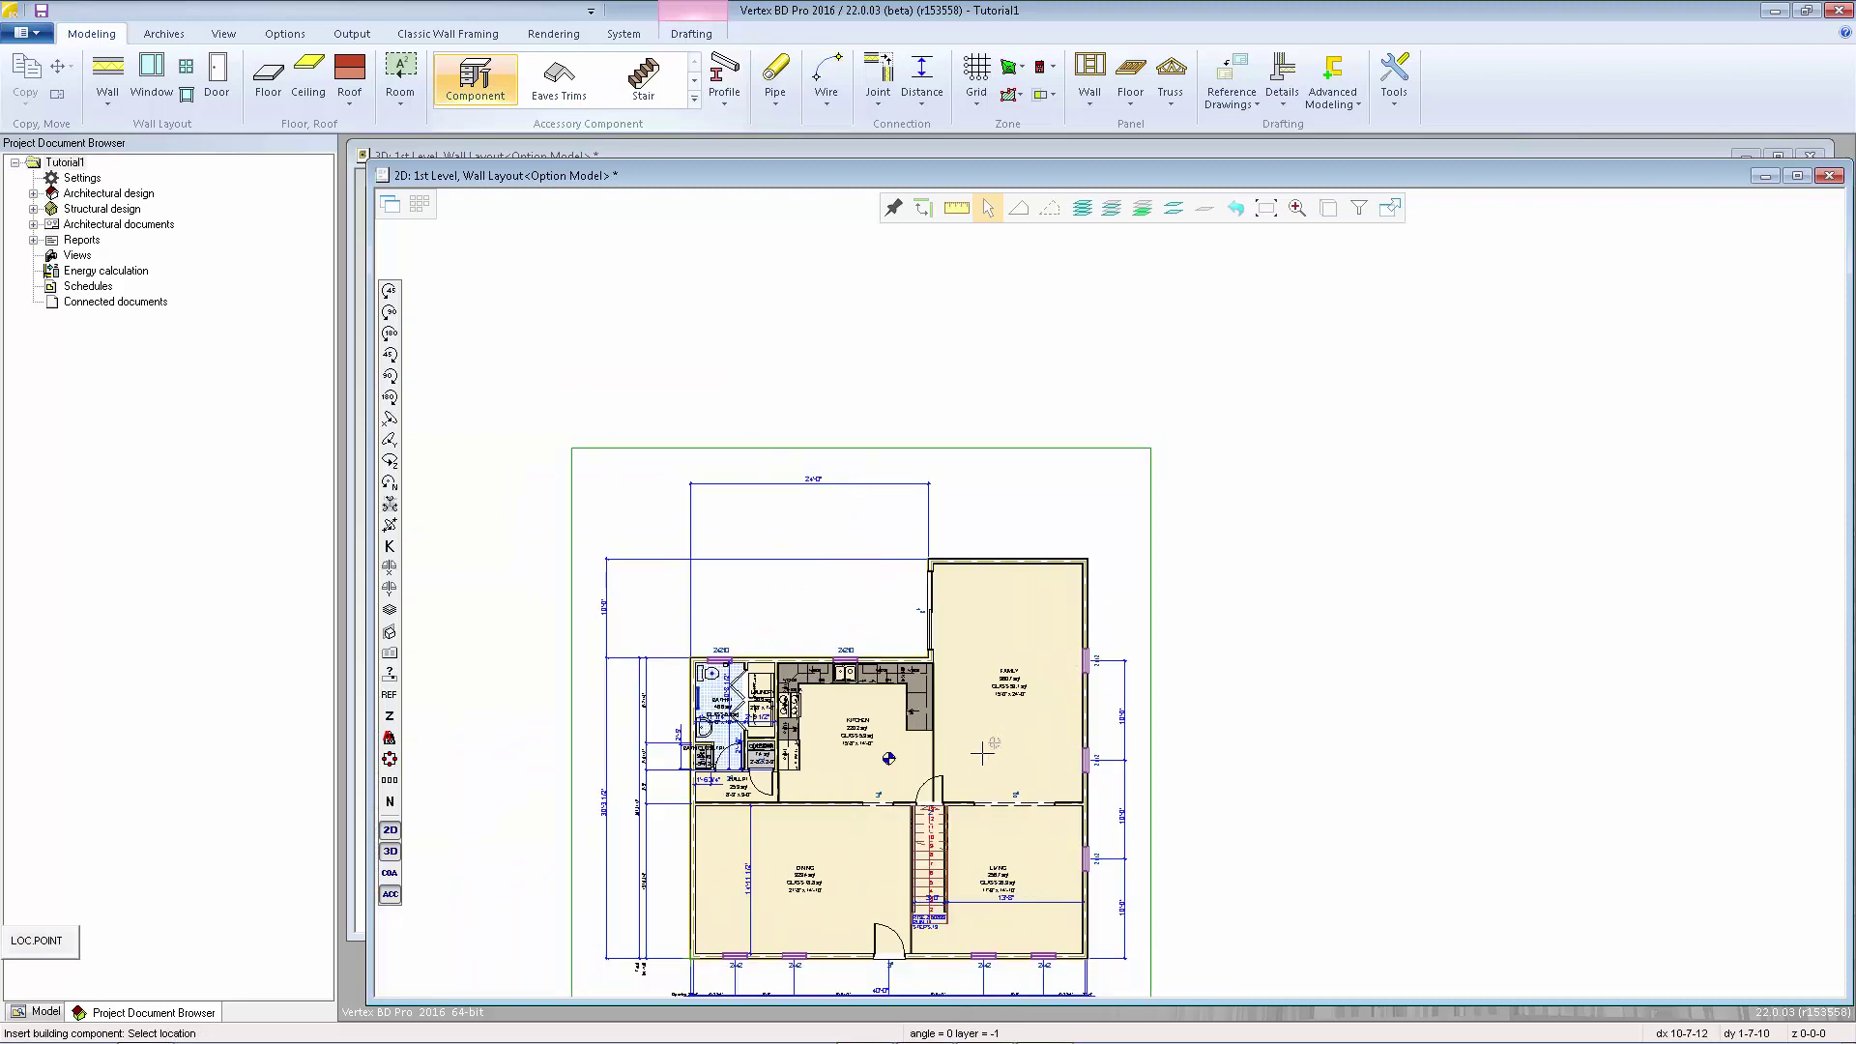
{"action": "scroll", "coordinate": [1117, 348], "scroll_direction": "up", "scroll_amount": 1}
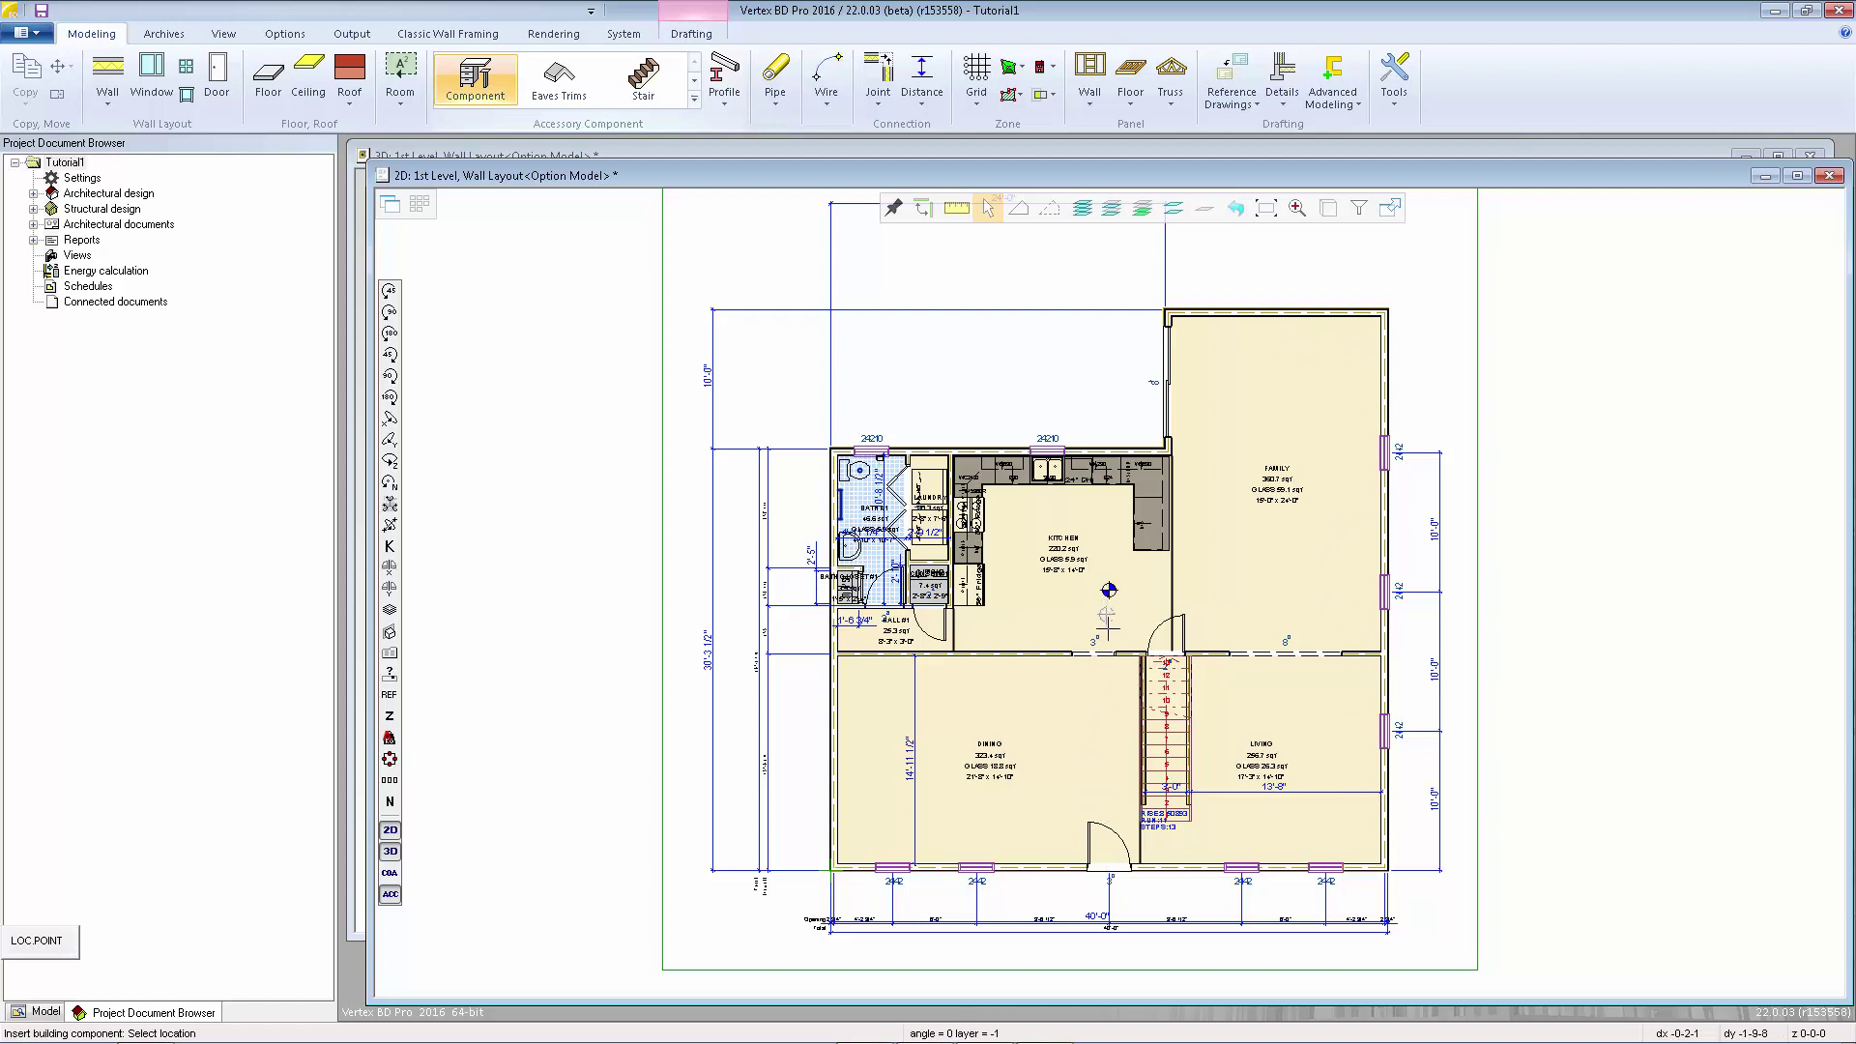
{"action": "key", "text": "Escape"}
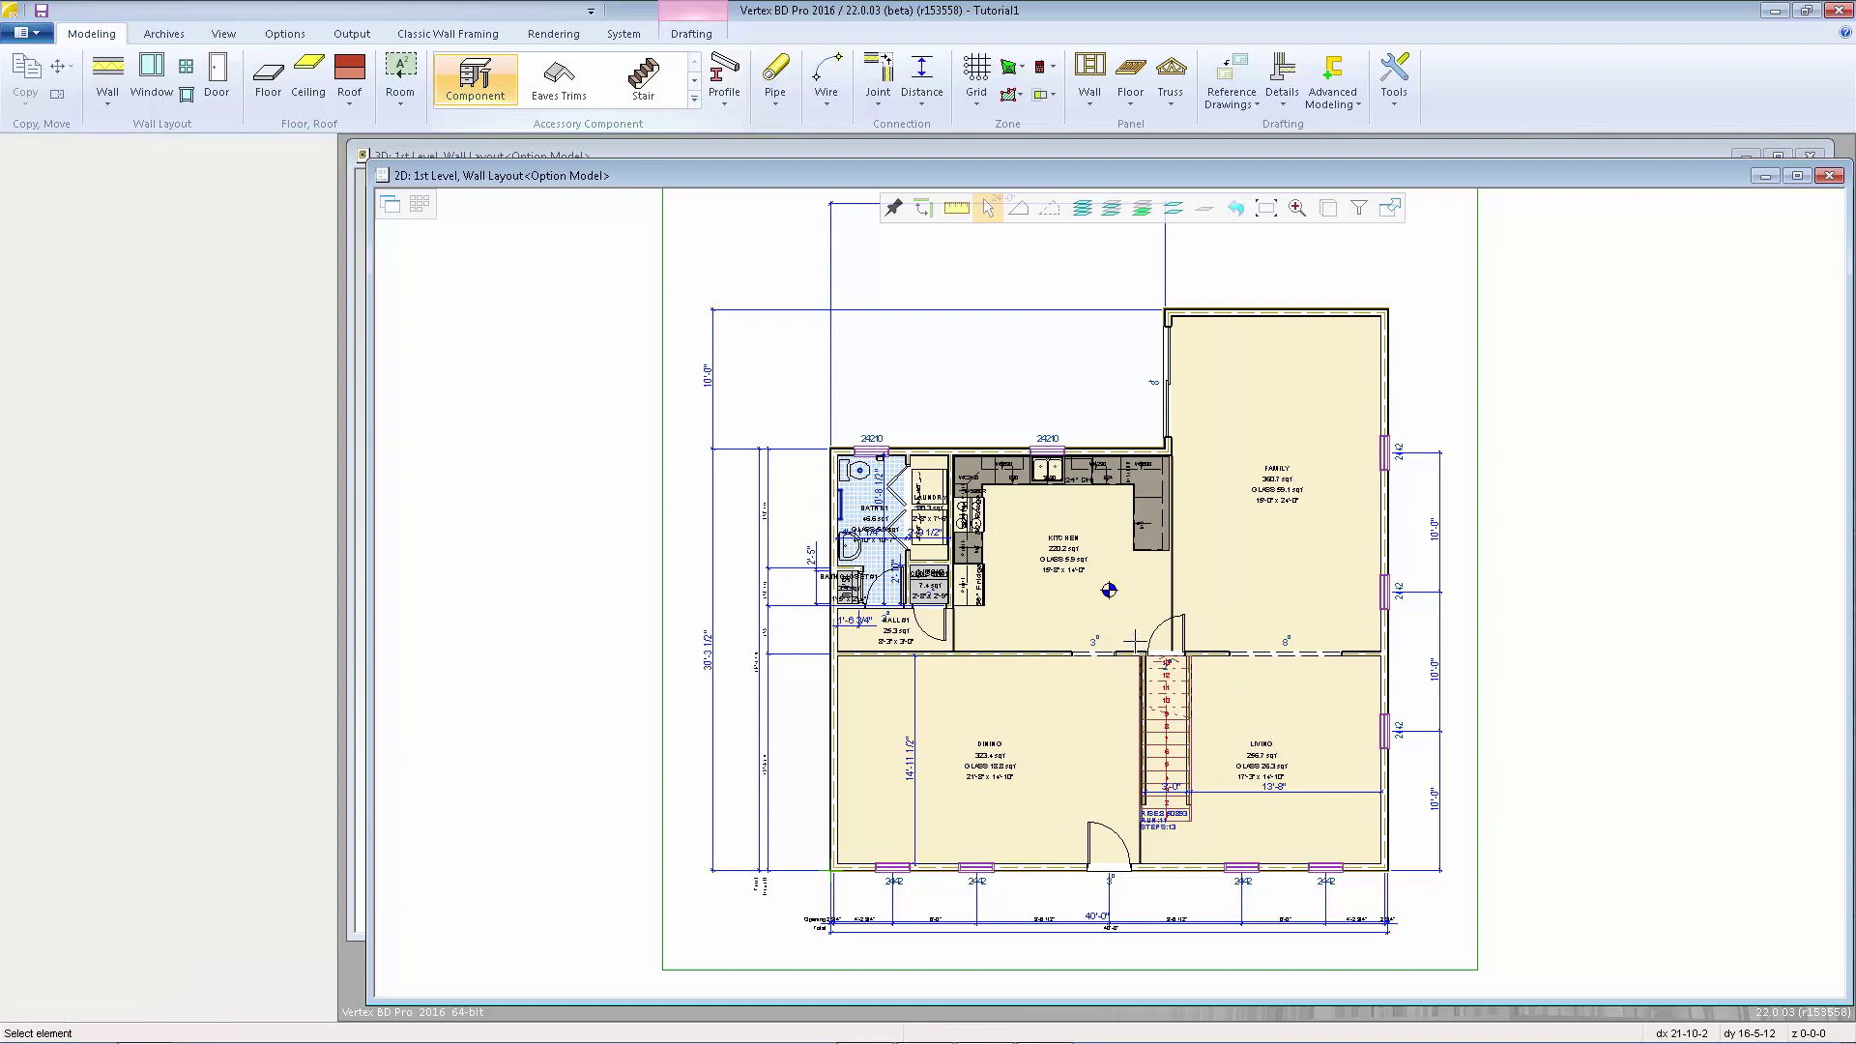
Copy the kitchen alignment point to the 2nd level wall layout.
{"action": "left_click", "coordinate": [1797, 175]}
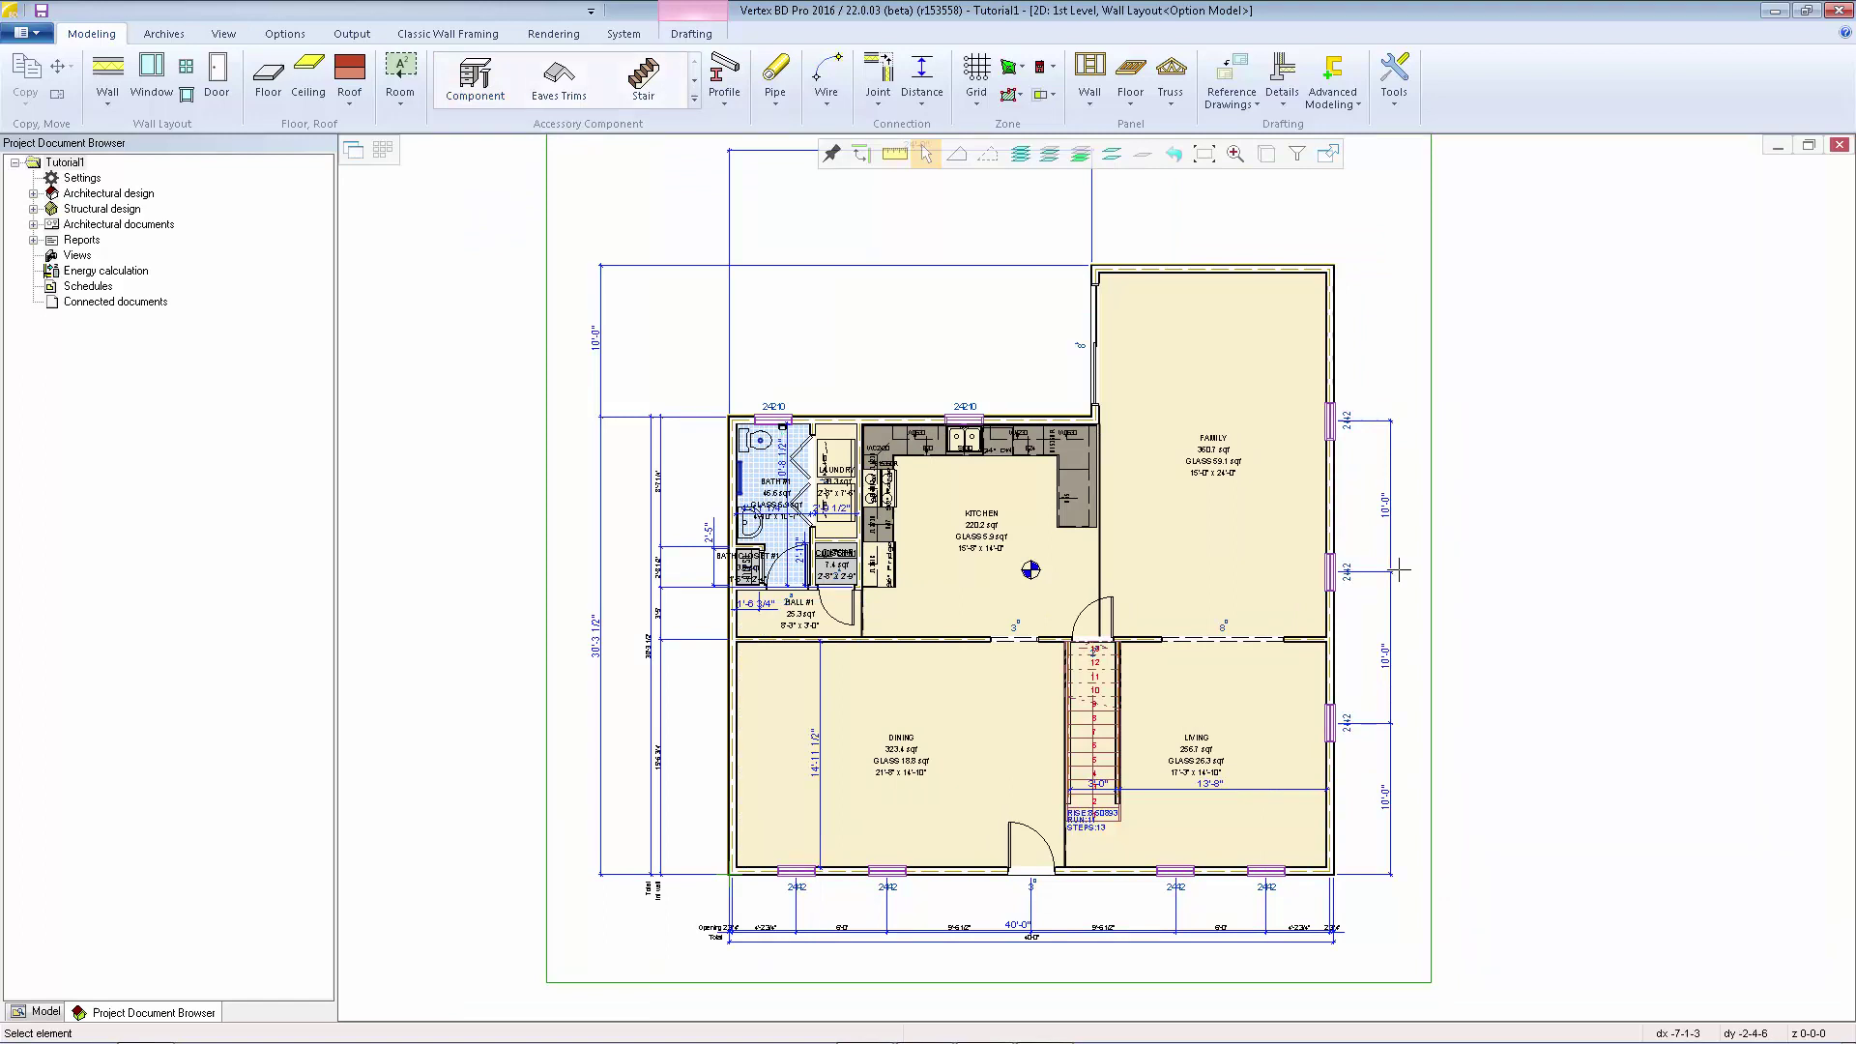
{"action": "left_click", "coordinate": [1032, 572]}
{"action": "right_click", "coordinate": [1046, 570]}
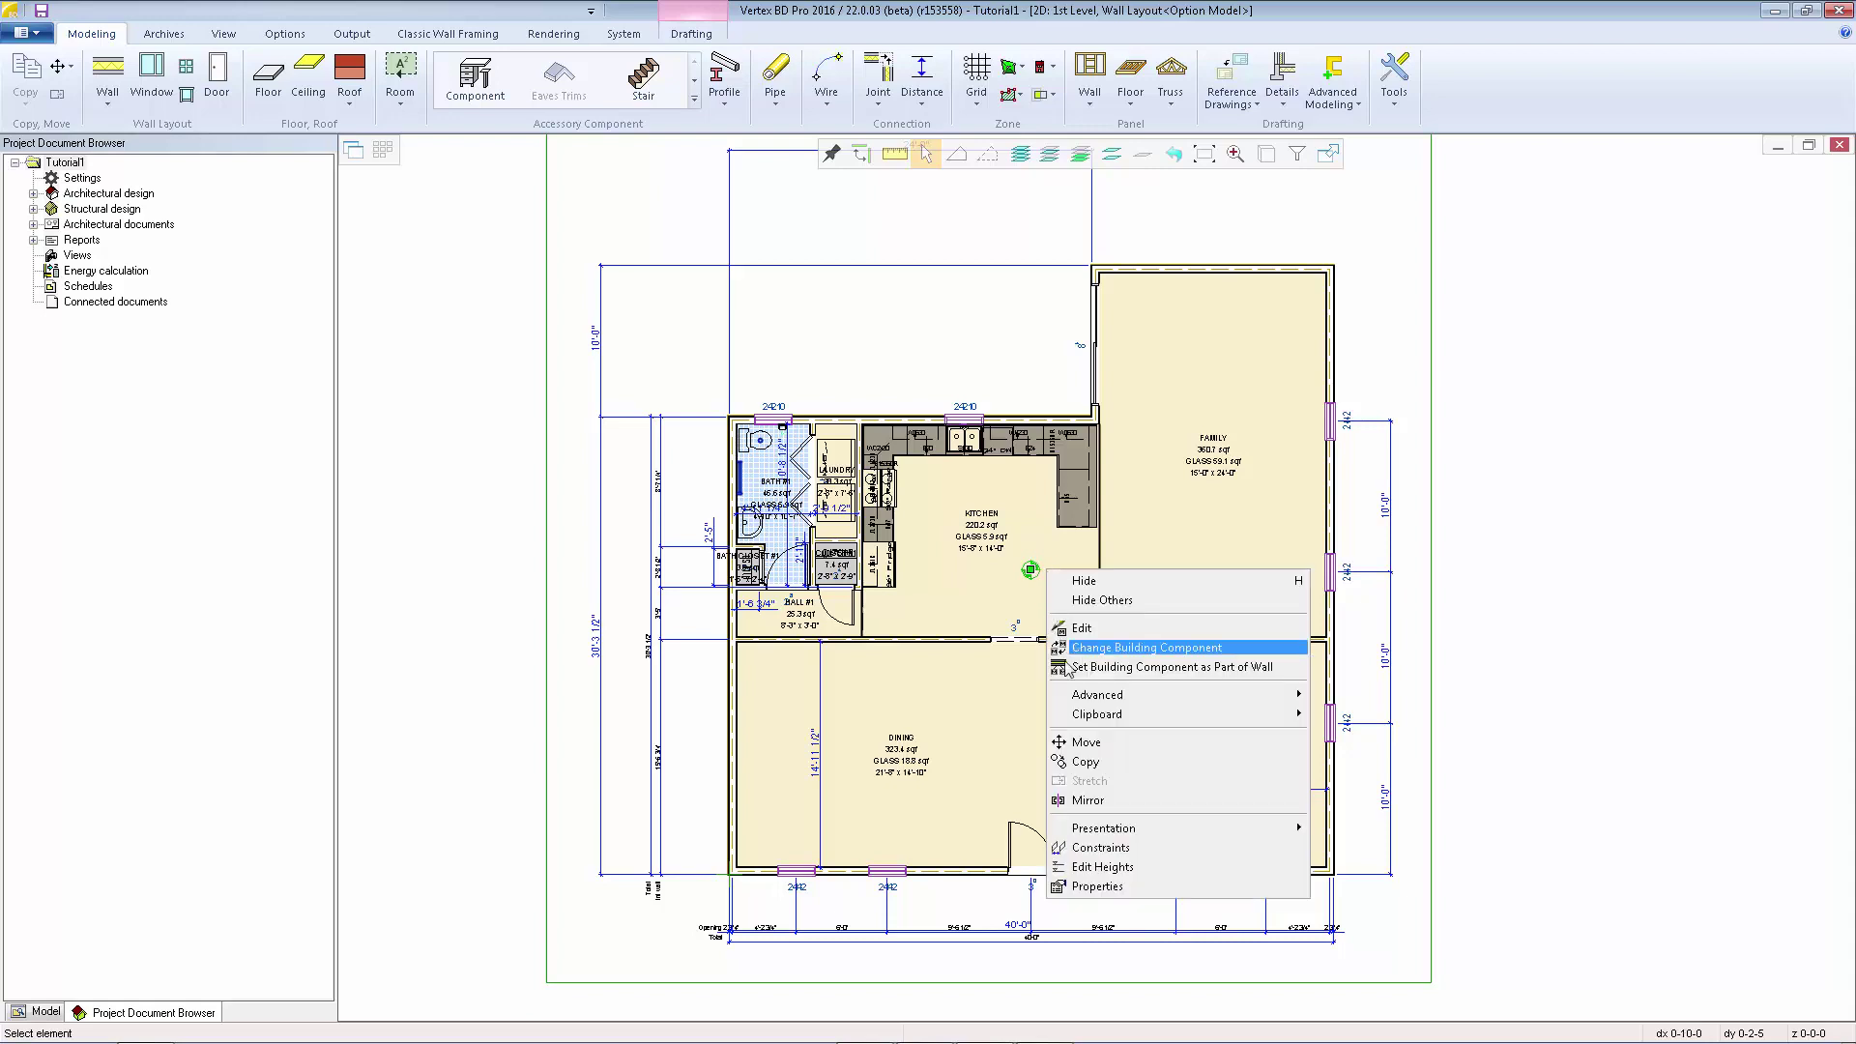
{"action": "mouse_move", "coordinate": [1083, 700]}
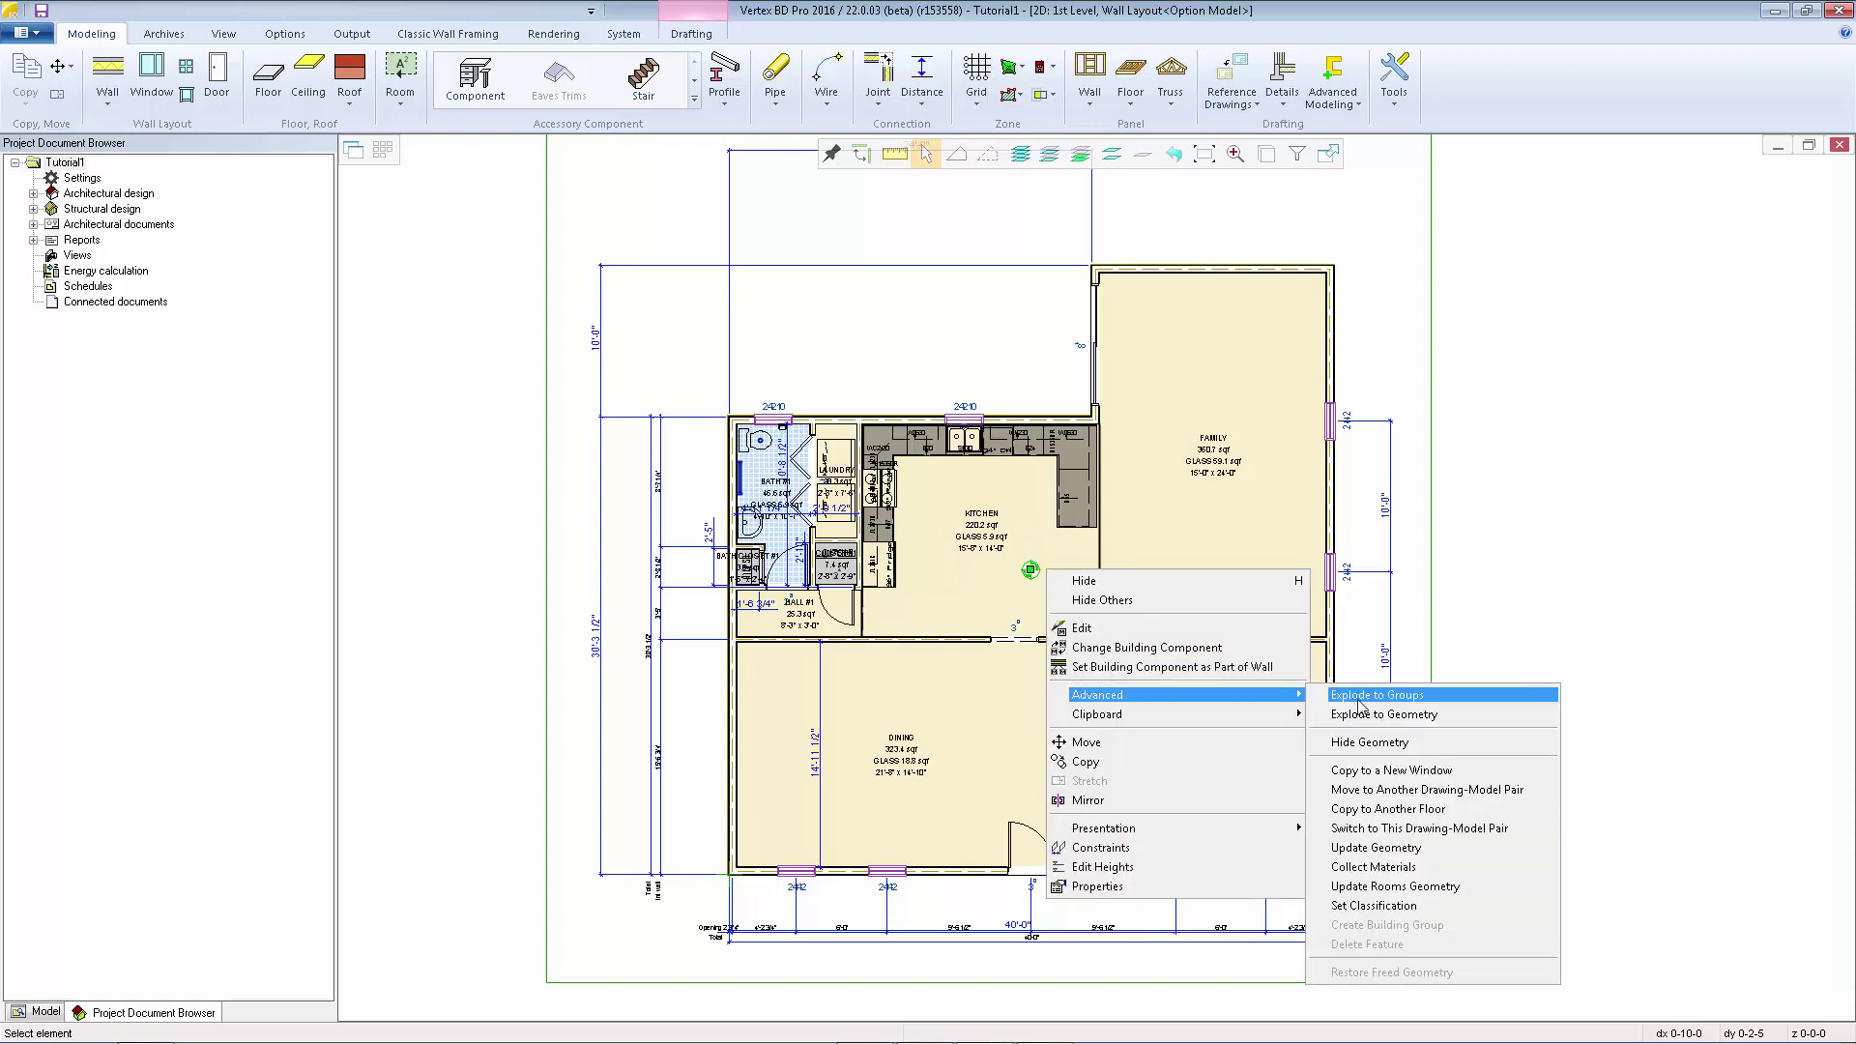
{"action": "left_click", "coordinate": [1364, 809]}
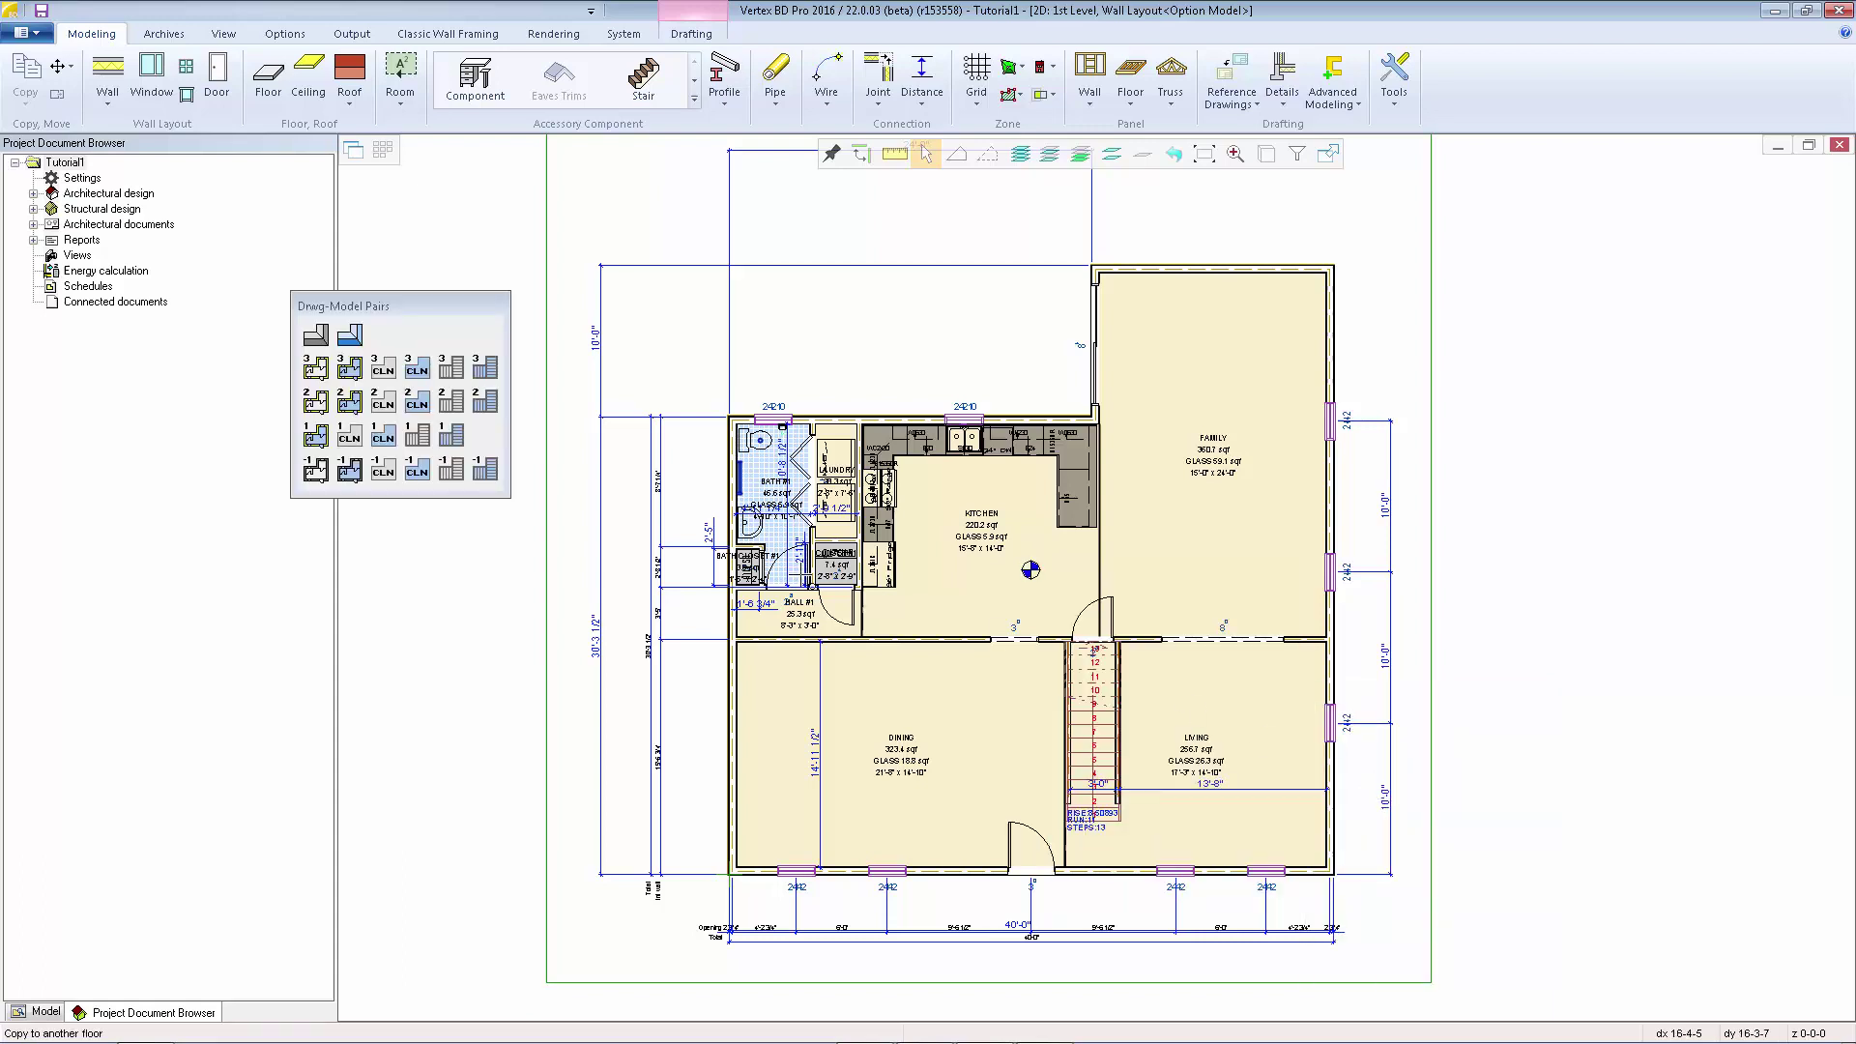
{"action": "left_click", "coordinate": [316, 404]}
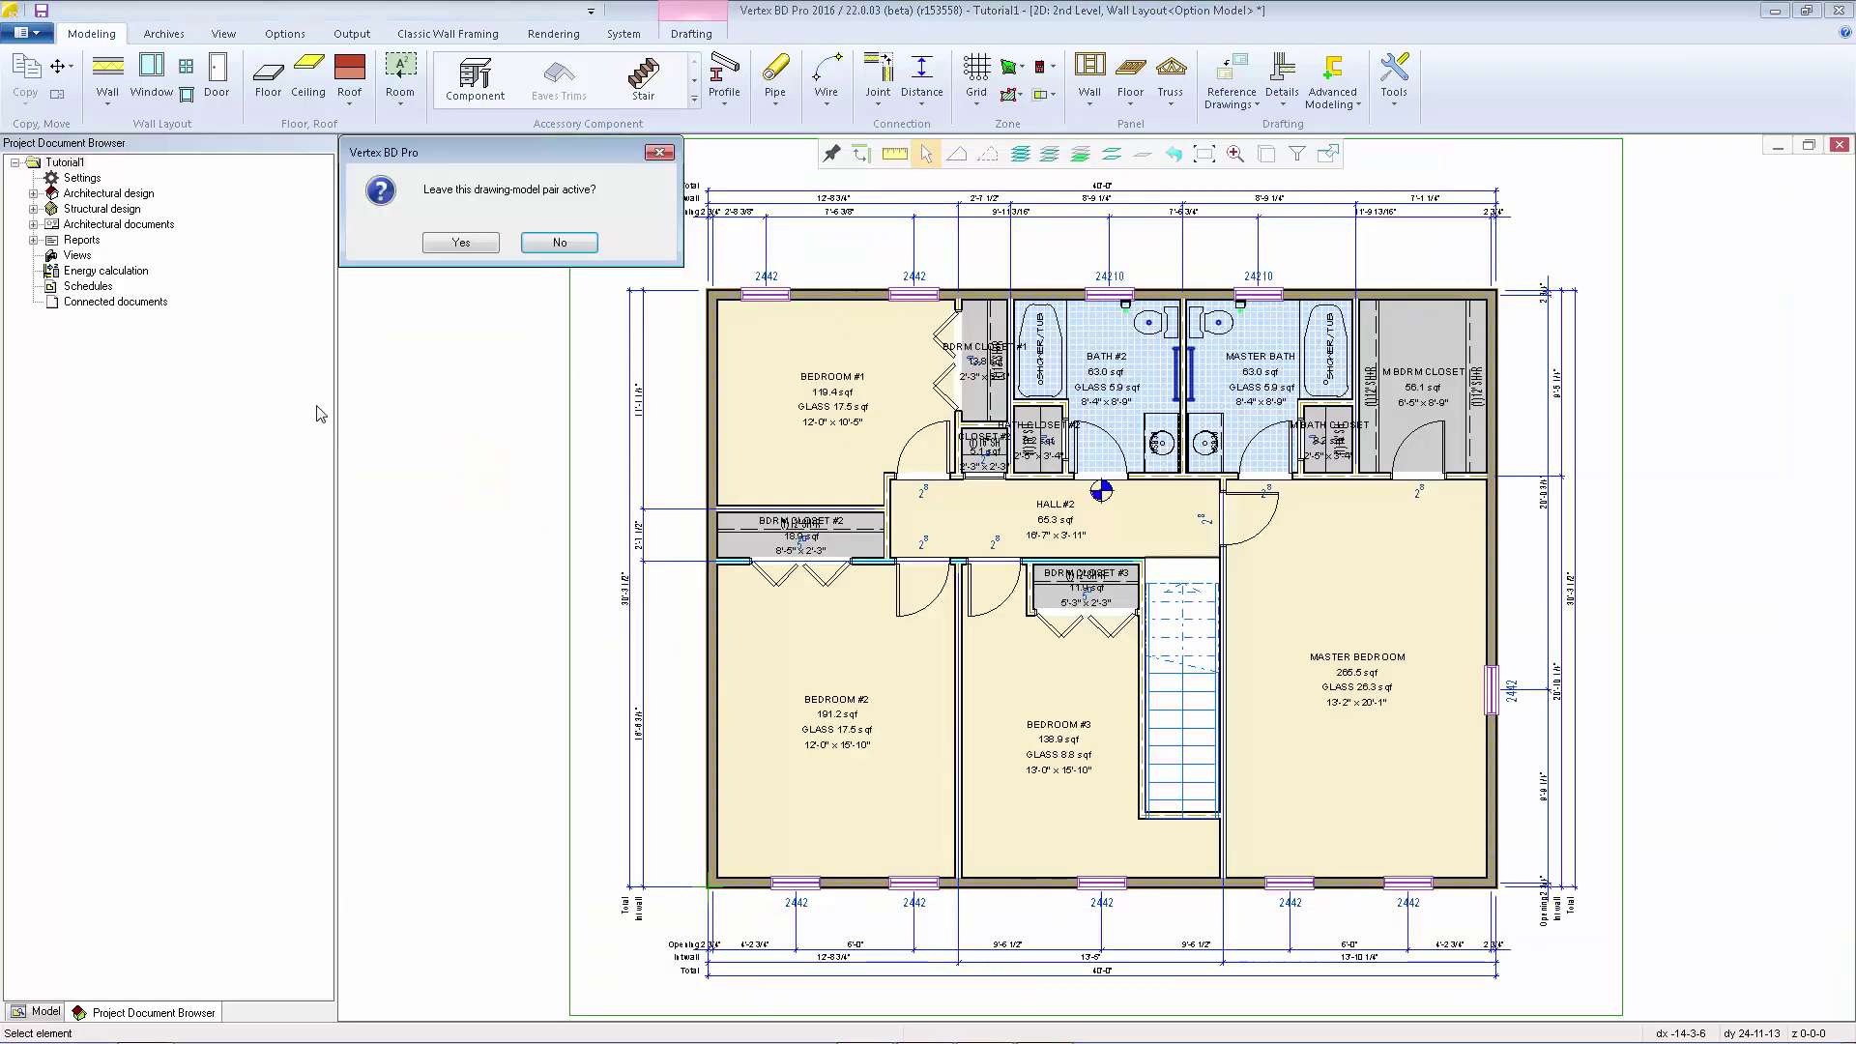
{"action": "left_click", "coordinate": [462, 242]}
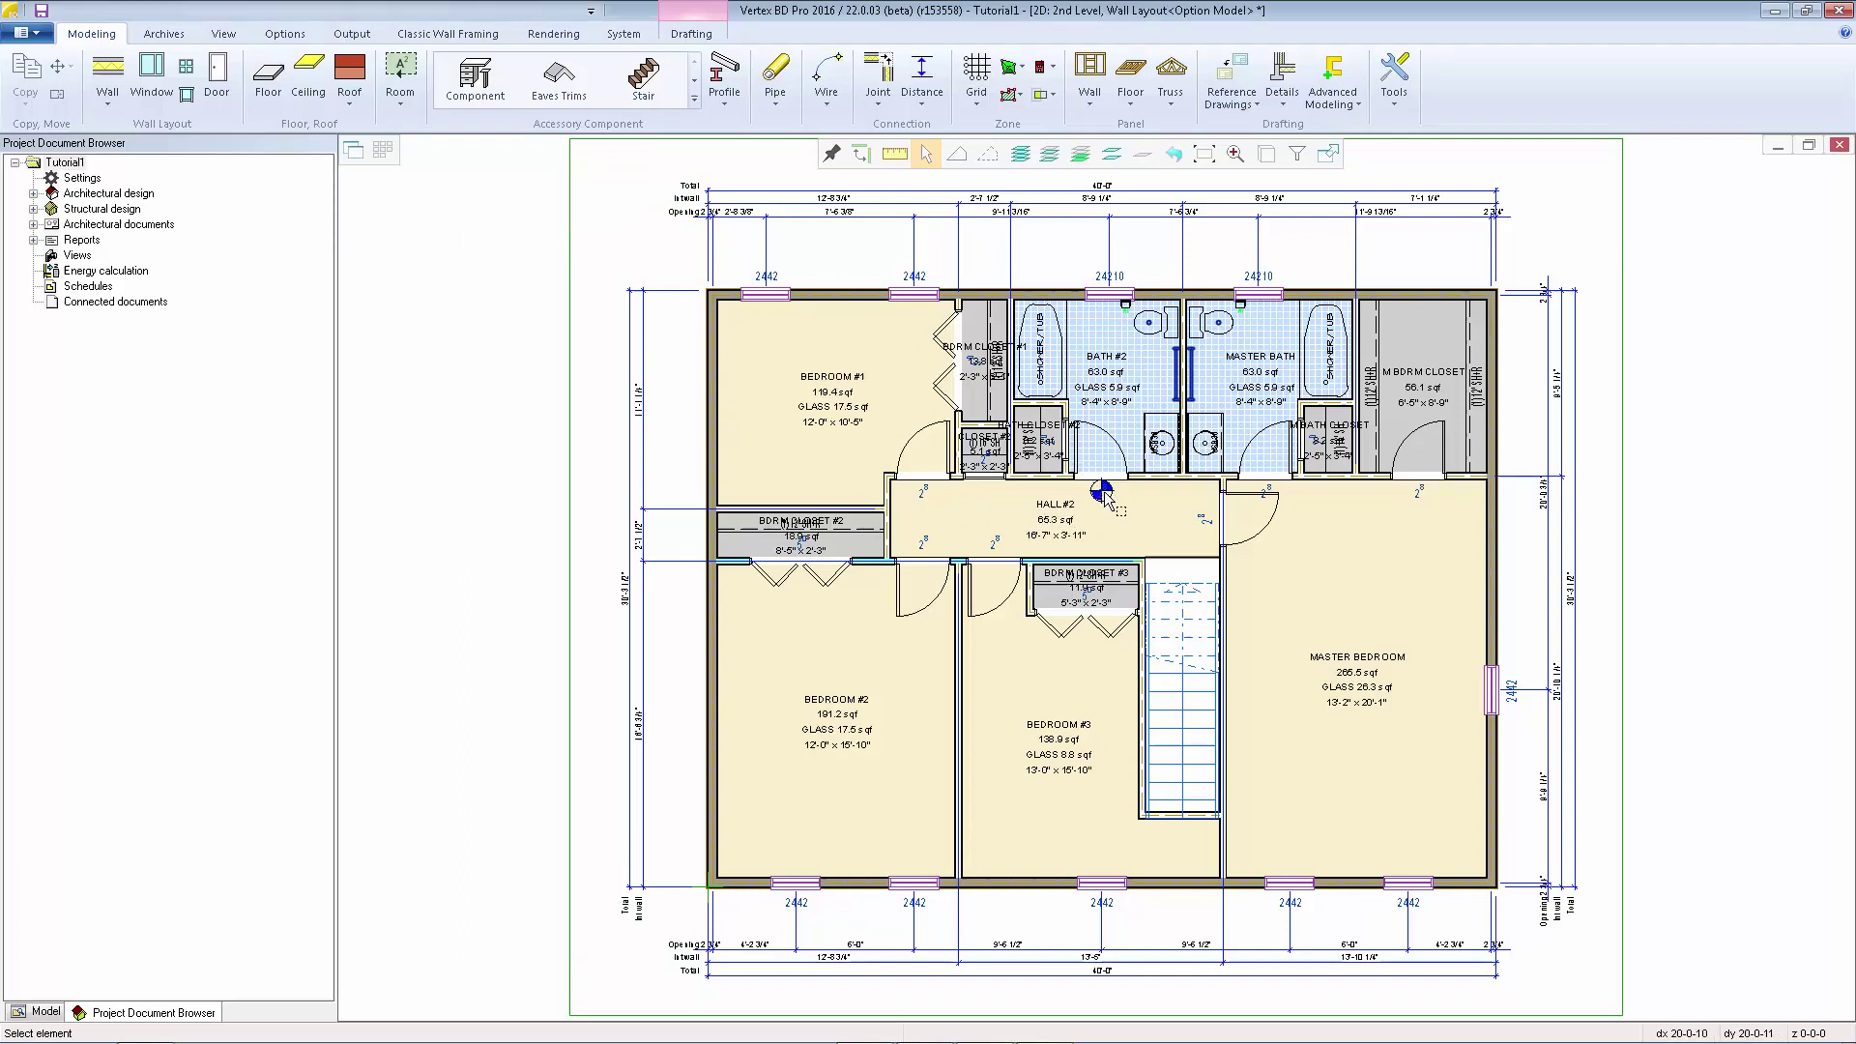
{"action": "scroll", "coordinate": [1104, 501], "scroll_direction": "up", "scroll_amount": 3}
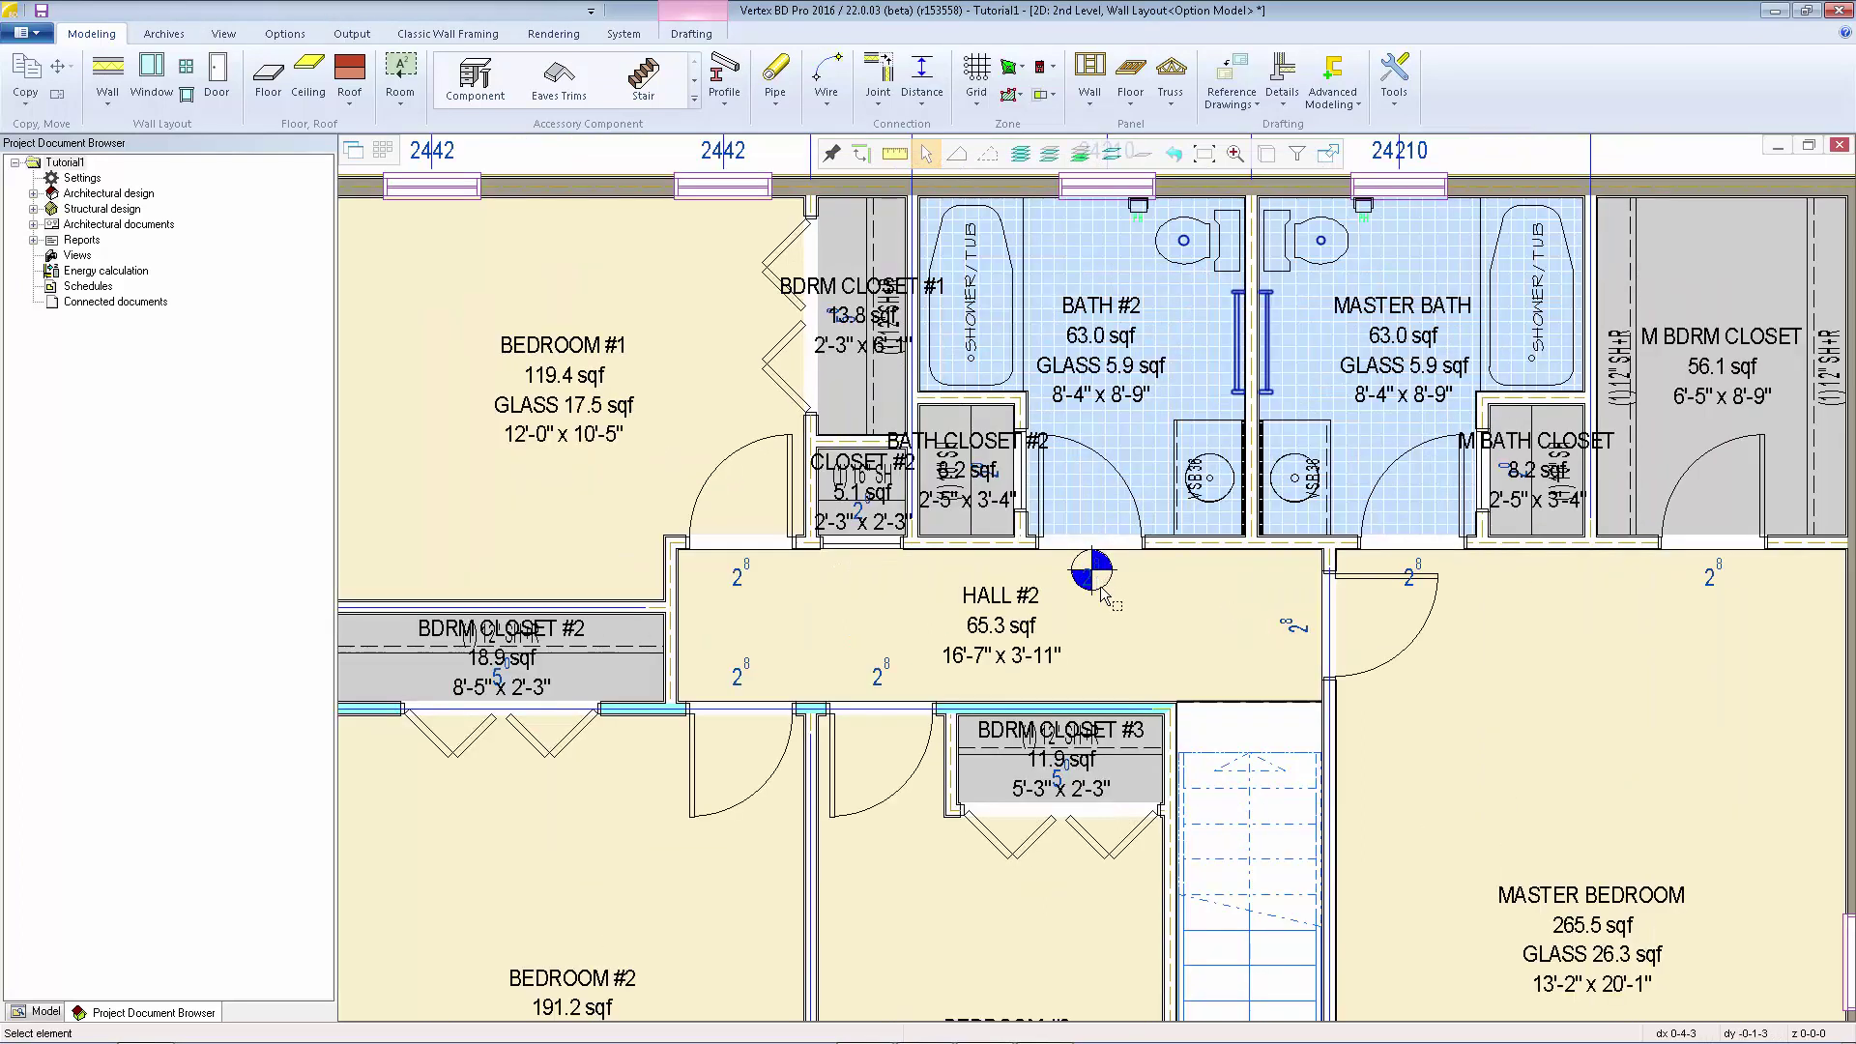
Change the Hall #2 alignment point's CODE from 1W to 2W.
{"action": "left_click", "coordinate": [1102, 588]}
{"action": "right_click", "coordinate": [1101, 586]}
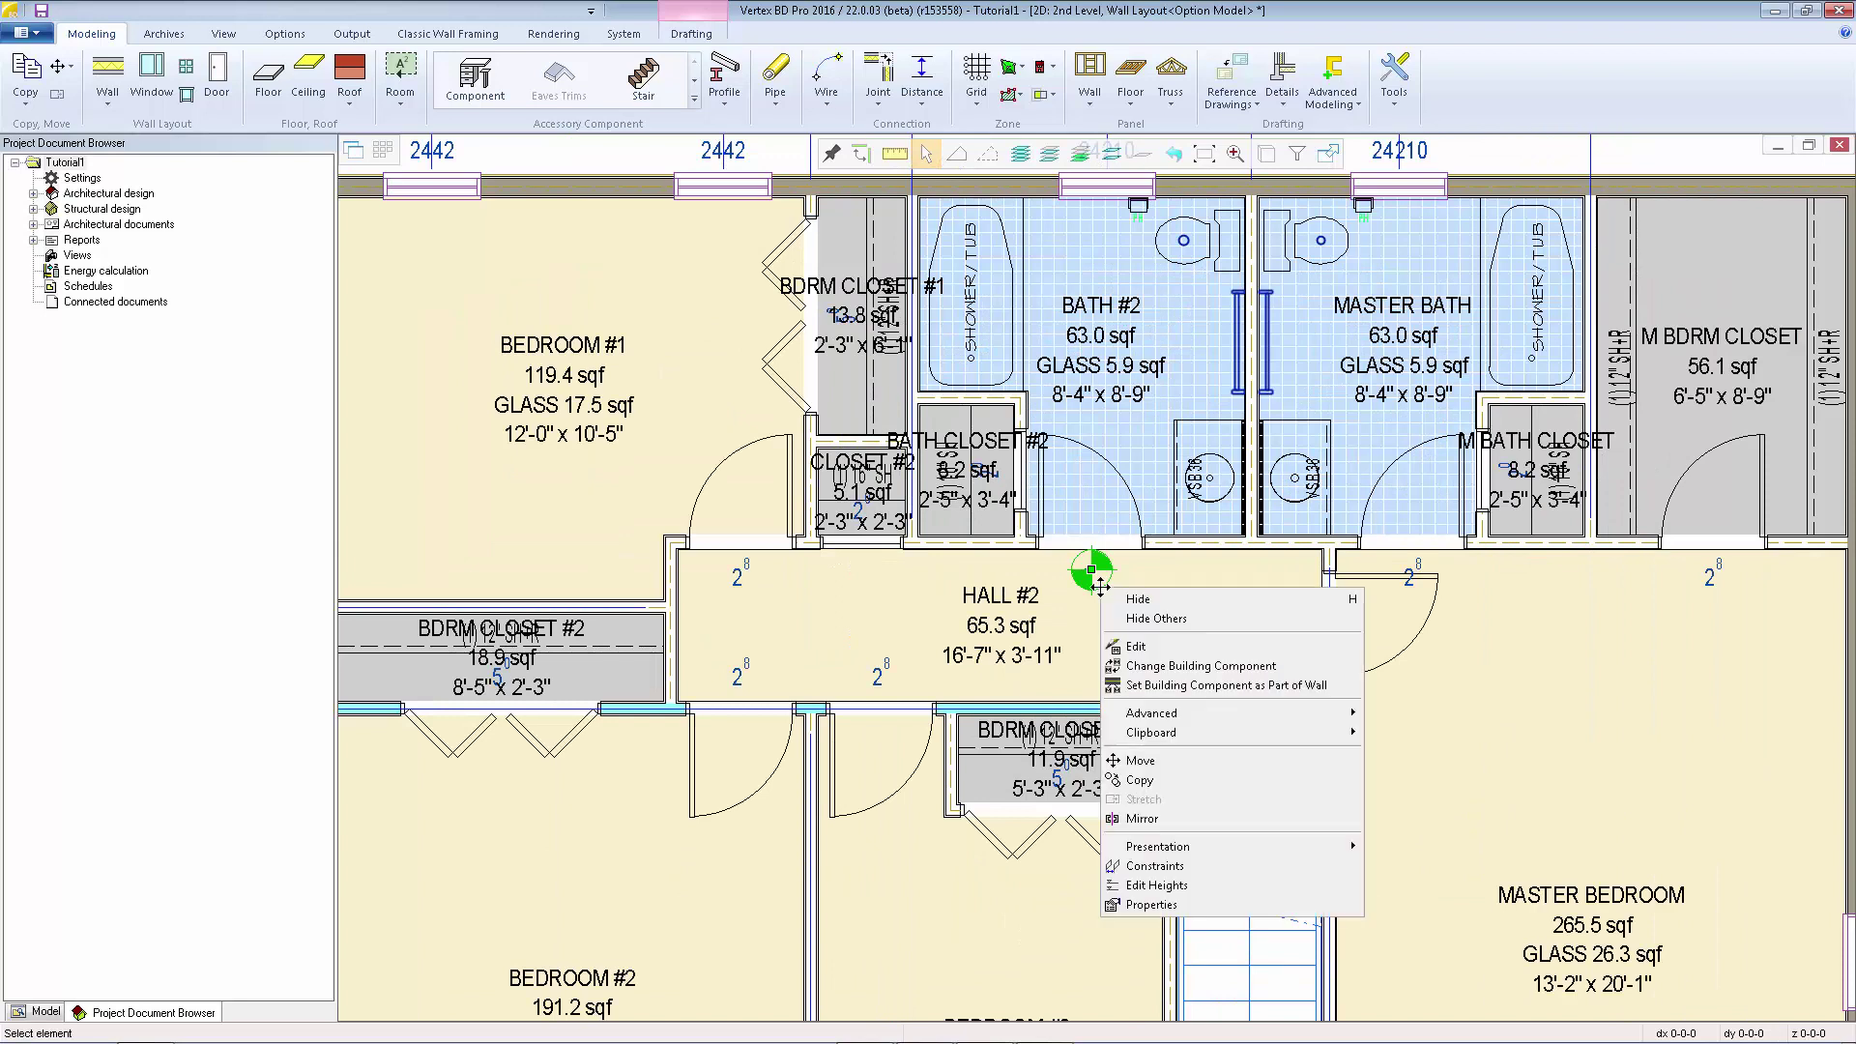
{"action": "left_click", "coordinate": [1174, 906]}
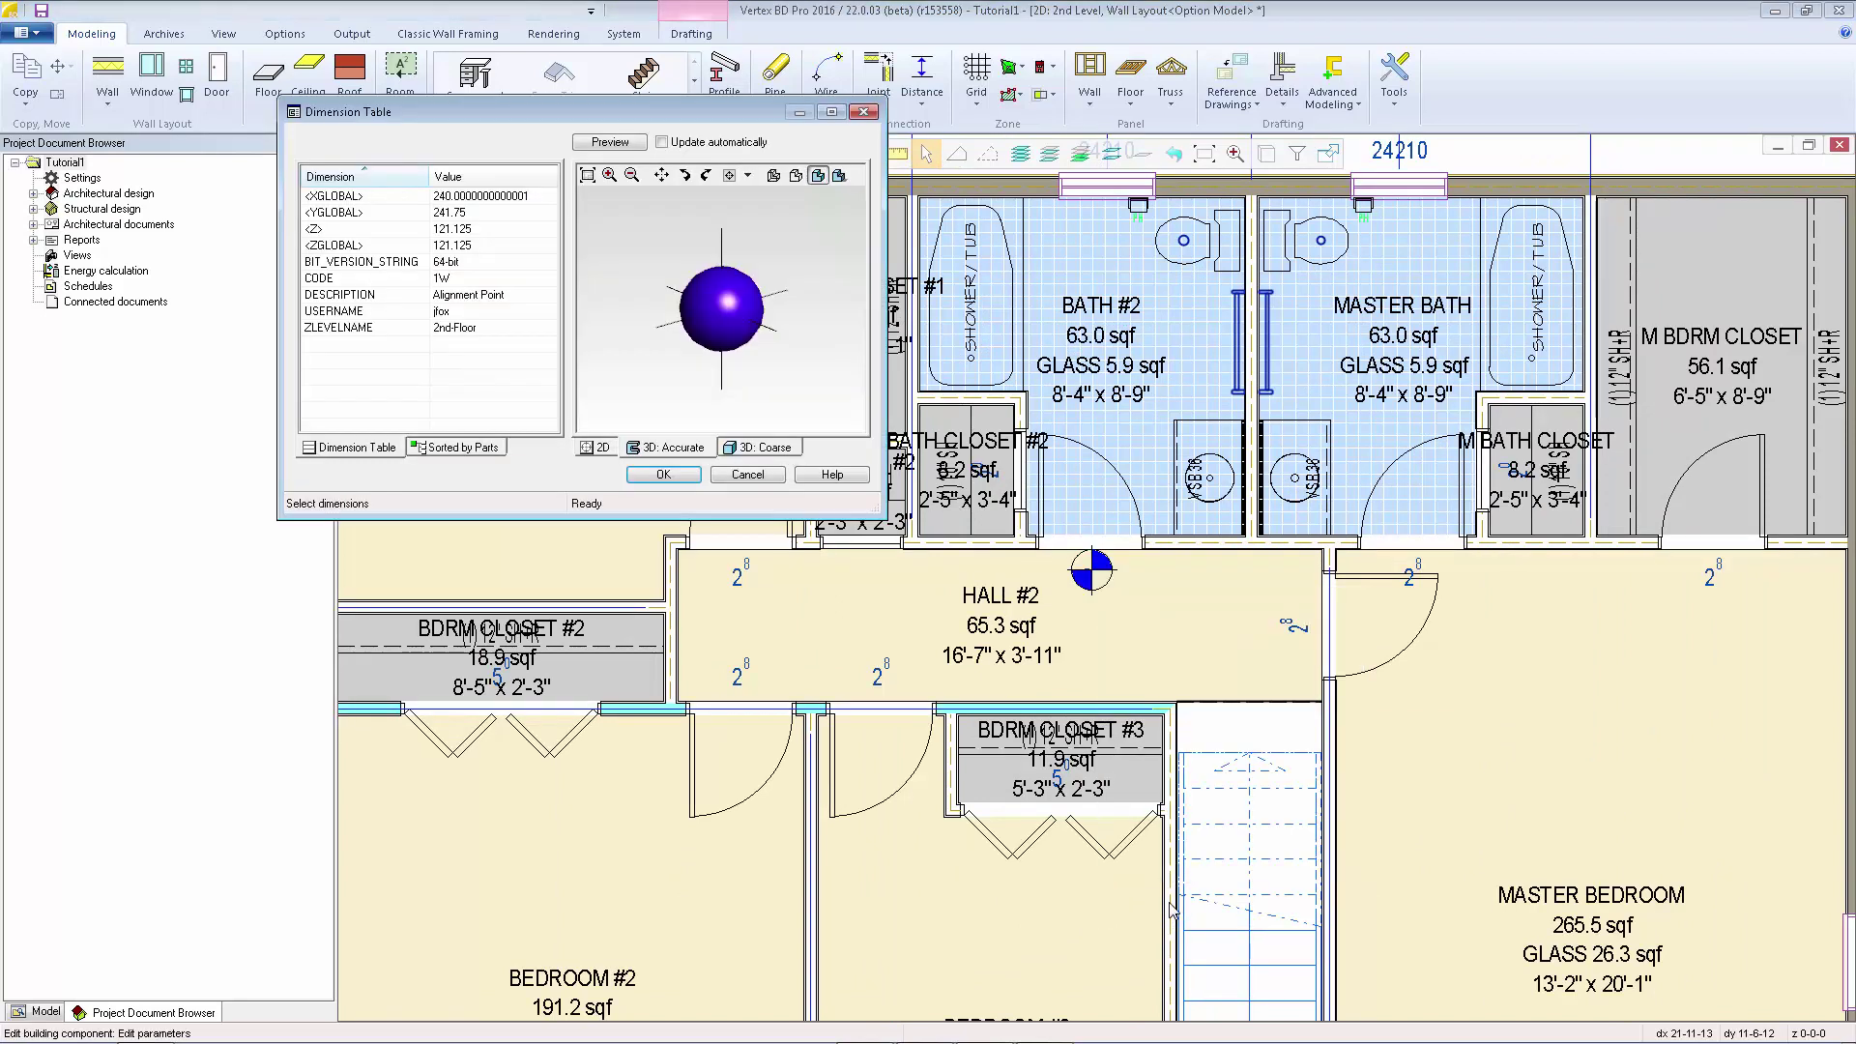
{"action": "double_click", "coordinate": [480, 281]}
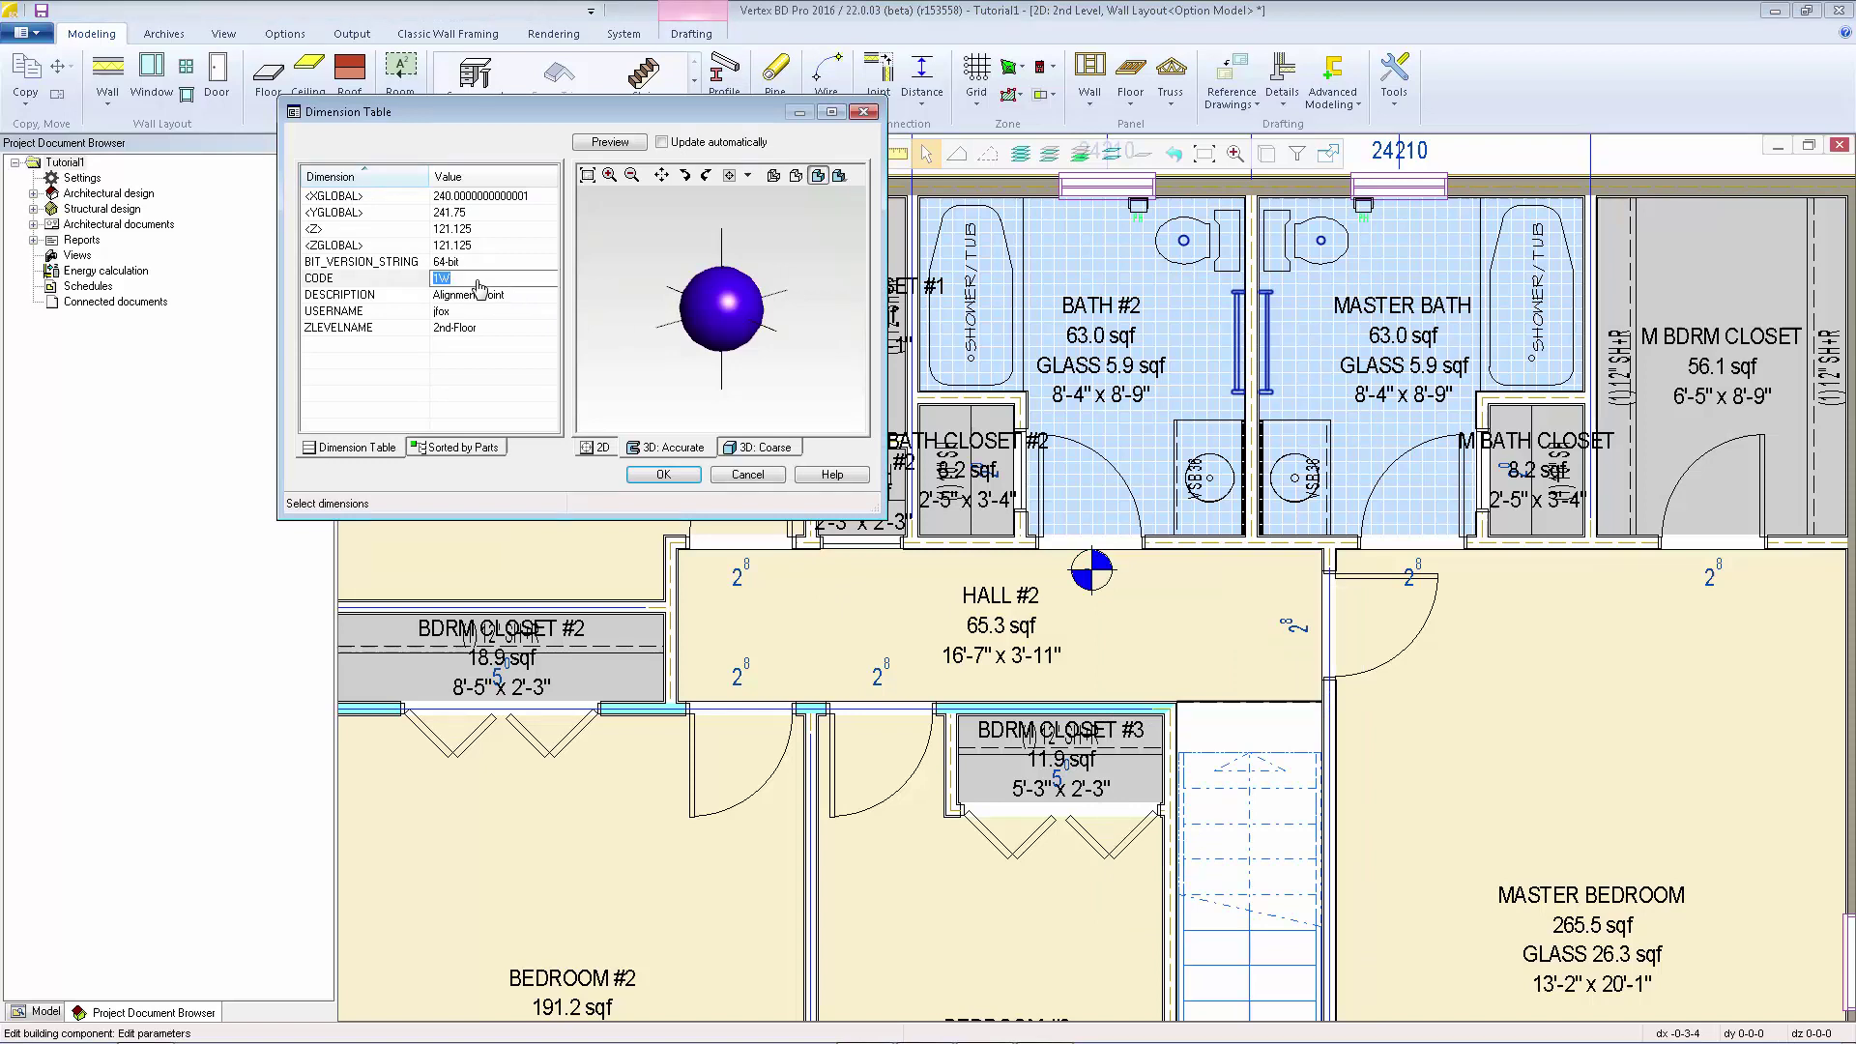
{"action": "type", "text": "2"}
{"action": "key", "text": "Return"}
{"action": "left_click", "coordinate": [664, 475]}
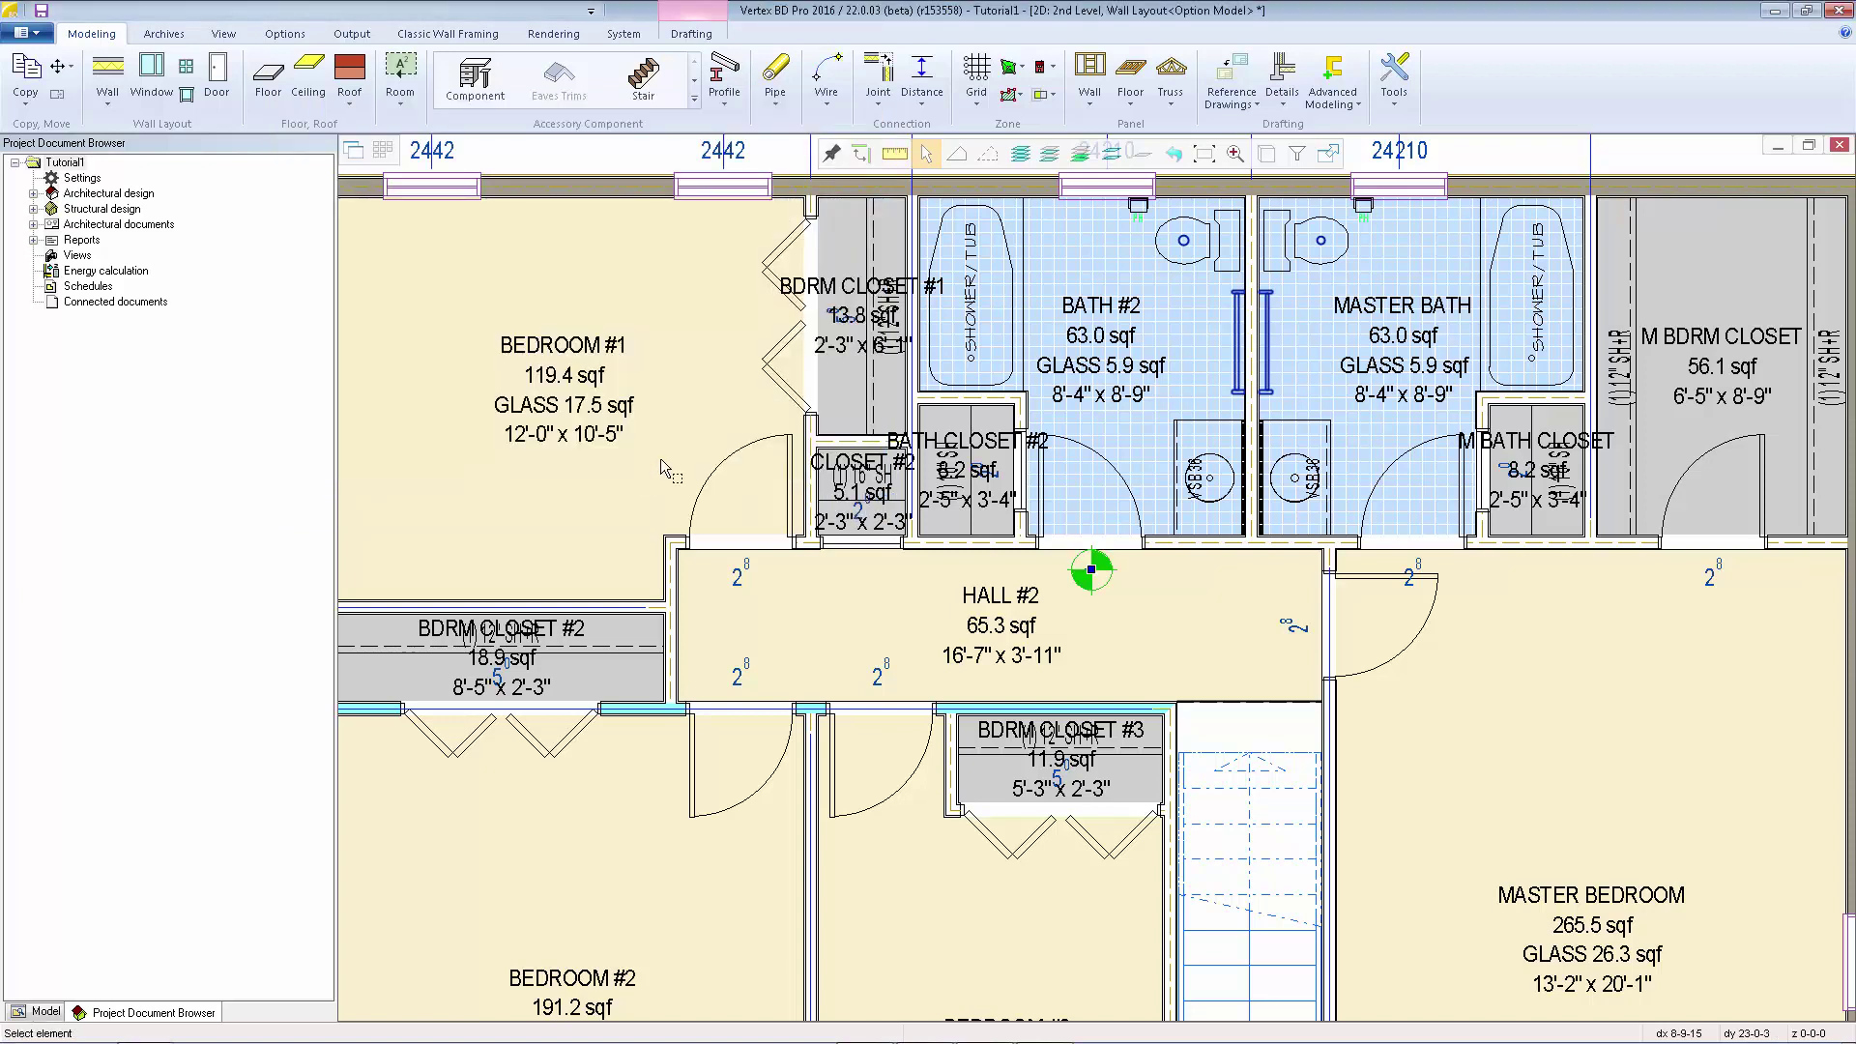
Copy the Hall #2 alignment point to the Roof level.
{"action": "right_click", "coordinate": [1133, 603]}
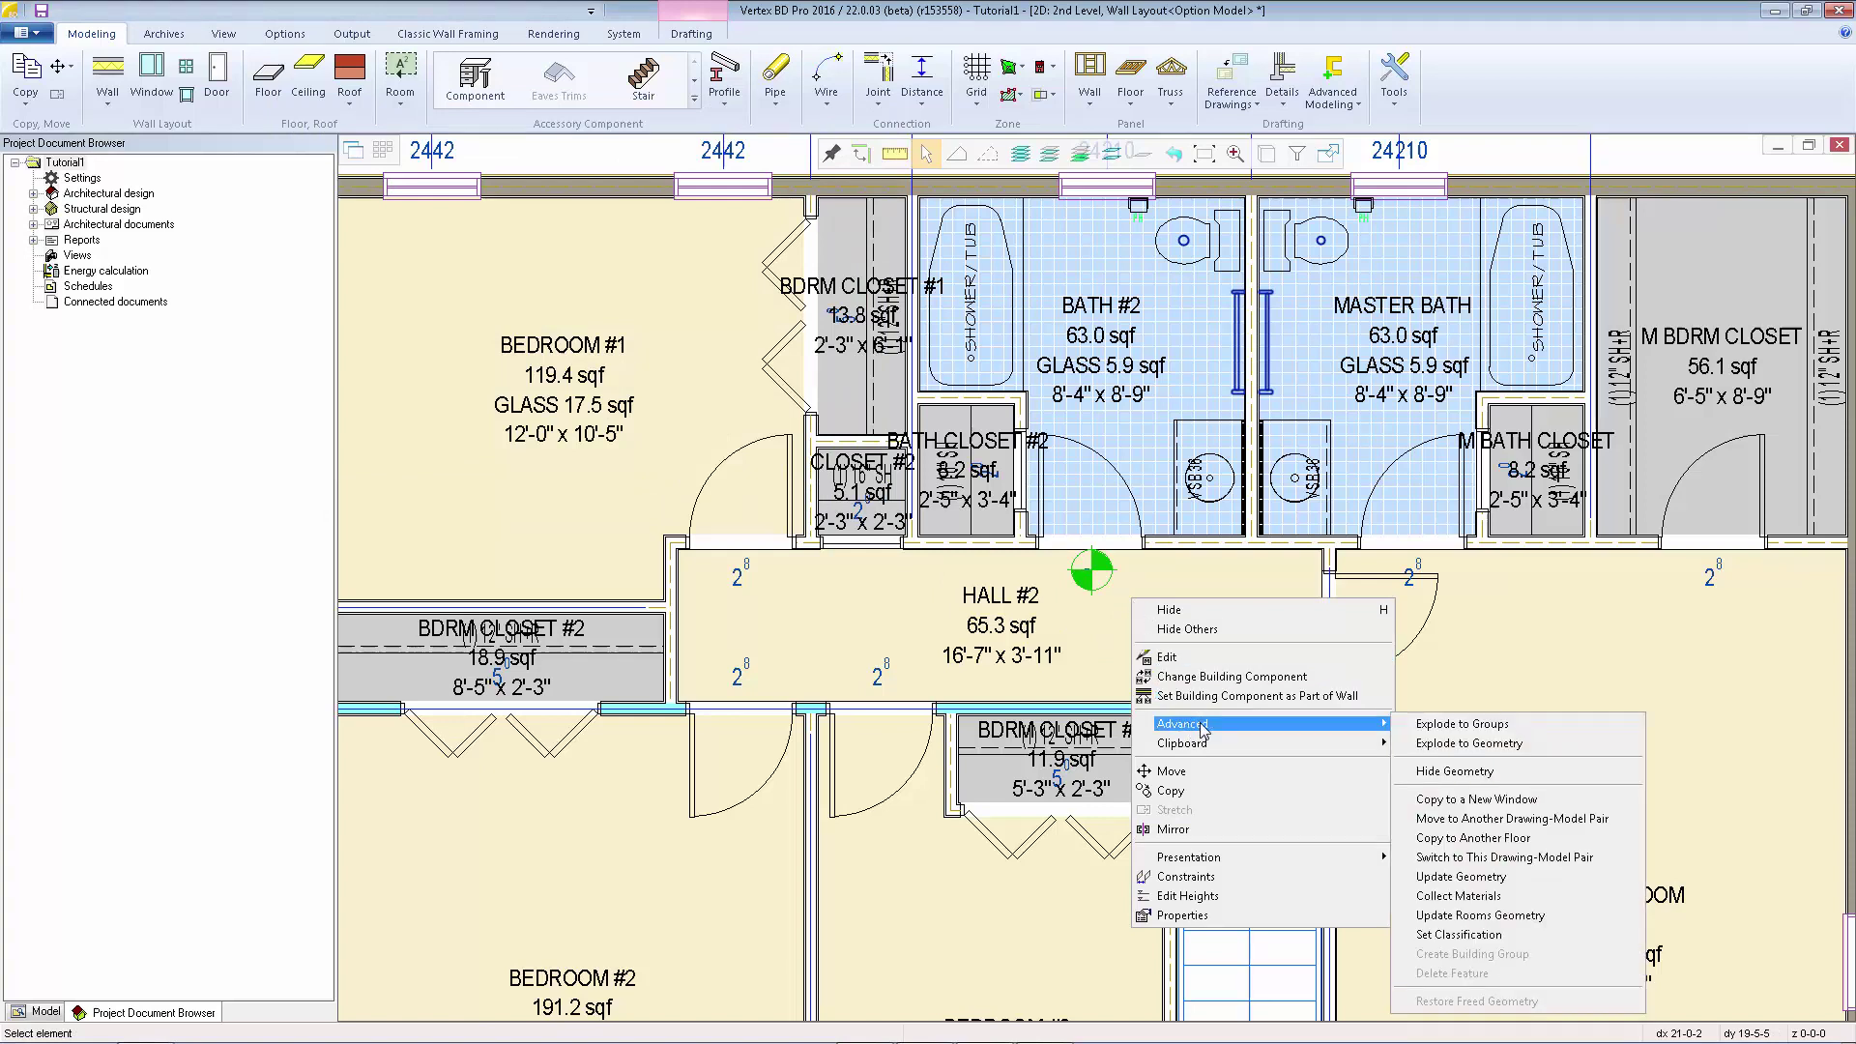
{"action": "mouse_move", "coordinate": [1334, 722]}
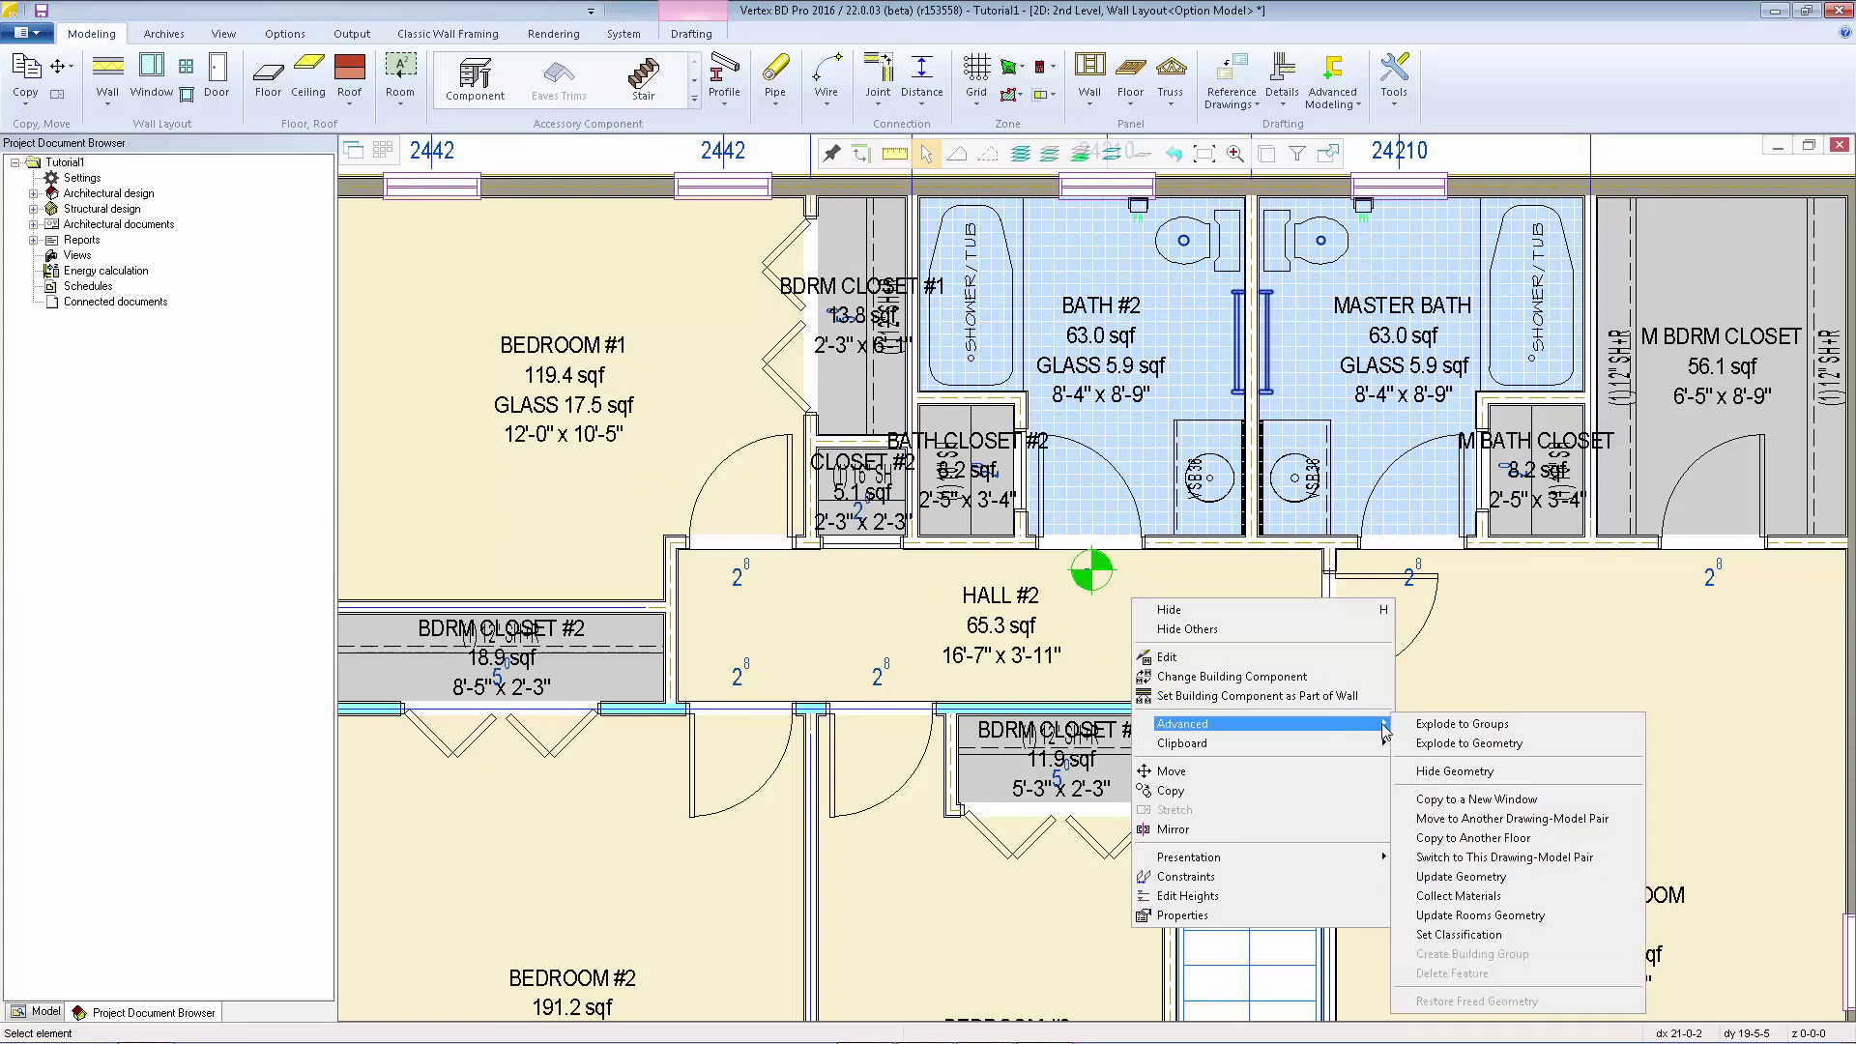
{"action": "left_click", "coordinate": [1460, 839]}
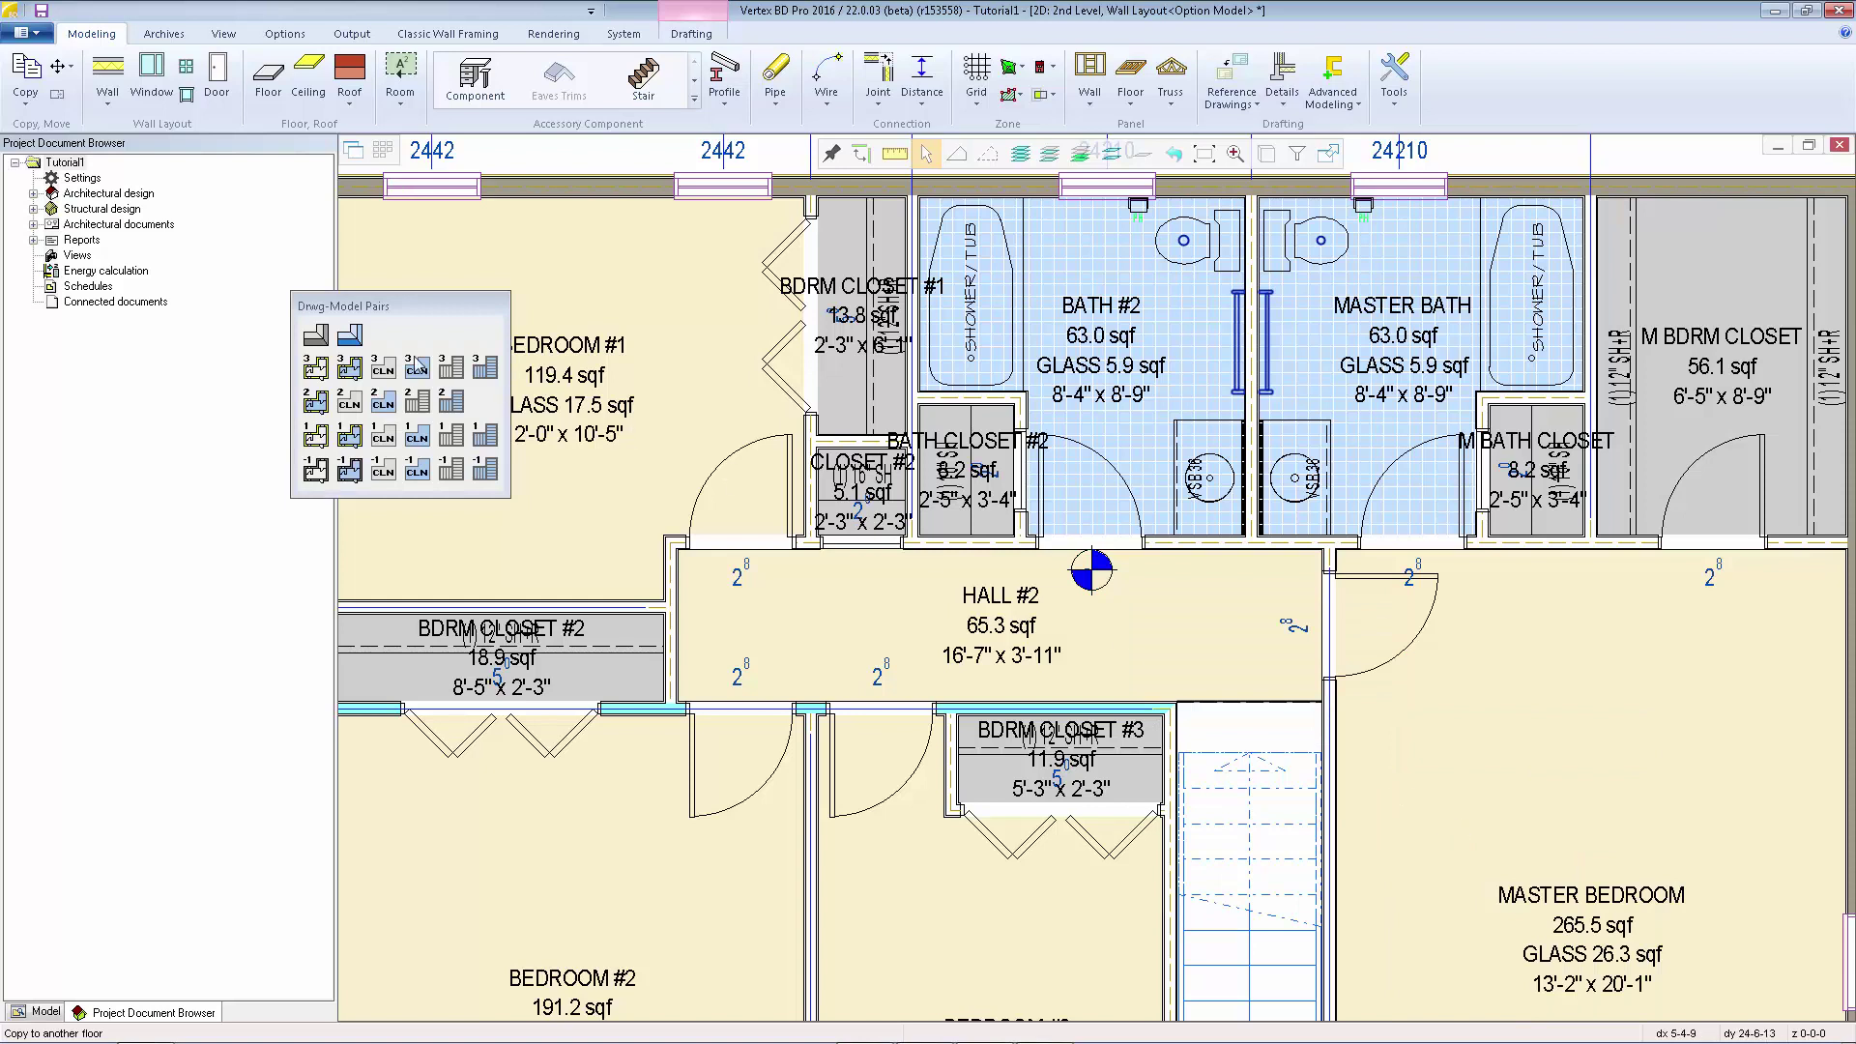
{"action": "left_click", "coordinate": [316, 337]}
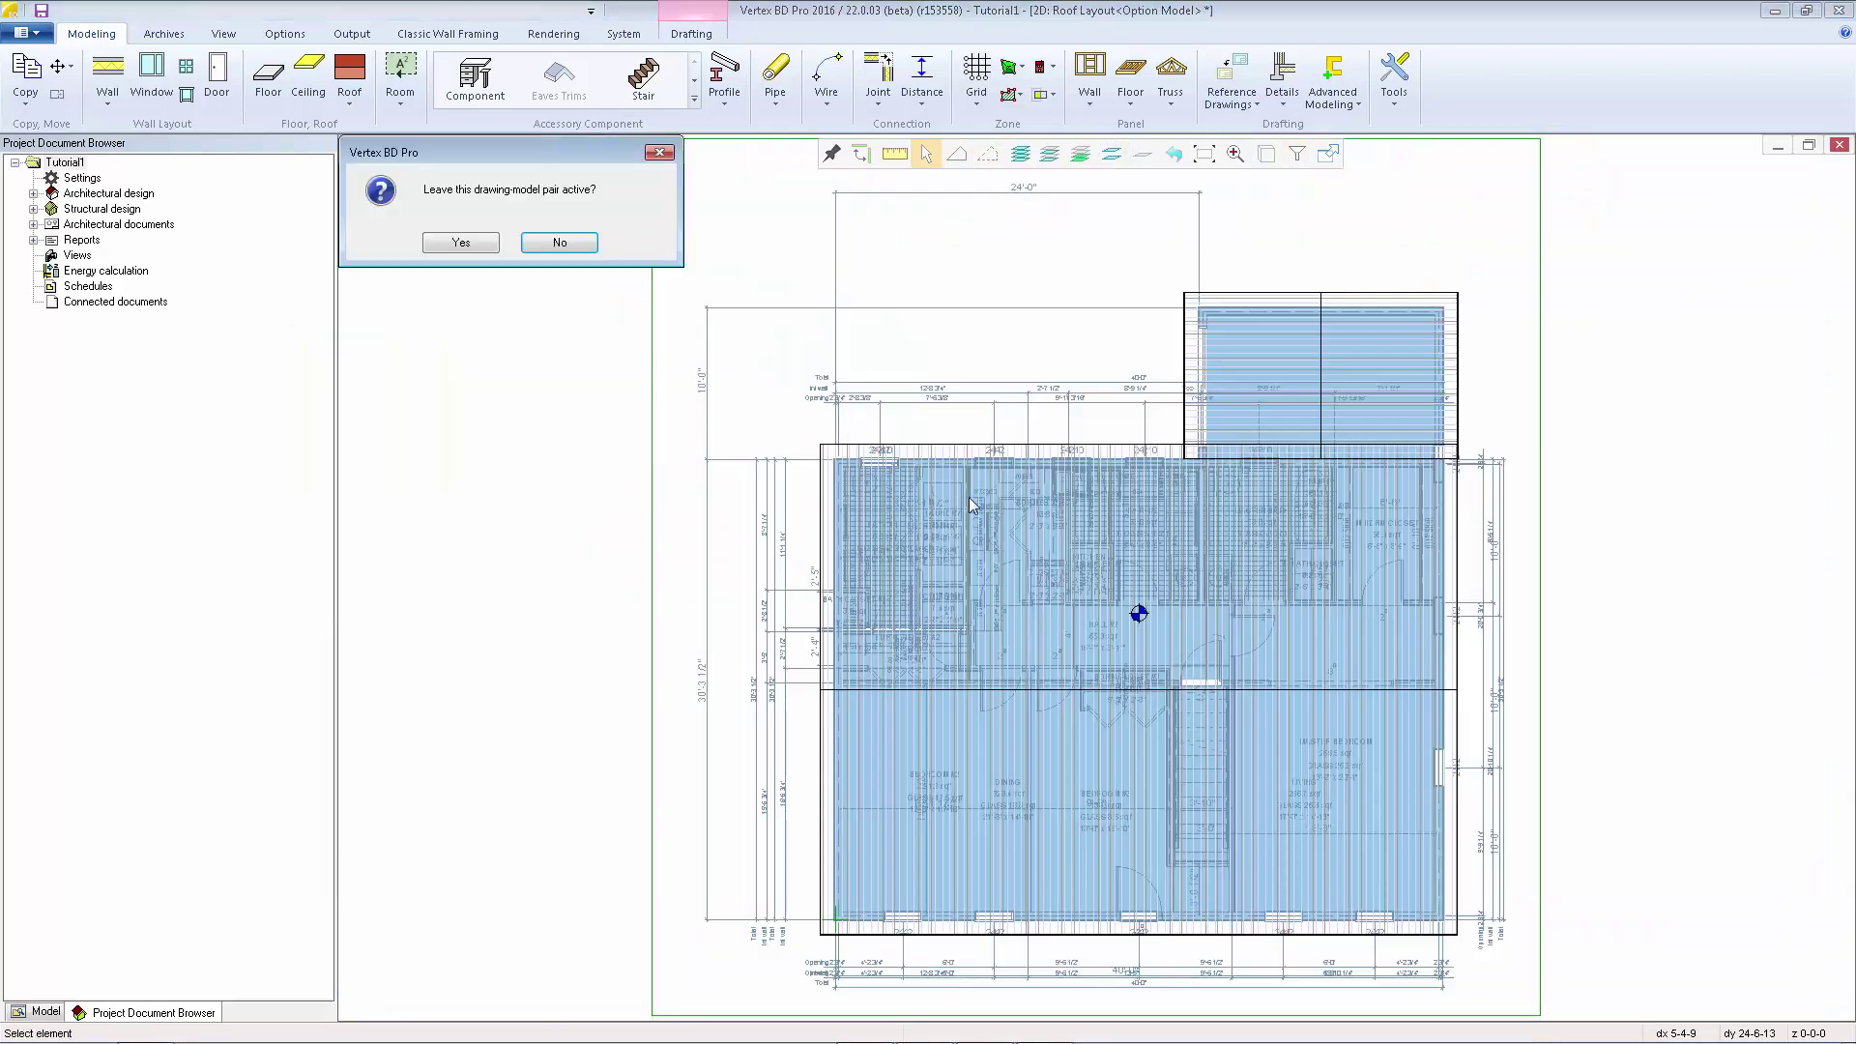
{"action": "left_click", "coordinate": [460, 242]}
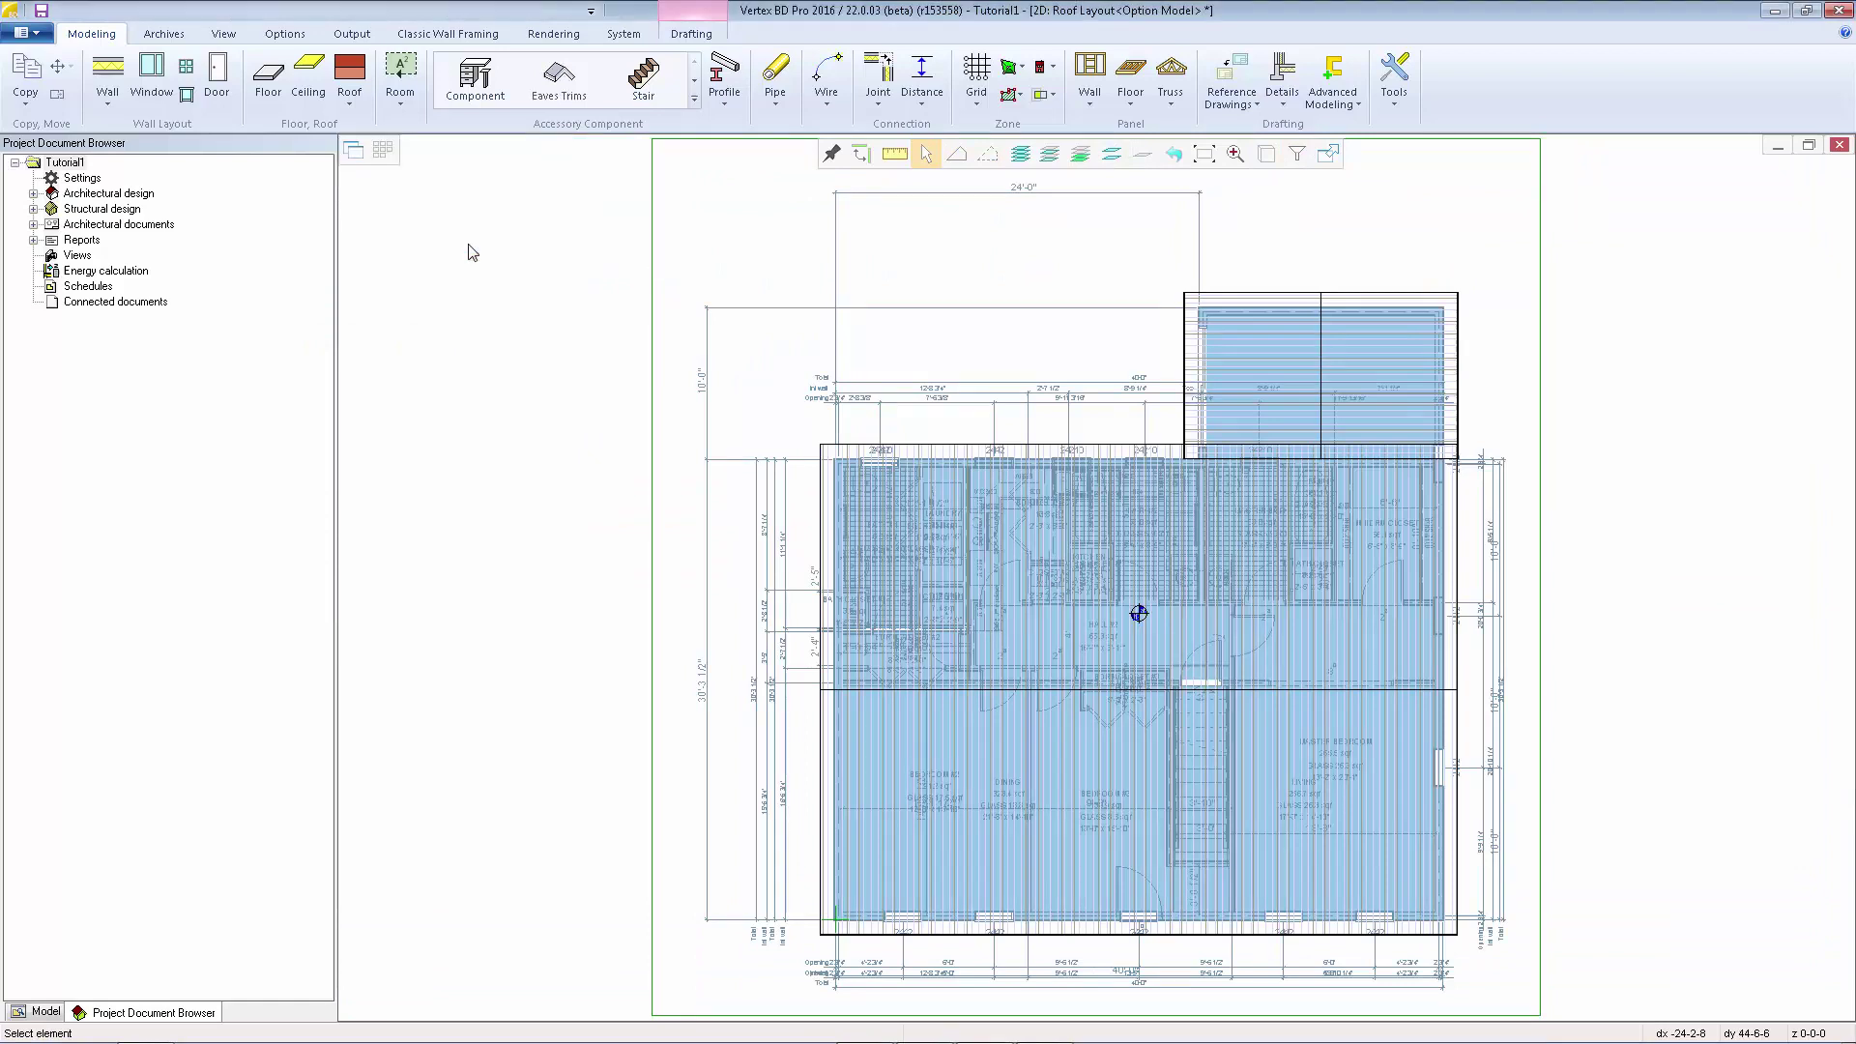
{"action": "scroll", "coordinate": [1153, 633], "scroll_direction": "up", "scroll_amount": 5}
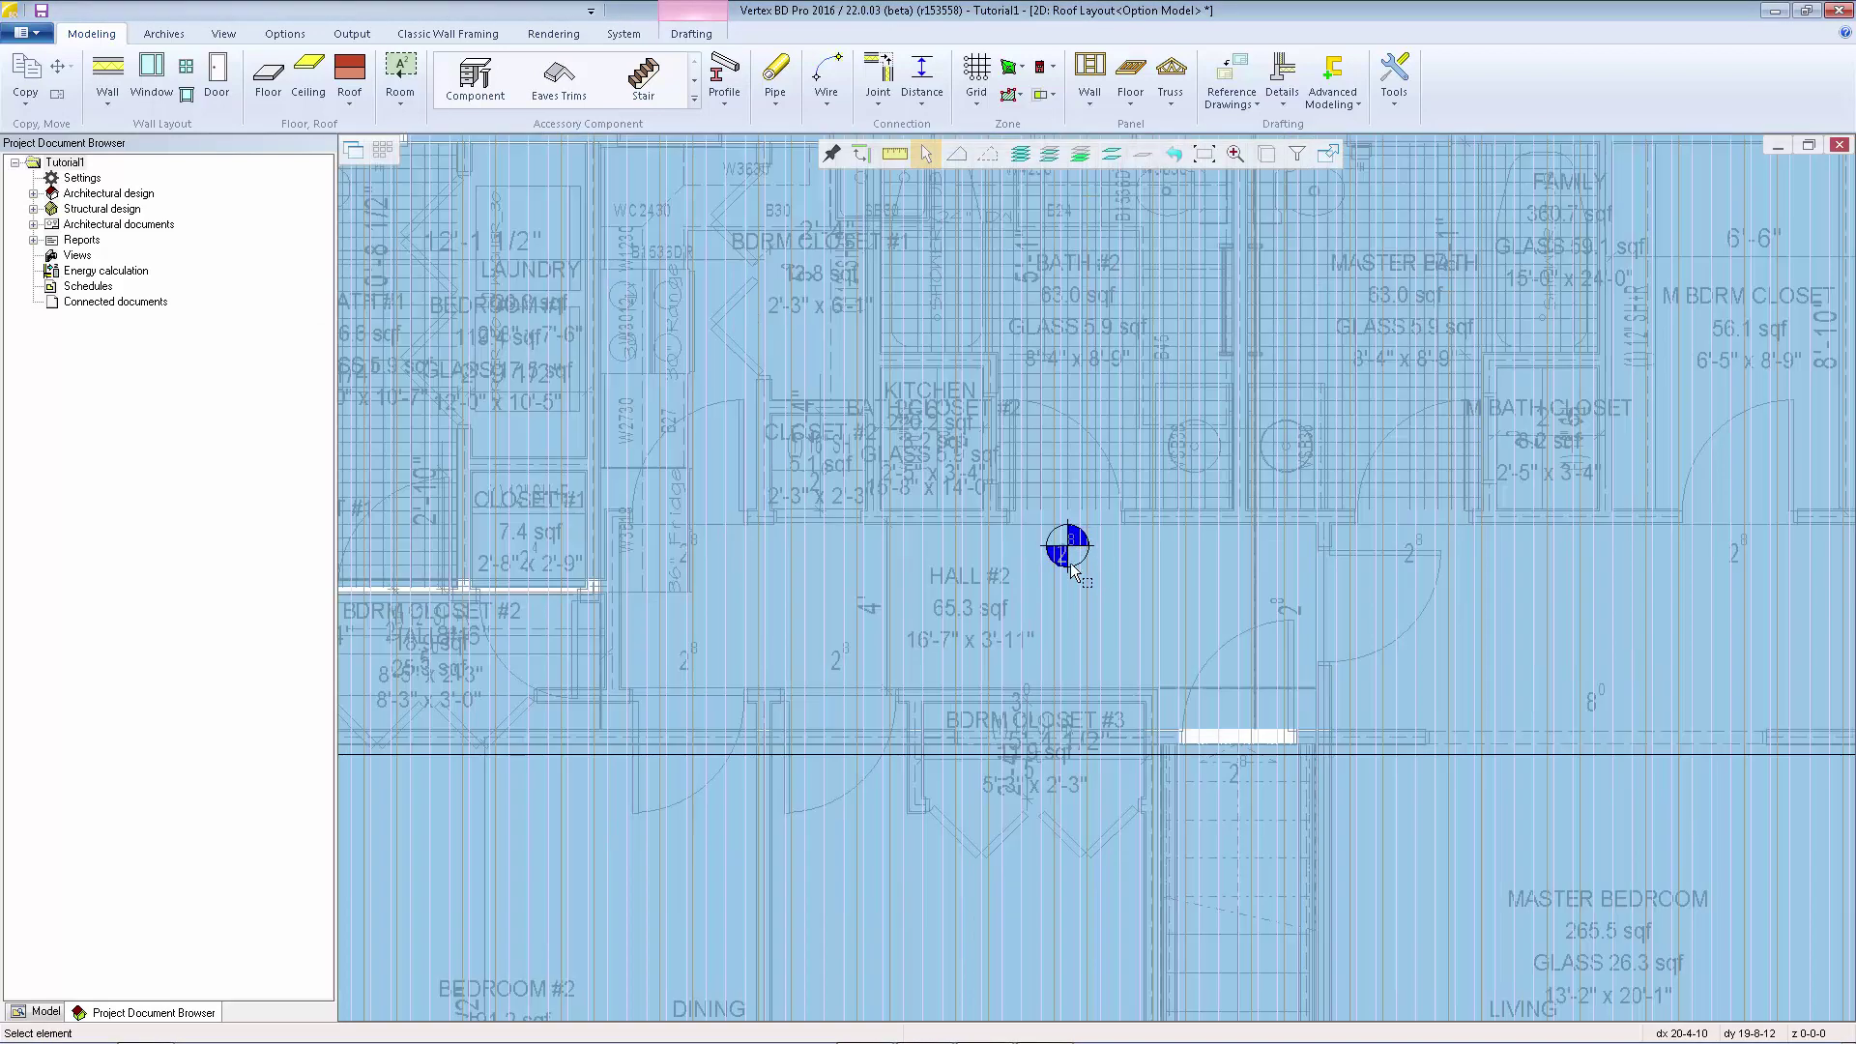
Change the roof copy's CODE to start with R.
{"action": "left_click", "coordinate": [1065, 559]}
{"action": "right_click", "coordinate": [1066, 559]}
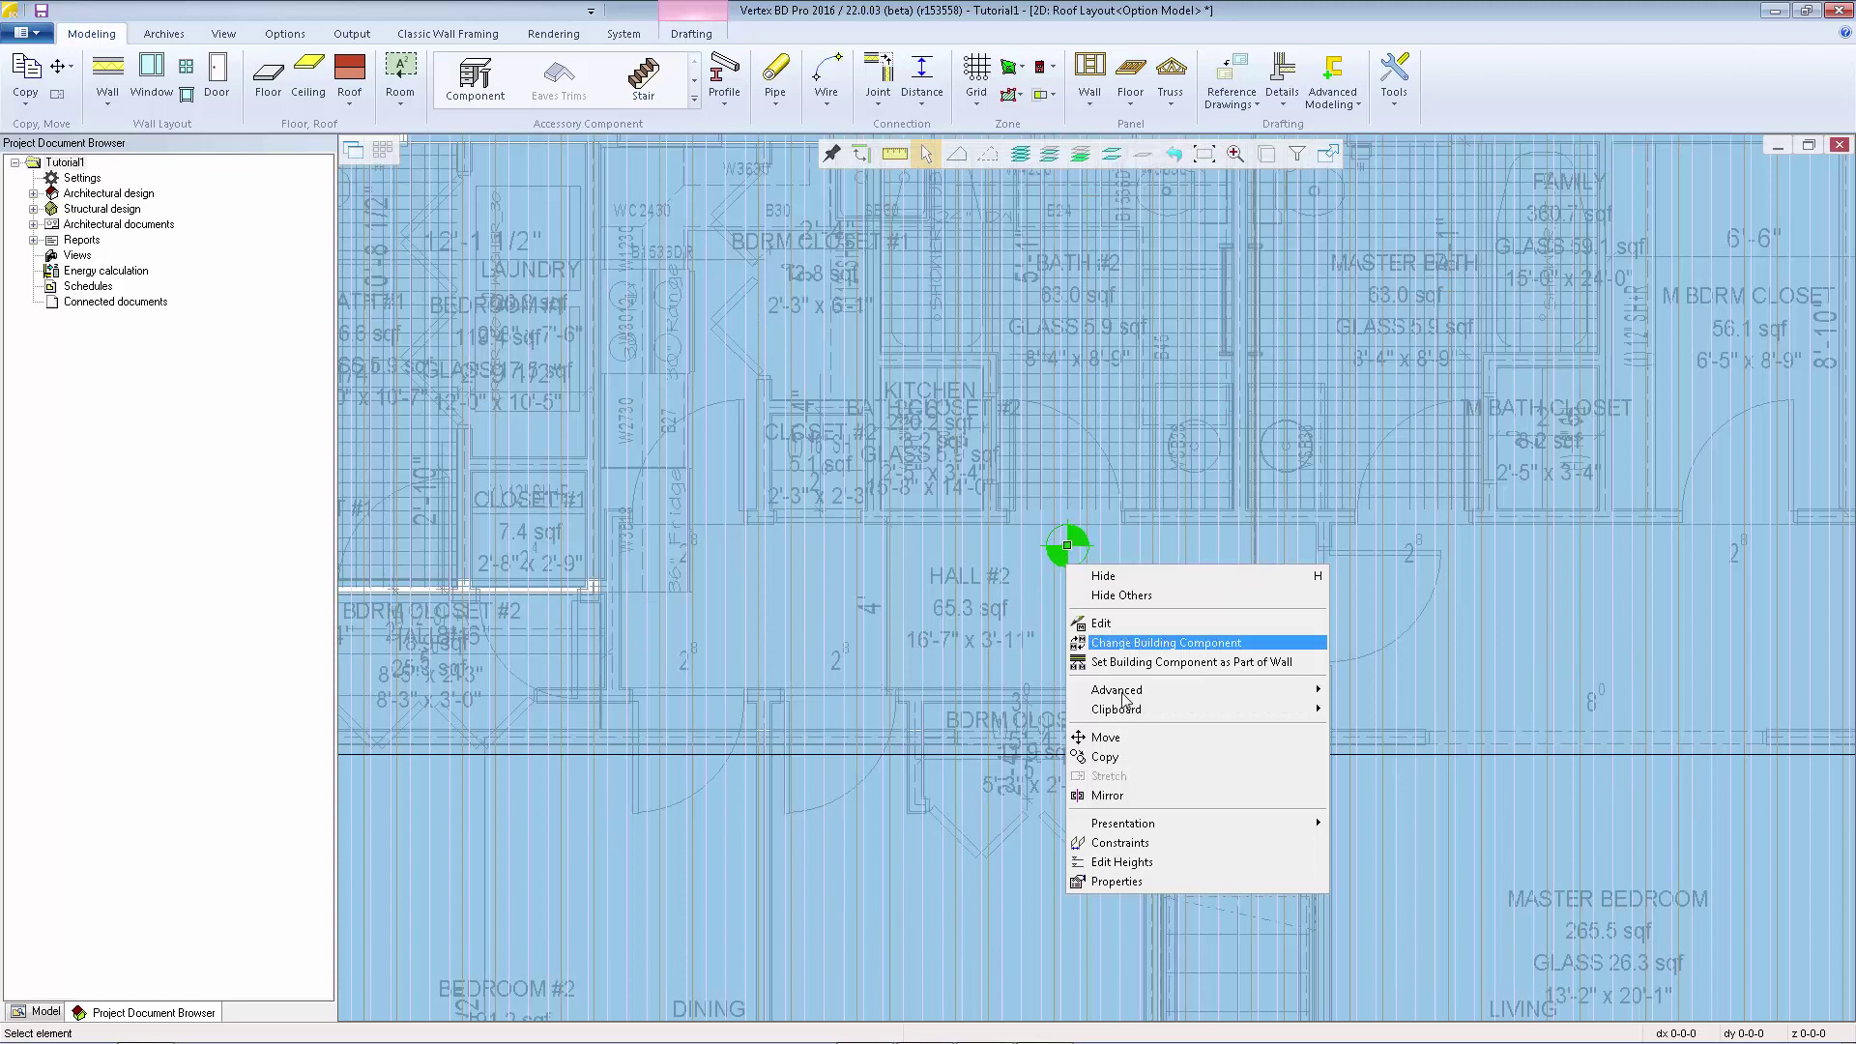
{"action": "left_click", "coordinate": [1124, 881]}
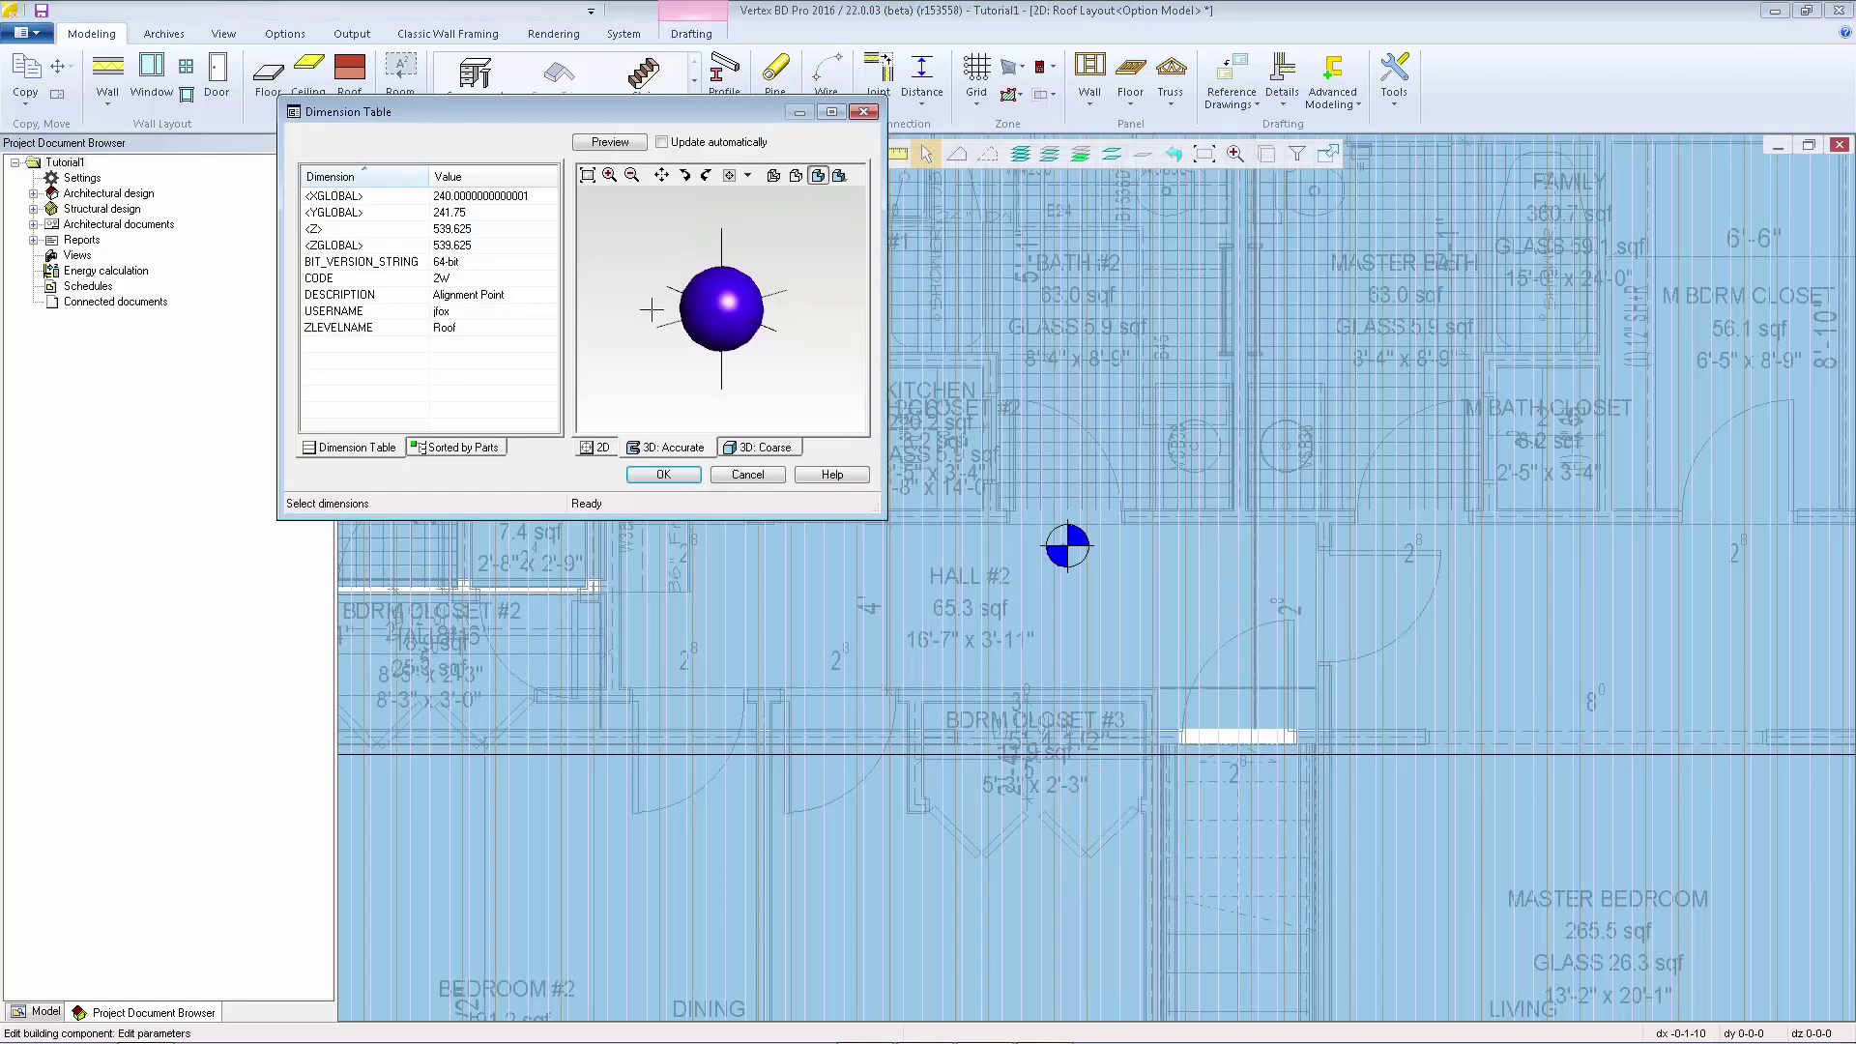
{"action": "double_click", "coordinate": [462, 278]}
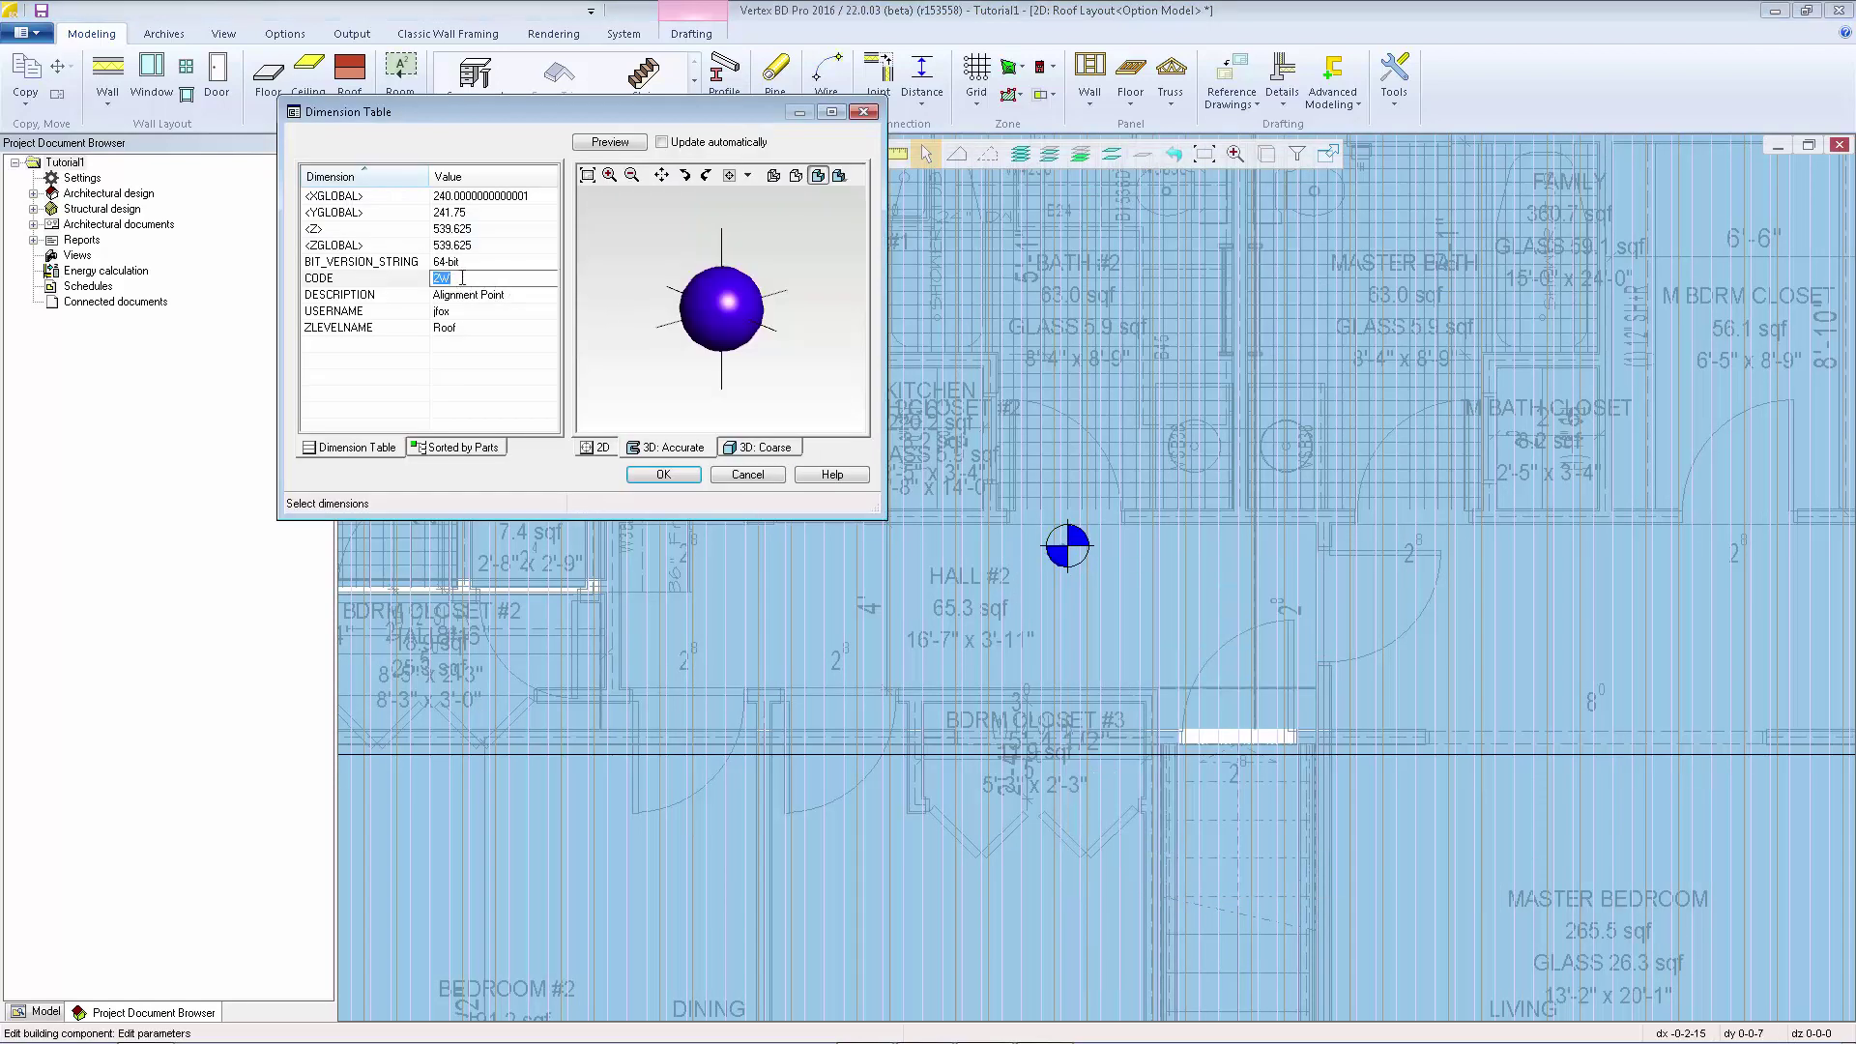
{"action": "type", "text": "ROOF"}
{"action": "left_click", "coordinate": [644, 477]}
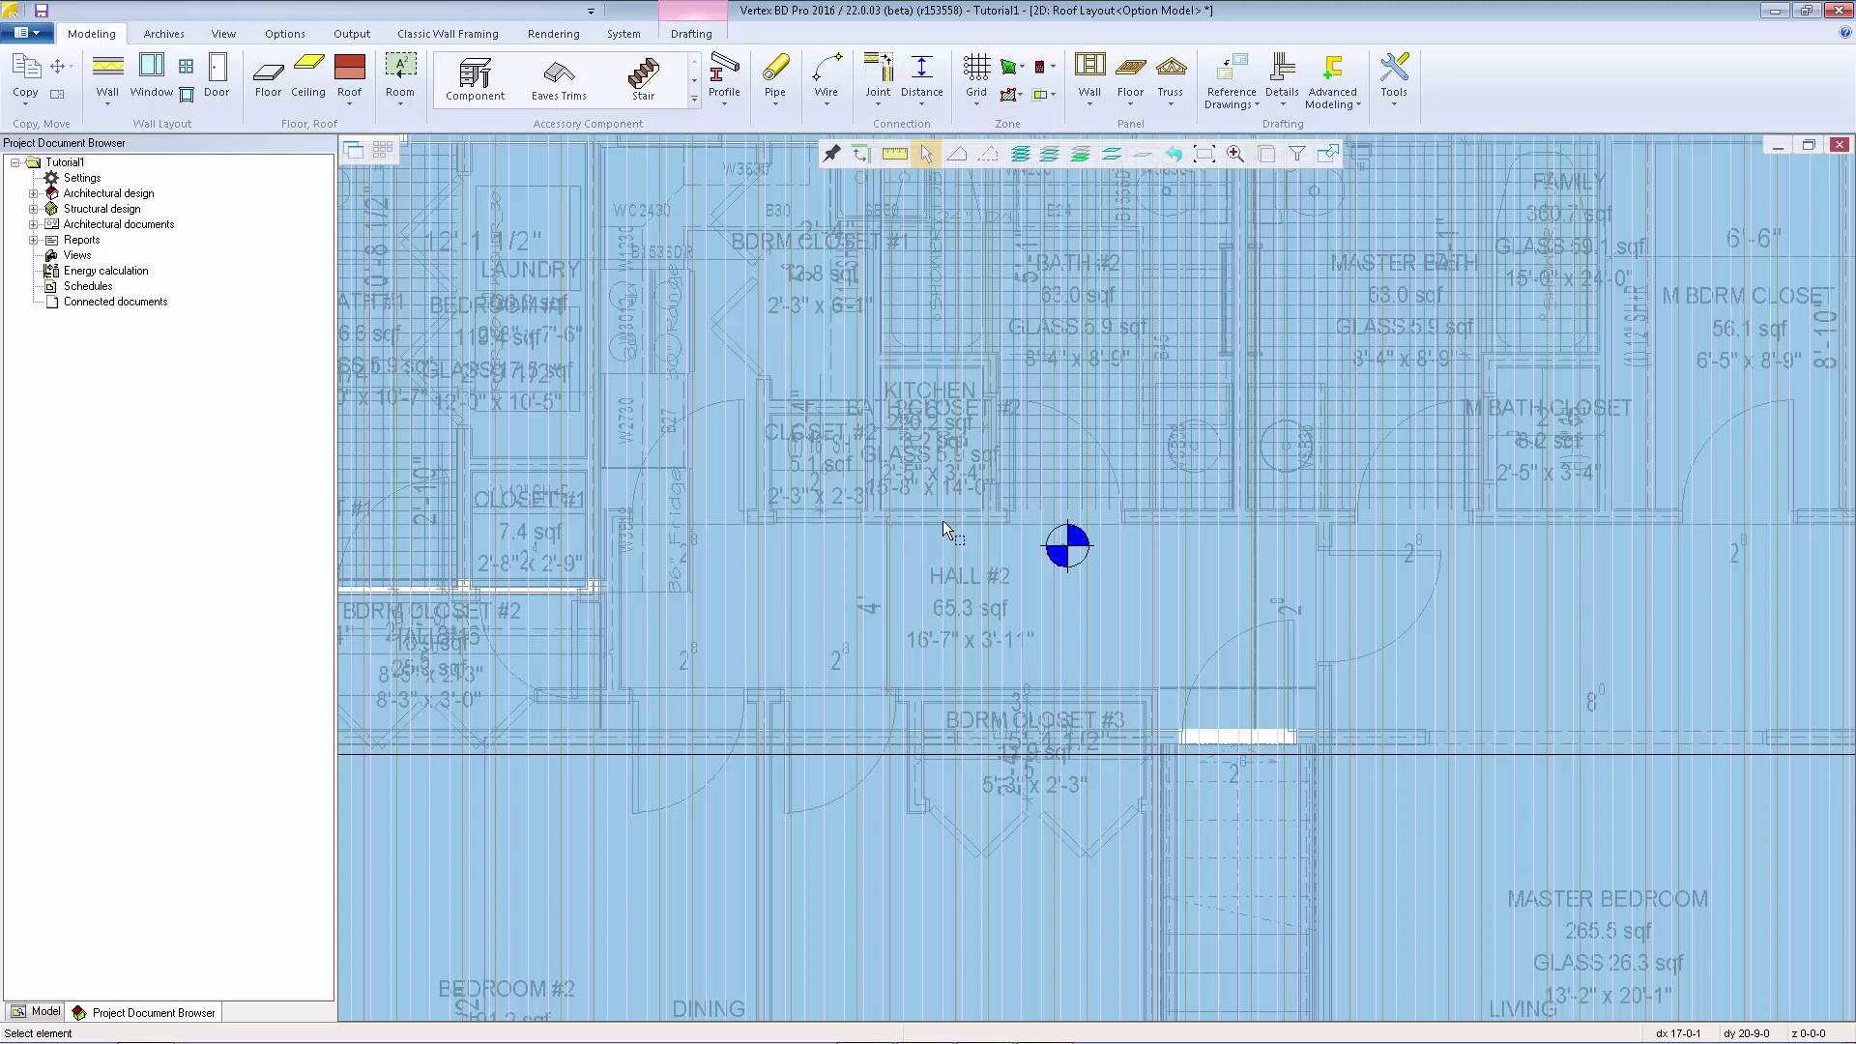
Switch back to the 1st level wall layout drawing-model pair.
{"action": "key", "text": "F8"}
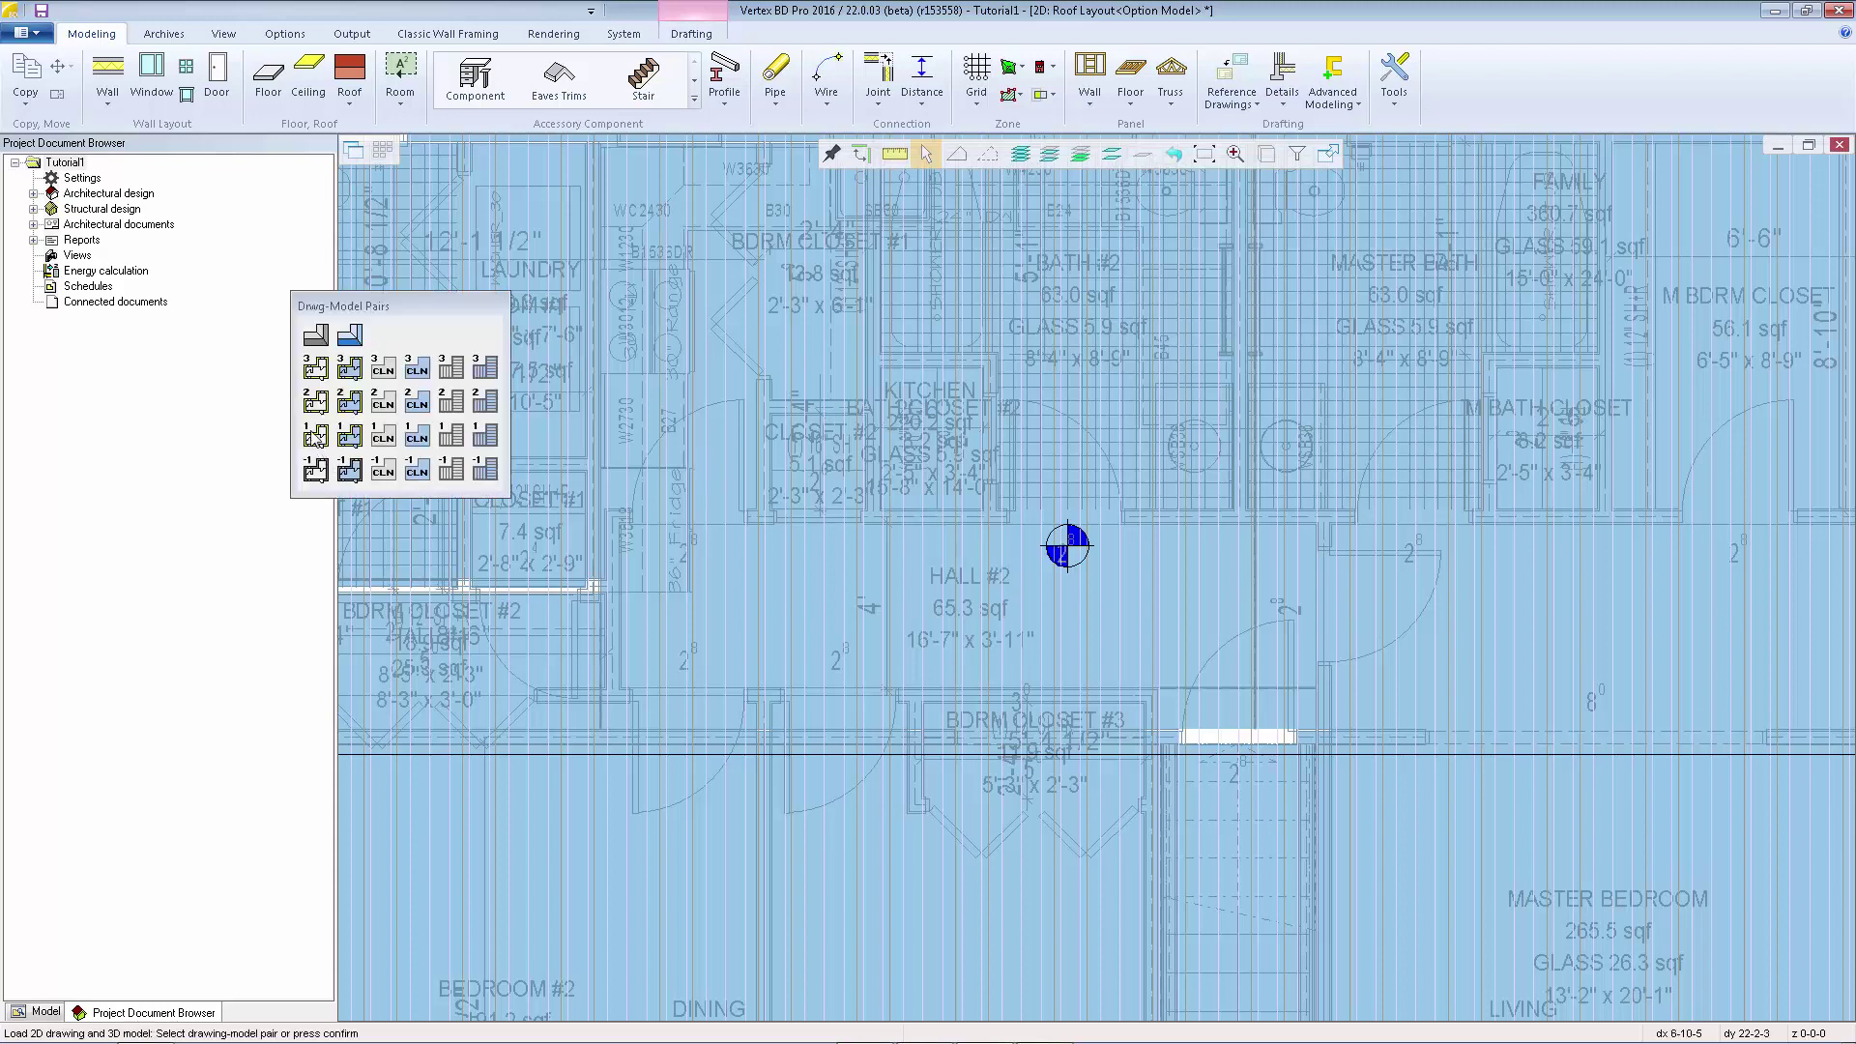
{"action": "left_click", "coordinate": [315, 437]}
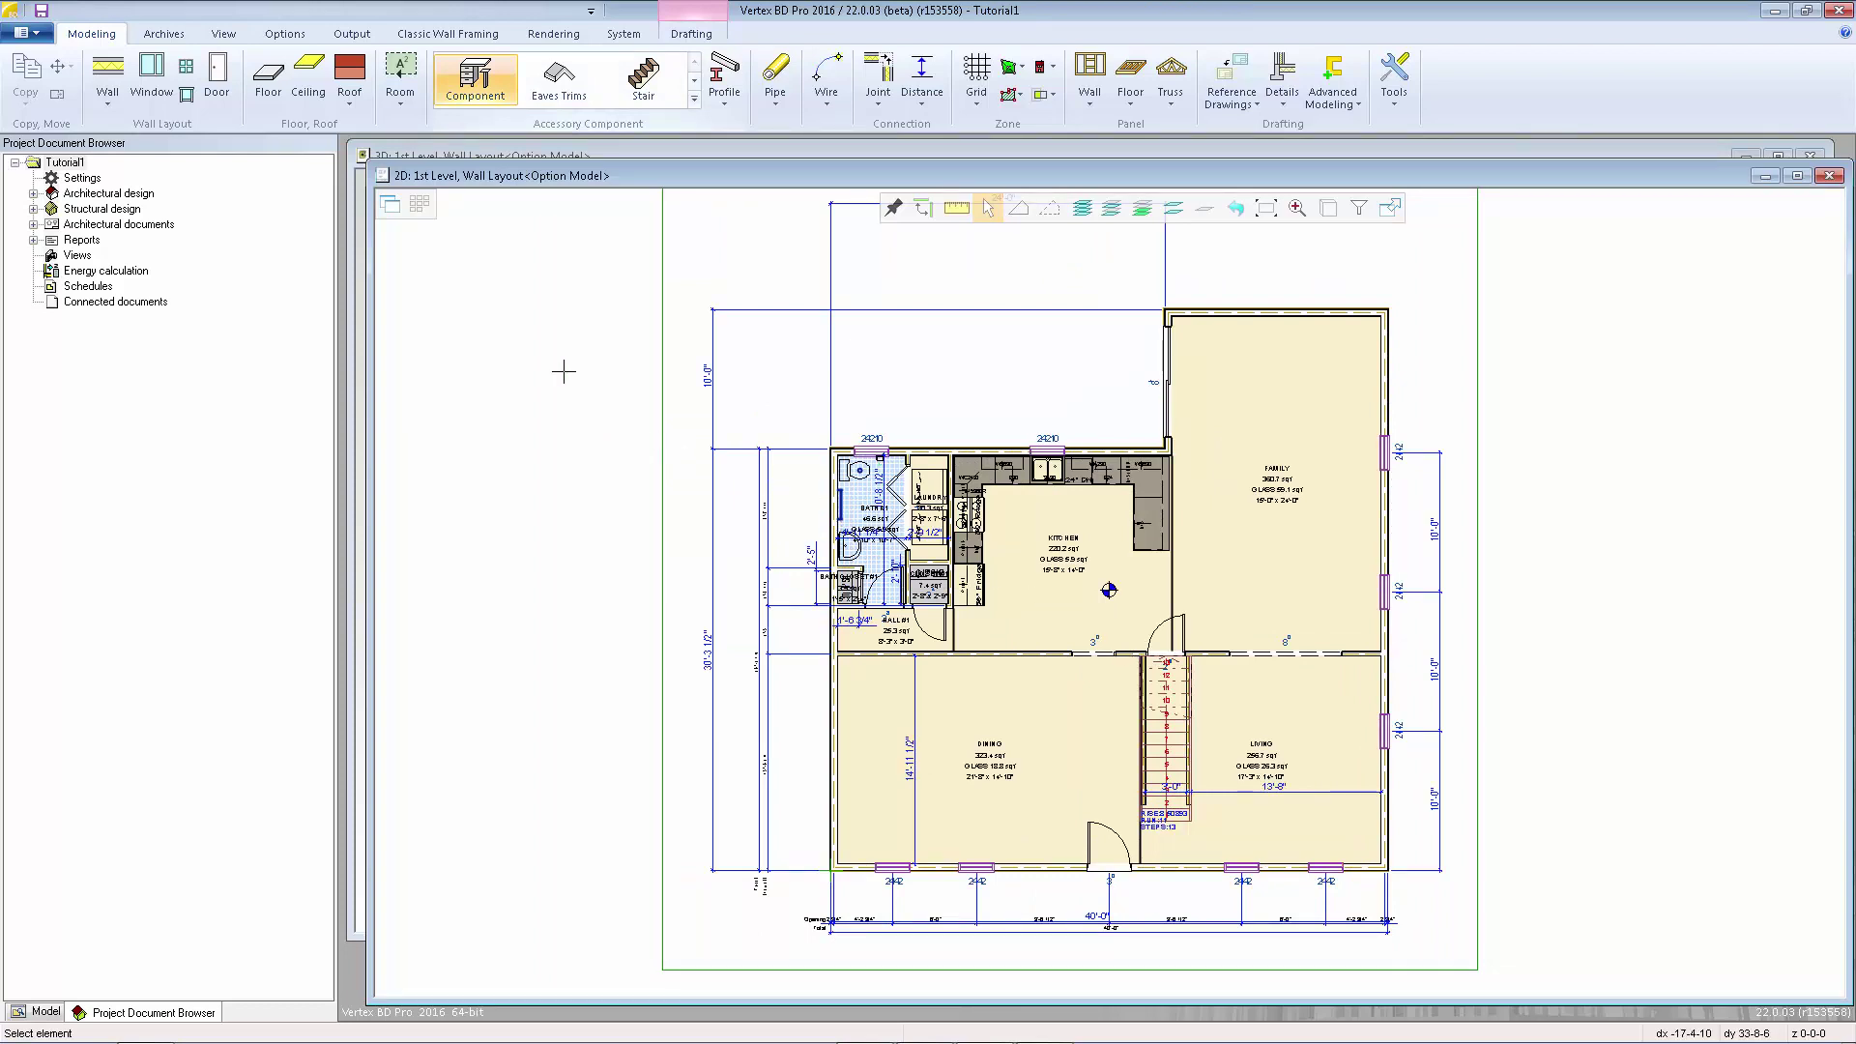
{"action": "left_click", "coordinate": [351, 35]}
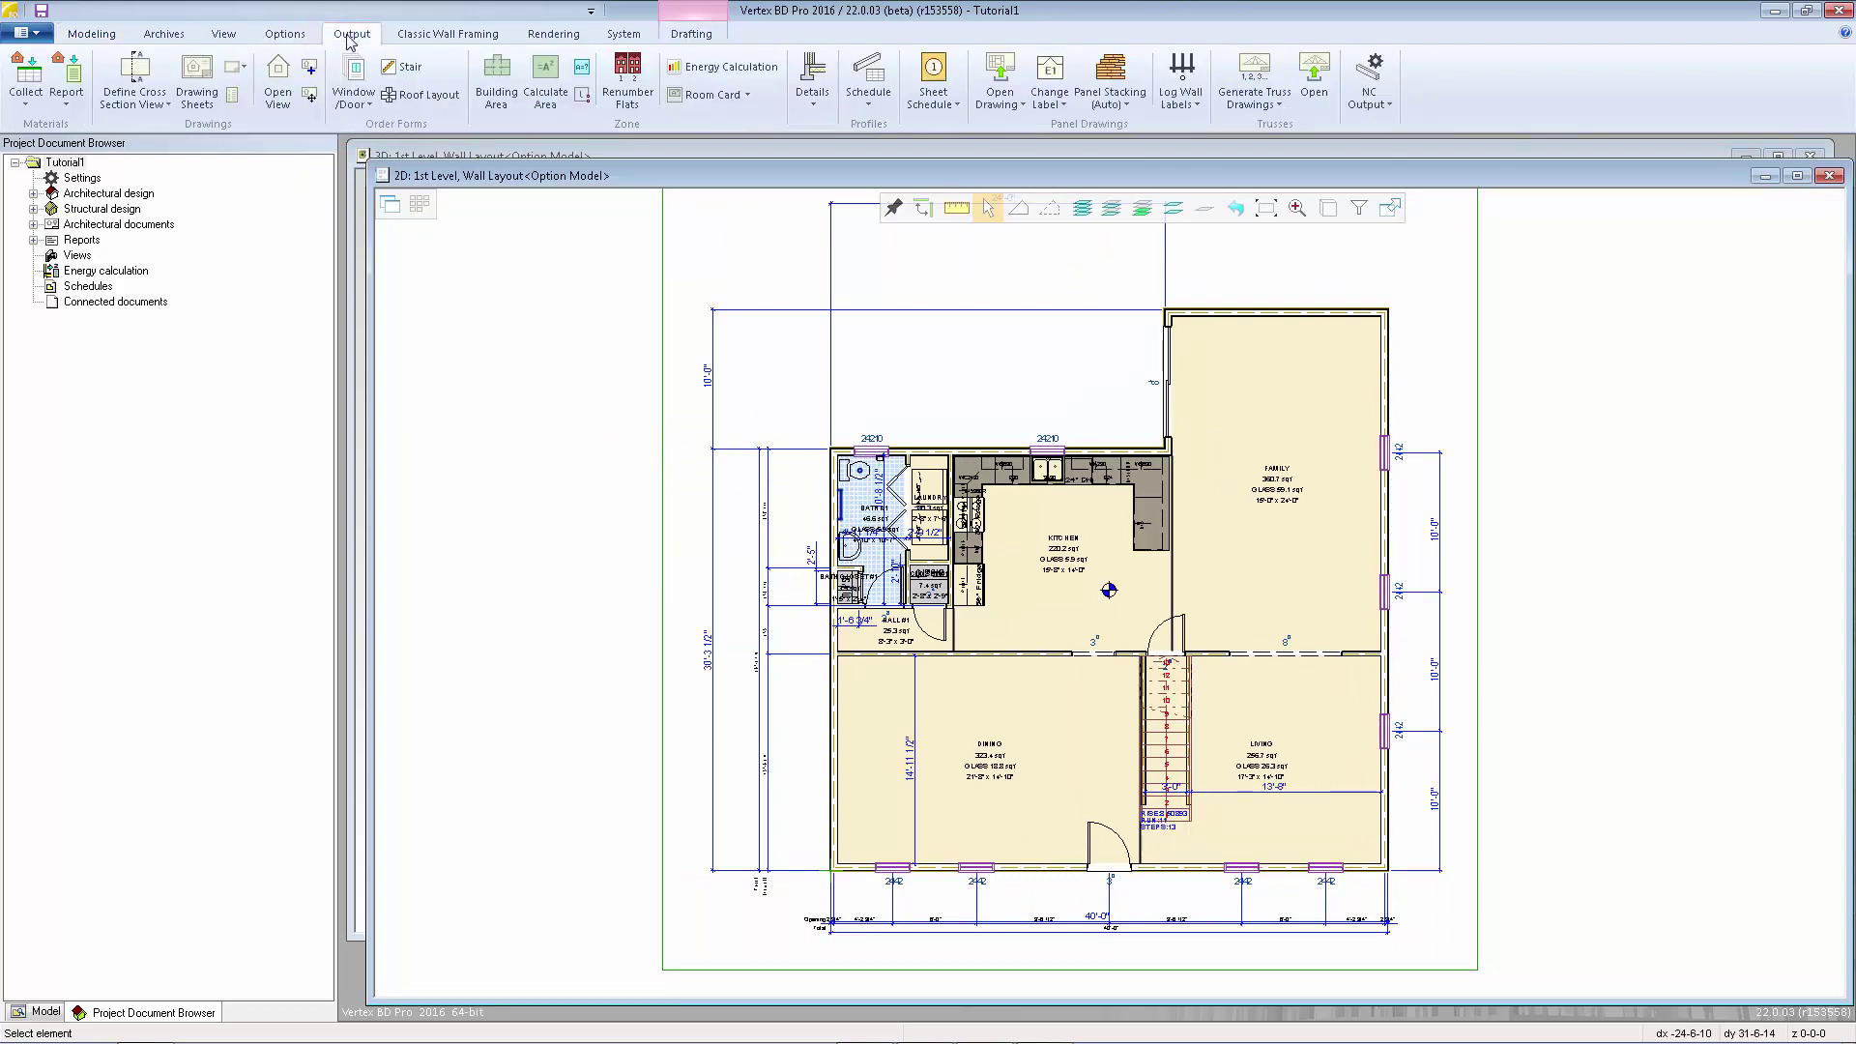
Update the res-b-05-1fp.vxp first-floor plan drawing sheet.
{"action": "left_click", "coordinate": [196, 76]}
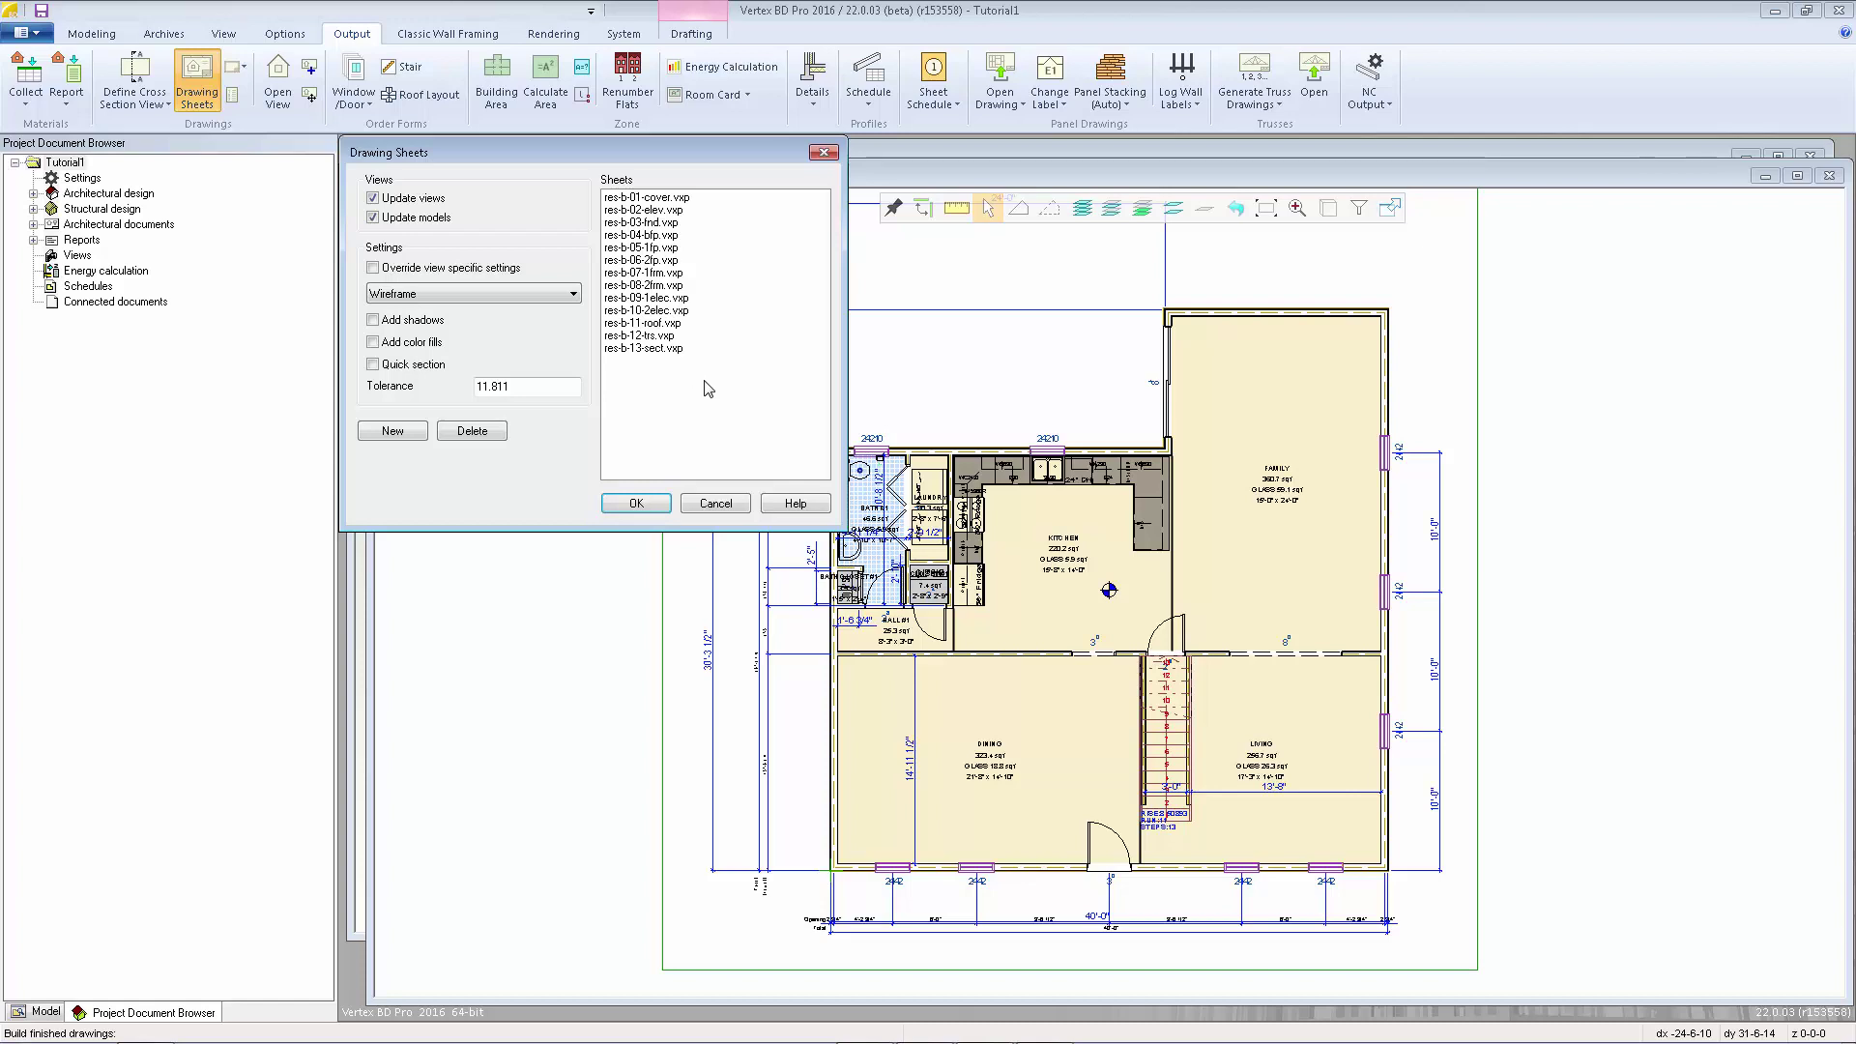
{"action": "left_click", "coordinate": [654, 250]}
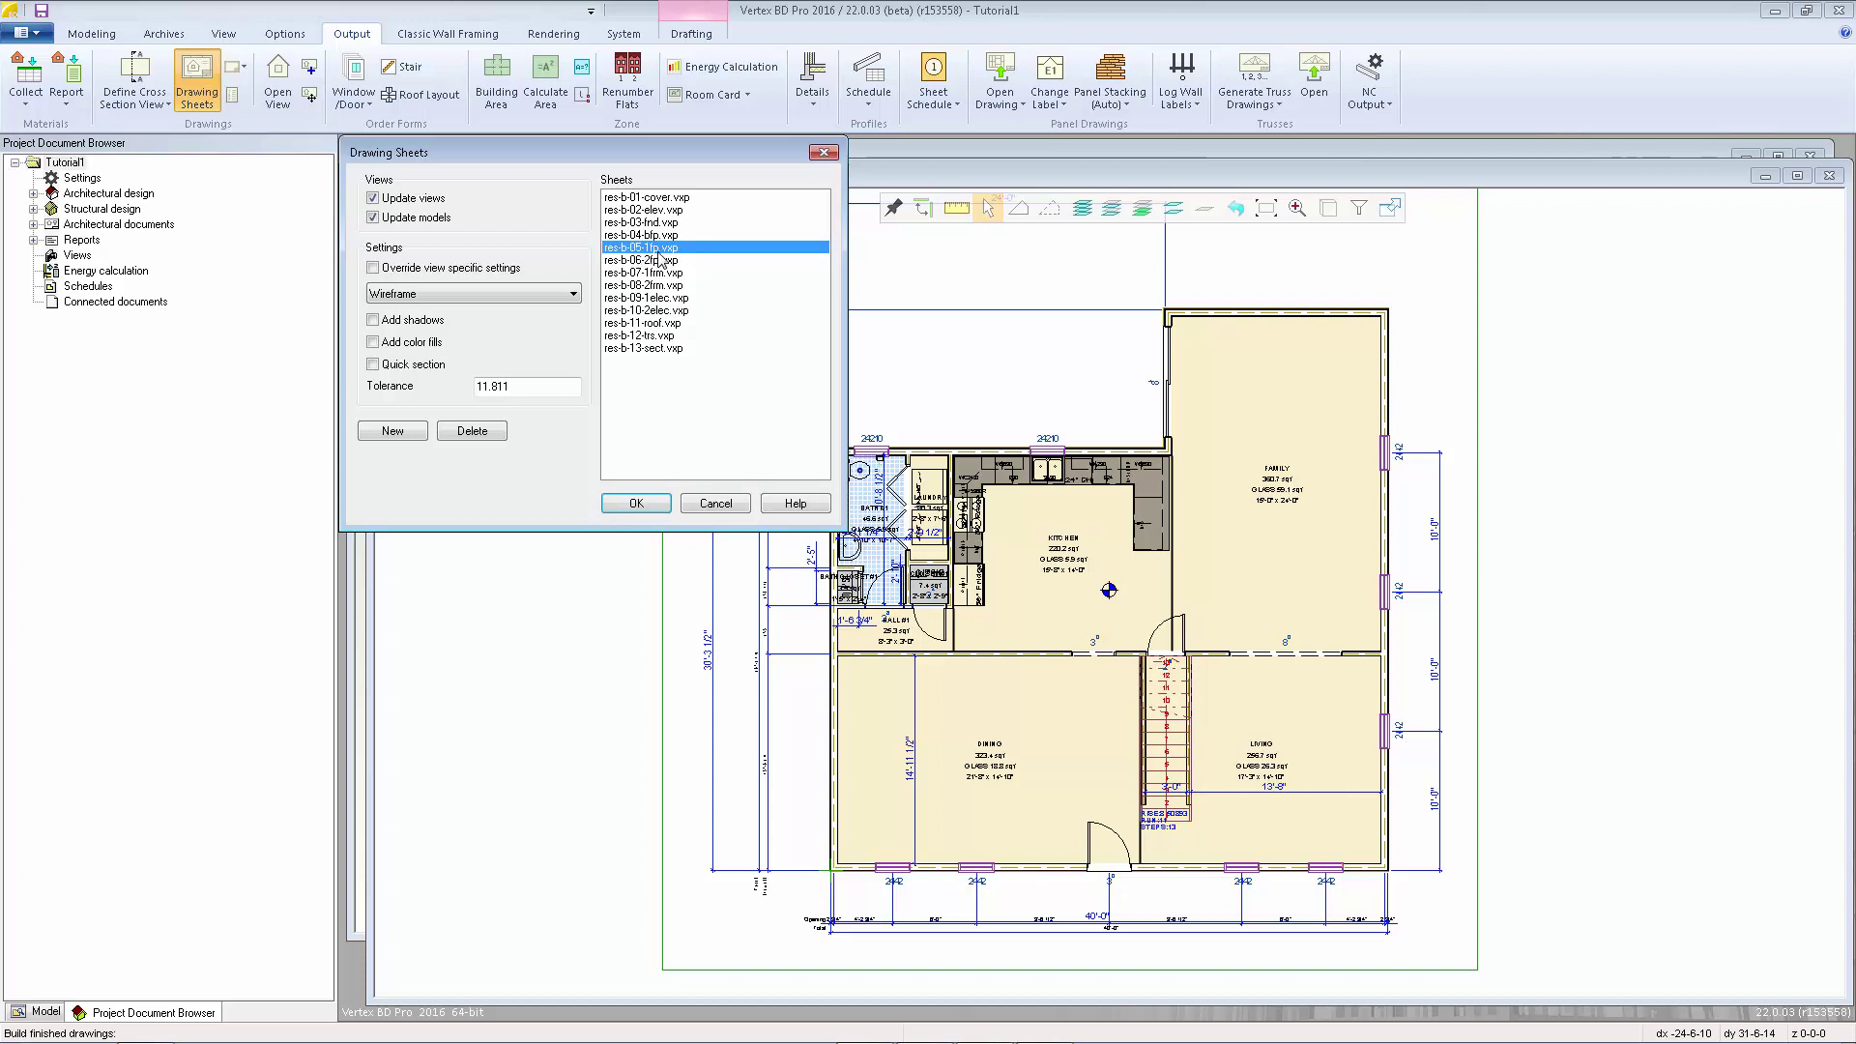
{"action": "left_click", "coordinate": [646, 504]}
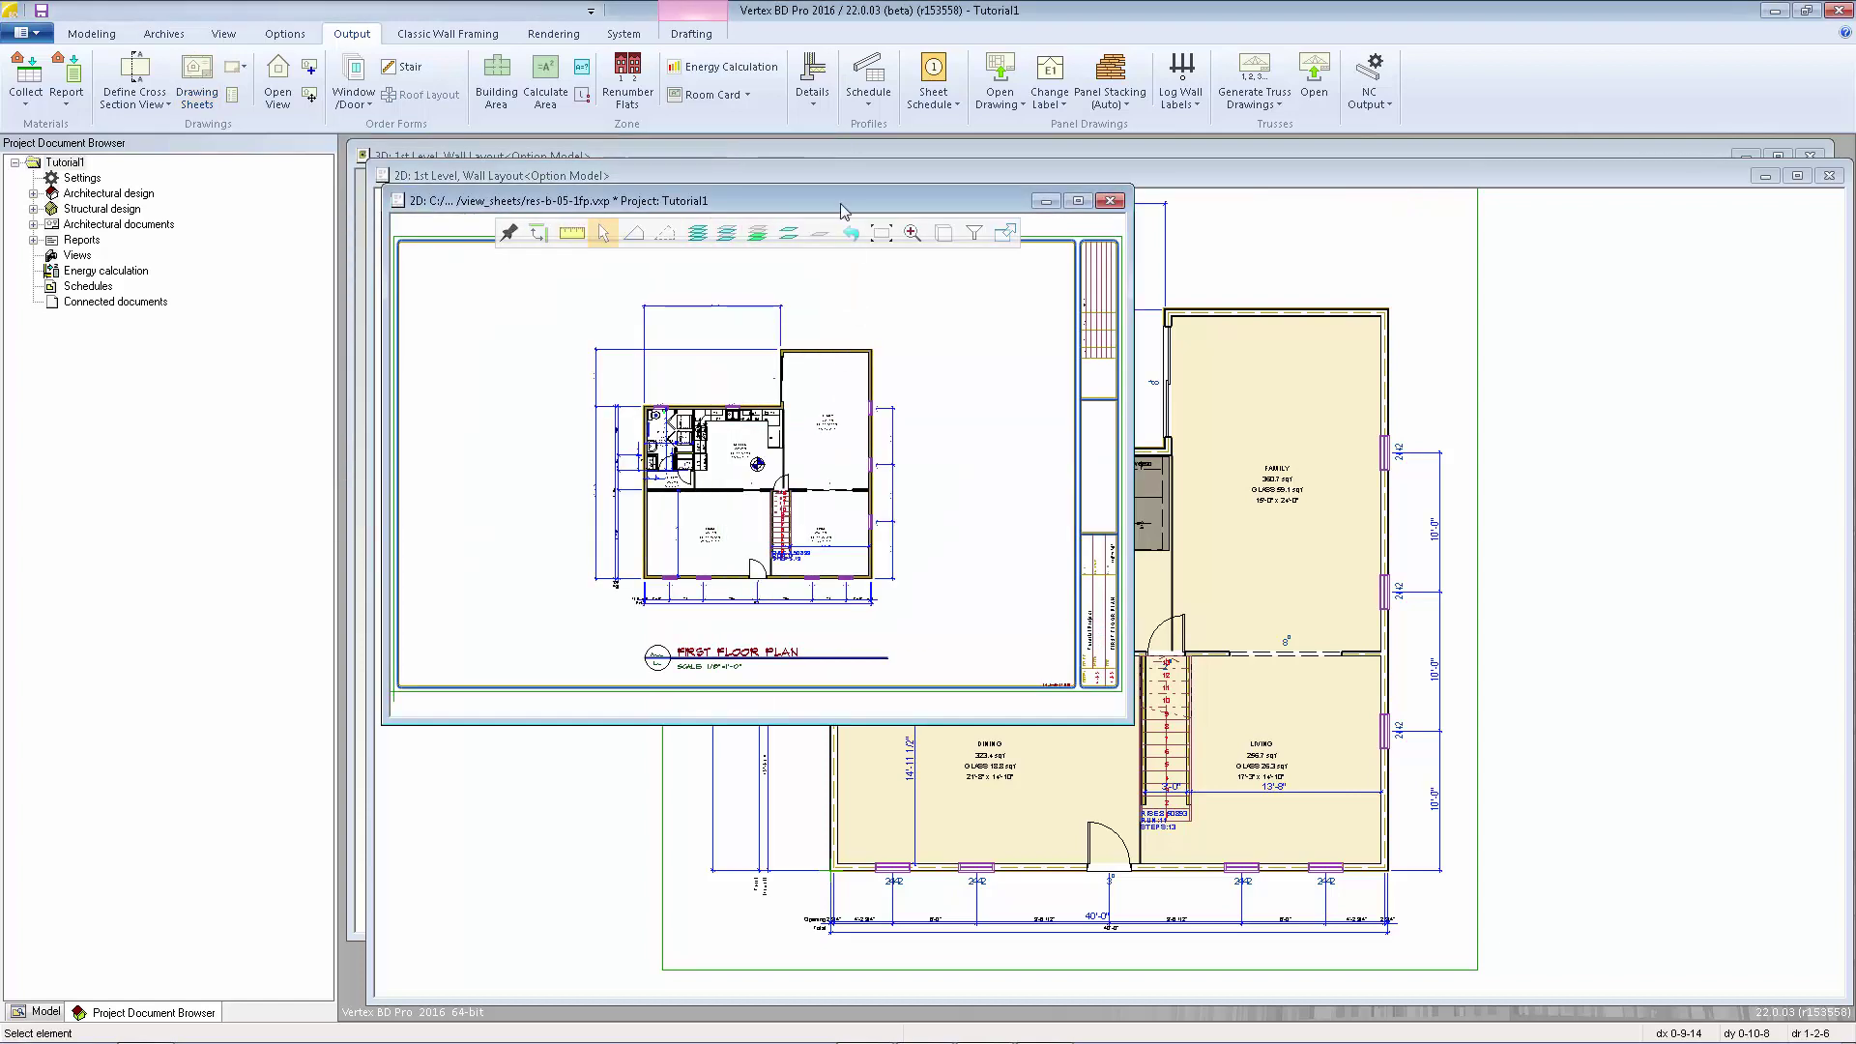
Enlarge the First Floor Plan sheet window and zoom over the plan and title block.
{"action": "left_click_drag", "start_coordinate": [1131, 722], "coordinate": [1641, 920]}
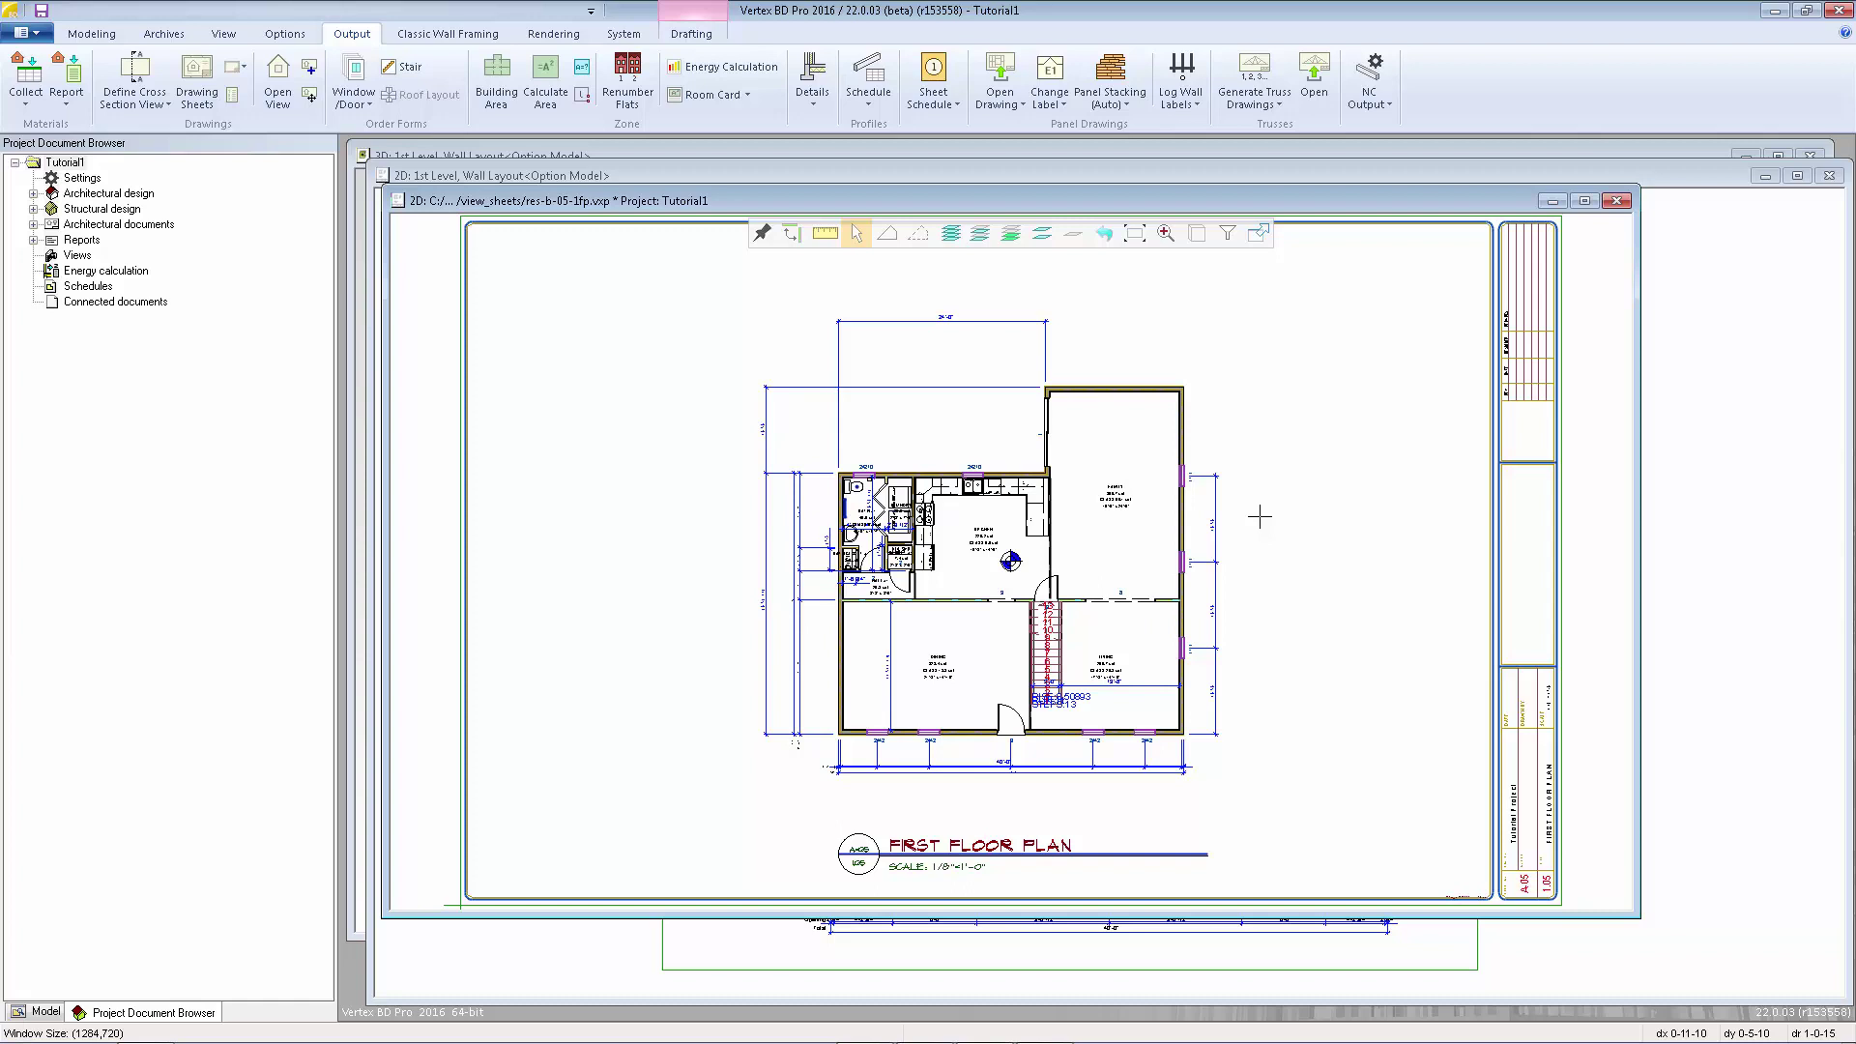
{"action": "scroll", "coordinate": [738, 515], "scroll_direction": "down", "scroll_amount": 1}
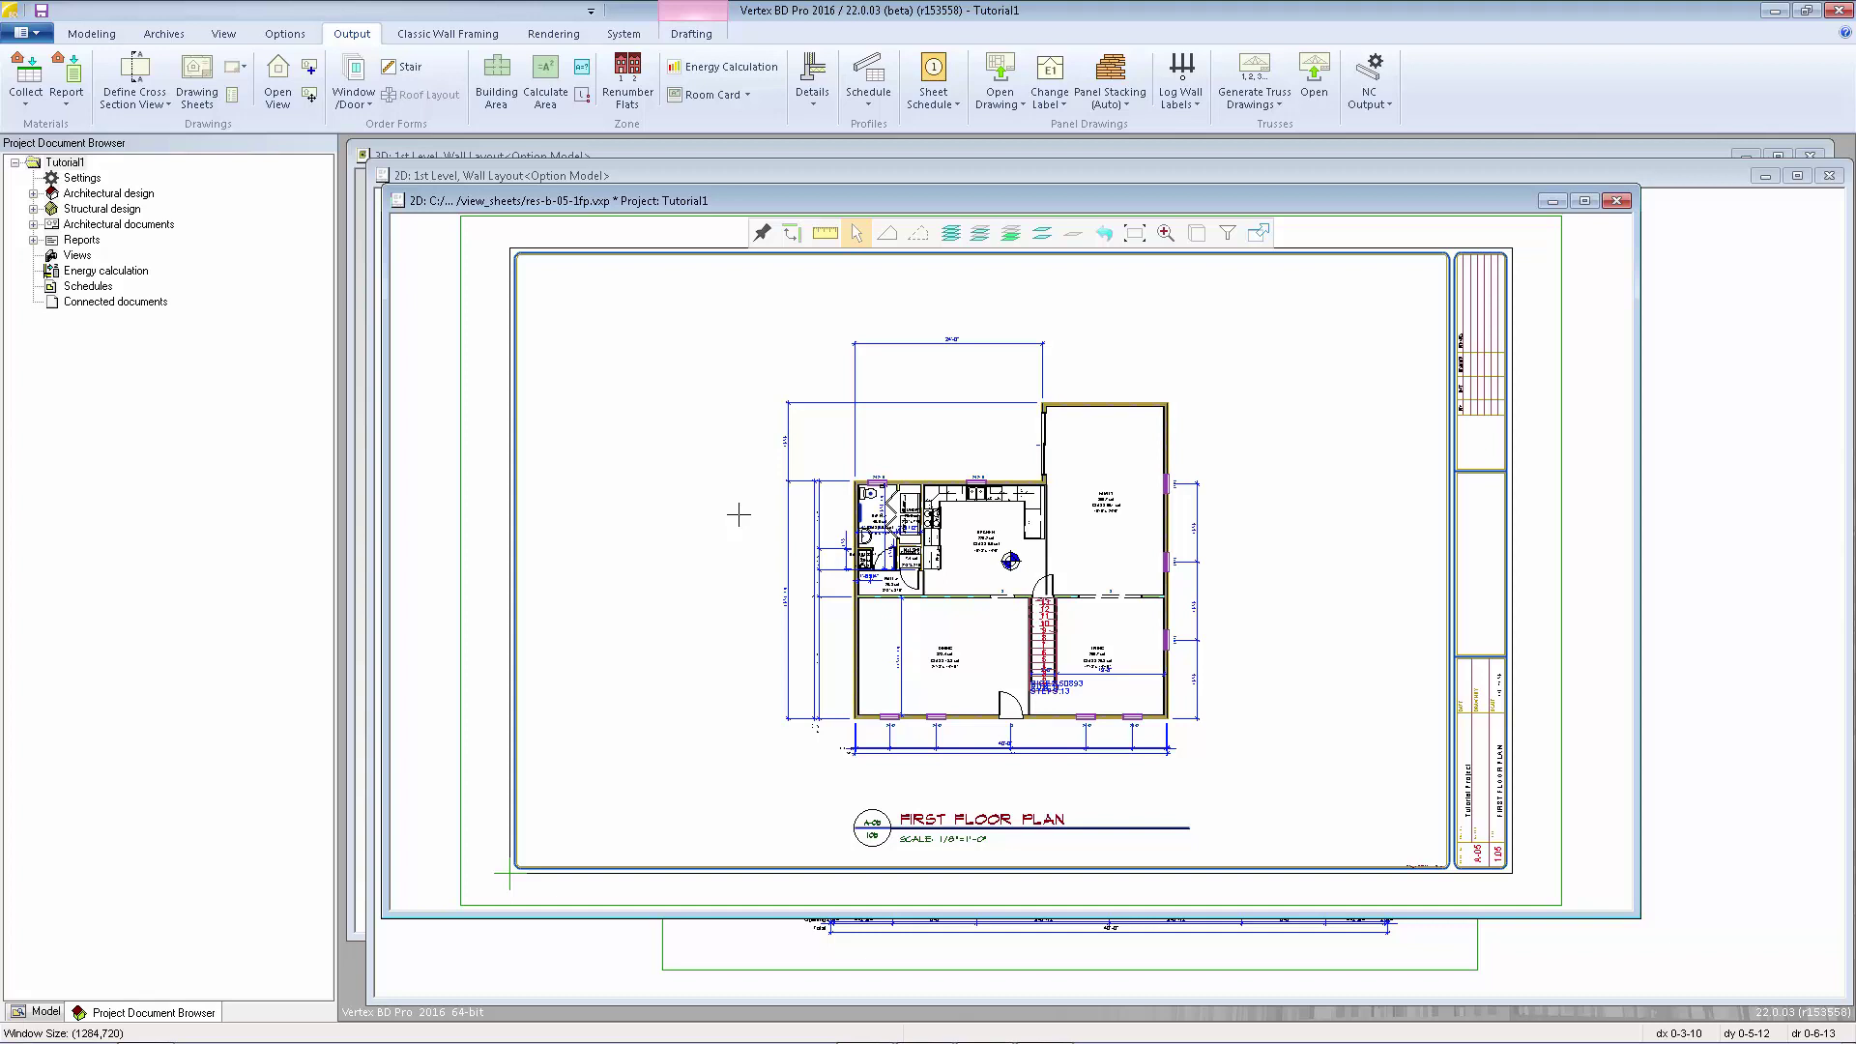
{"action": "scroll", "coordinate": [1019, 569], "scroll_direction": "up", "scroll_amount": 1}
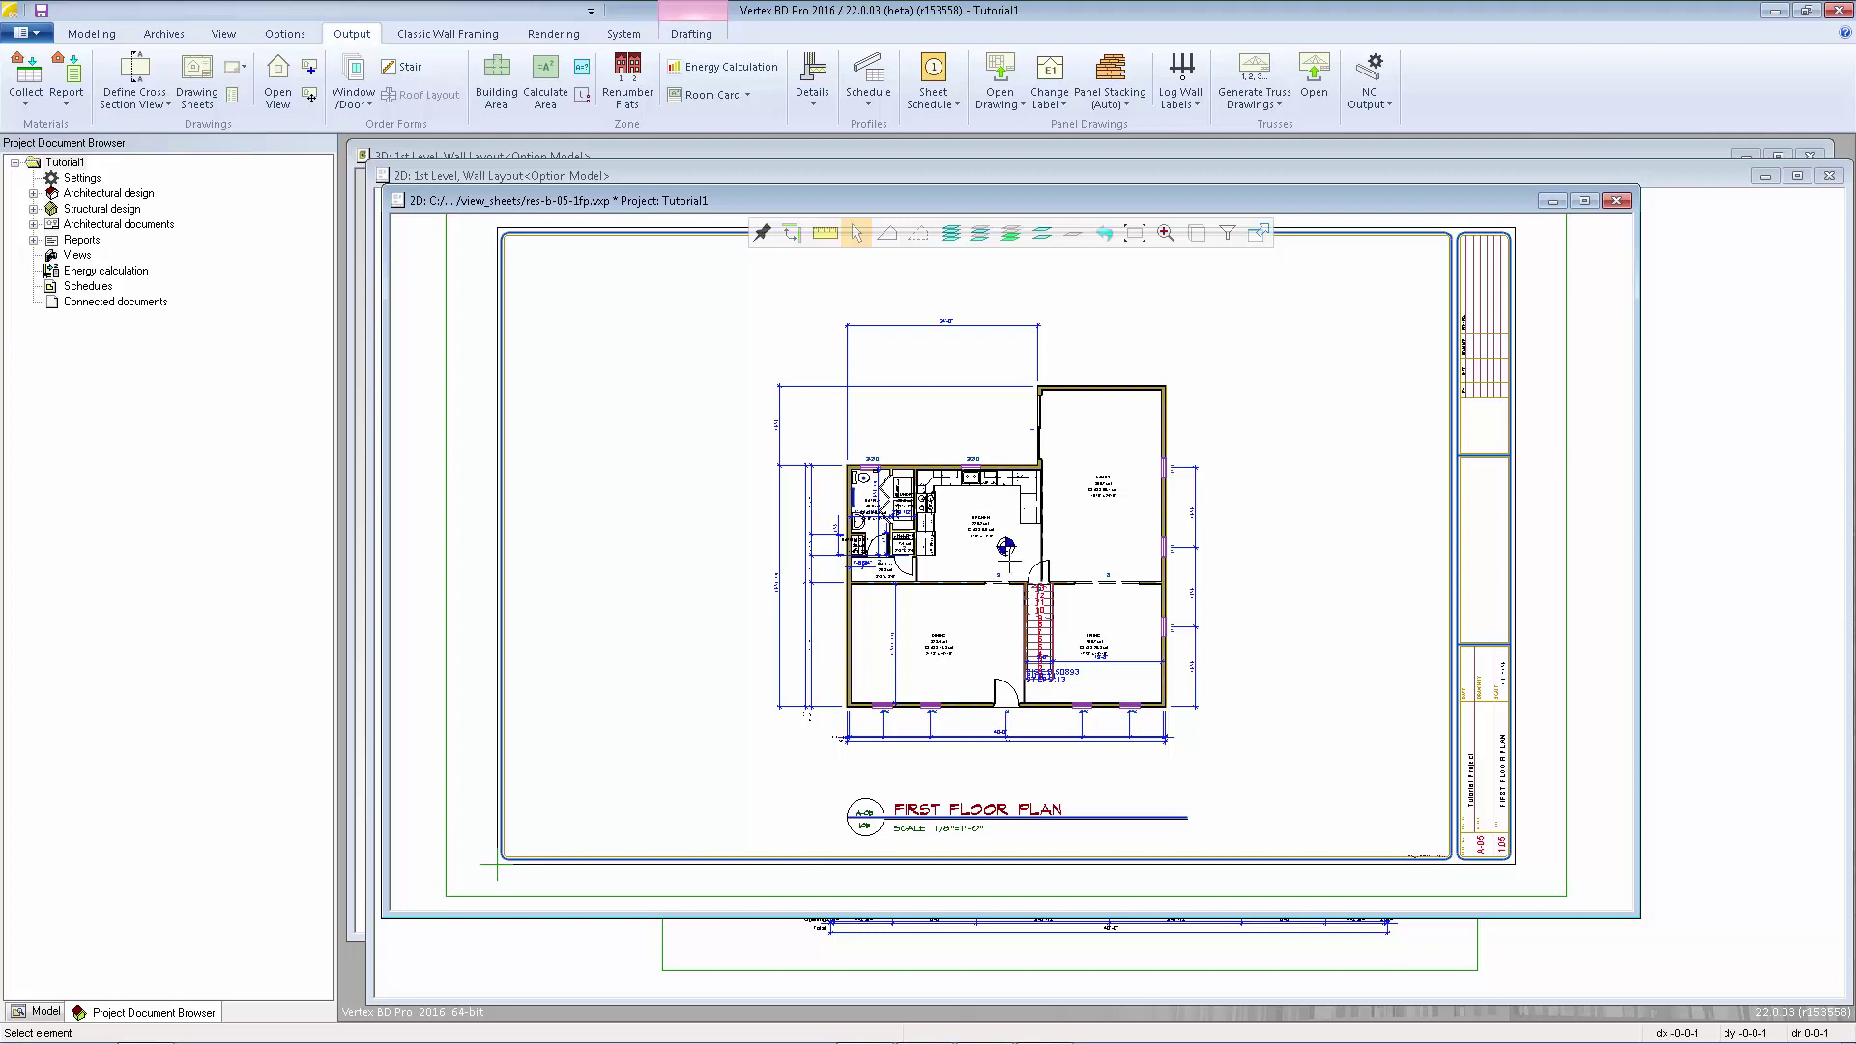
{"action": "scroll", "coordinate": [1013, 567], "scroll_direction": "up", "scroll_amount": 5}
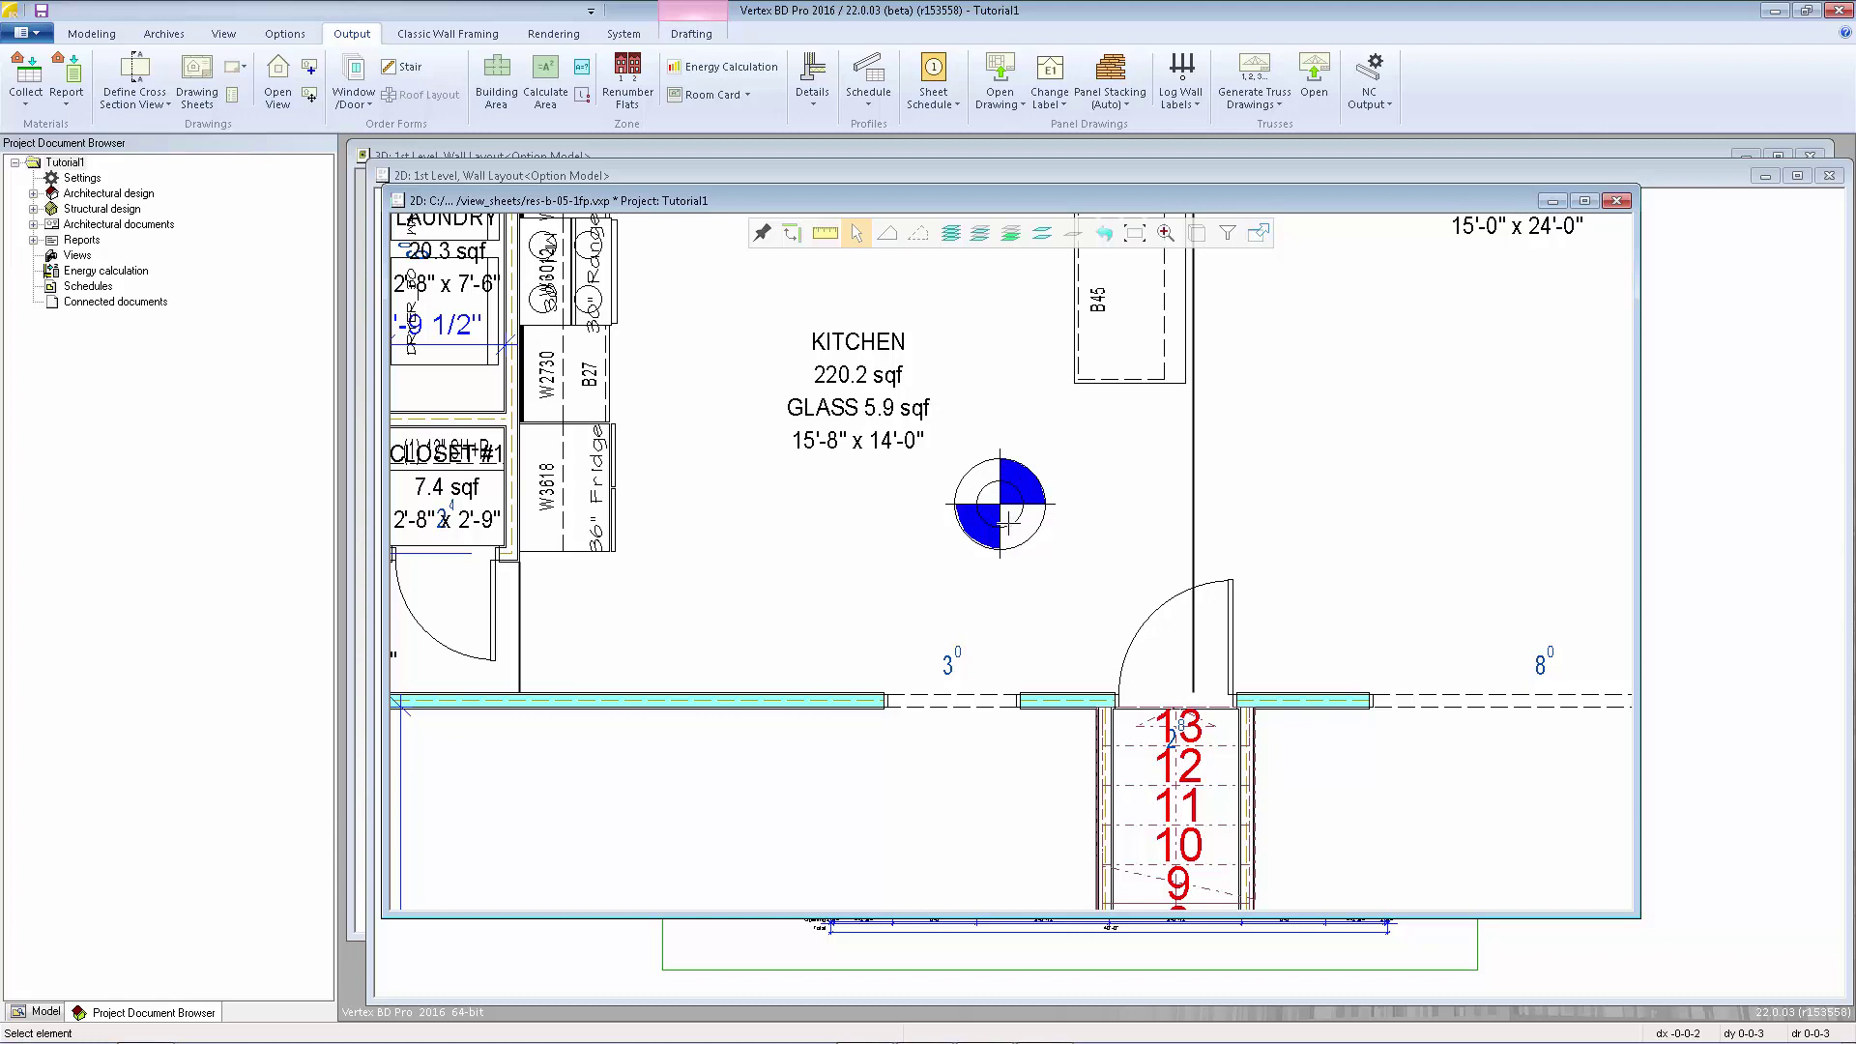
{"action": "scroll", "coordinate": [1007, 523], "scroll_direction": "down", "scroll_amount": 5}
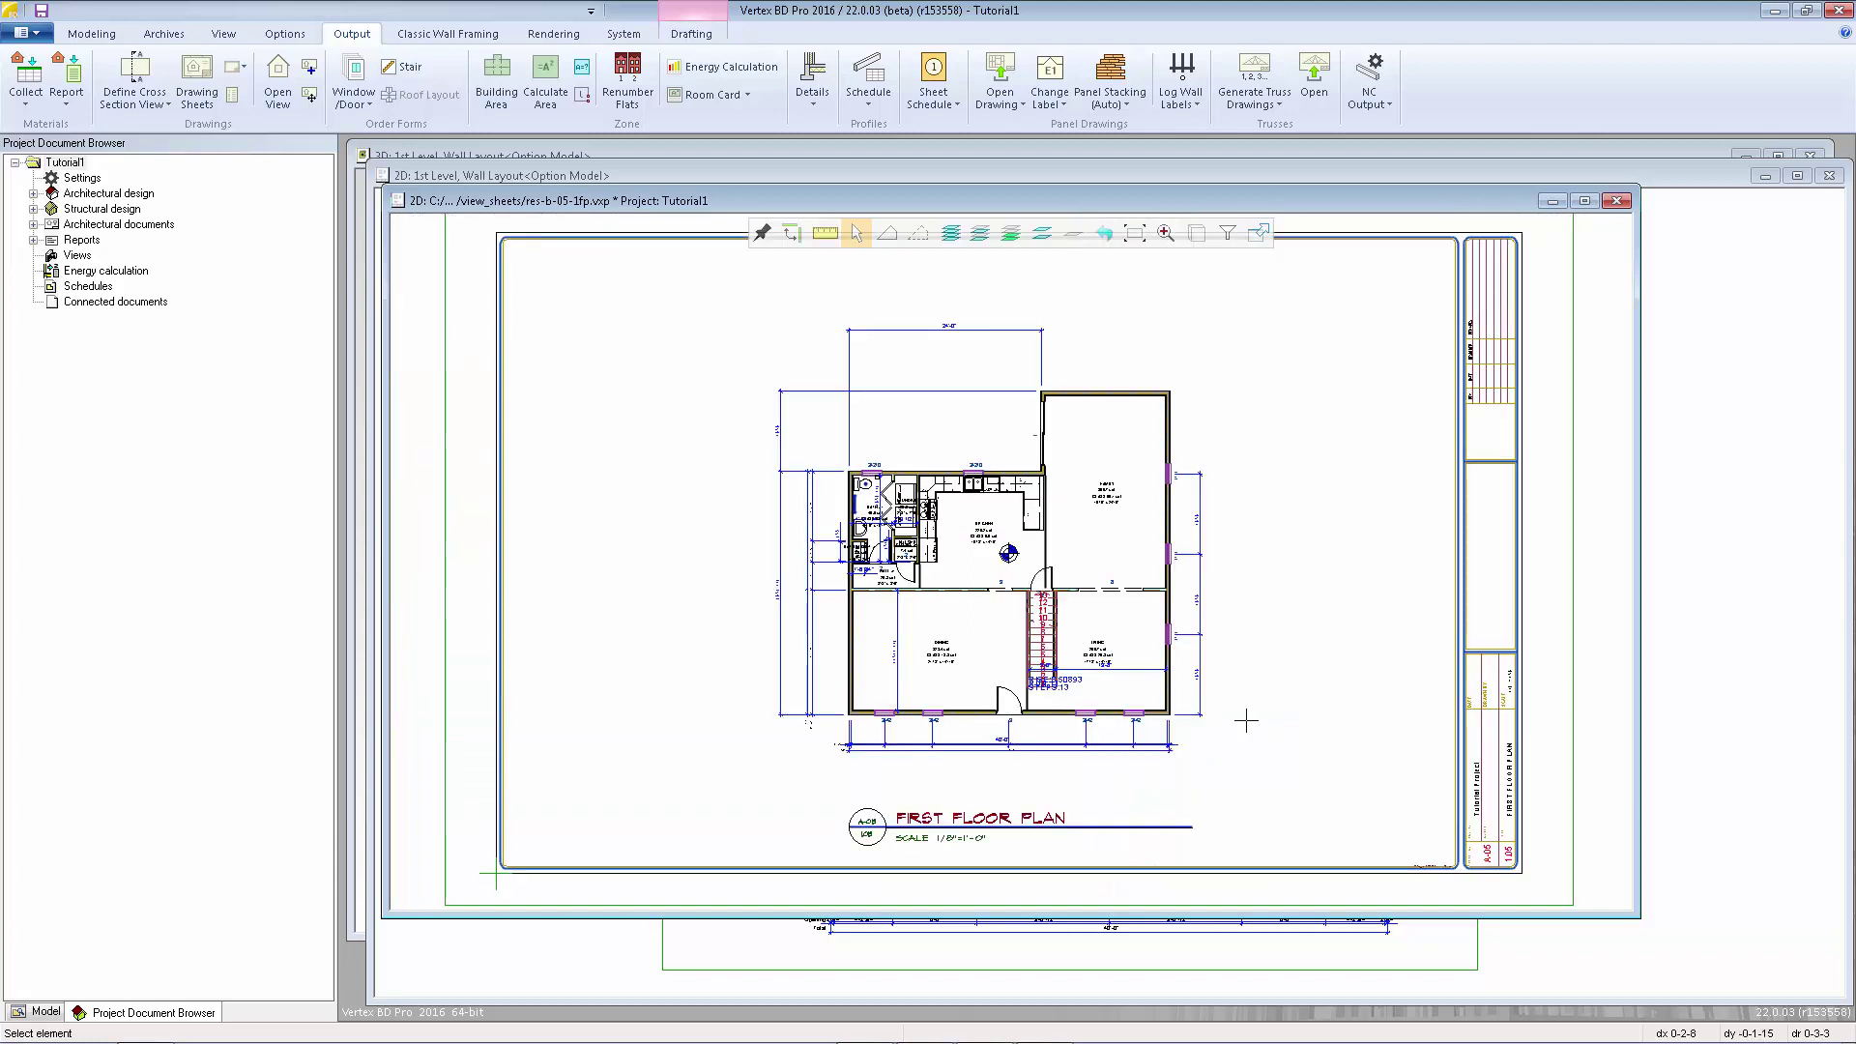
{"action": "scroll", "coordinate": [1482, 816], "scroll_direction": "up", "scroll_amount": 3}
{"action": "scroll", "coordinate": [1011, 560], "scroll_direction": "up", "scroll_amount": 1}
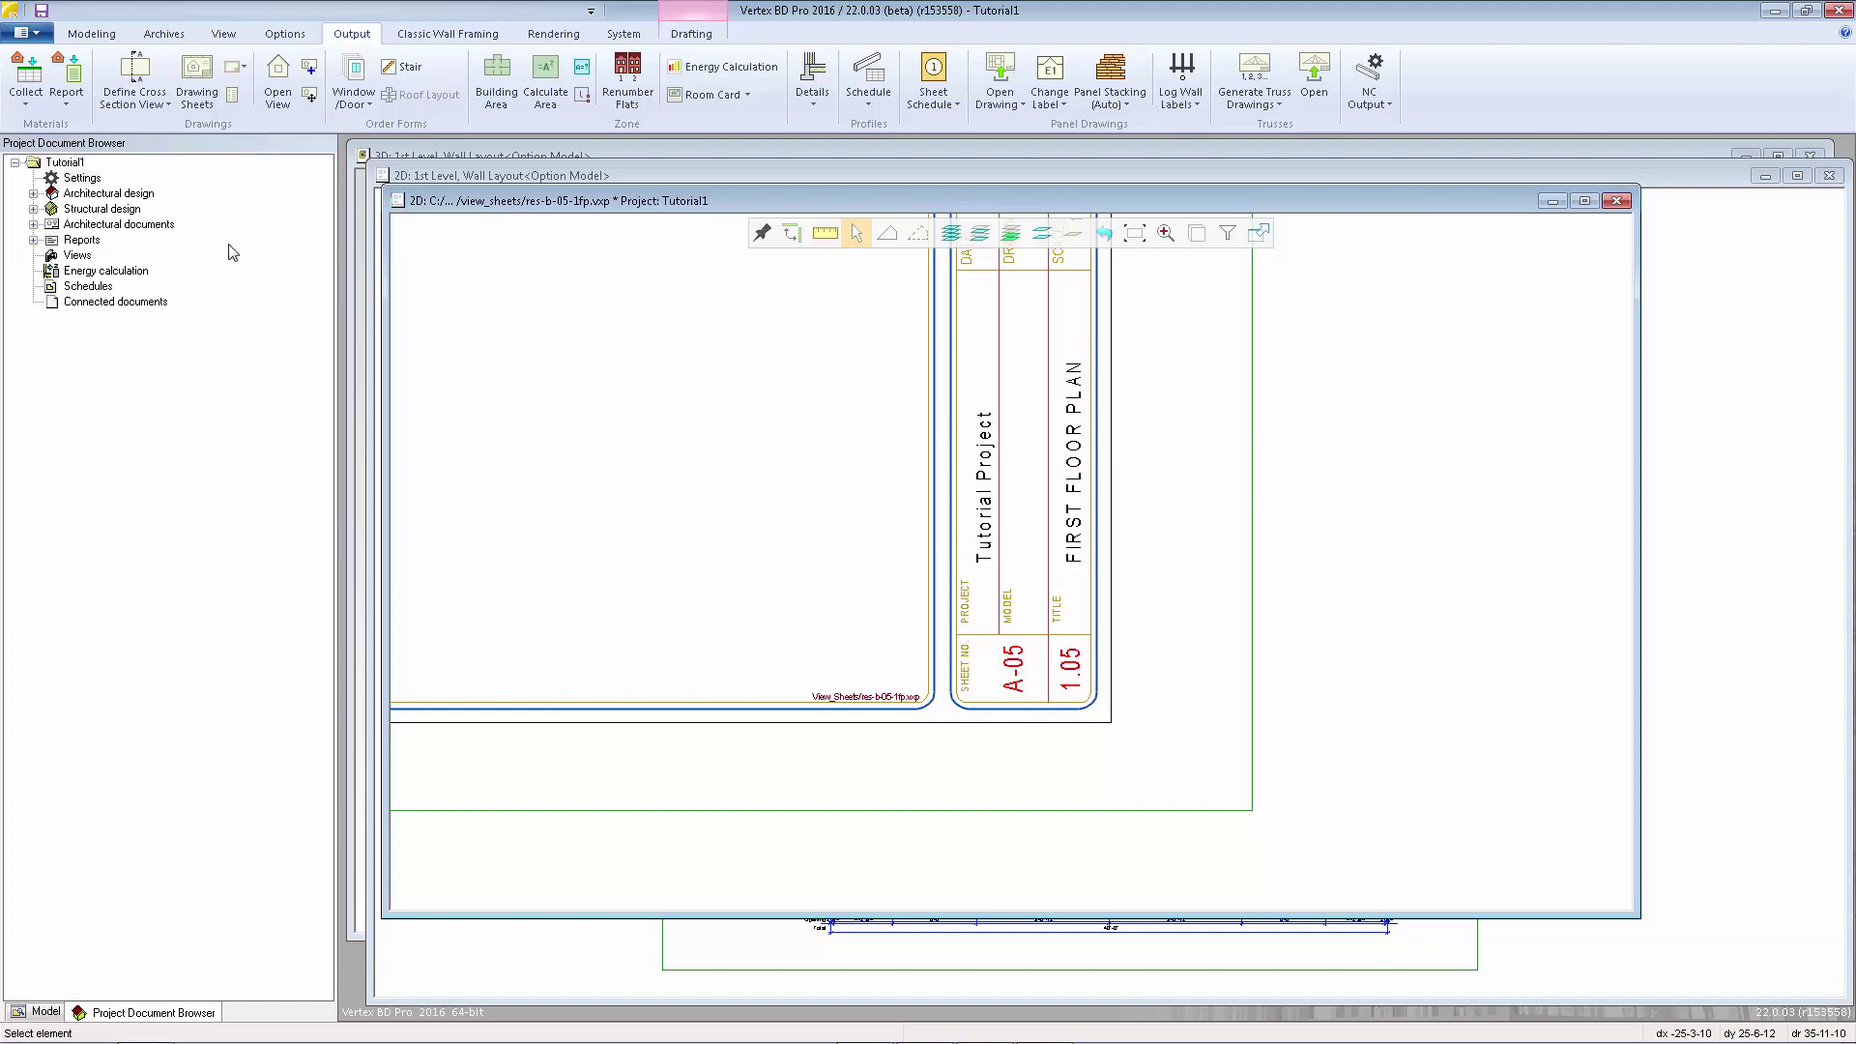
{"action": "right_click", "coordinate": [81, 181]}
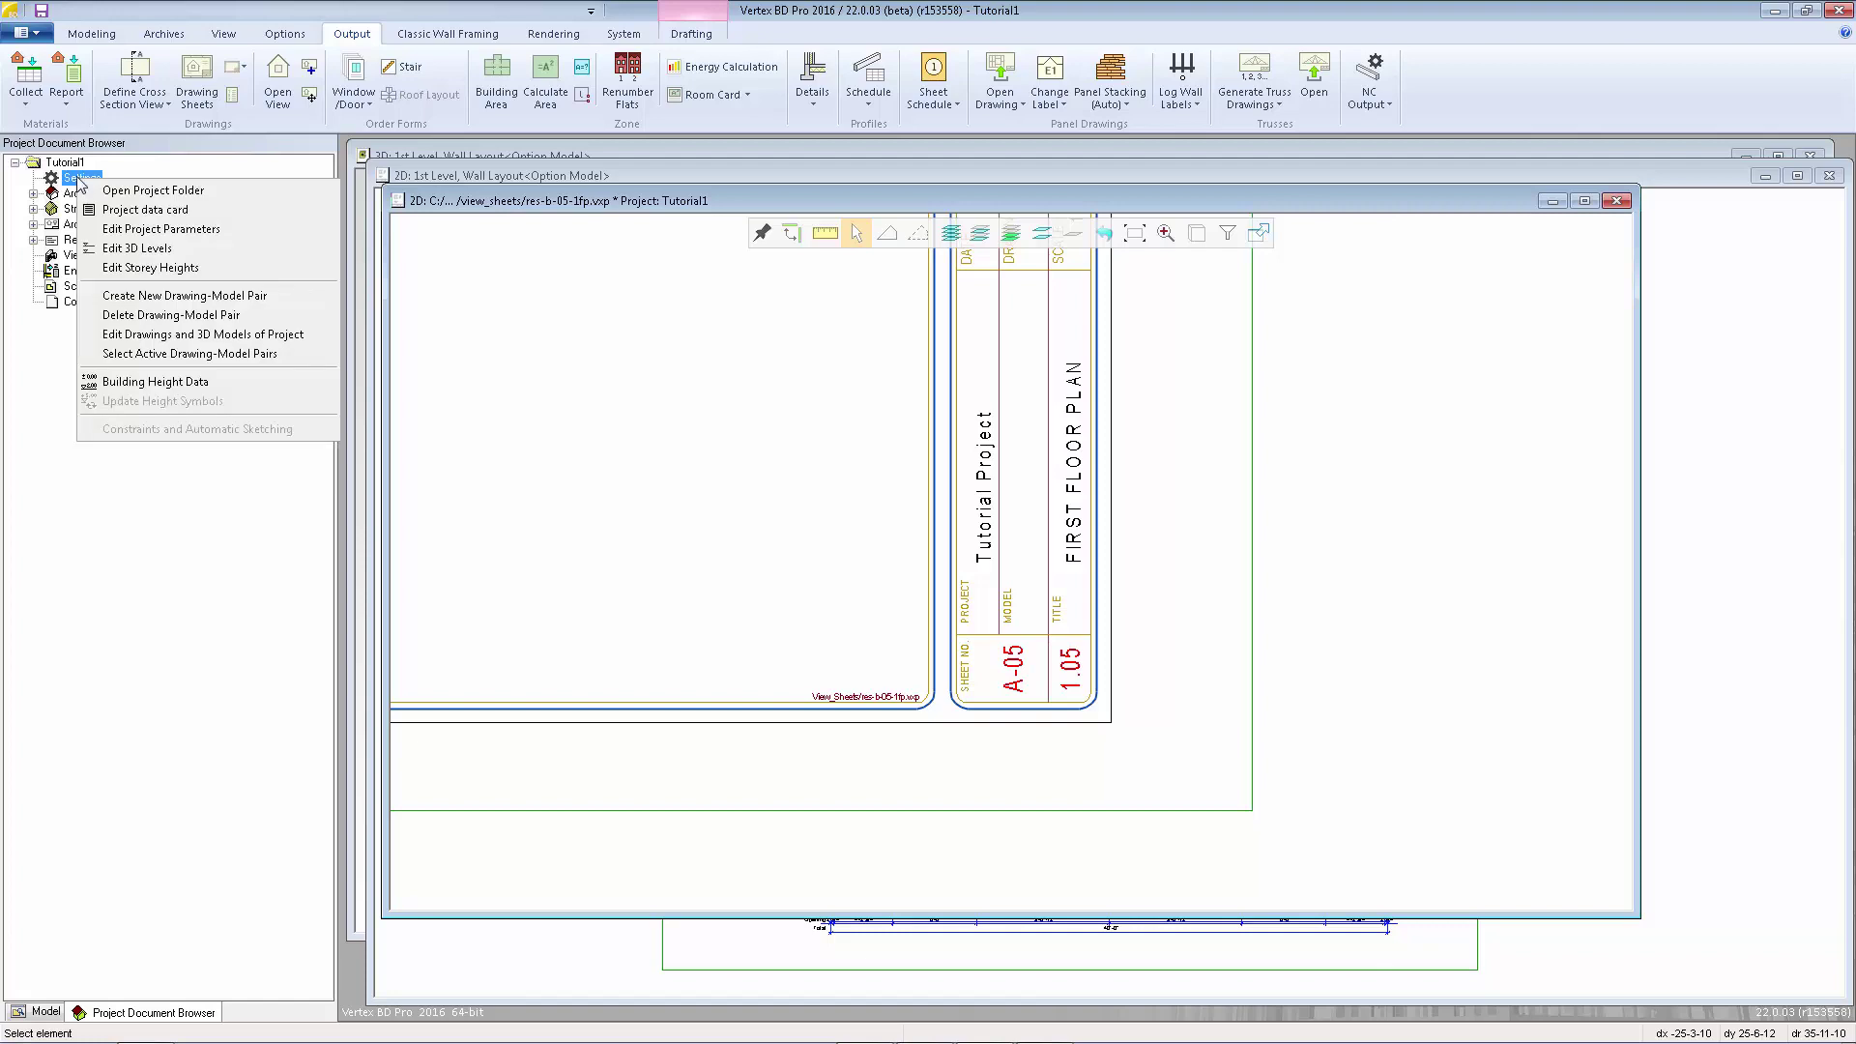
{"action": "left_click", "coordinate": [145, 210]}
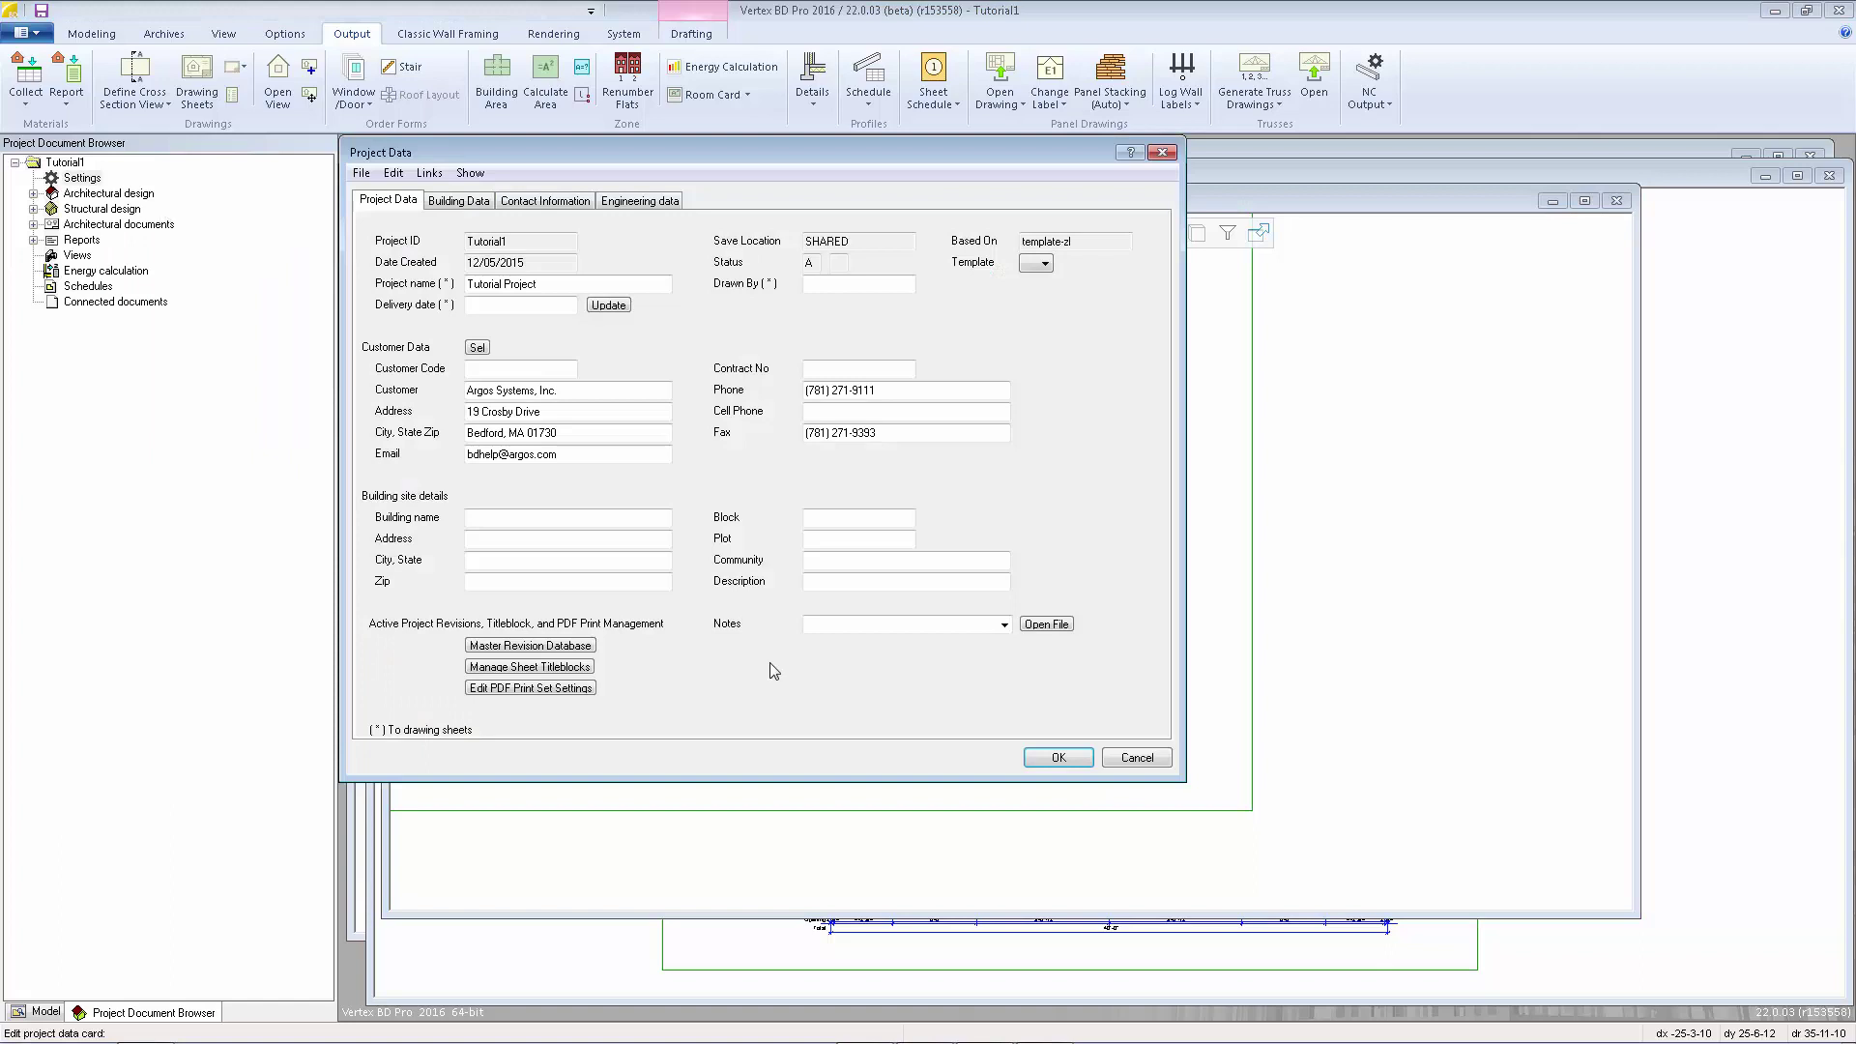
{"action": "left_click", "coordinate": [1130, 760]}
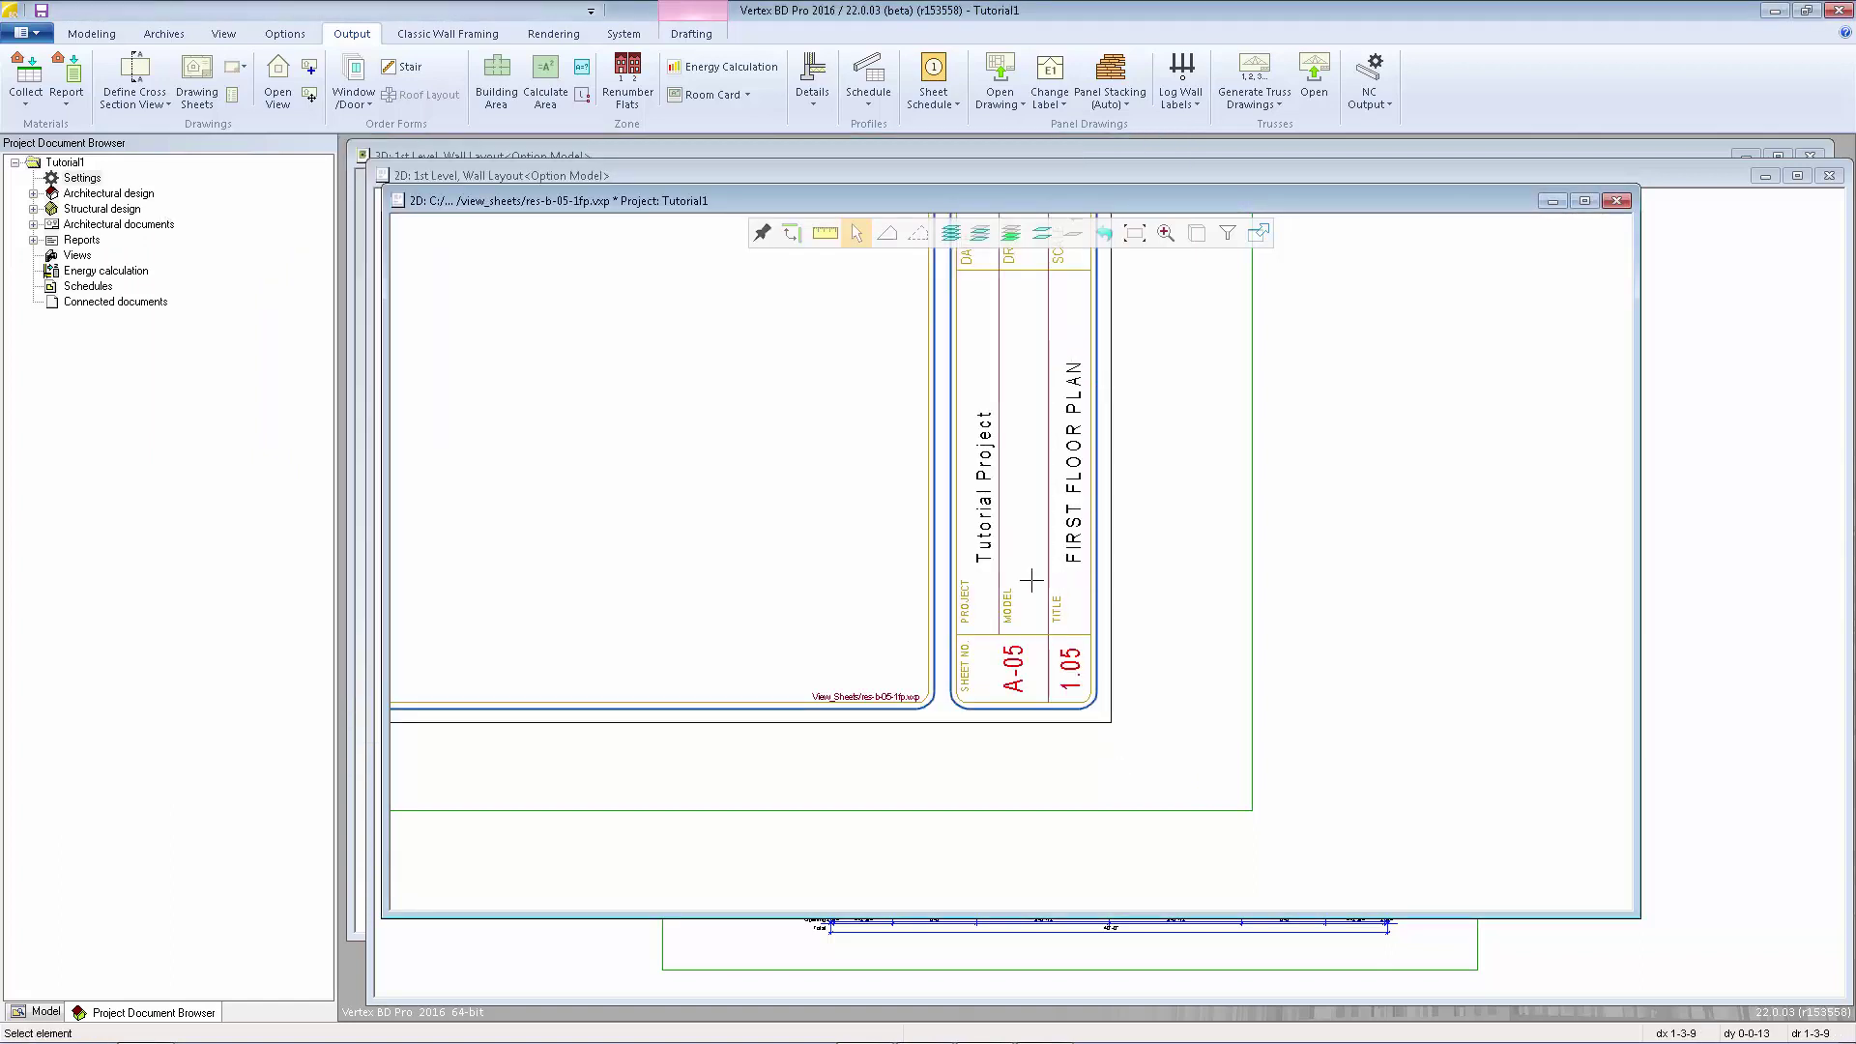
{"action": "scroll", "coordinate": [996, 541], "scroll_direction": "down", "scroll_amount": 2}
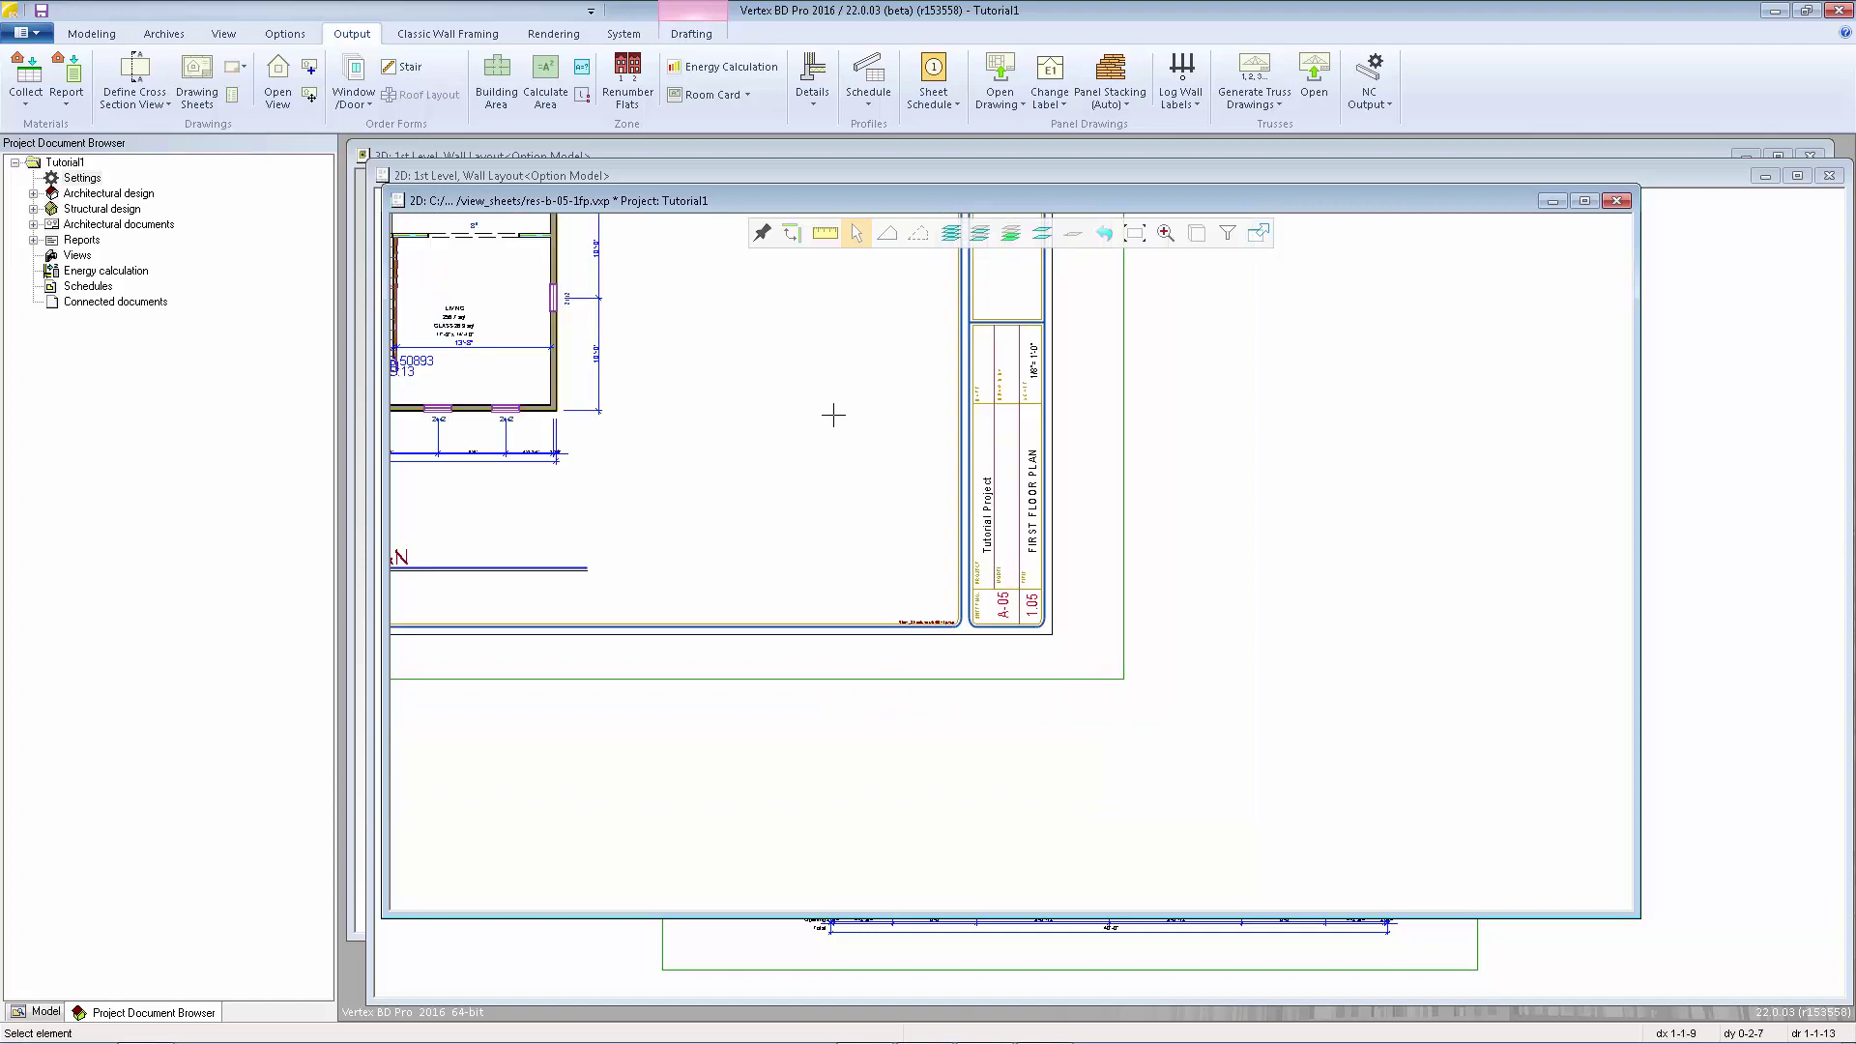
{"action": "right_click", "coordinate": [777, 374]}
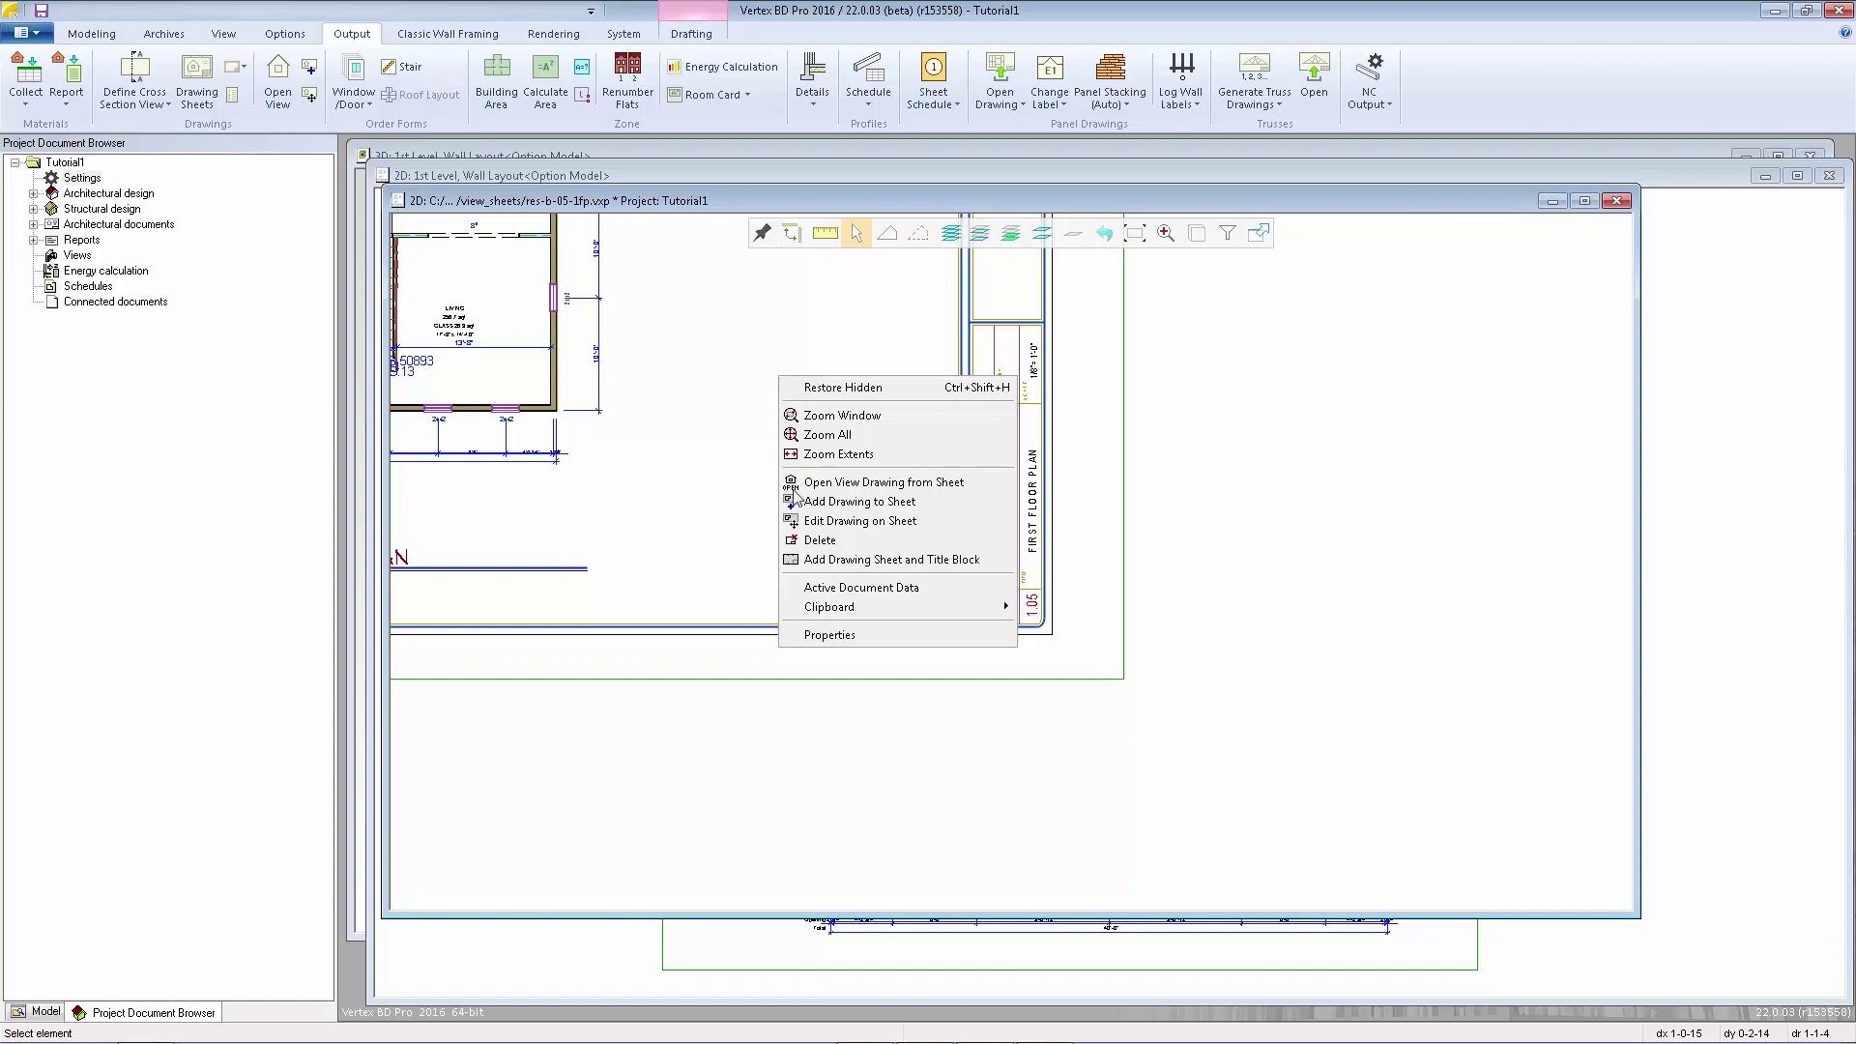
{"action": "left_click", "coordinate": [828, 588]}
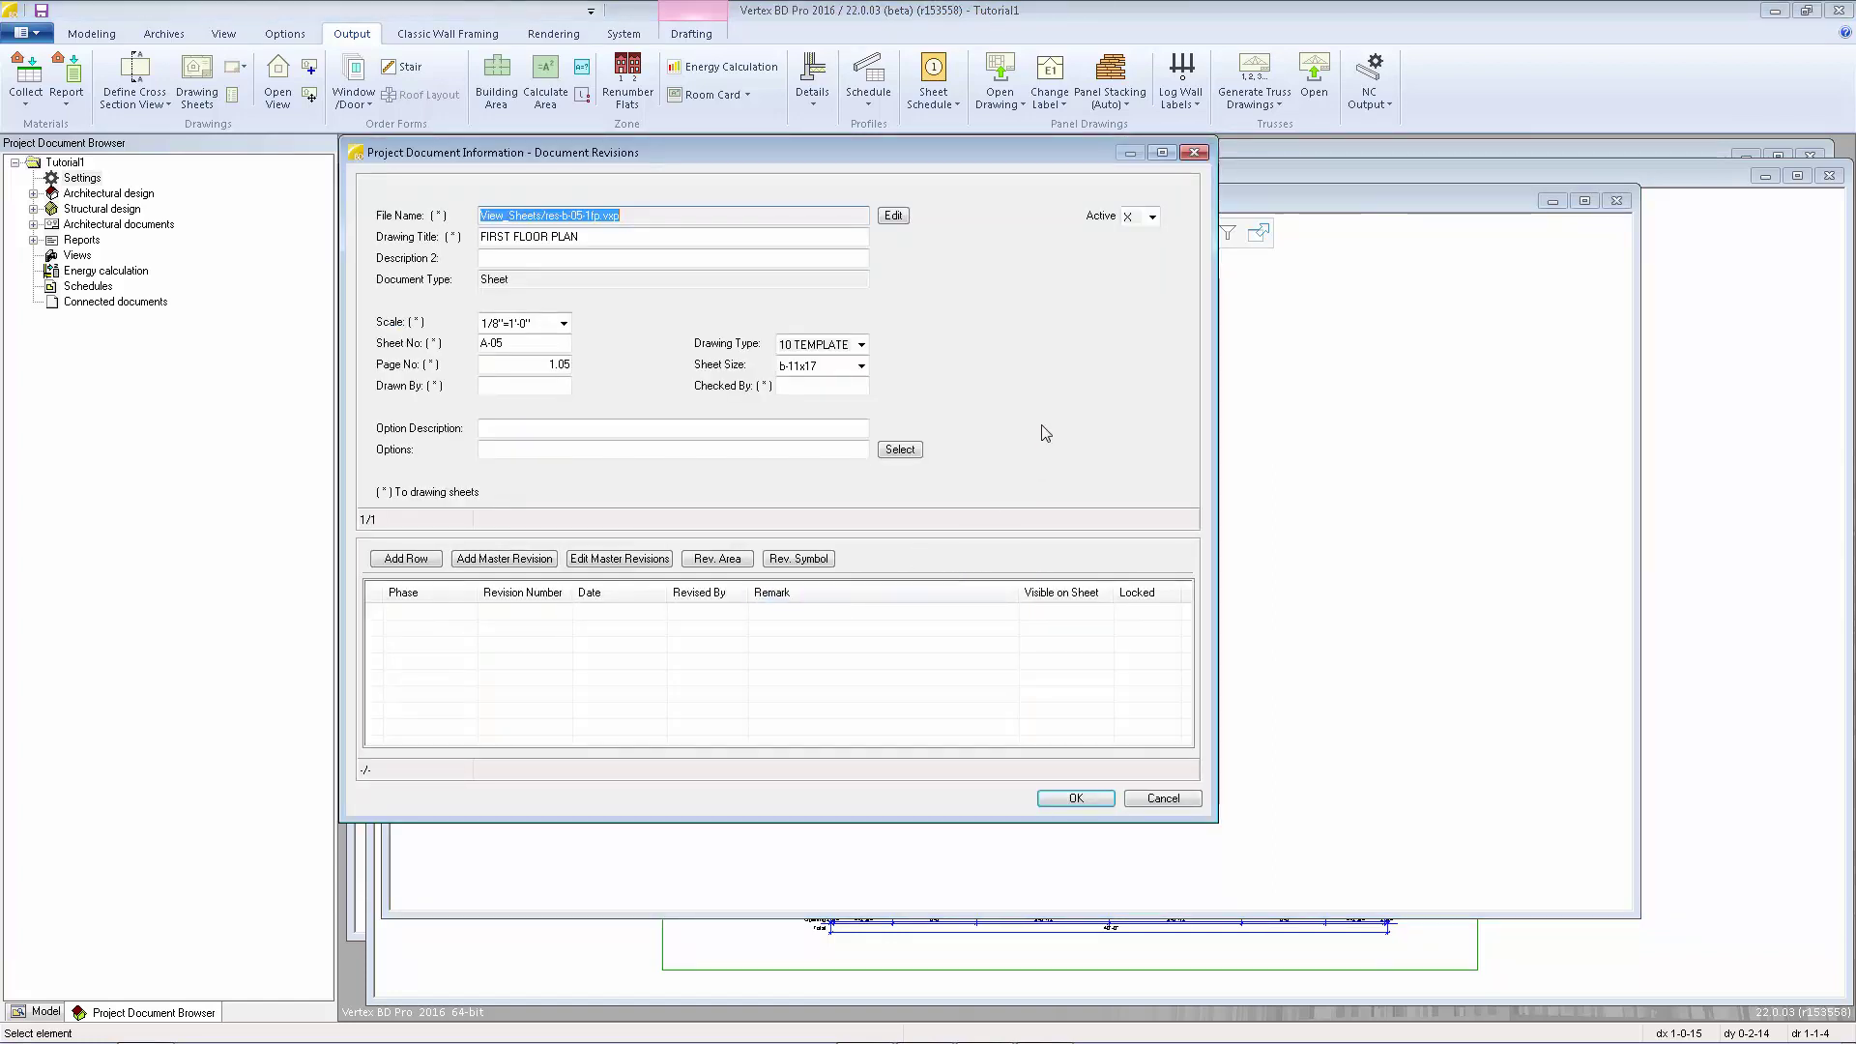
{"action": "left_click", "coordinate": [1078, 799]}
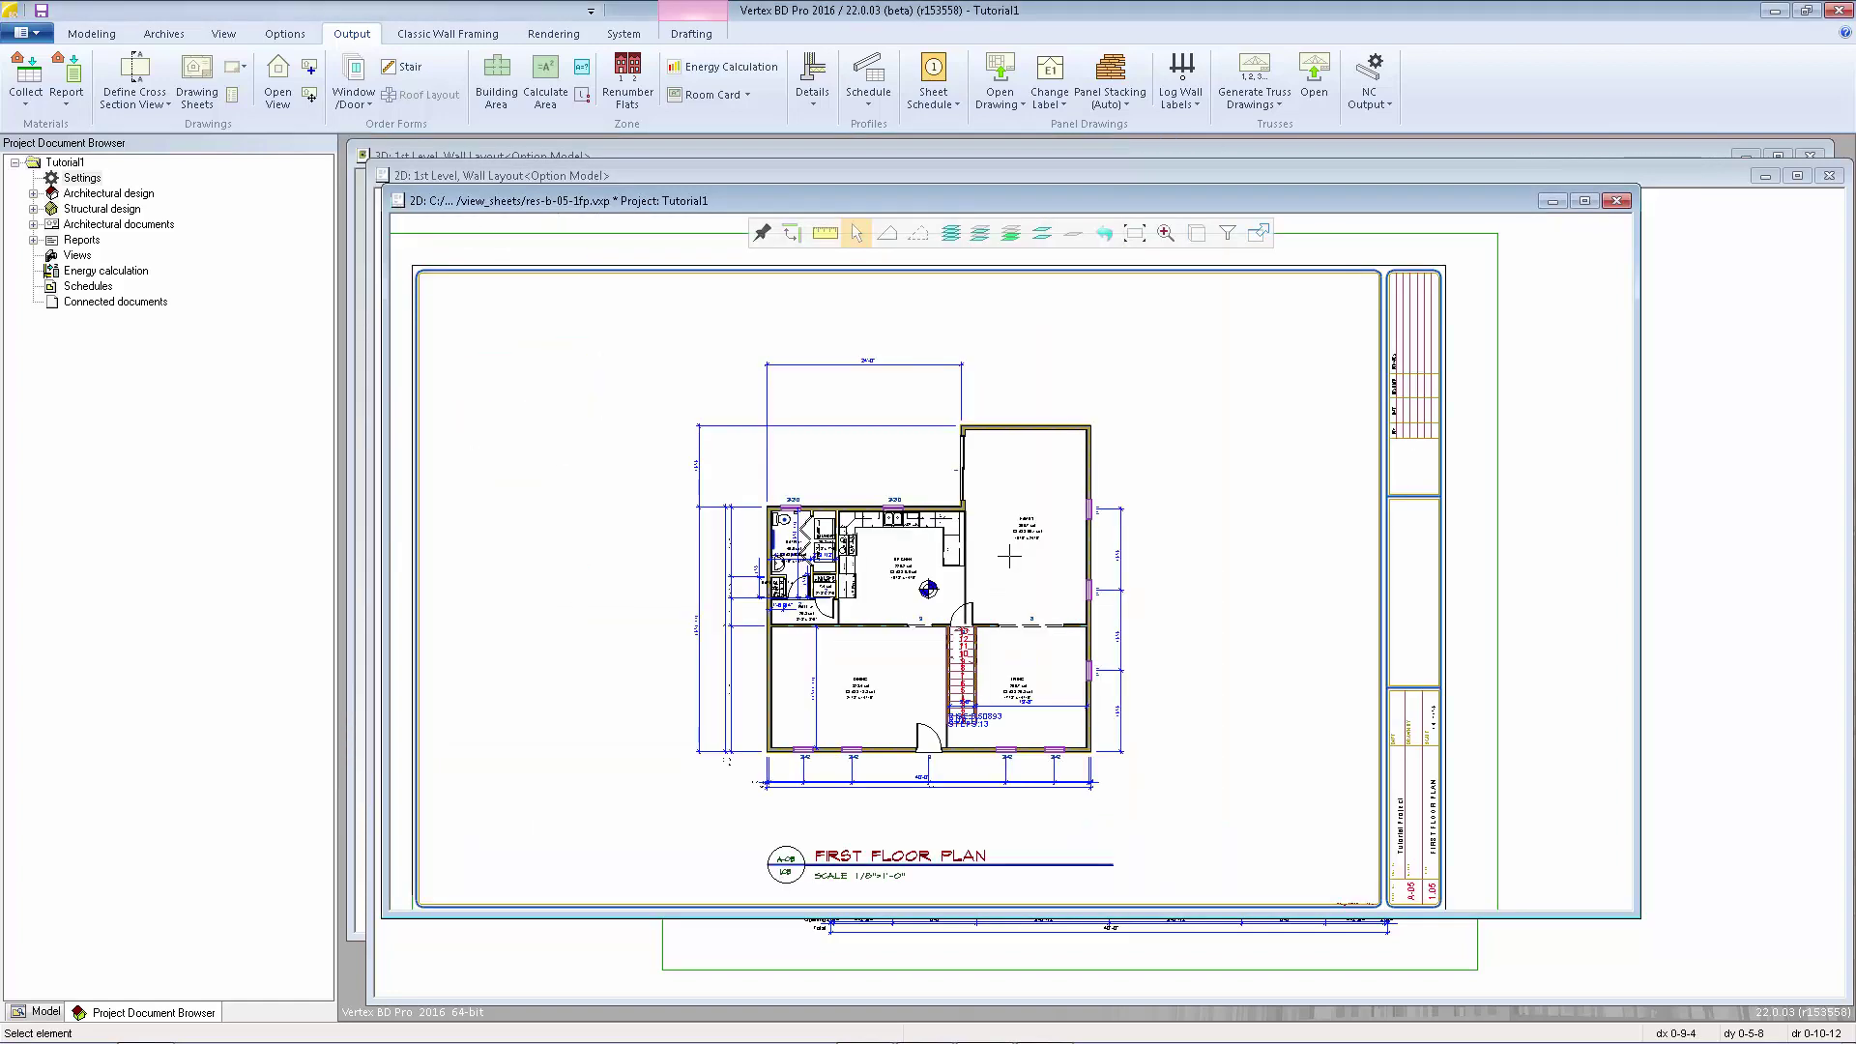
Close the first floor plan sheet, saving changes, and regenerate res-b-02-elev.vxp.
{"action": "left_click", "coordinate": [1618, 201]}
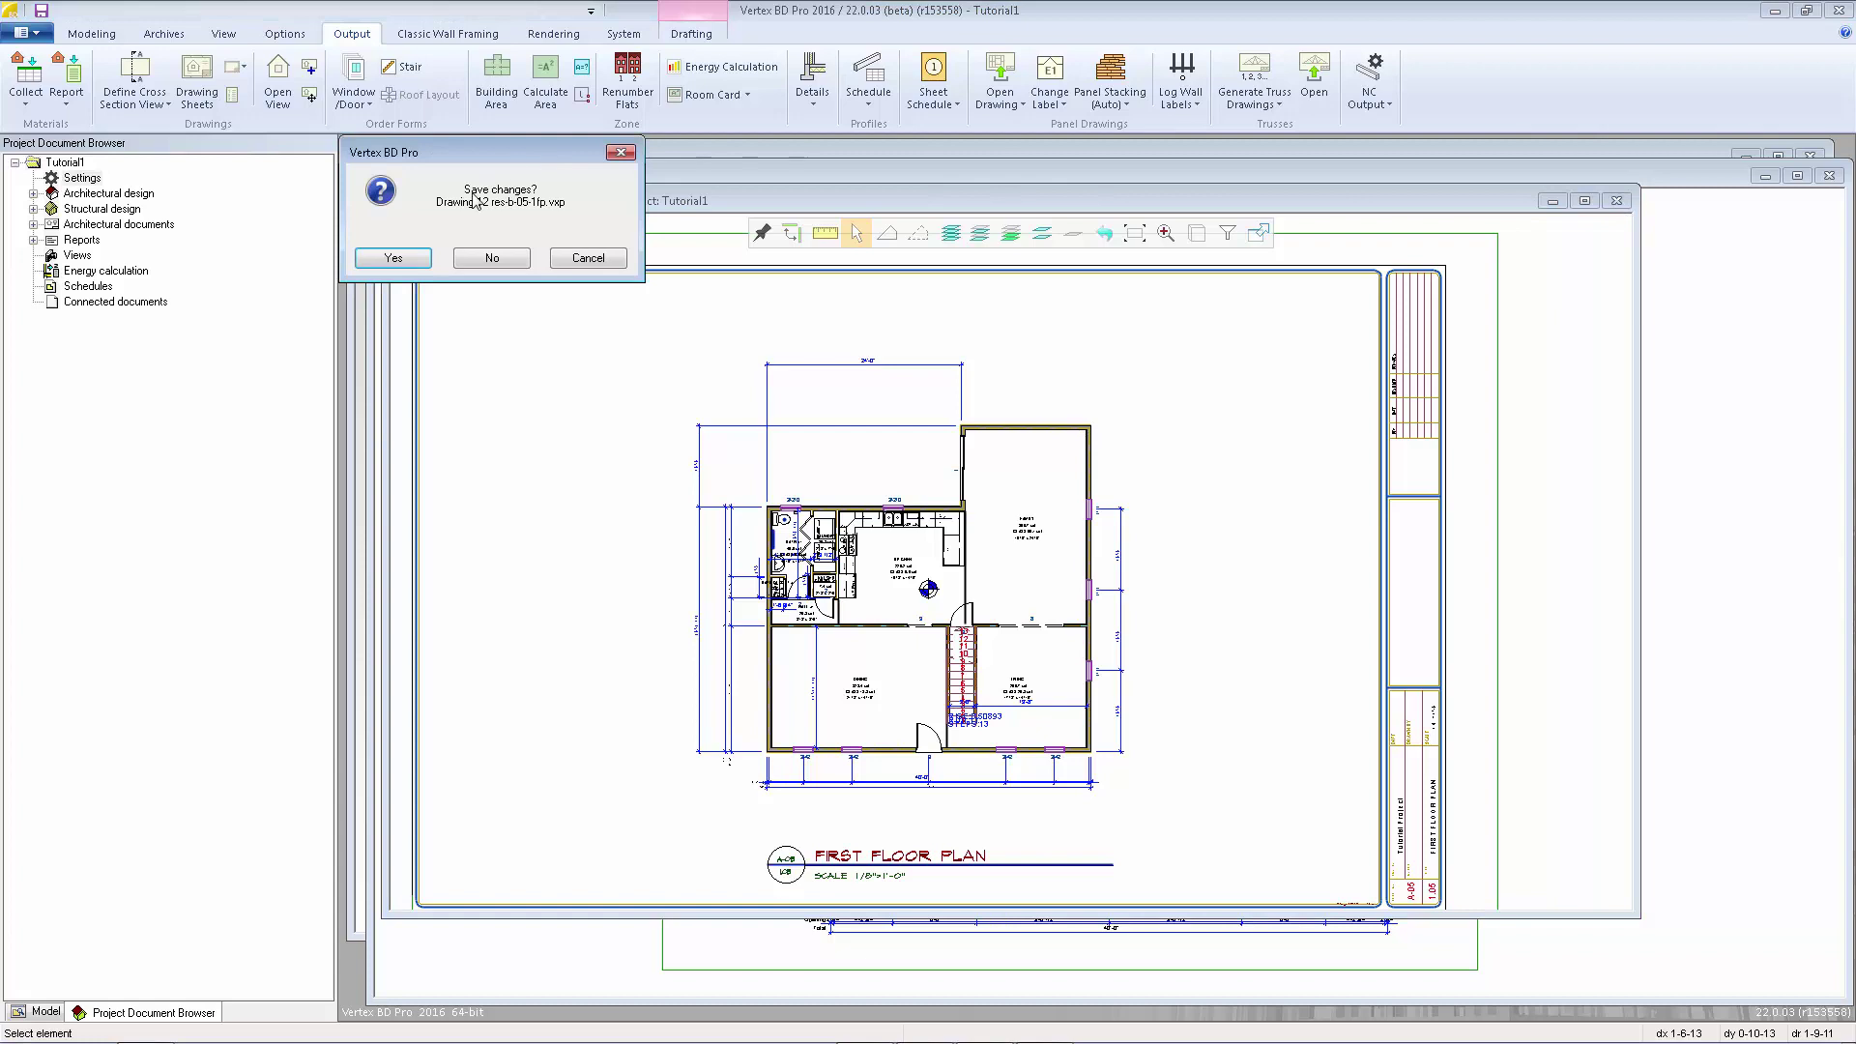
{"action": "left_click", "coordinate": [397, 258]}
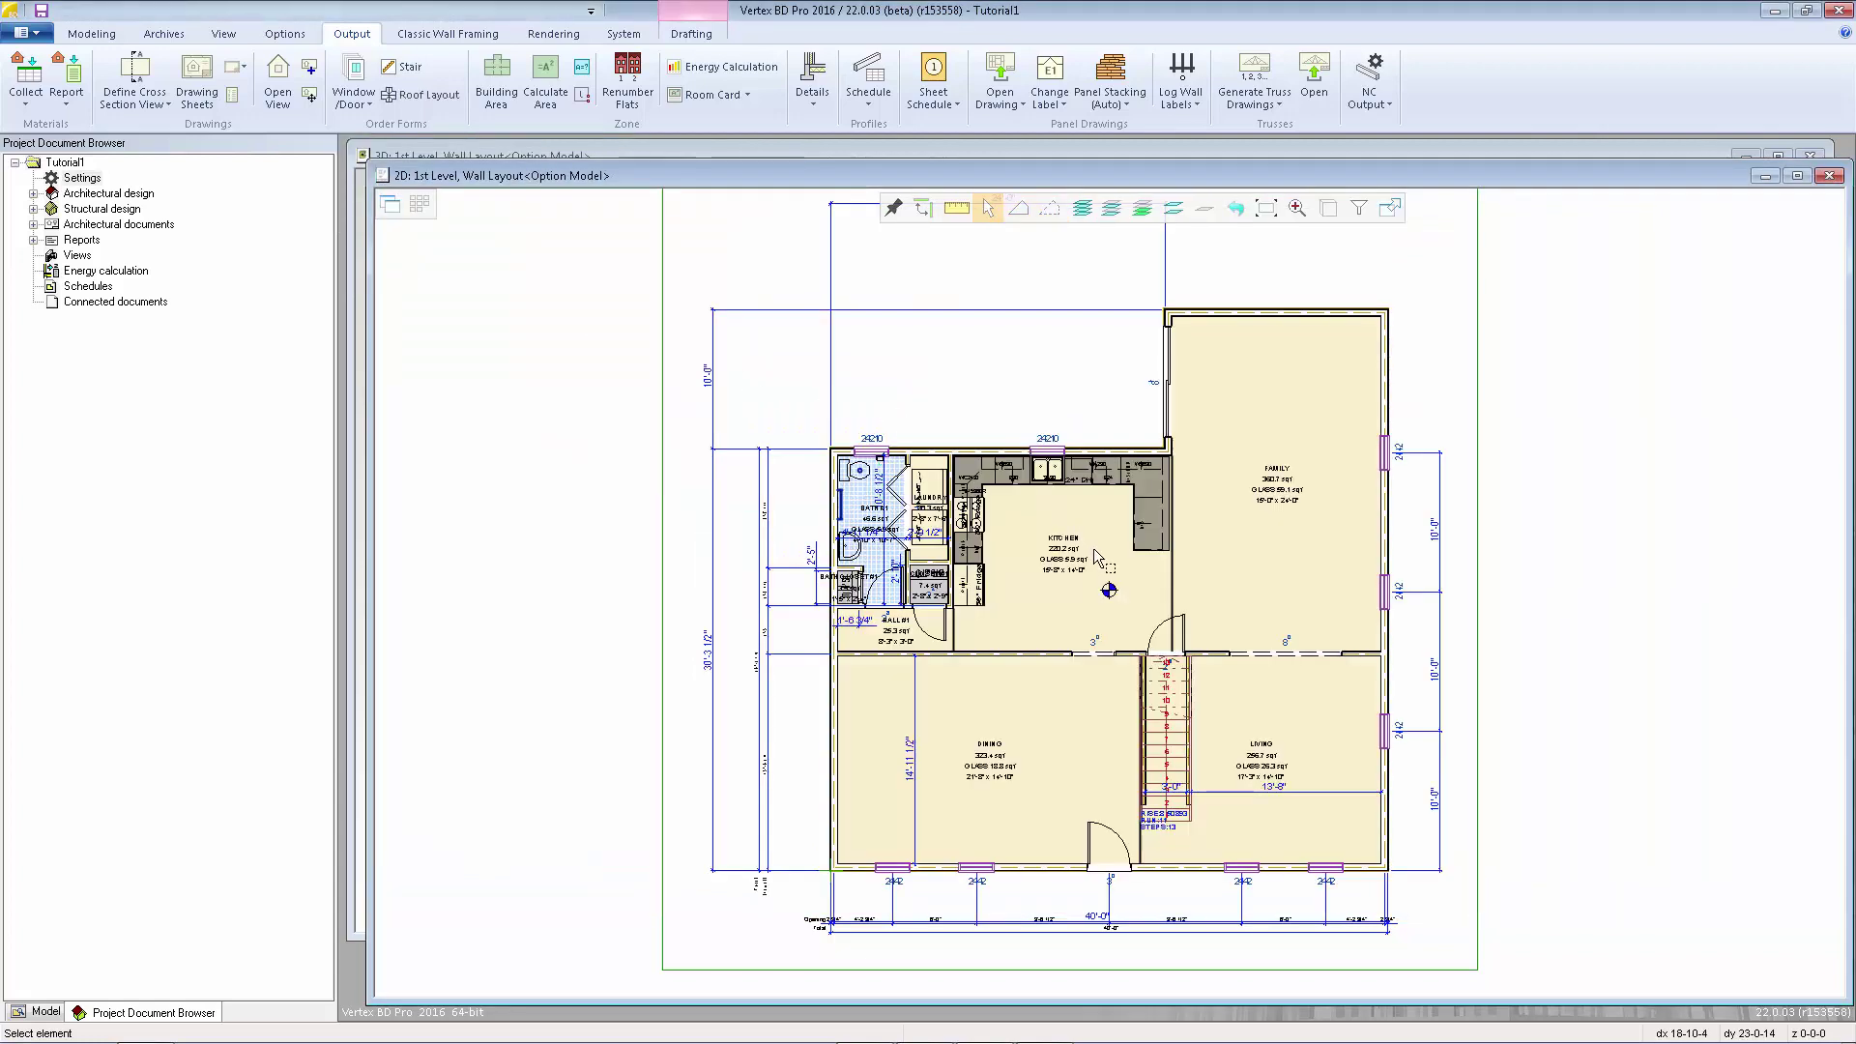
{"action": "left_click", "coordinate": [198, 87]}
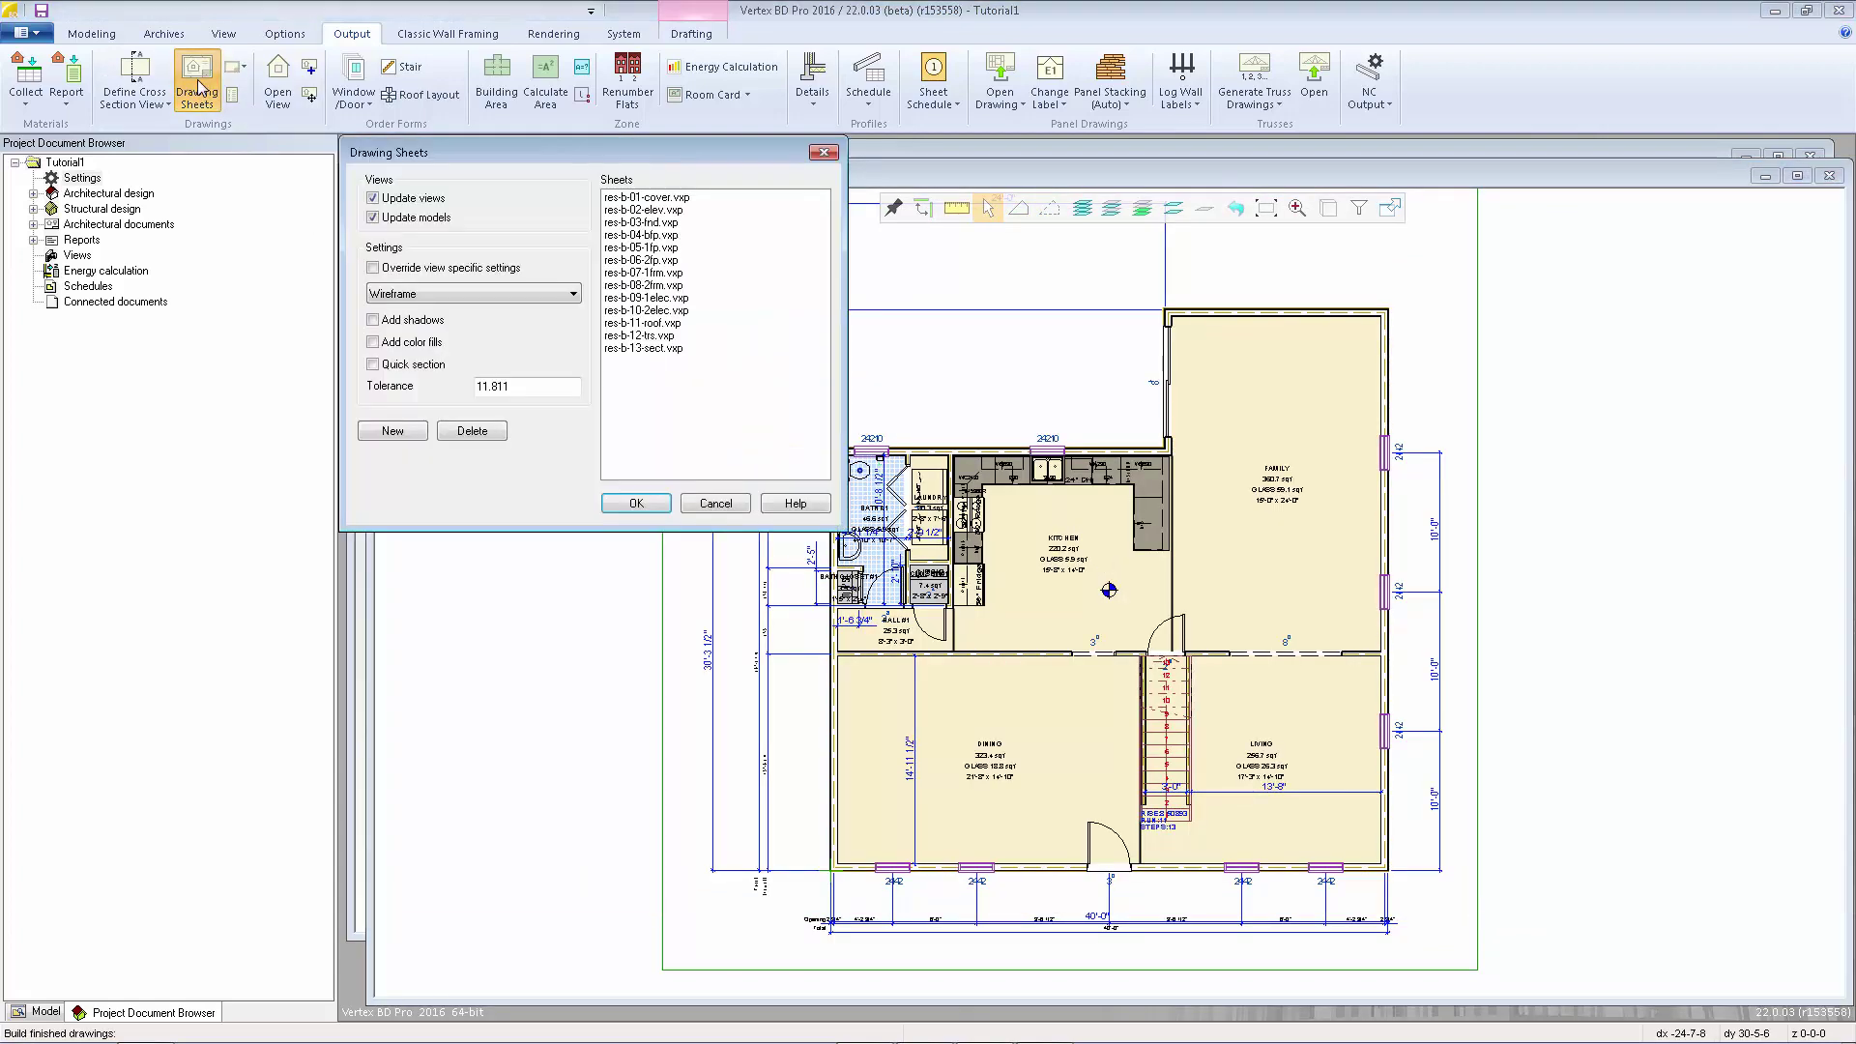
{"action": "left_click", "coordinate": [668, 211]}
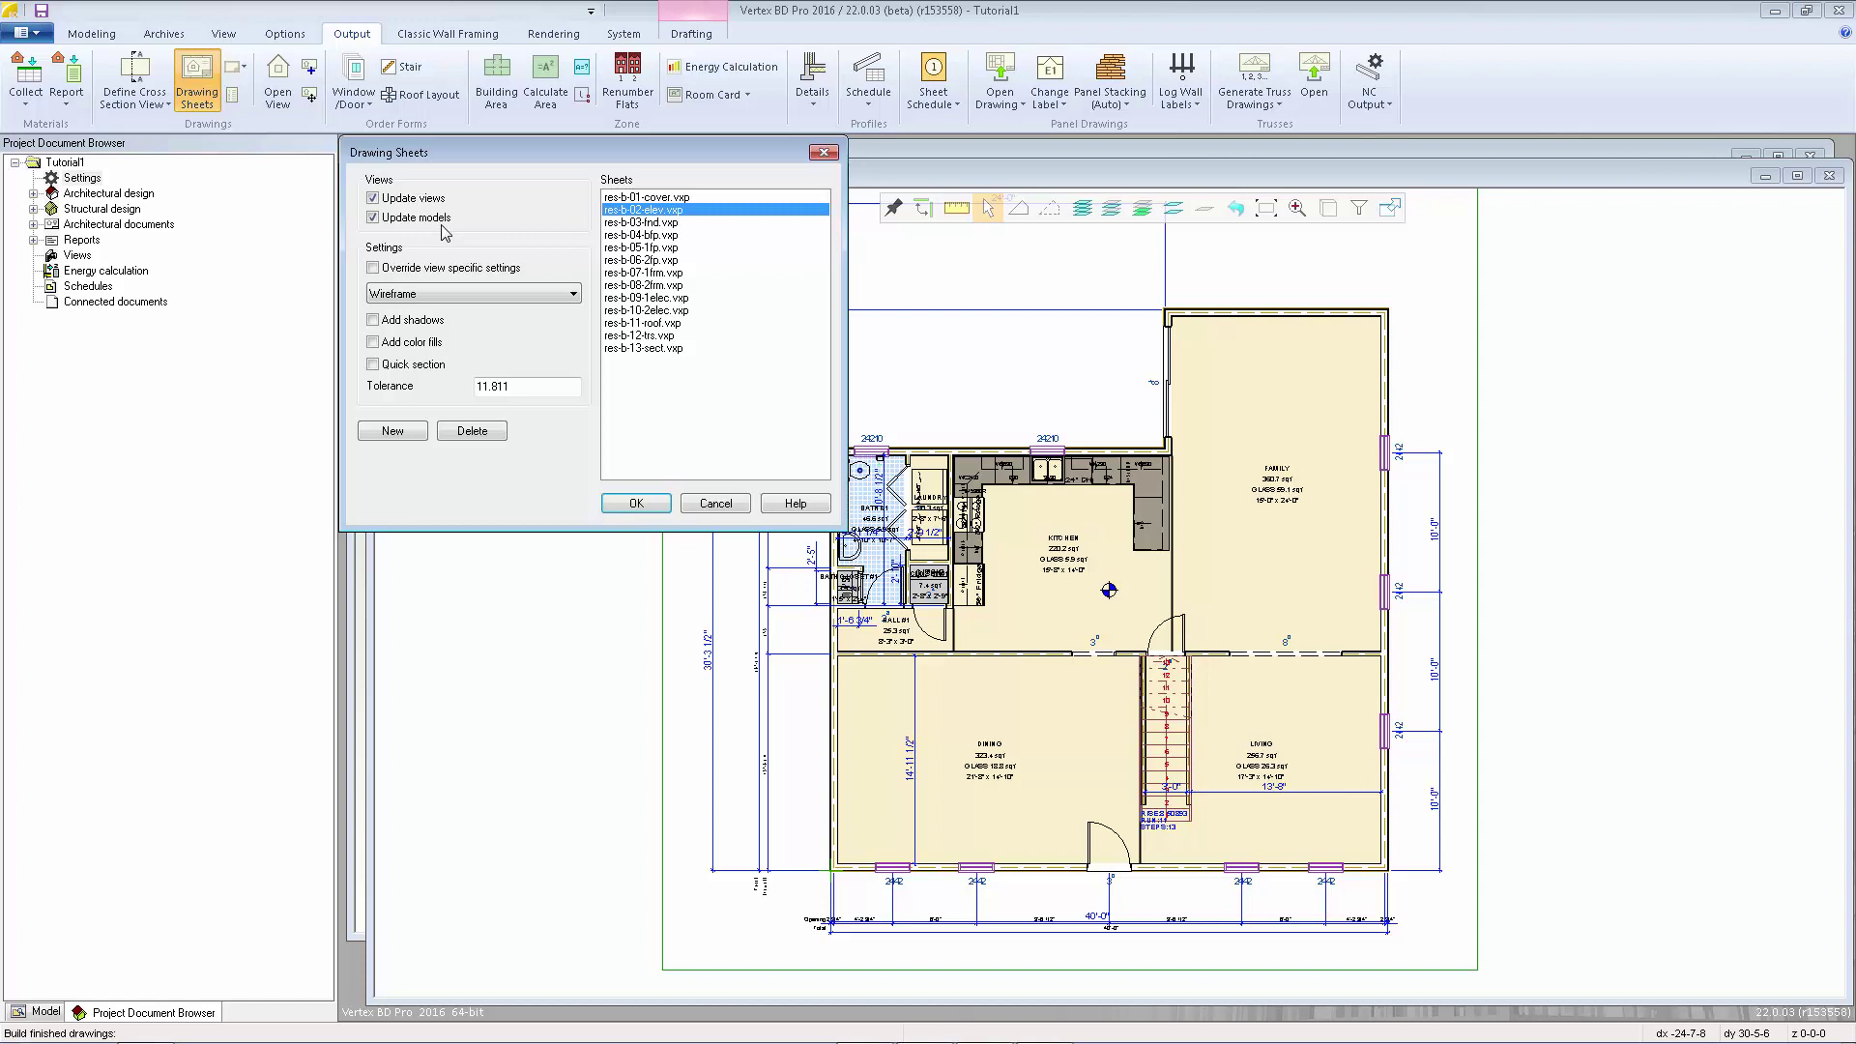
{"action": "left_click", "coordinate": [633, 502]}
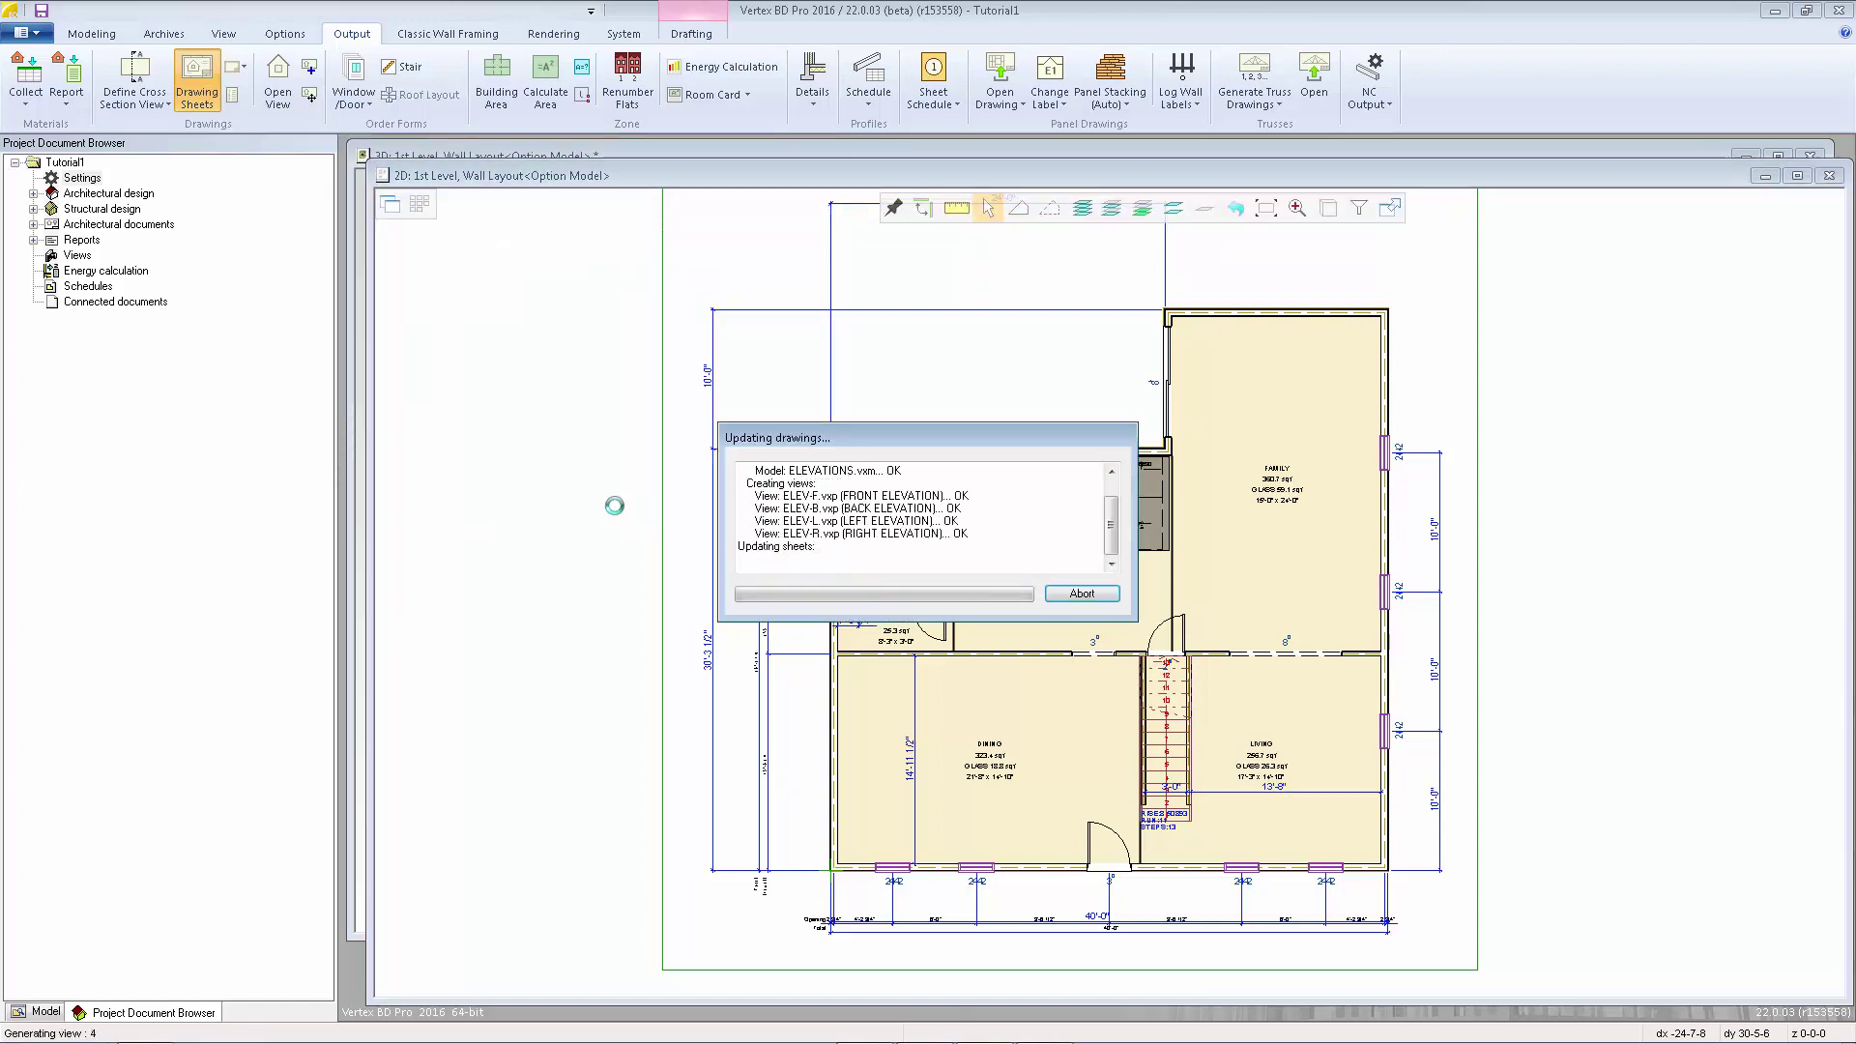
Maximize the res-b-02-elev elevation sheet window.
{"action": "double_click", "coordinate": [693, 203]}
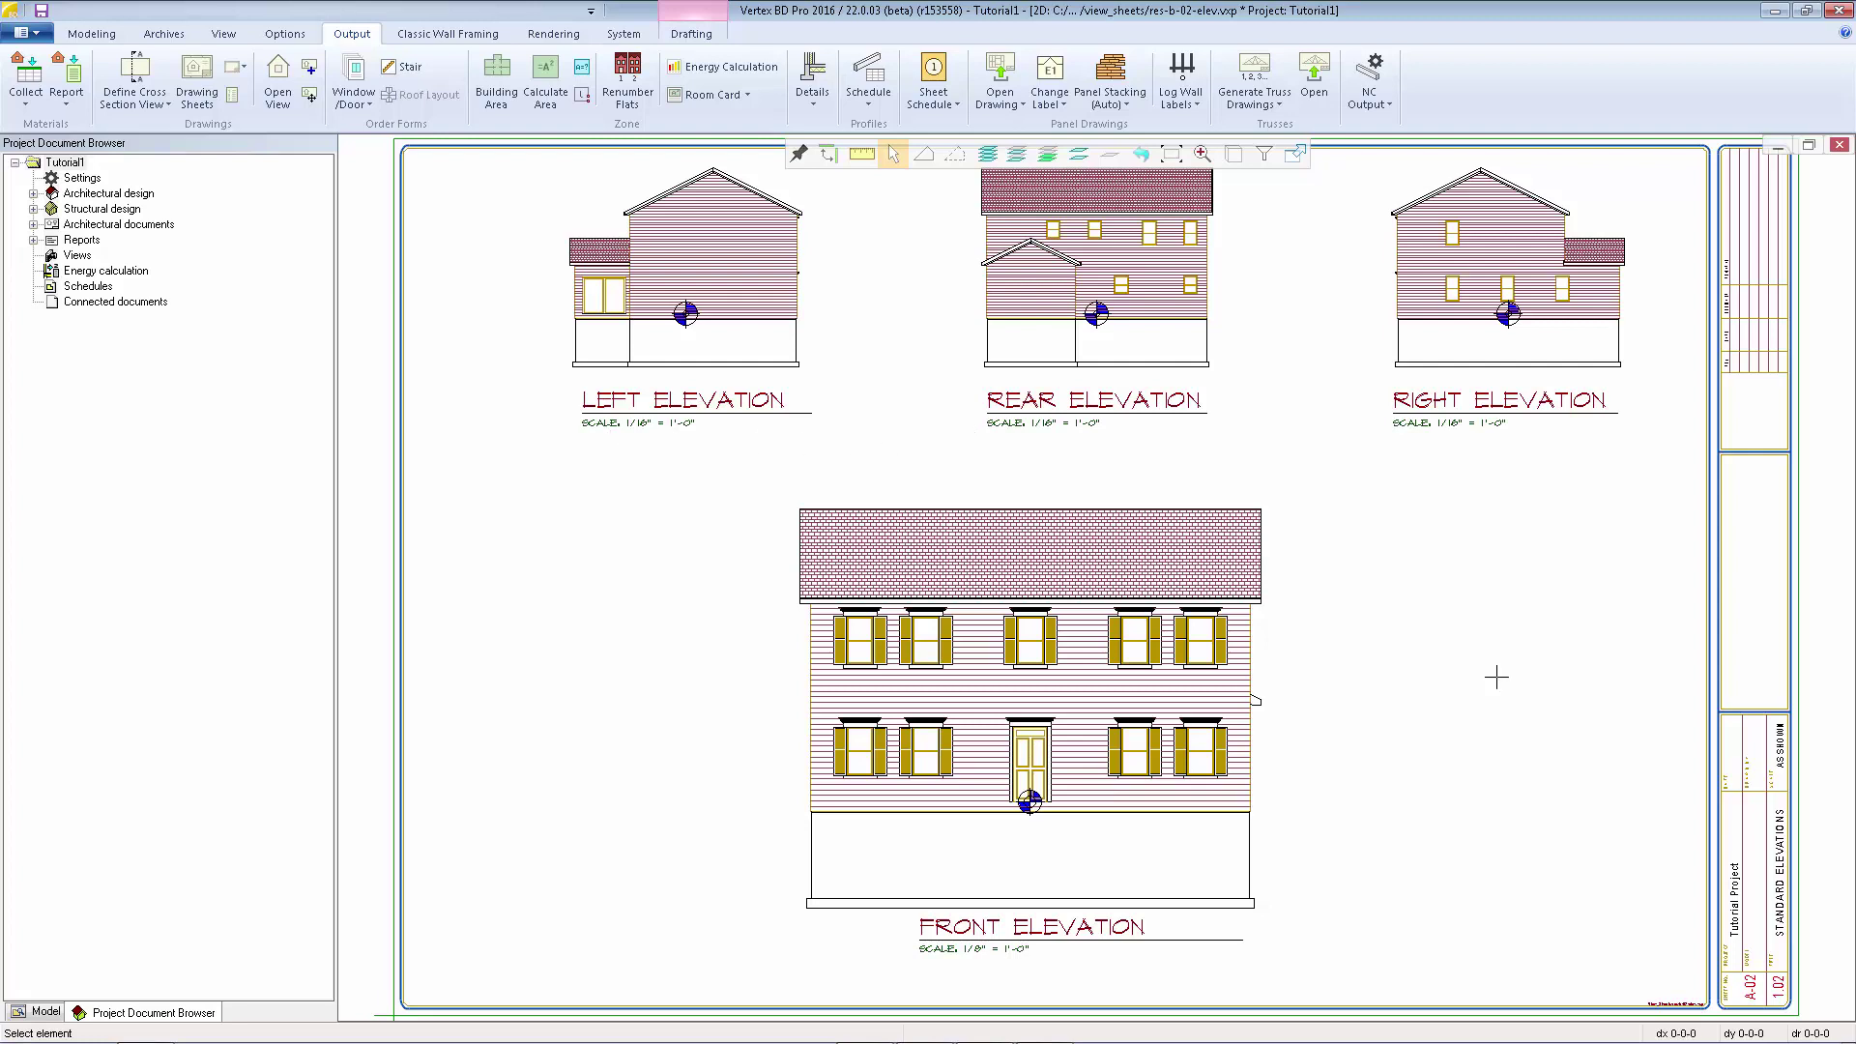
Open the front elevation's view drawing ELEV-F.vxp from the sheet.
{"action": "right_click", "coordinate": [1390, 594]}
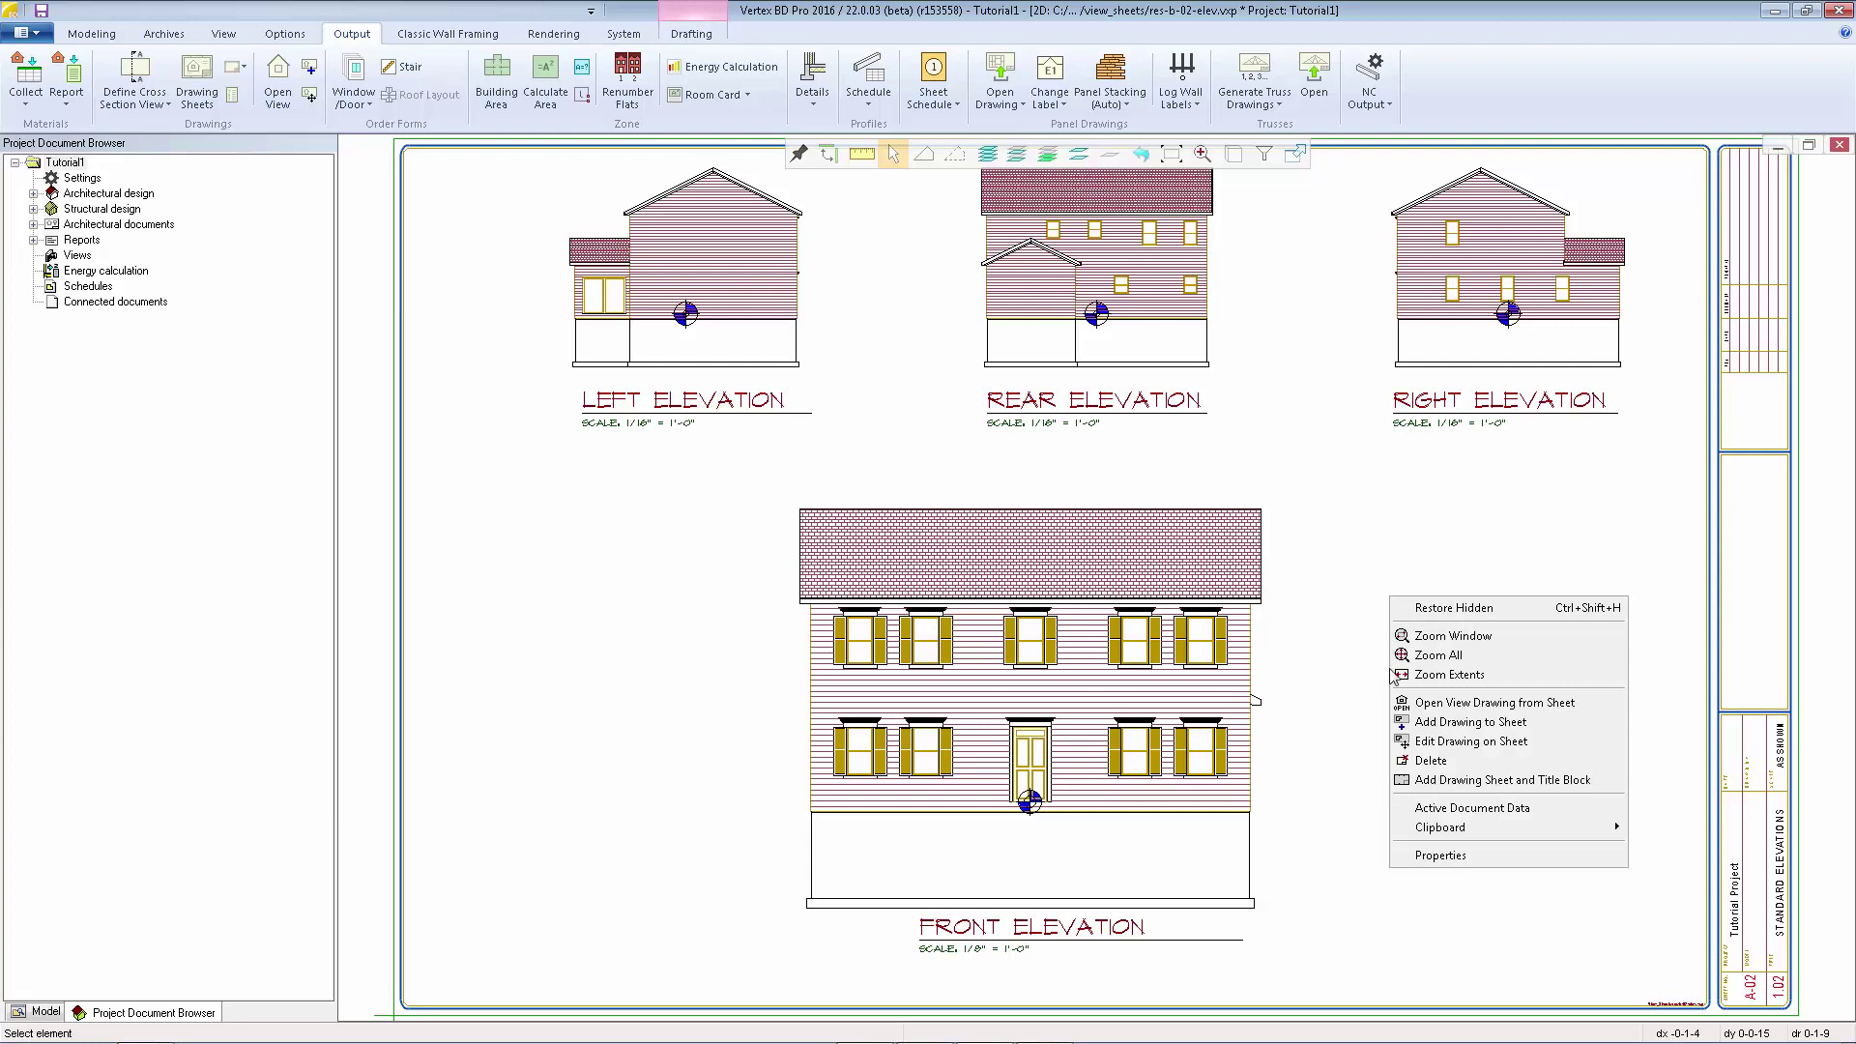
{"action": "left_click", "coordinate": [1432, 704]}
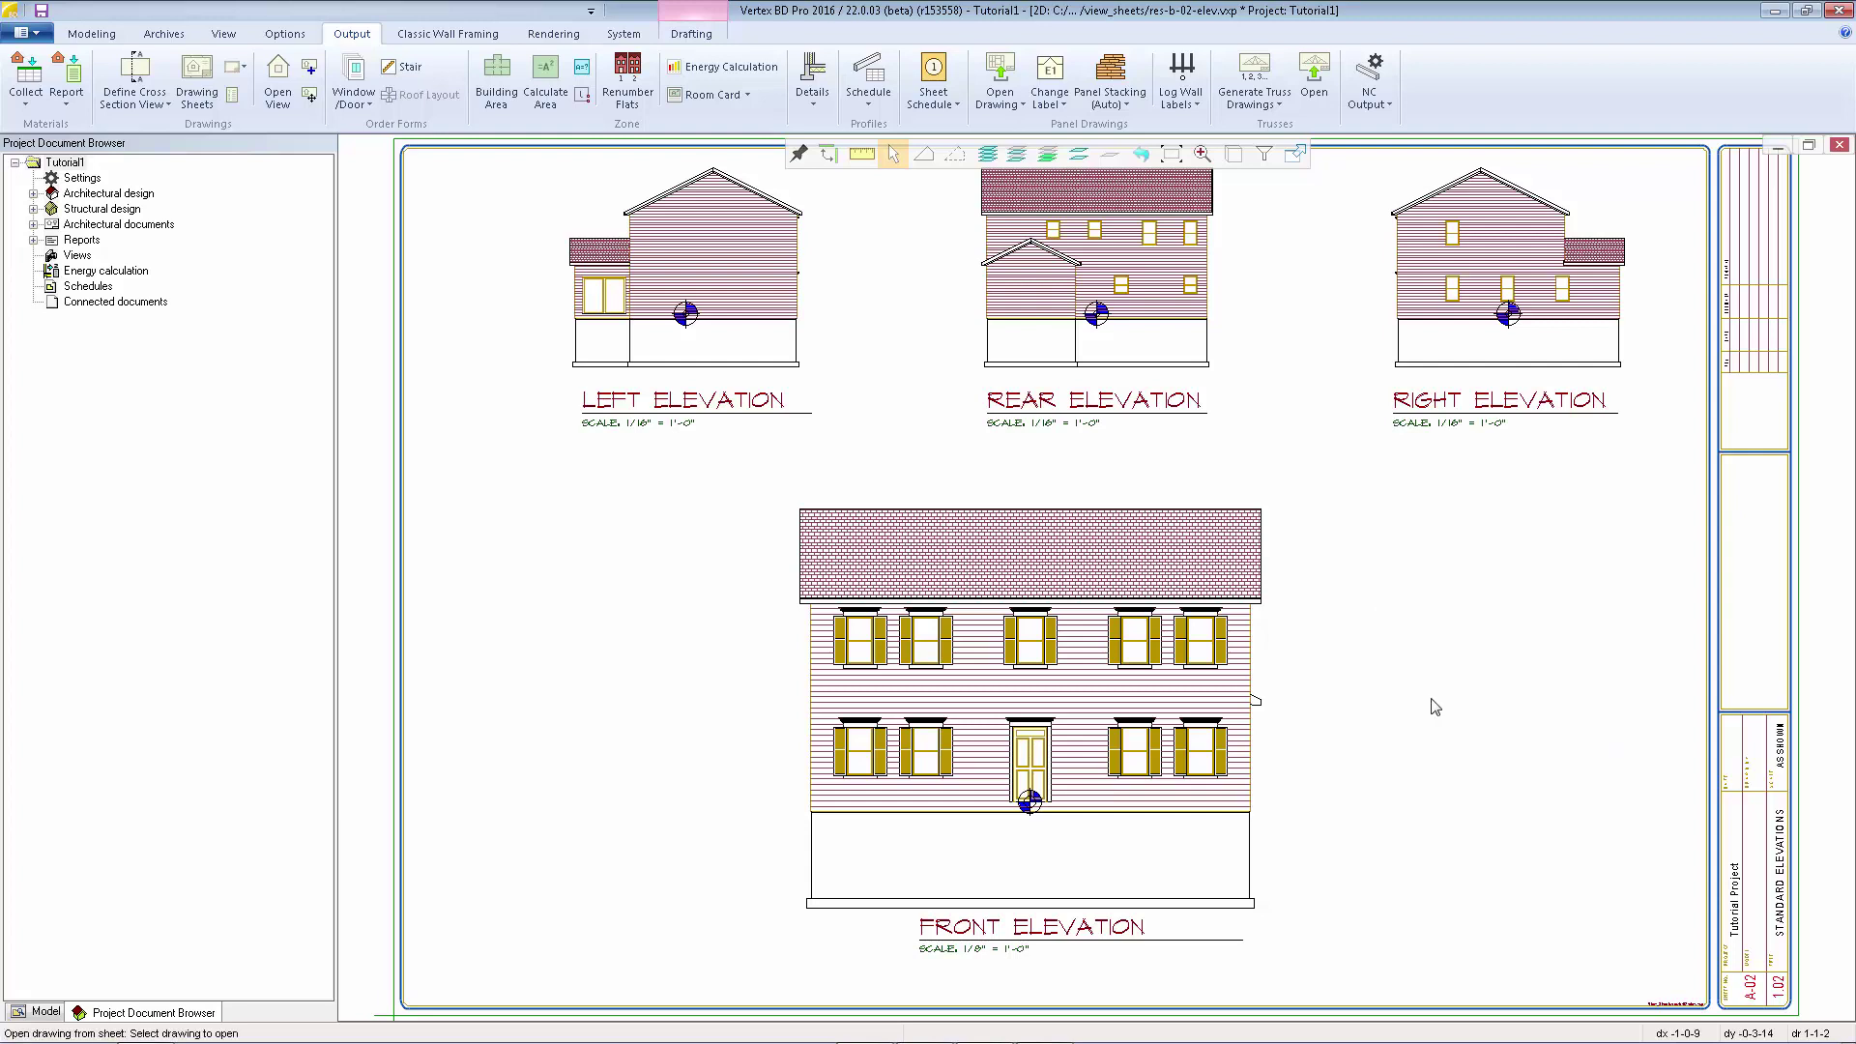
{"action": "left_click", "coordinate": [1107, 563]}
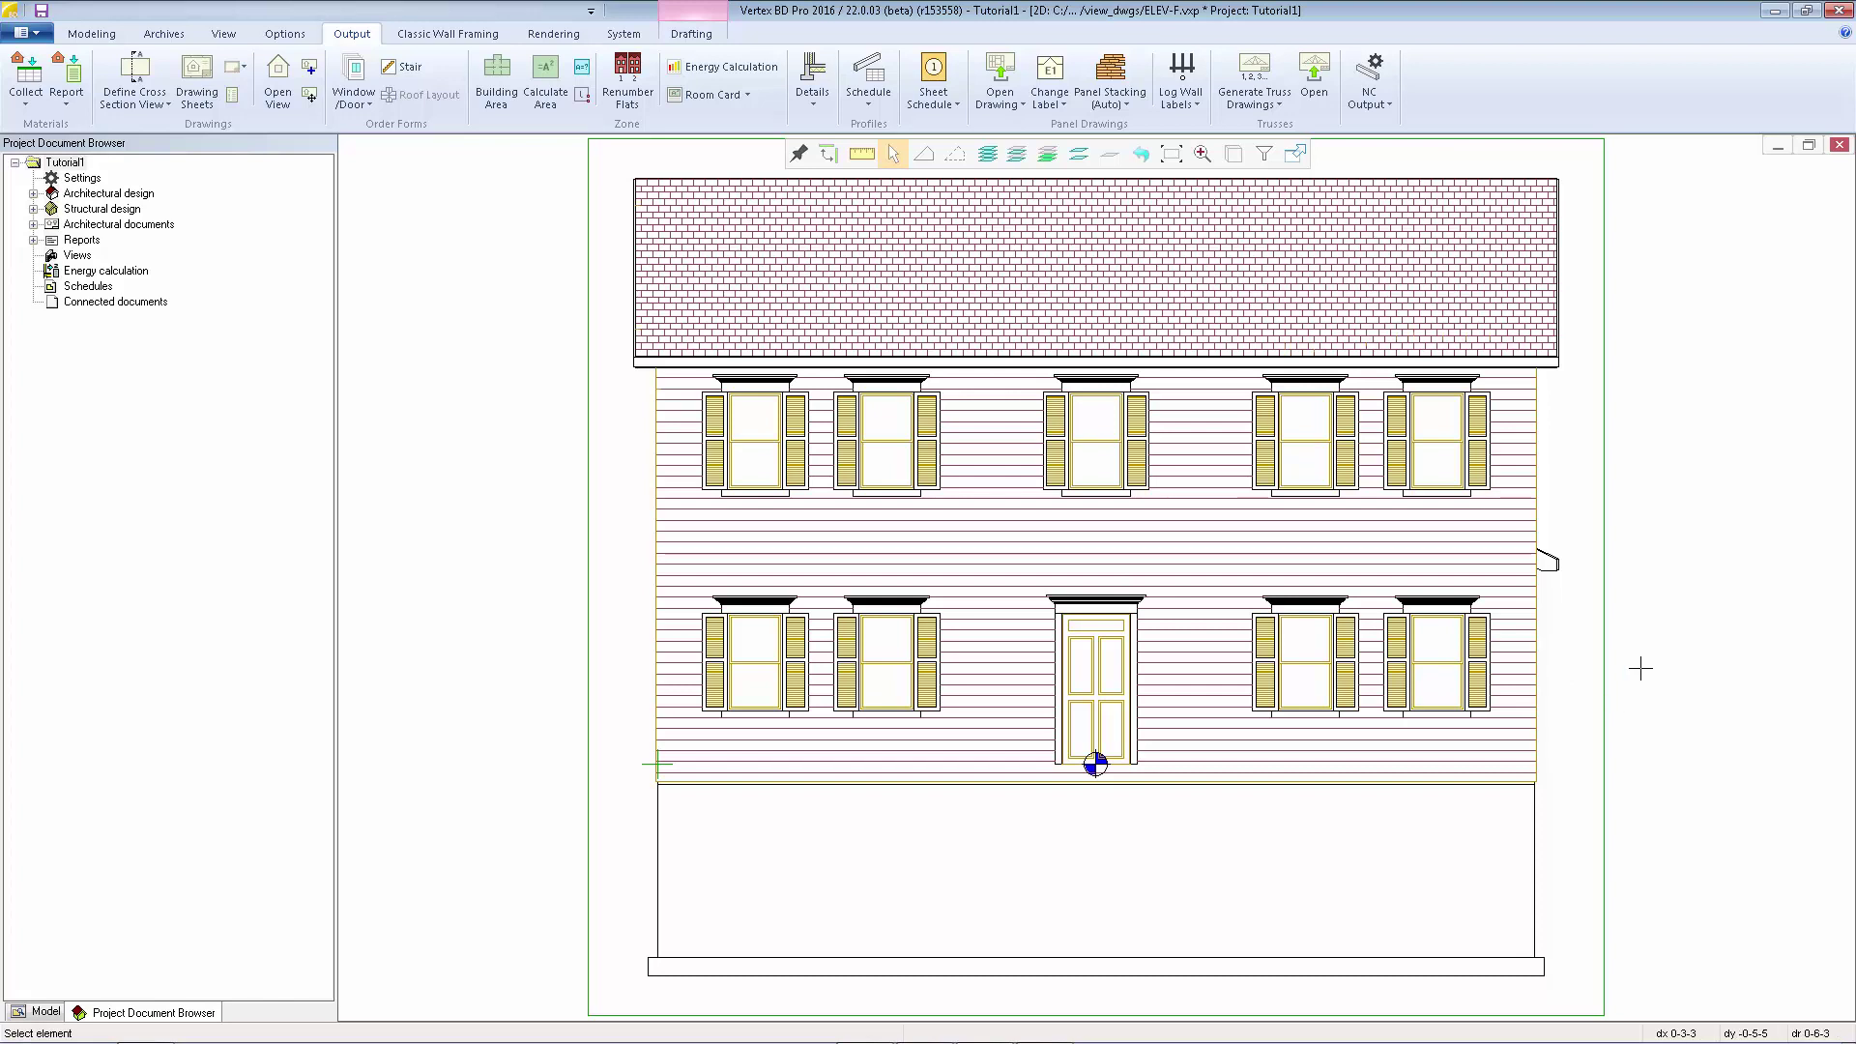
Add a chained vertical feet-inch fraction dimension string: 10" base, 19'-0 1/16" wall, 8'-7 9/16" roof.
{"action": "left_click", "coordinate": [694, 37]}
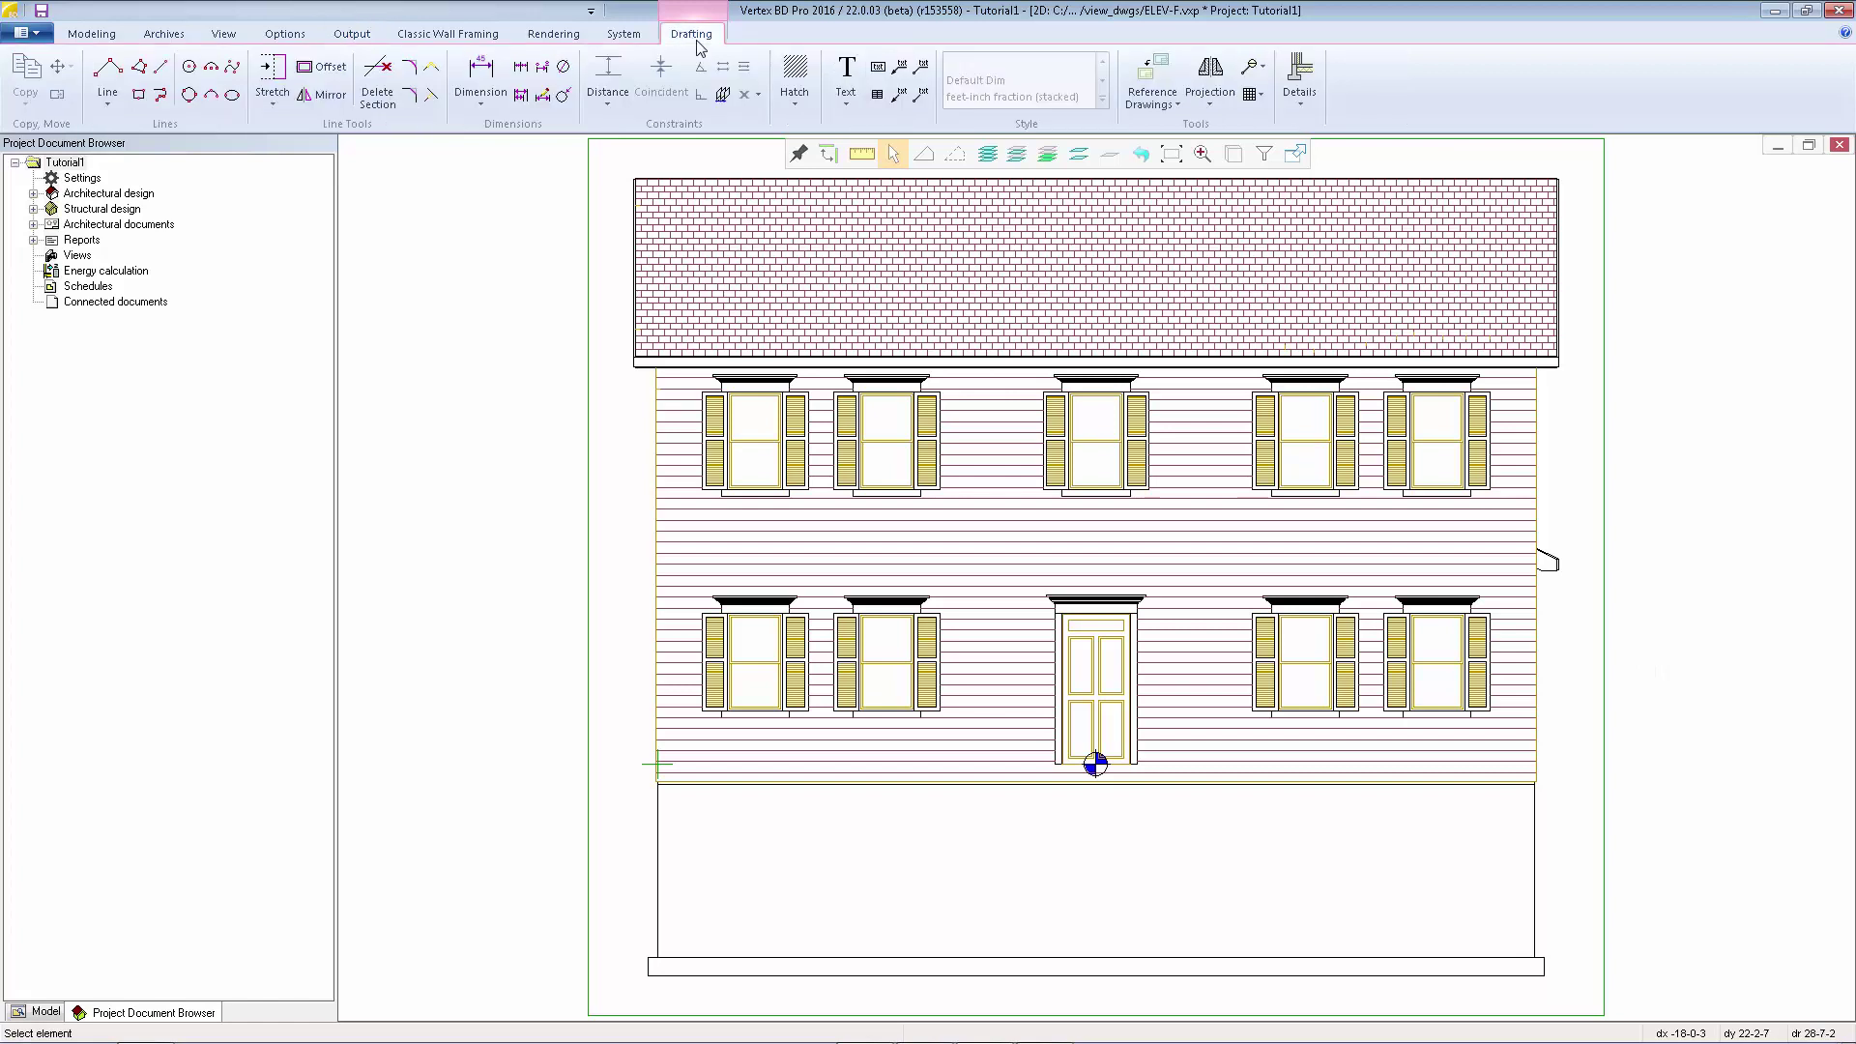
{"action": "left_click", "coordinate": [481, 96]}
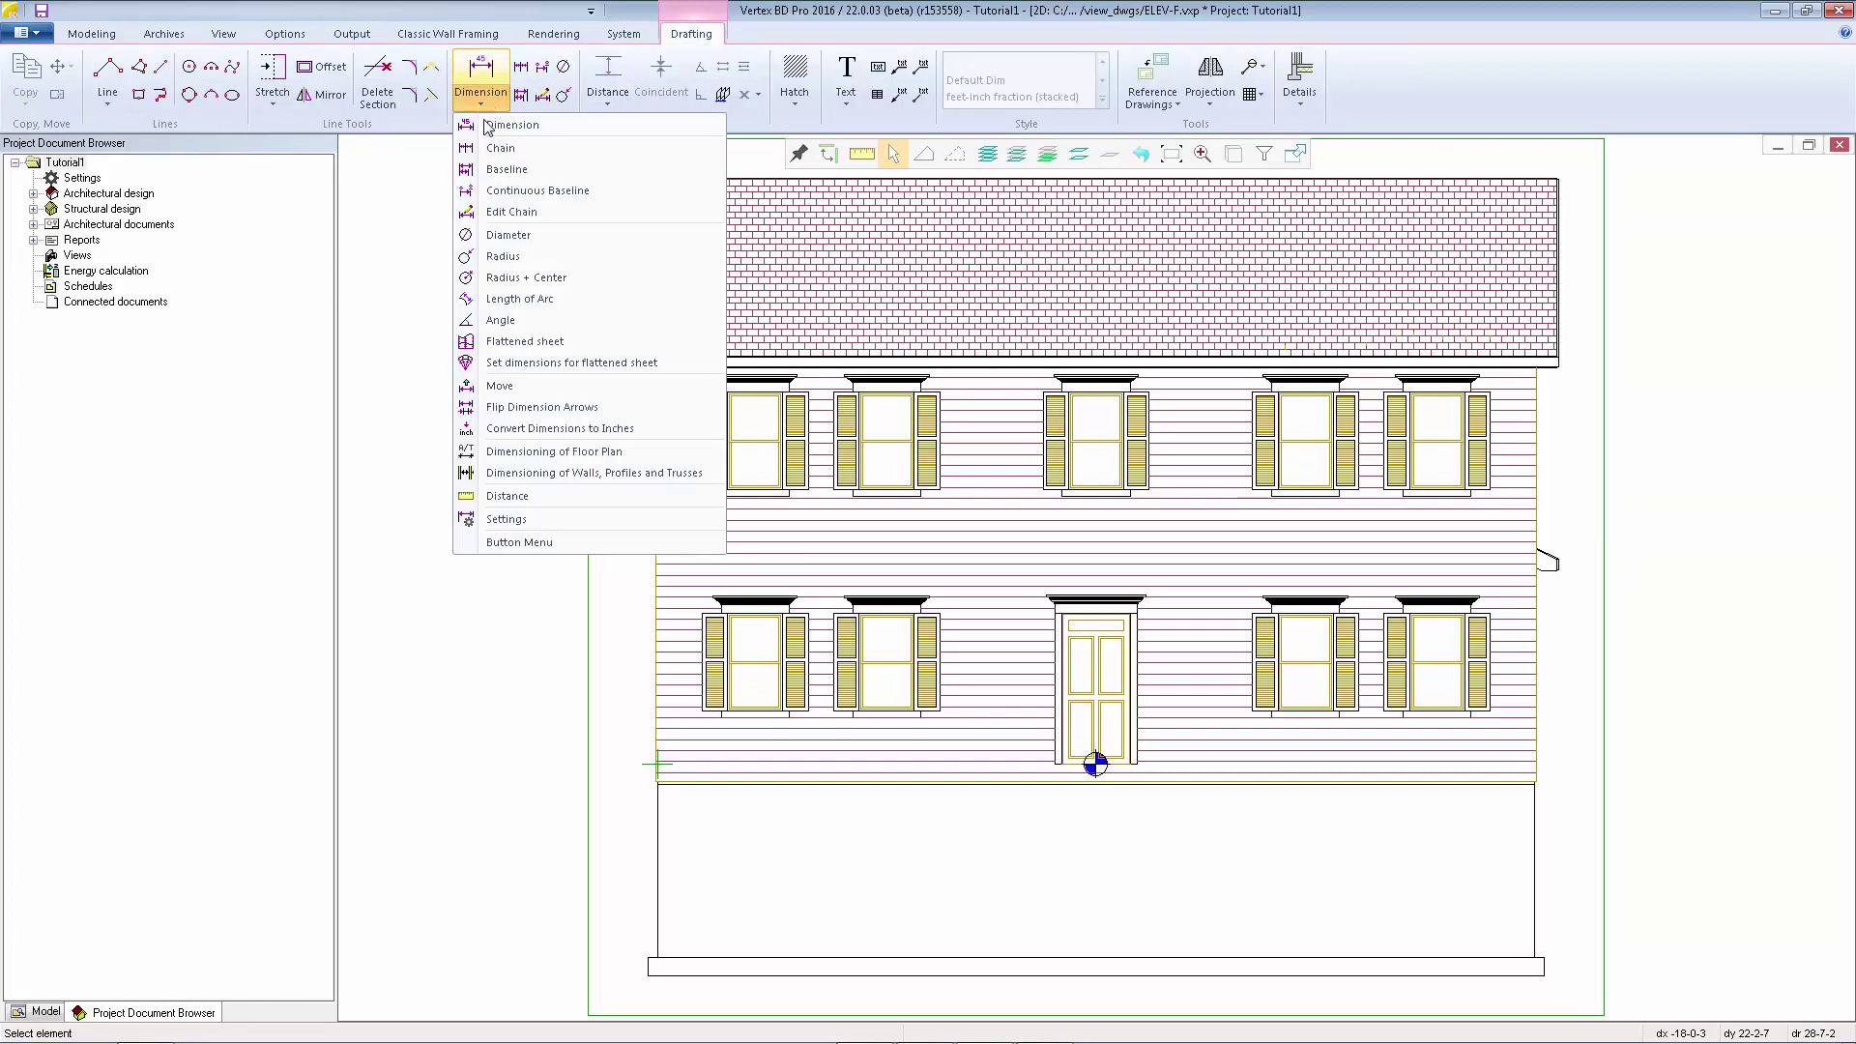
{"action": "left_click", "coordinate": [494, 153]}
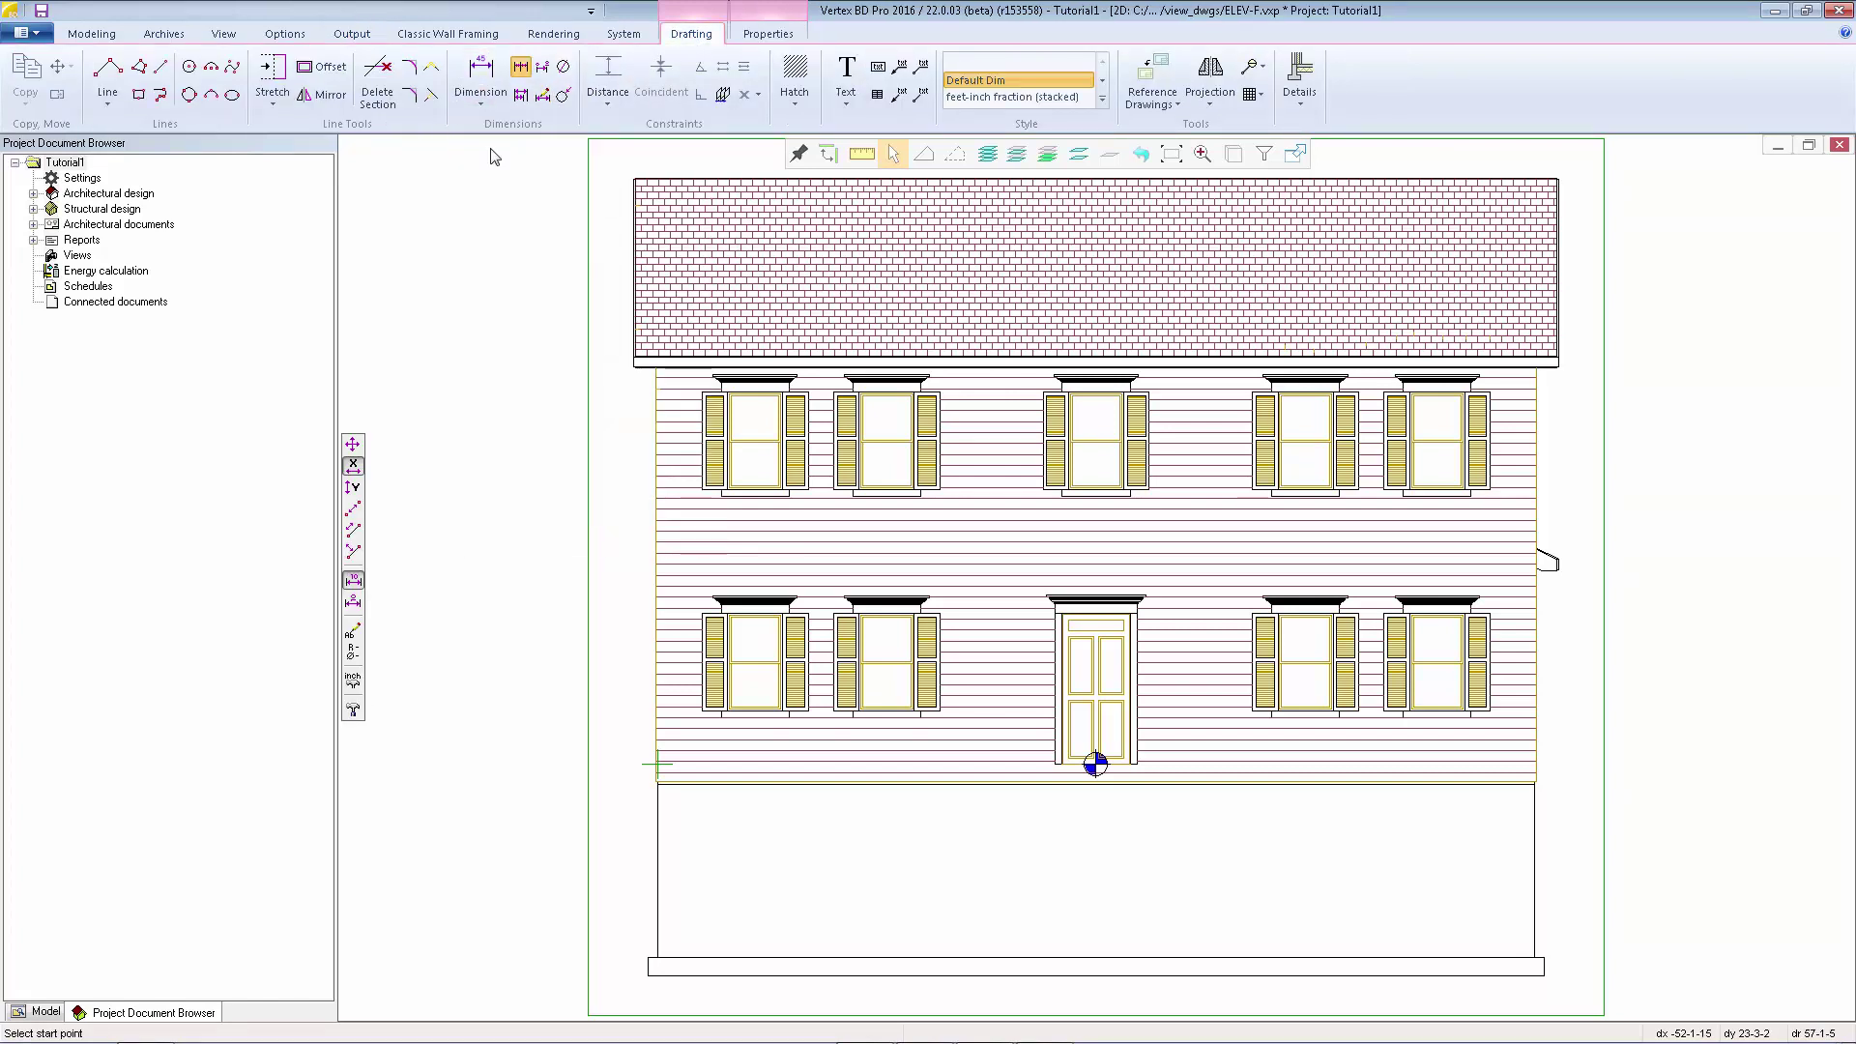
{"action": "left_click", "coordinate": [1102, 99]}
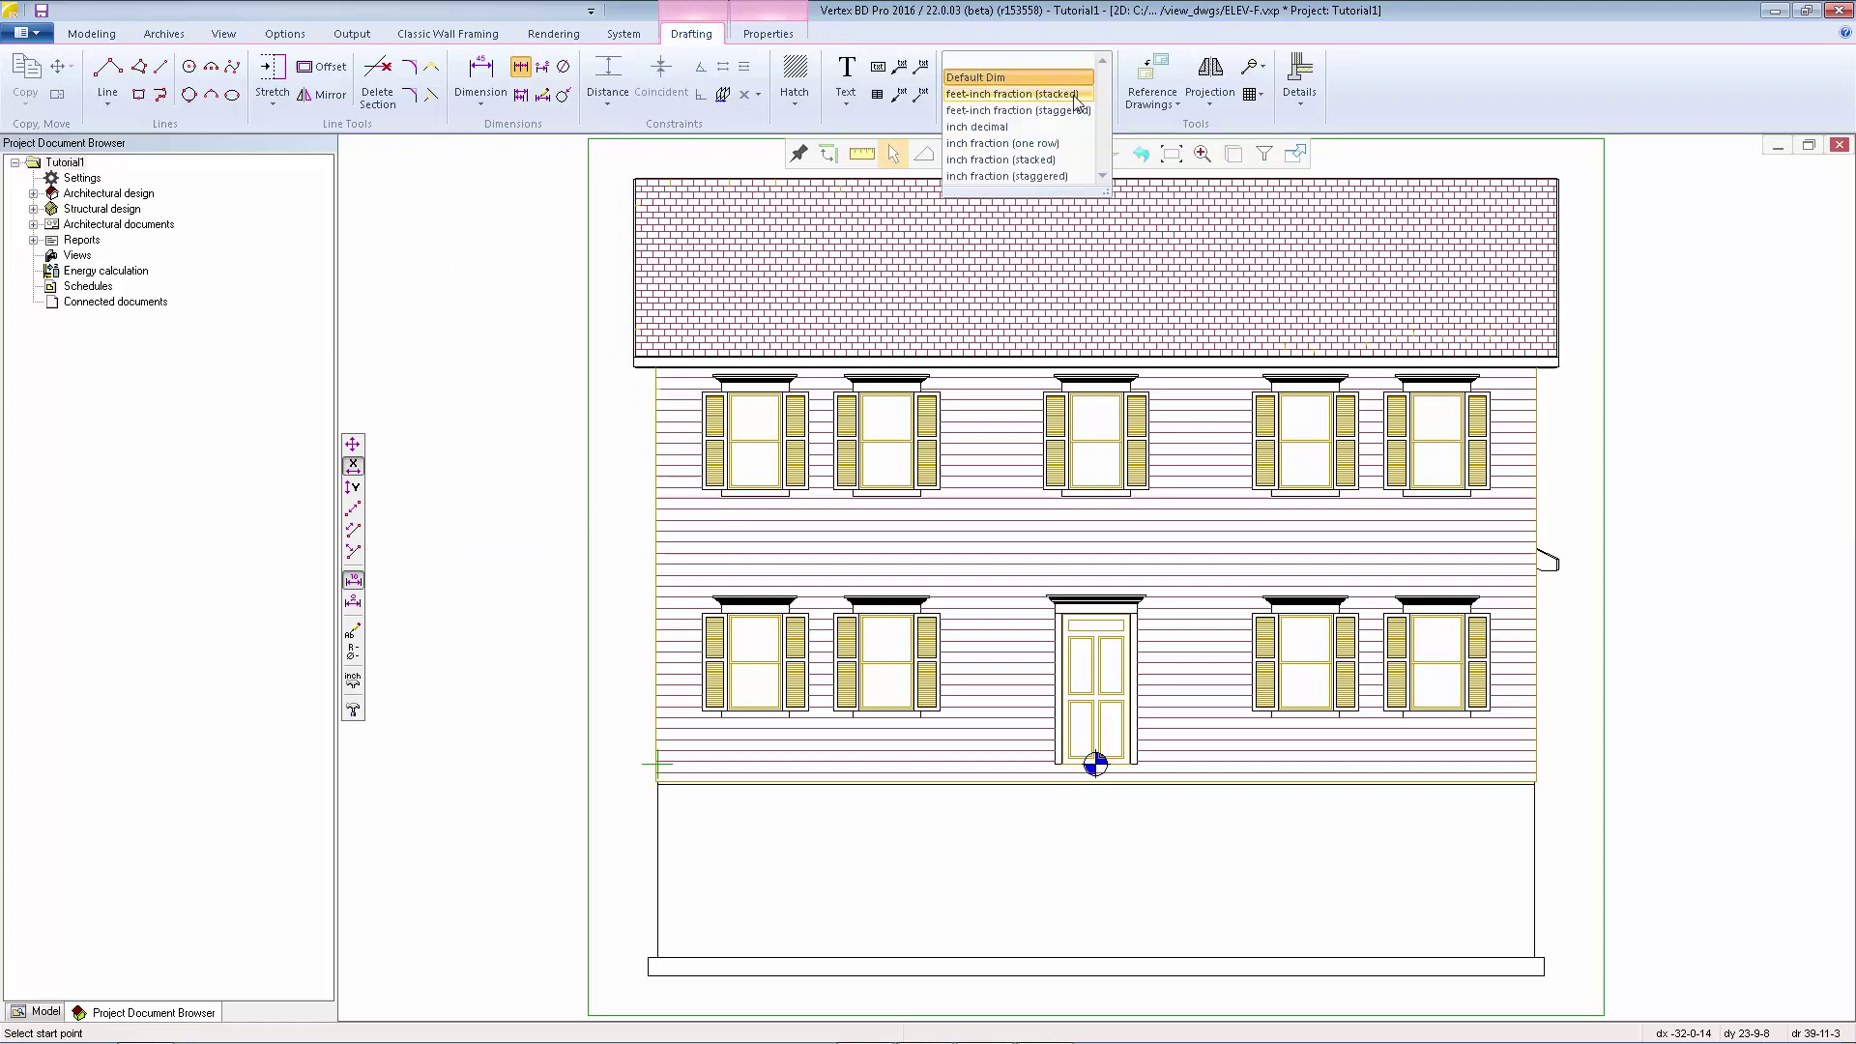
{"action": "left_click", "coordinate": [1018, 110]}
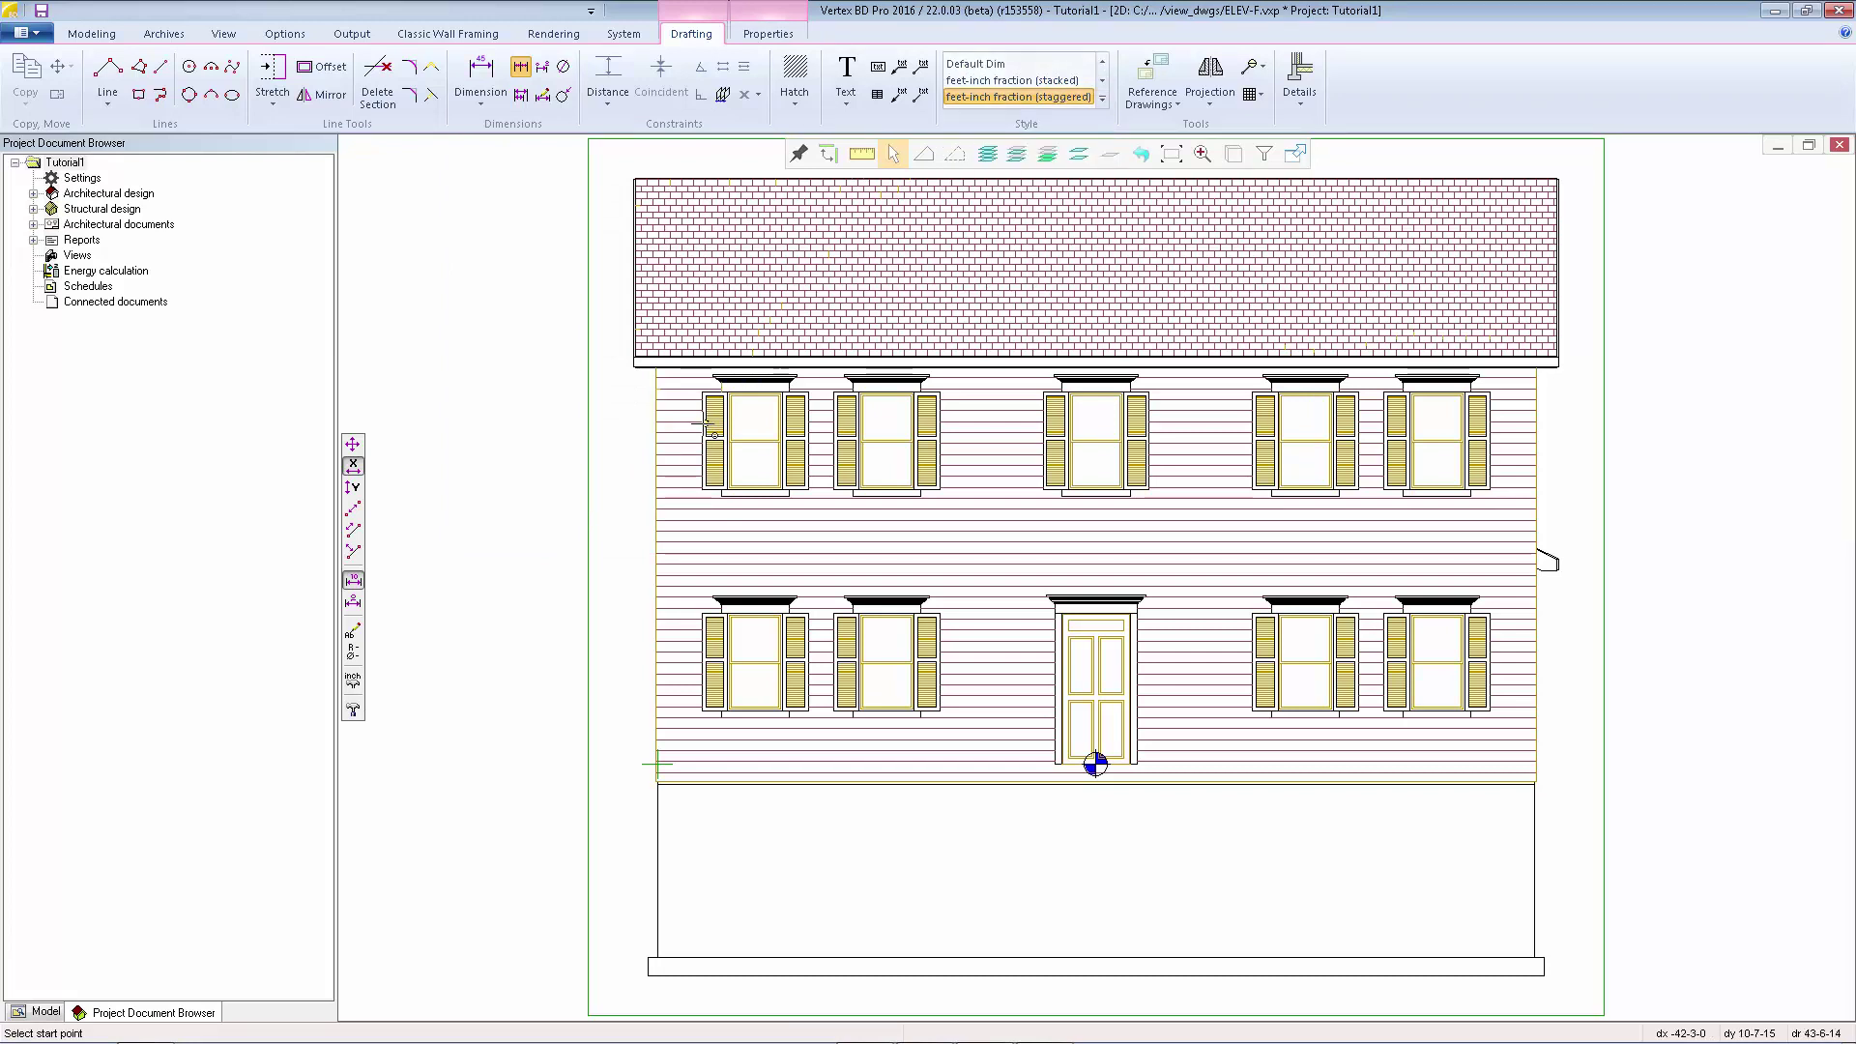
{"action": "left_click", "coordinate": [353, 489]}
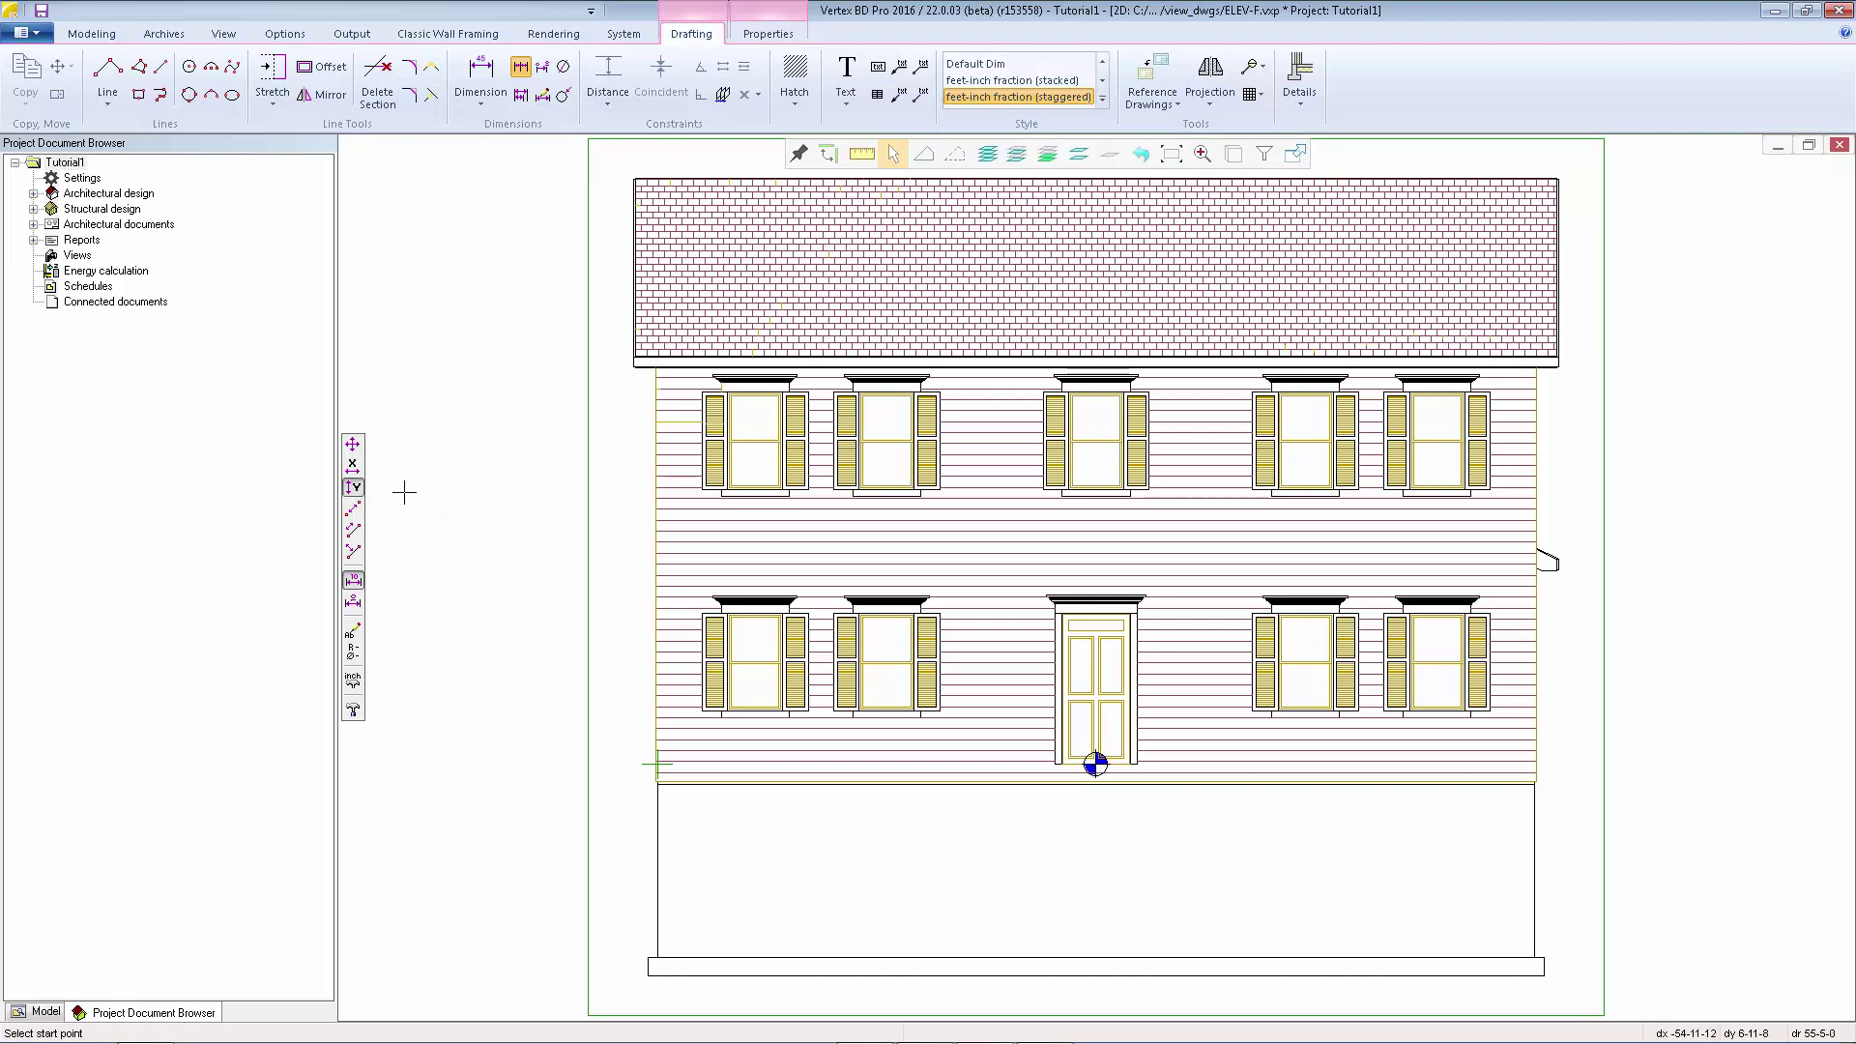
{"action": "left_click", "coordinate": [356, 489]}
{"action": "left_click", "coordinate": [648, 975]}
{"action": "left_click", "coordinate": [646, 958]}
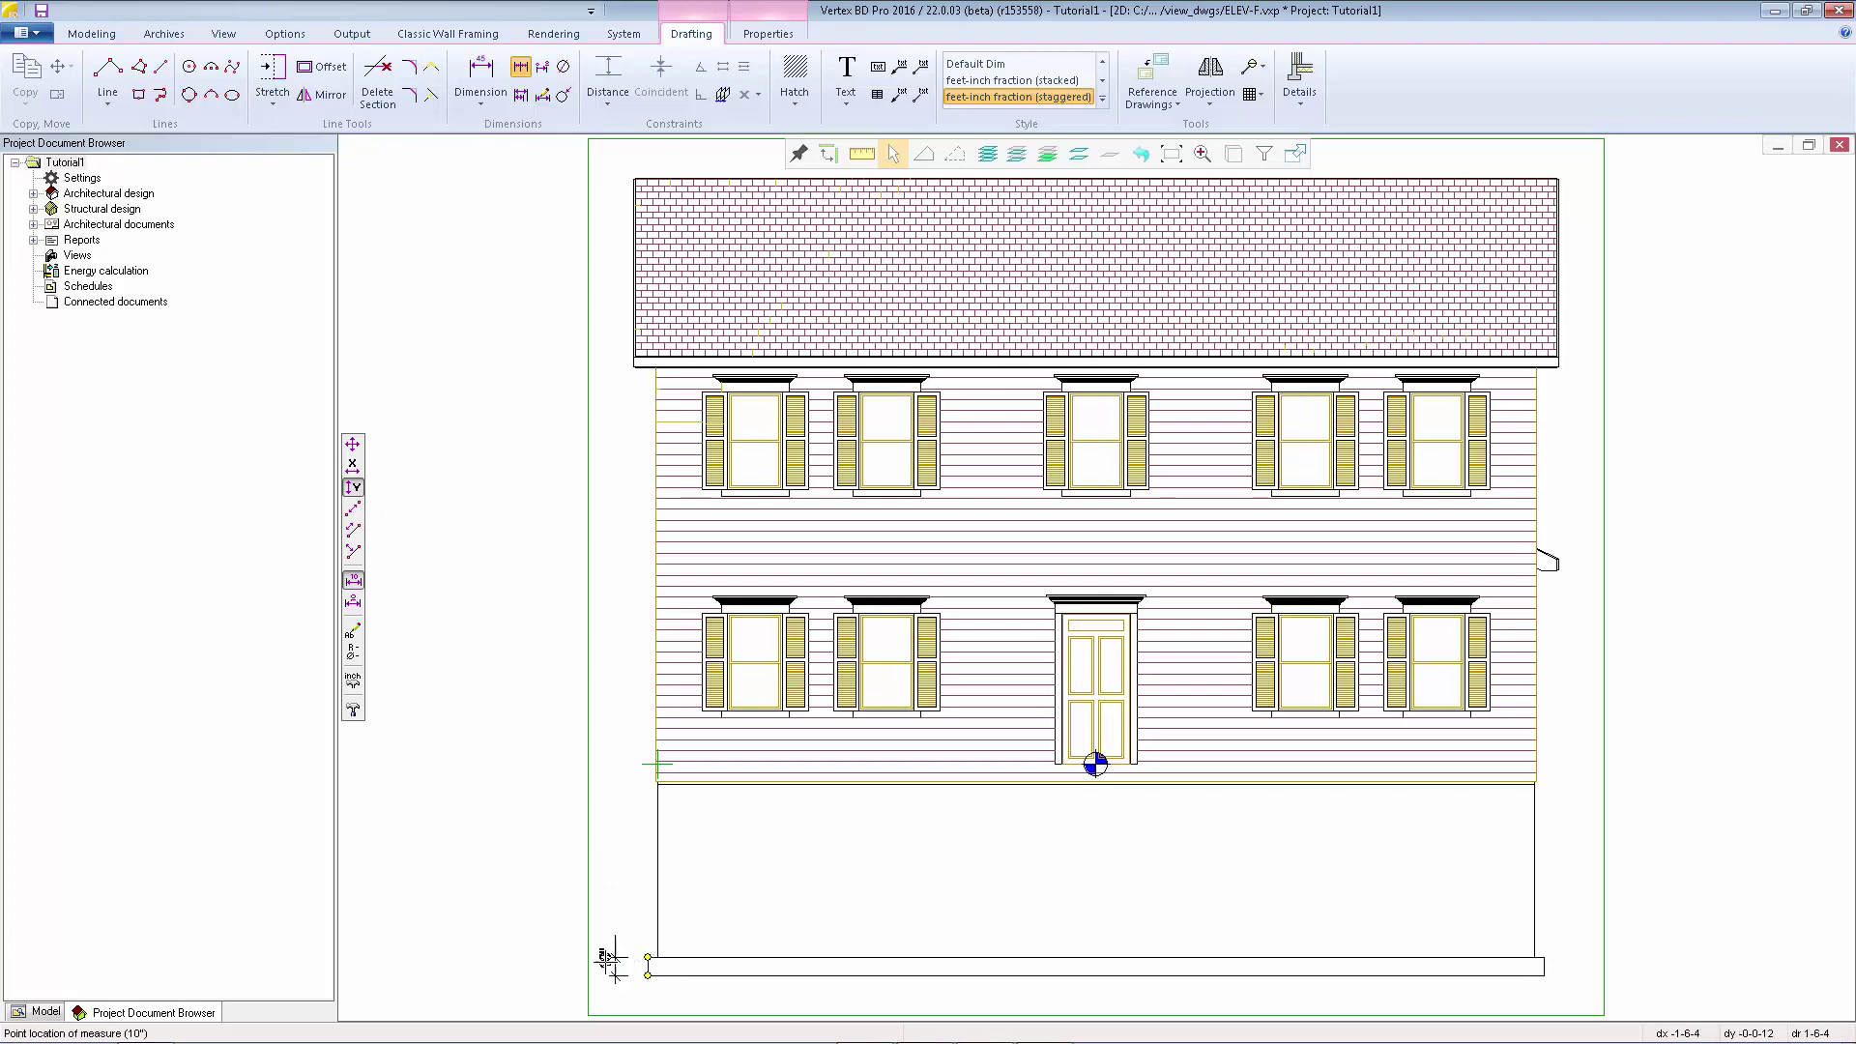
{"action": "left_click", "coordinate": [598, 991]}
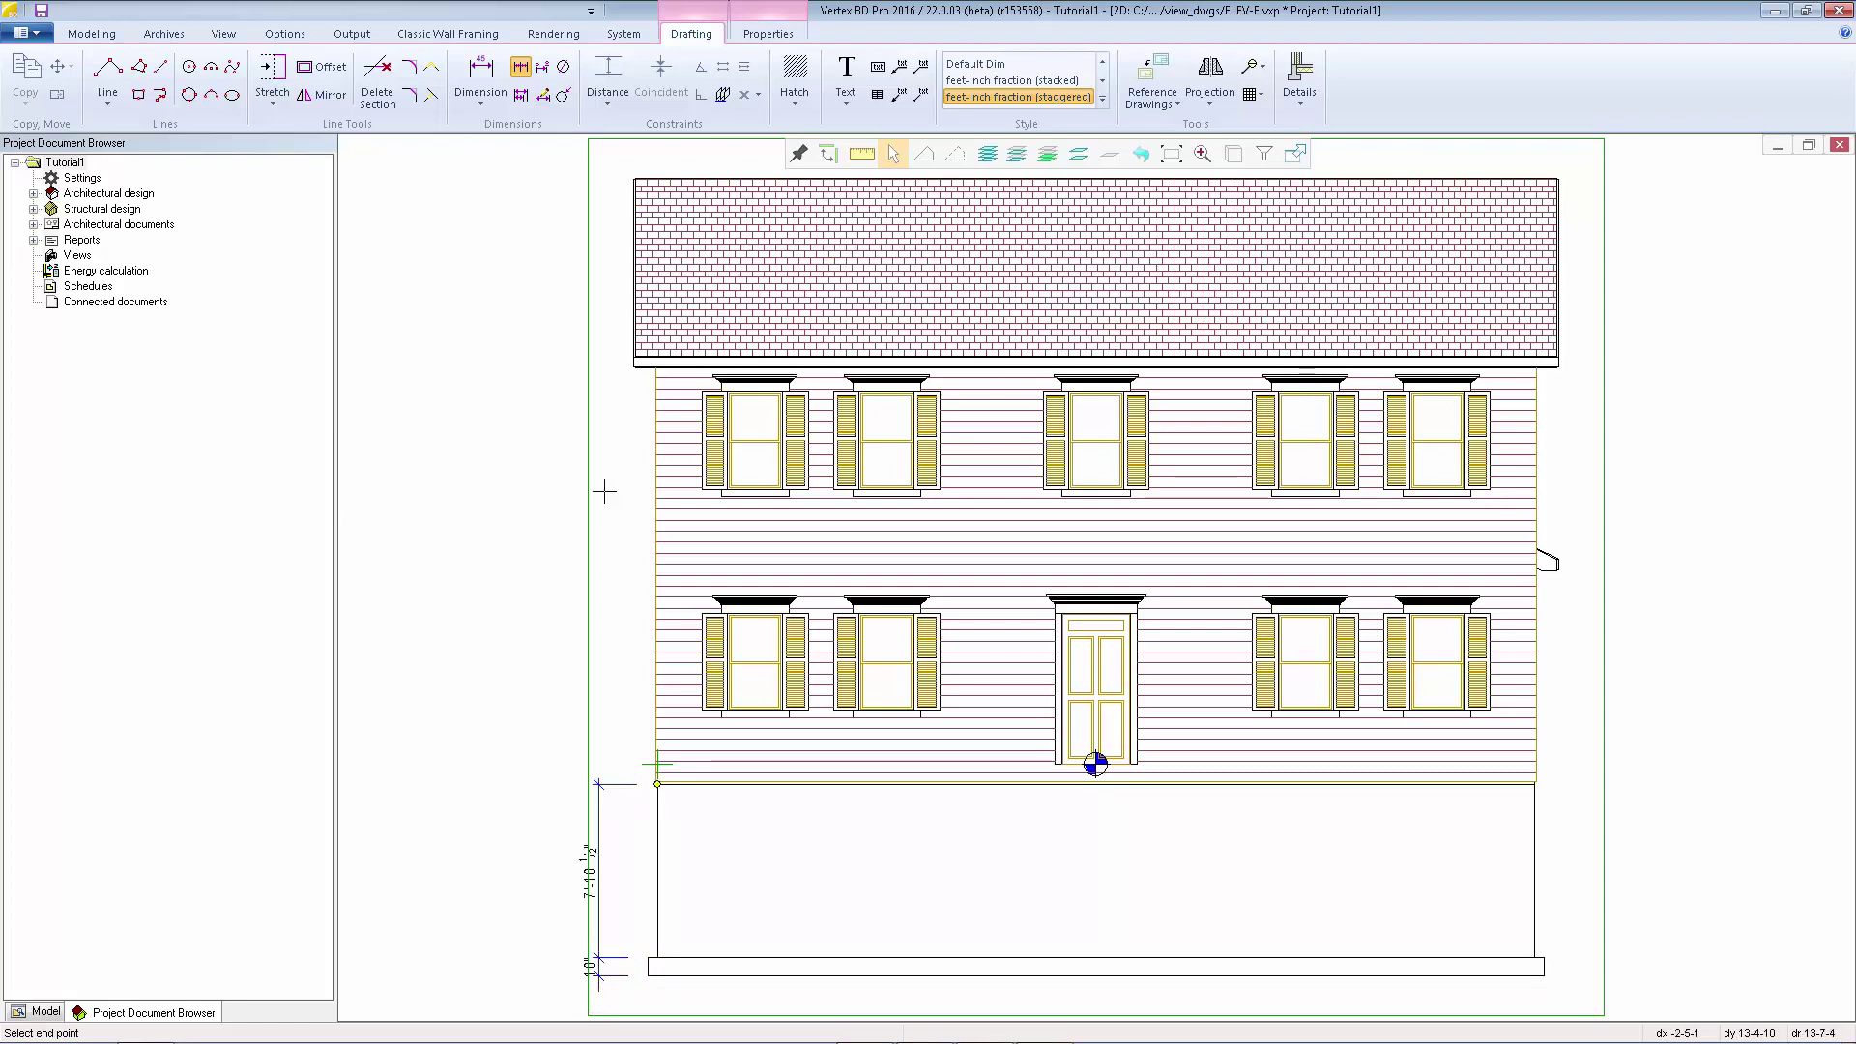
{"action": "left_click", "coordinate": [635, 367]}
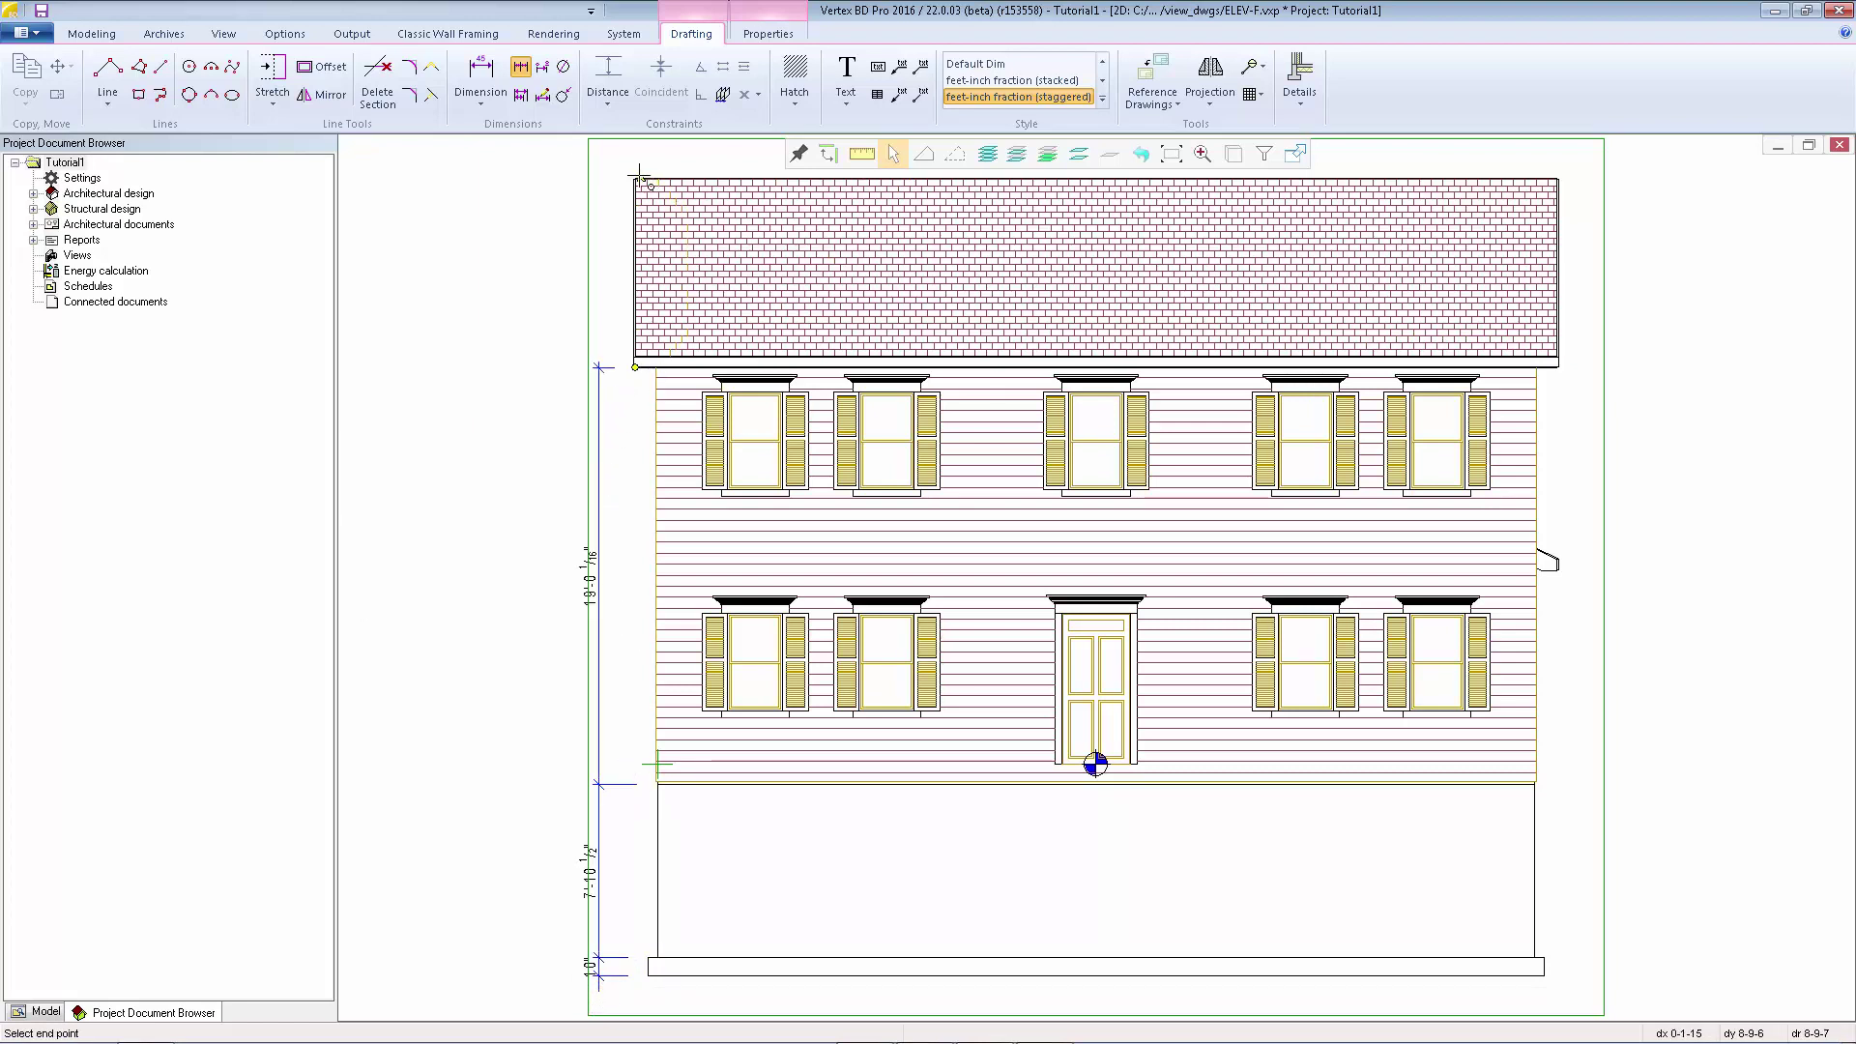
{"action": "left_click", "coordinate": [642, 178]}
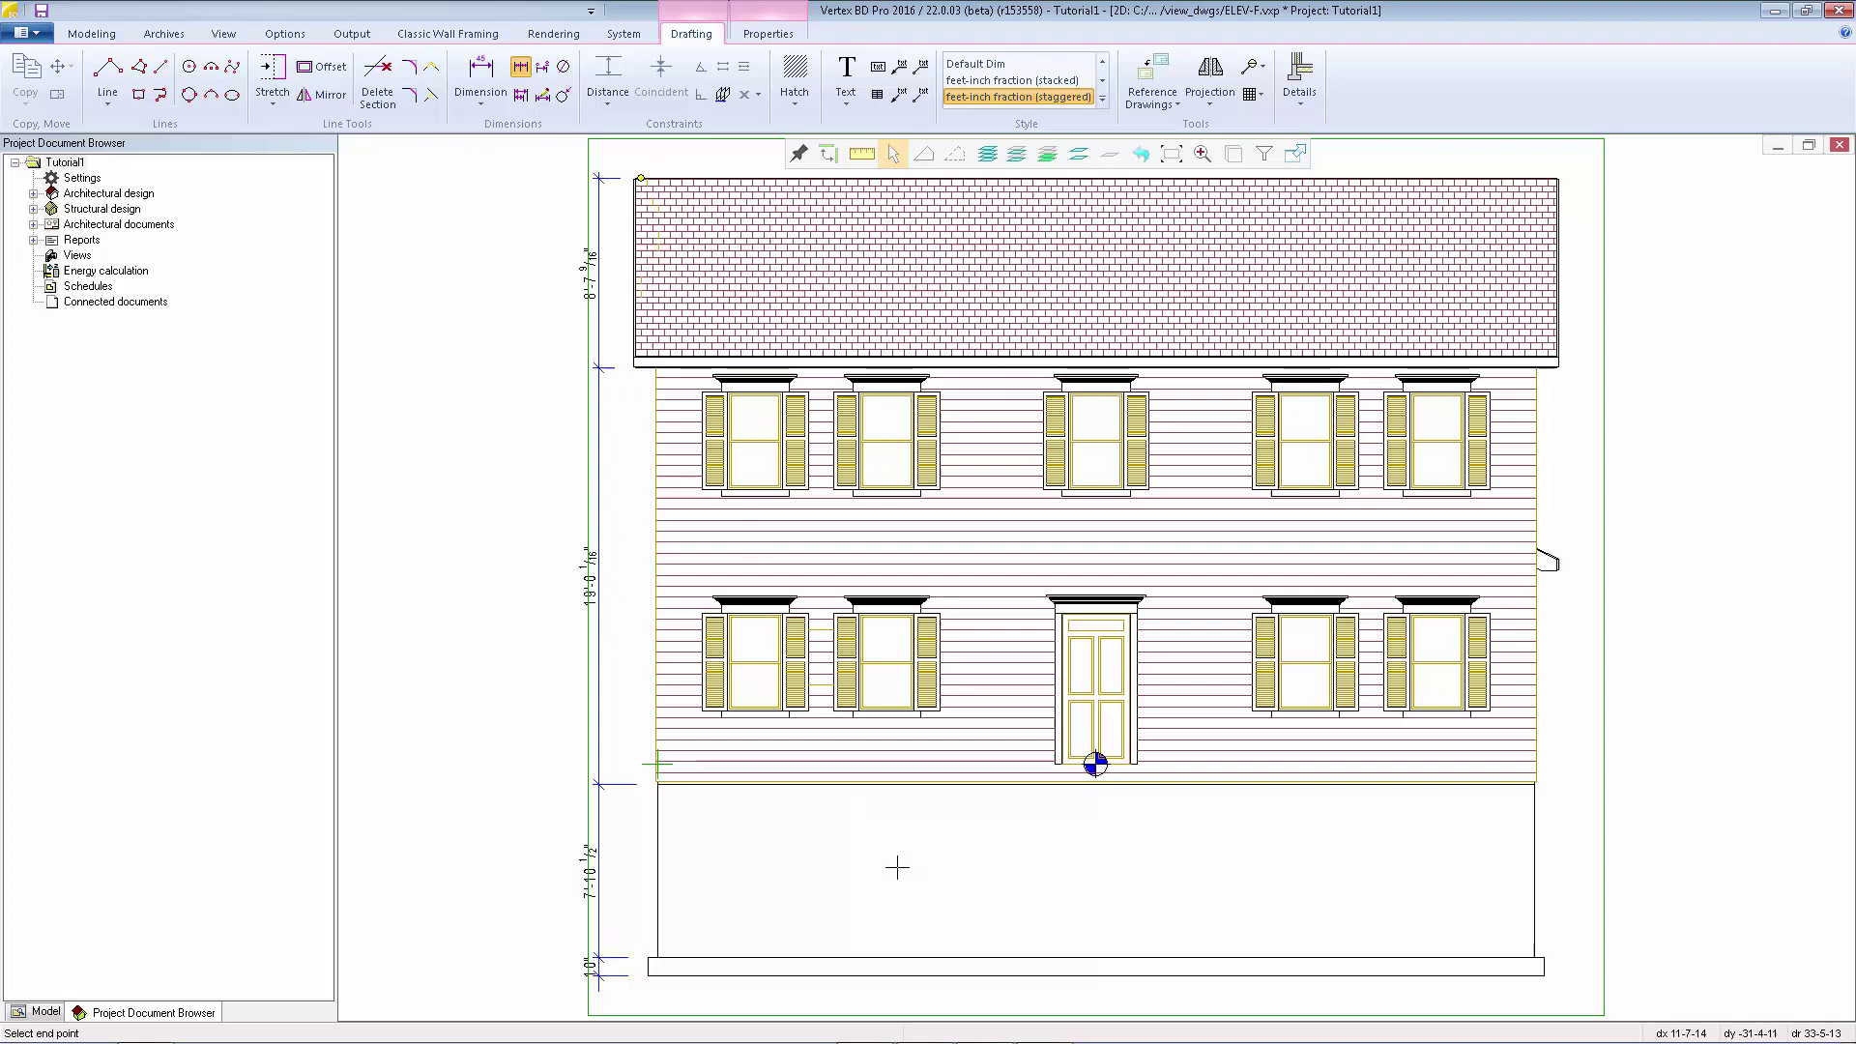
{"action": "right_click", "coordinate": [830, 869]}
Dimension the foundation's full width horizontally as 40'-0" below the elevation.
{"action": "left_click", "coordinate": [648, 974]}
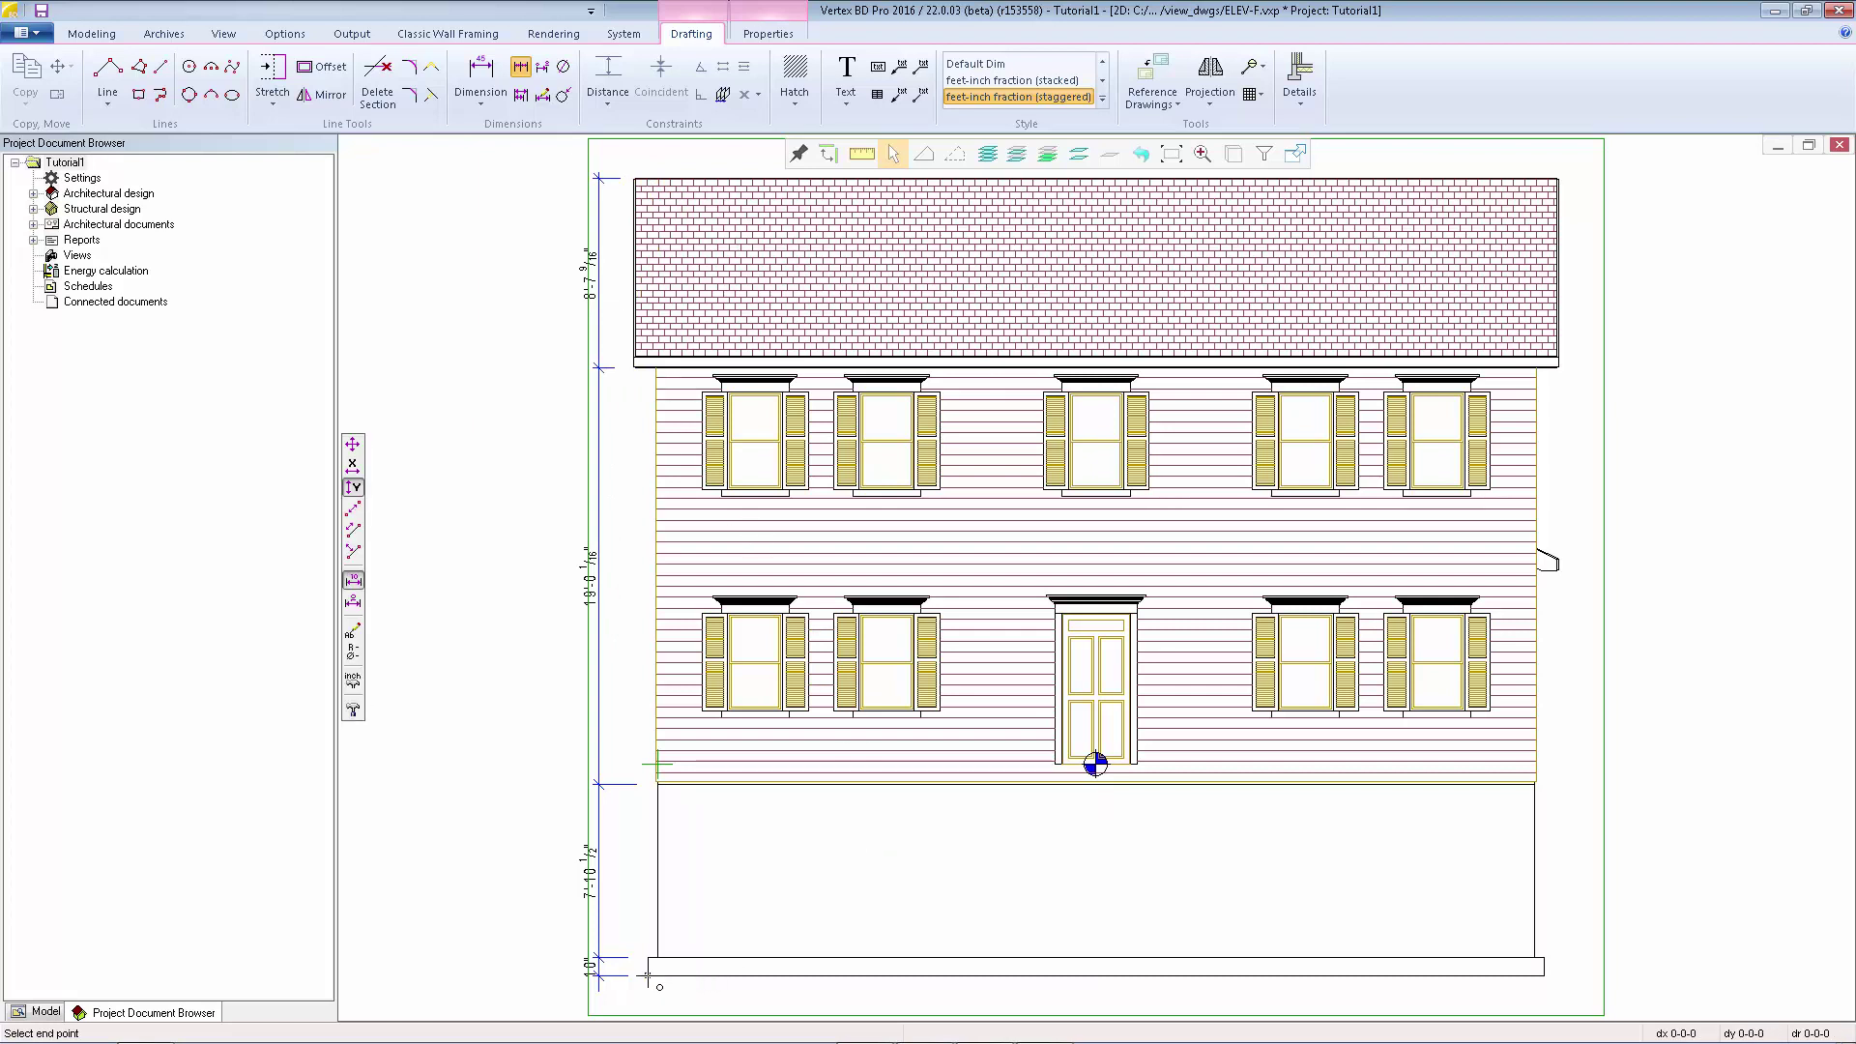
{"action": "left_click", "coordinate": [657, 957]}
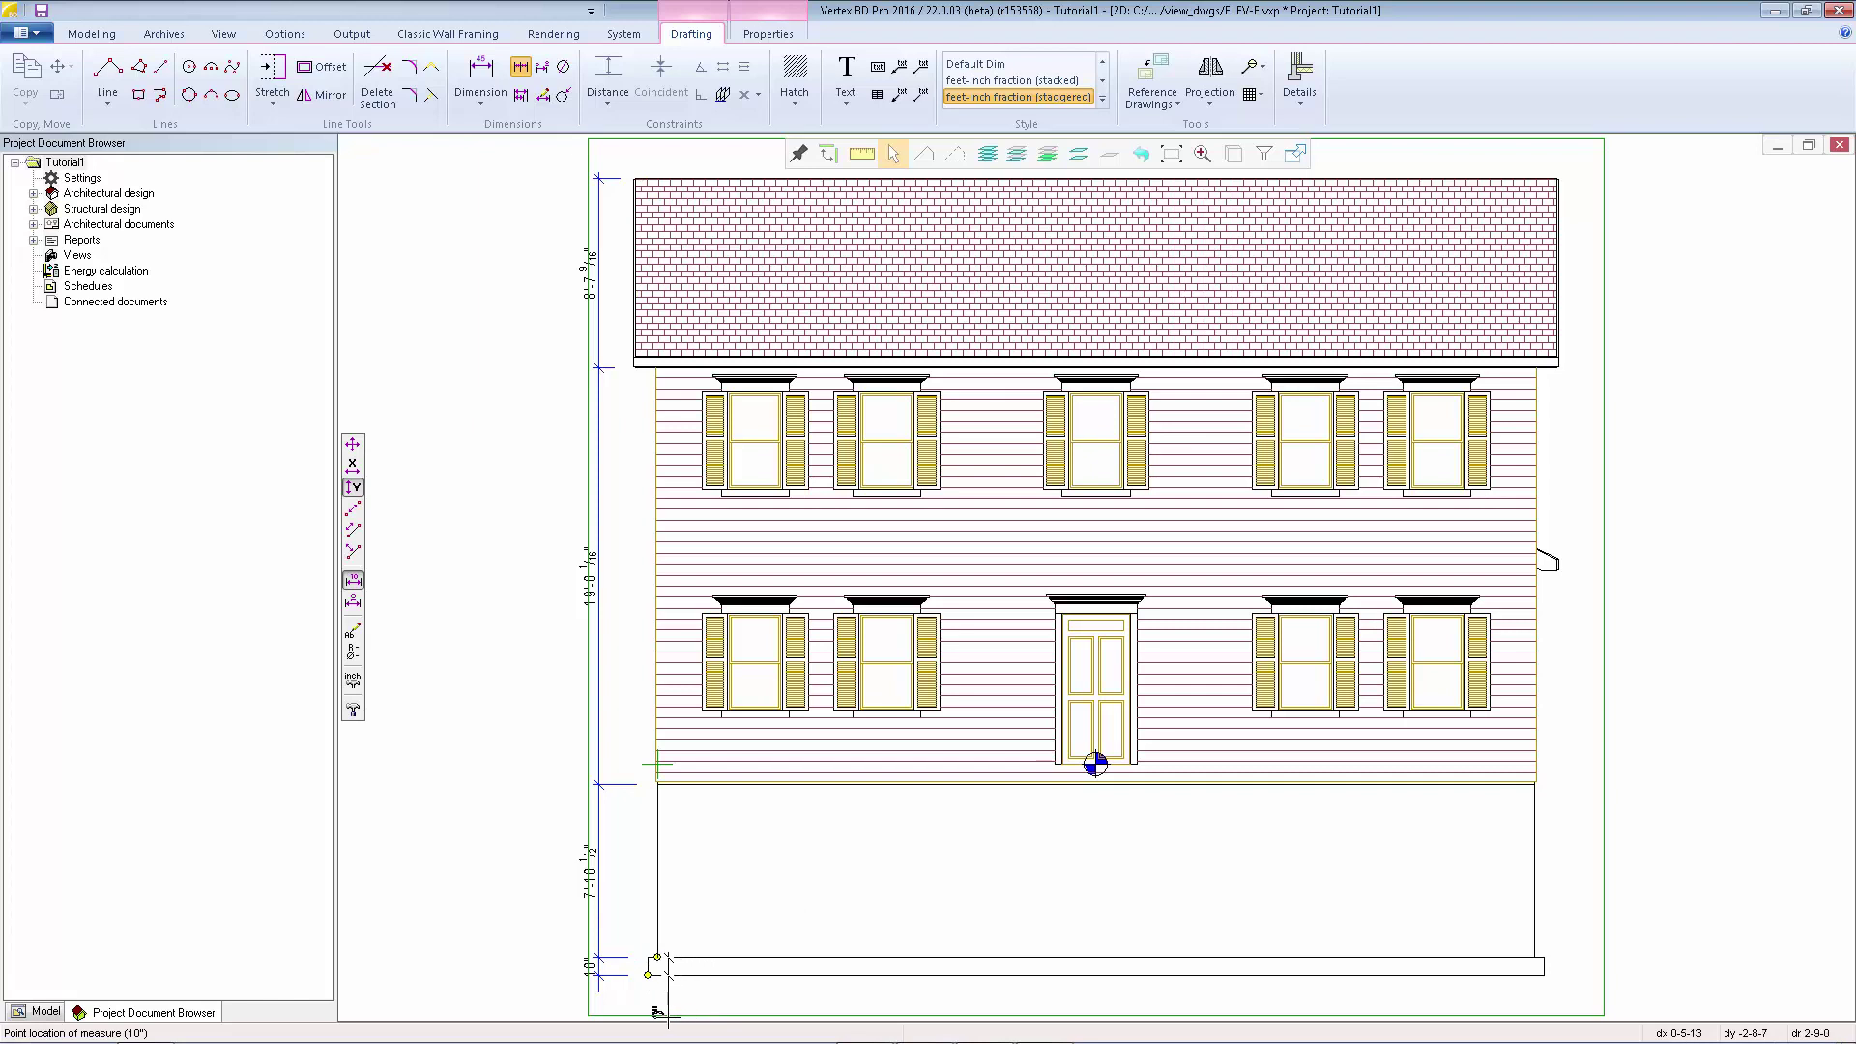
{"action": "left_click", "coordinate": [353, 466]}
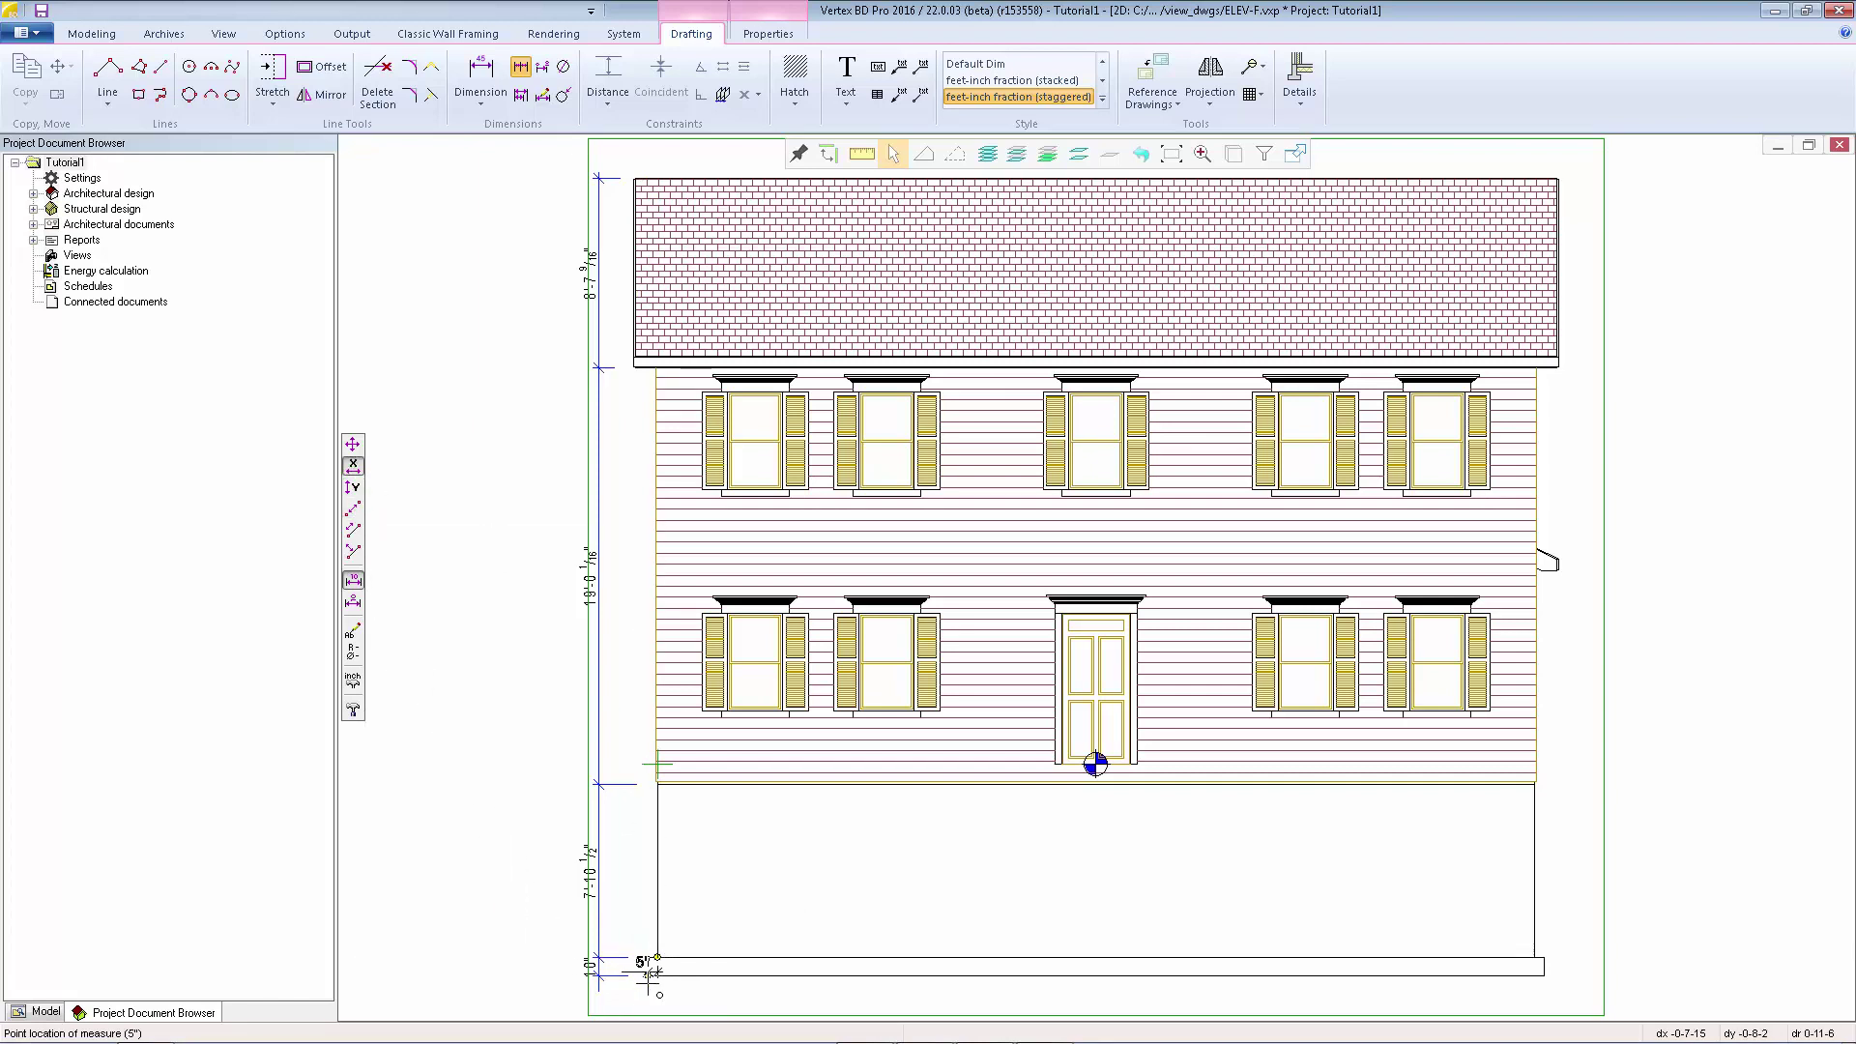
{"action": "left_click", "coordinate": [633, 1003]}
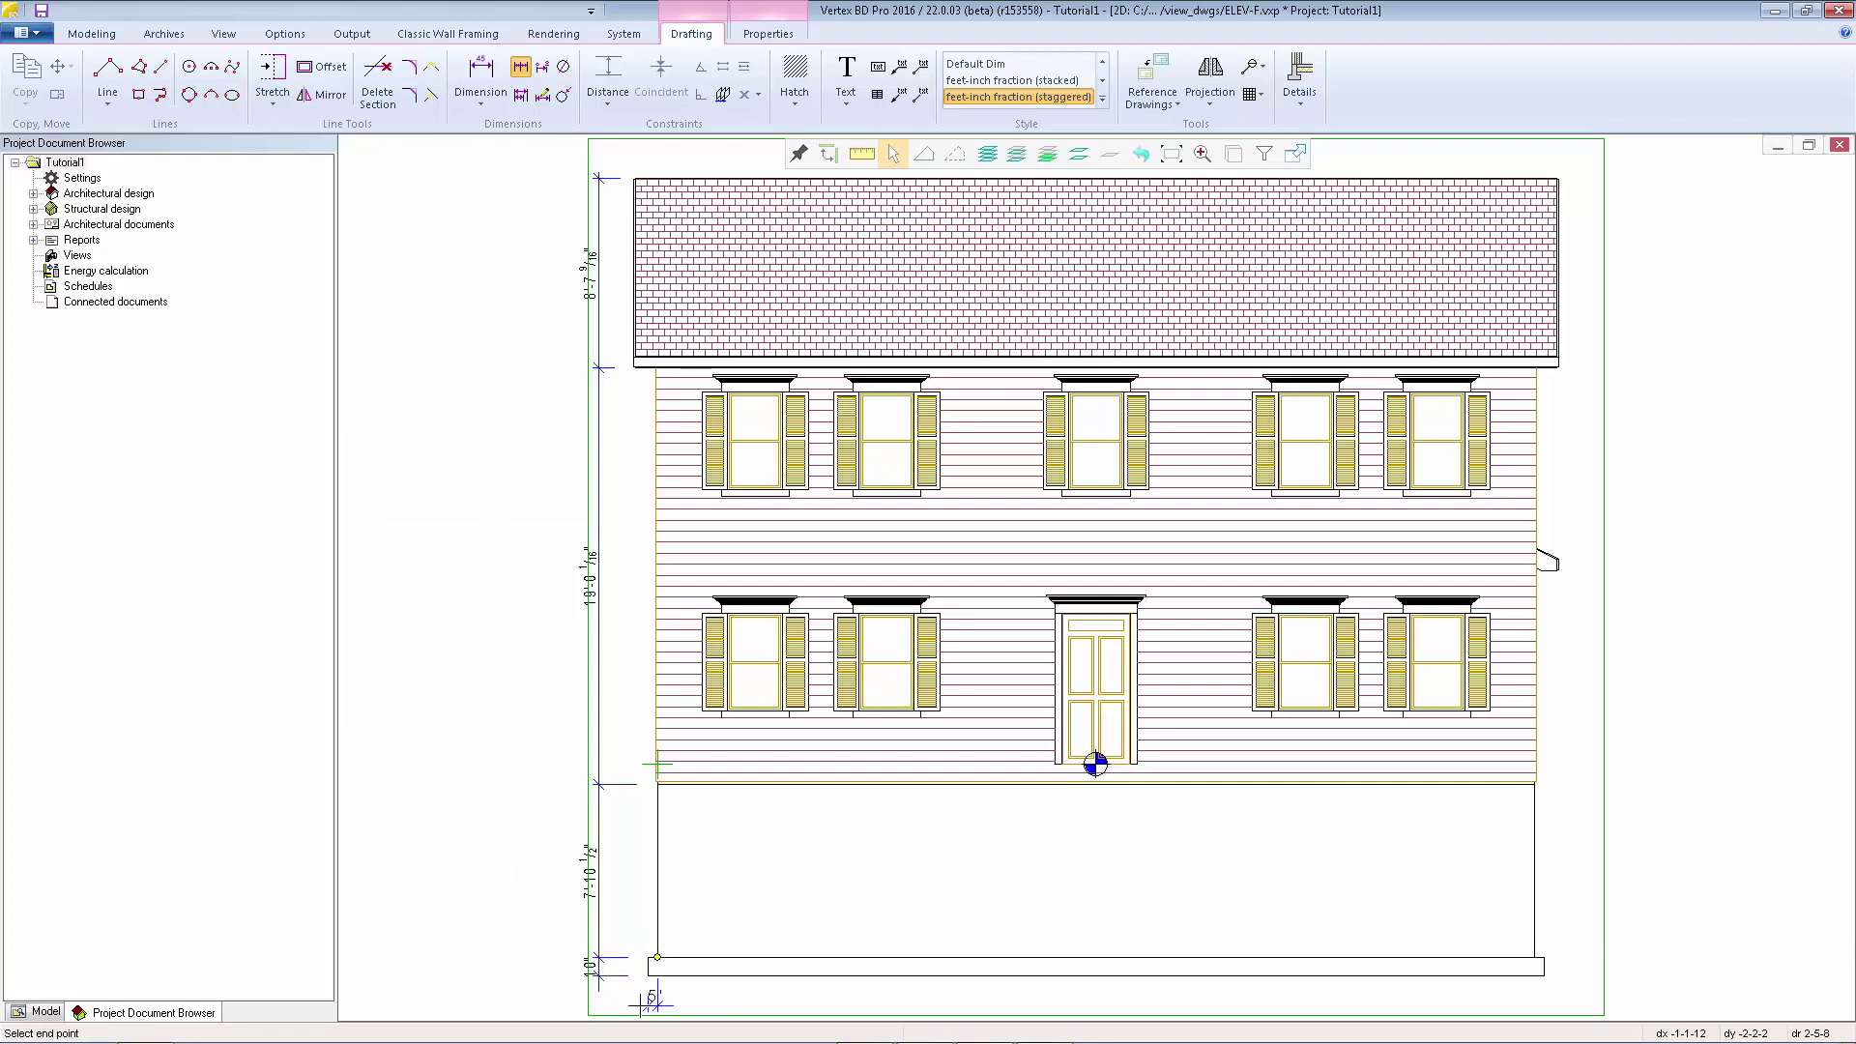
{"action": "left_click", "coordinate": [1533, 959]}
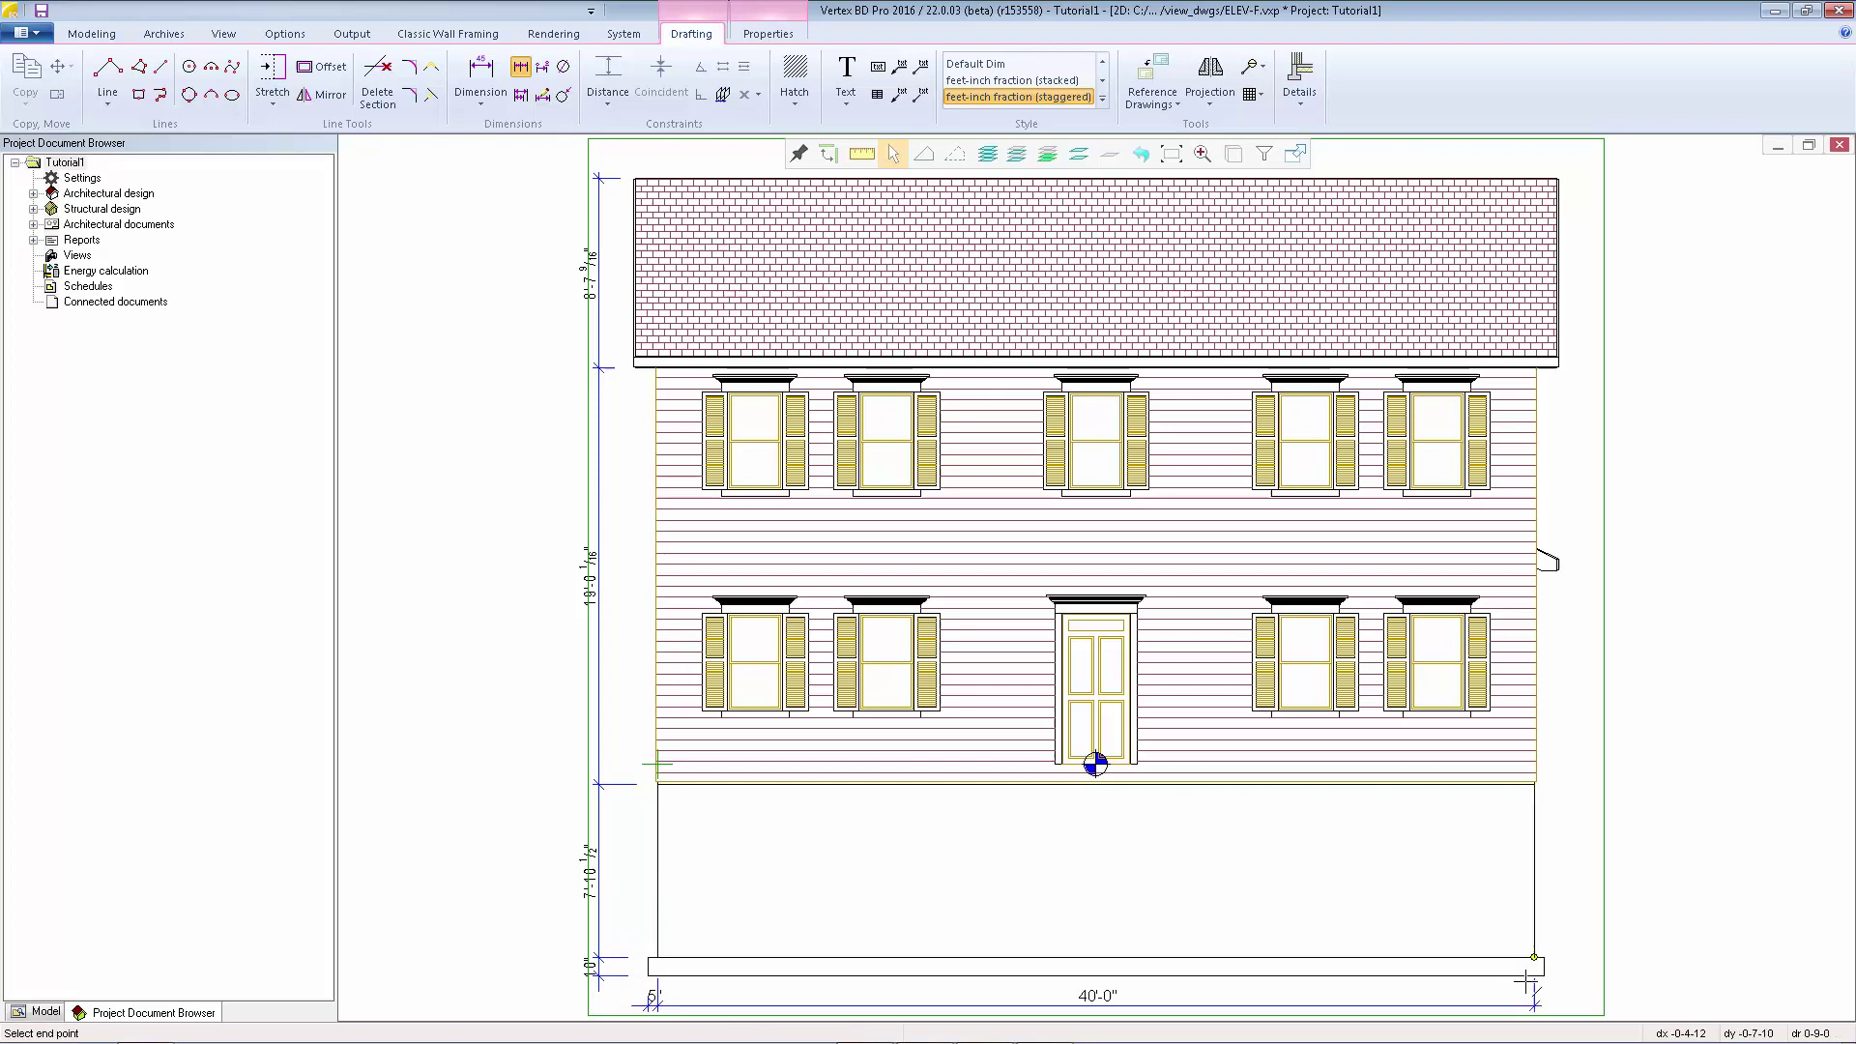
{"action": "left_click", "coordinate": [1544, 974]}
Start an open polyline on the 93 Dashing Ground Line layer.
{"action": "key", "text": "Escape"}
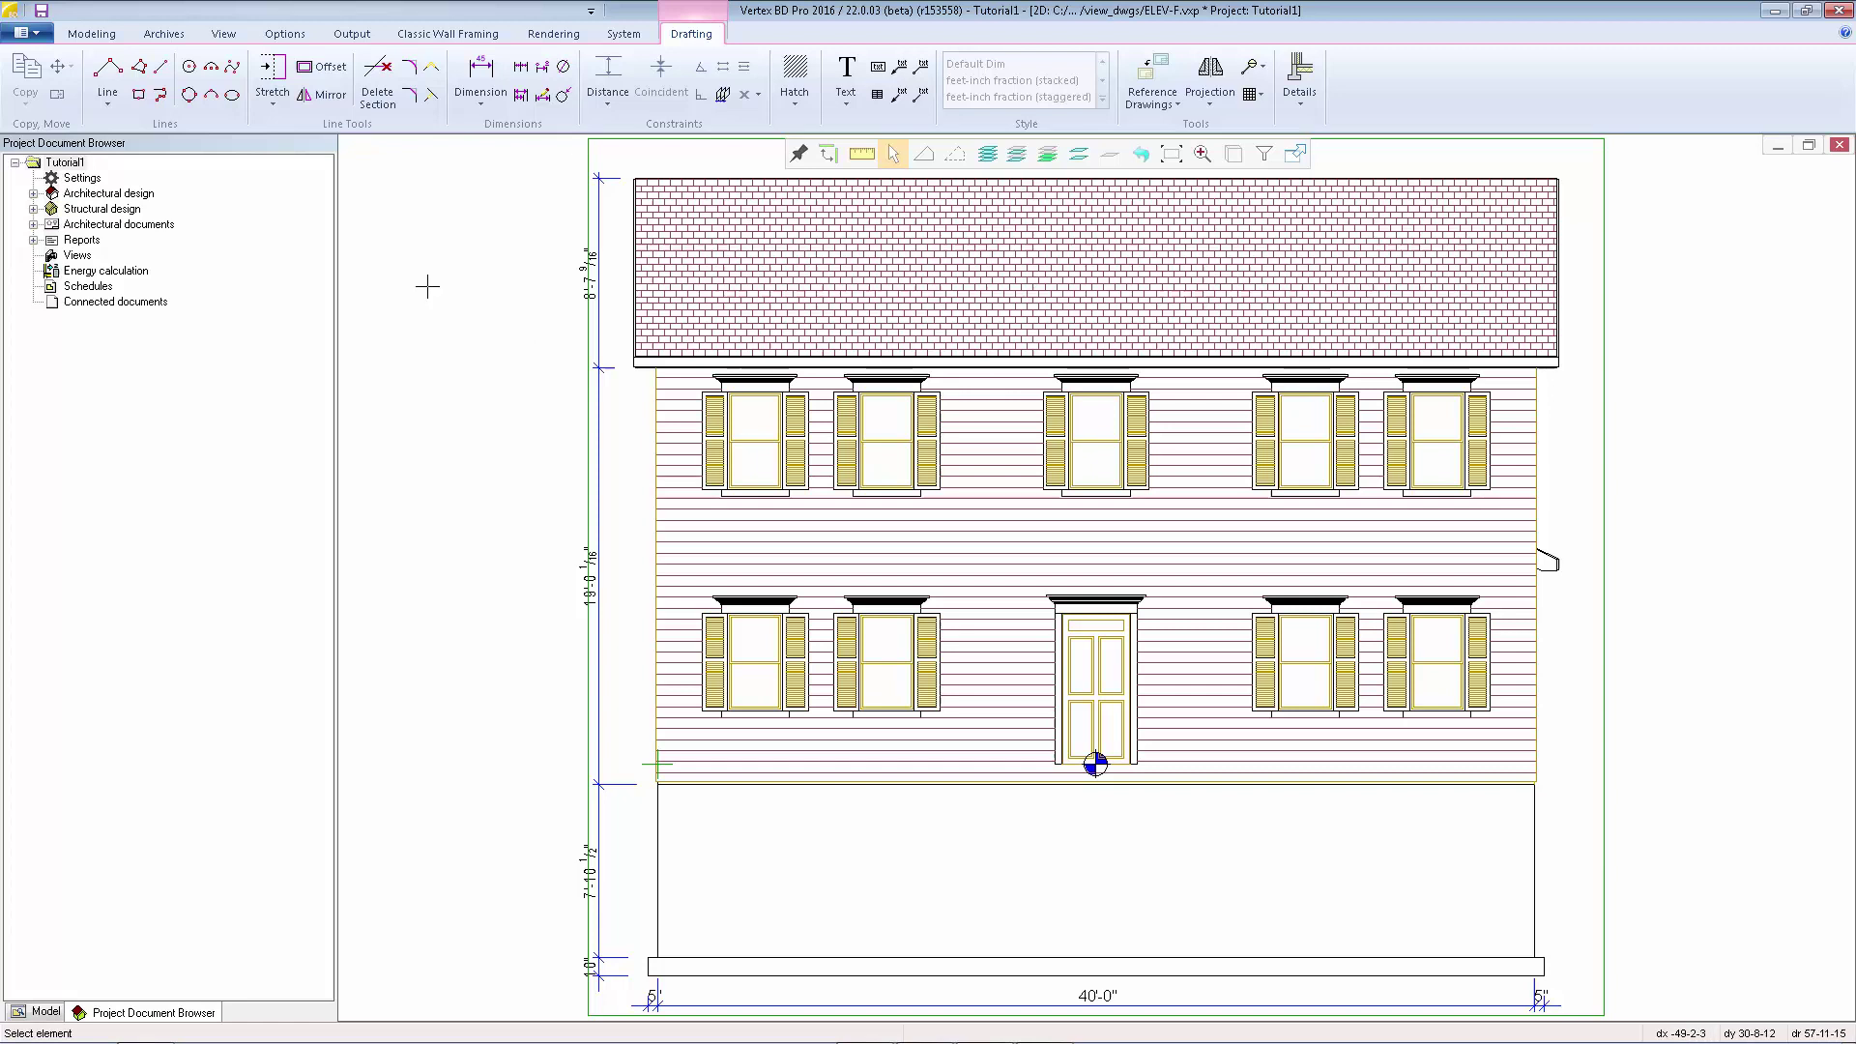
{"action": "left_click", "coordinate": [110, 98]}
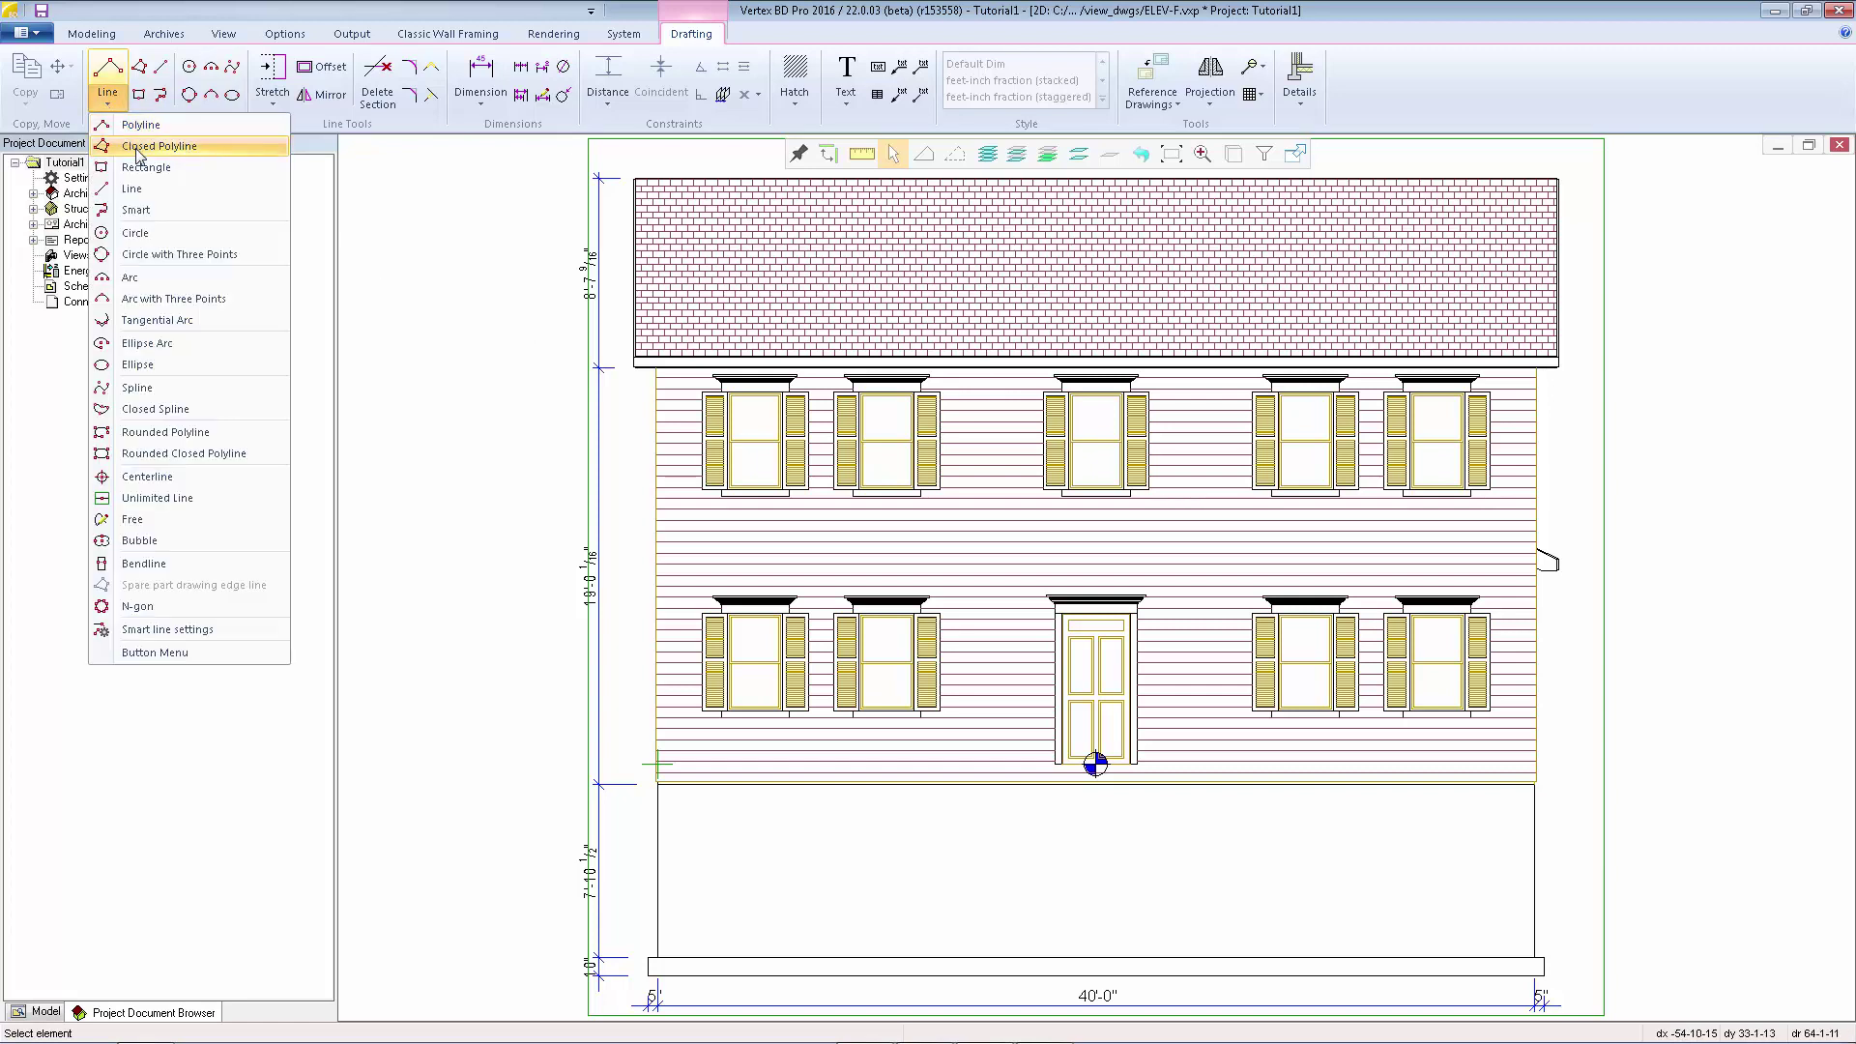
{"action": "left_click", "coordinate": [145, 126]}
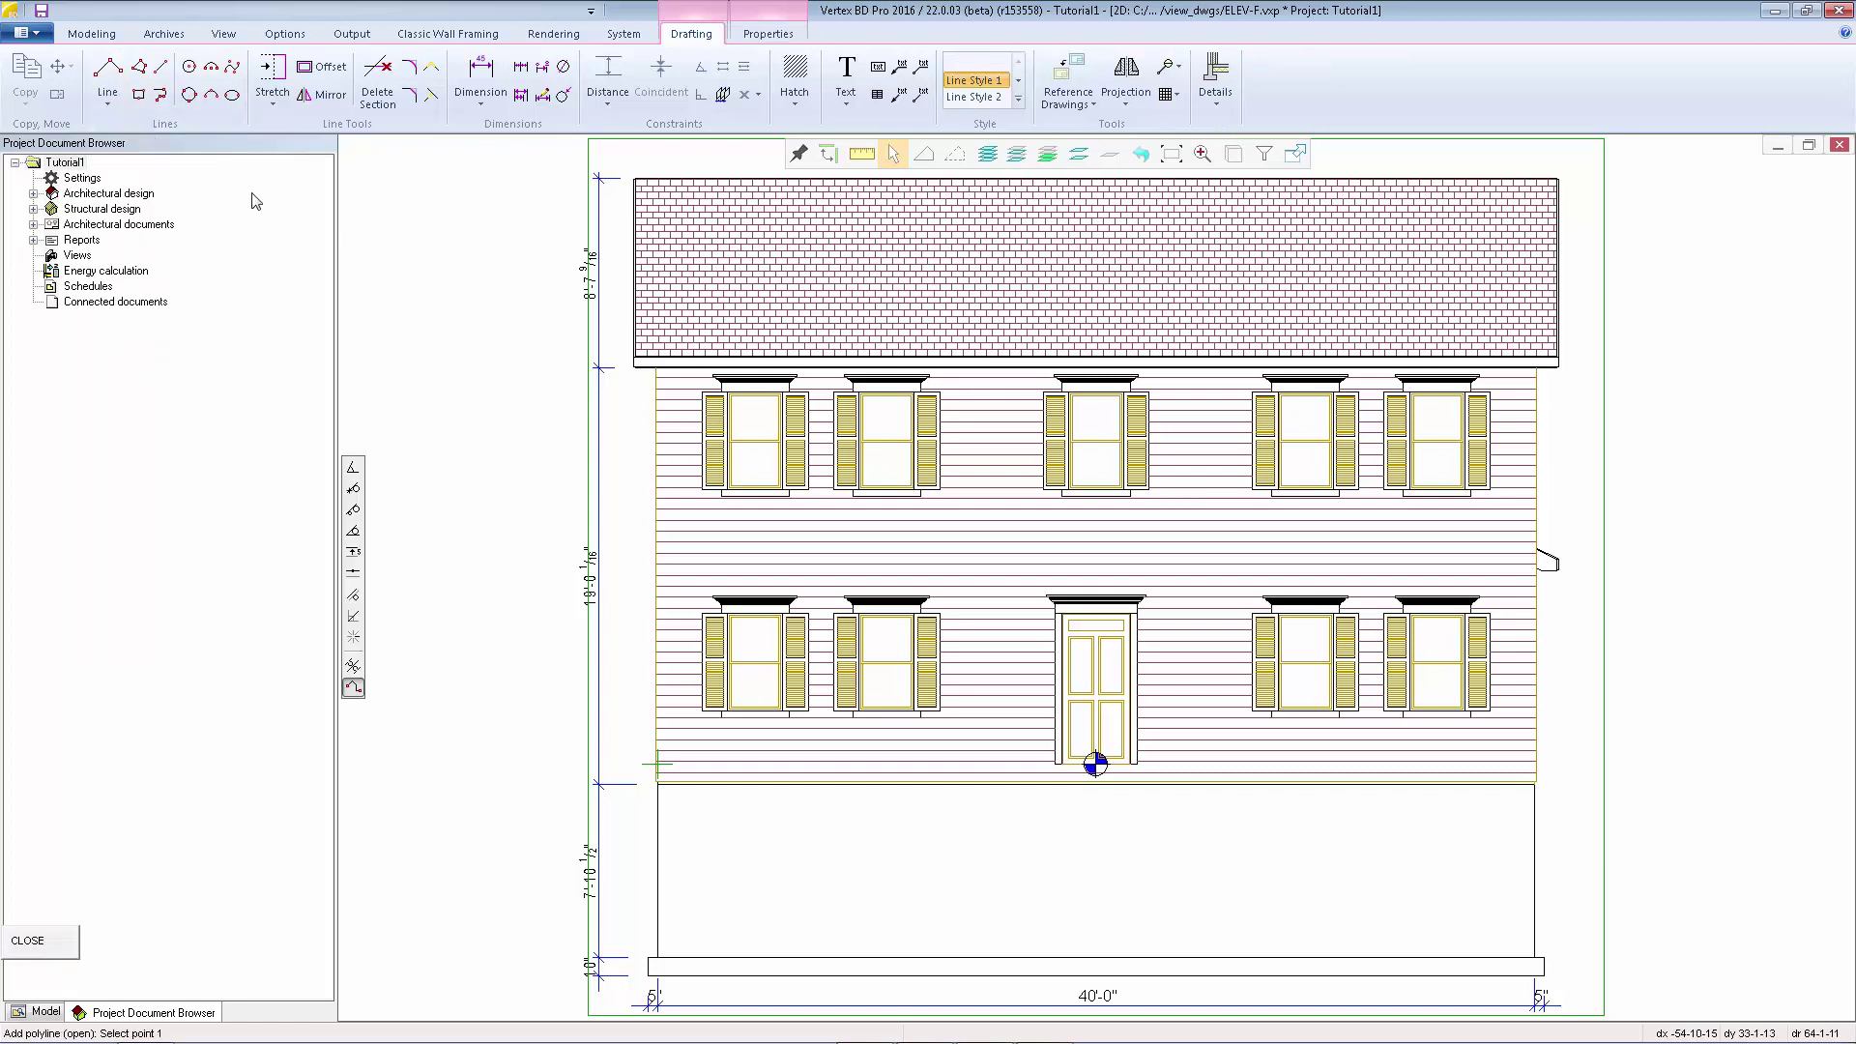
{"action": "left_click", "coordinate": [763, 35]}
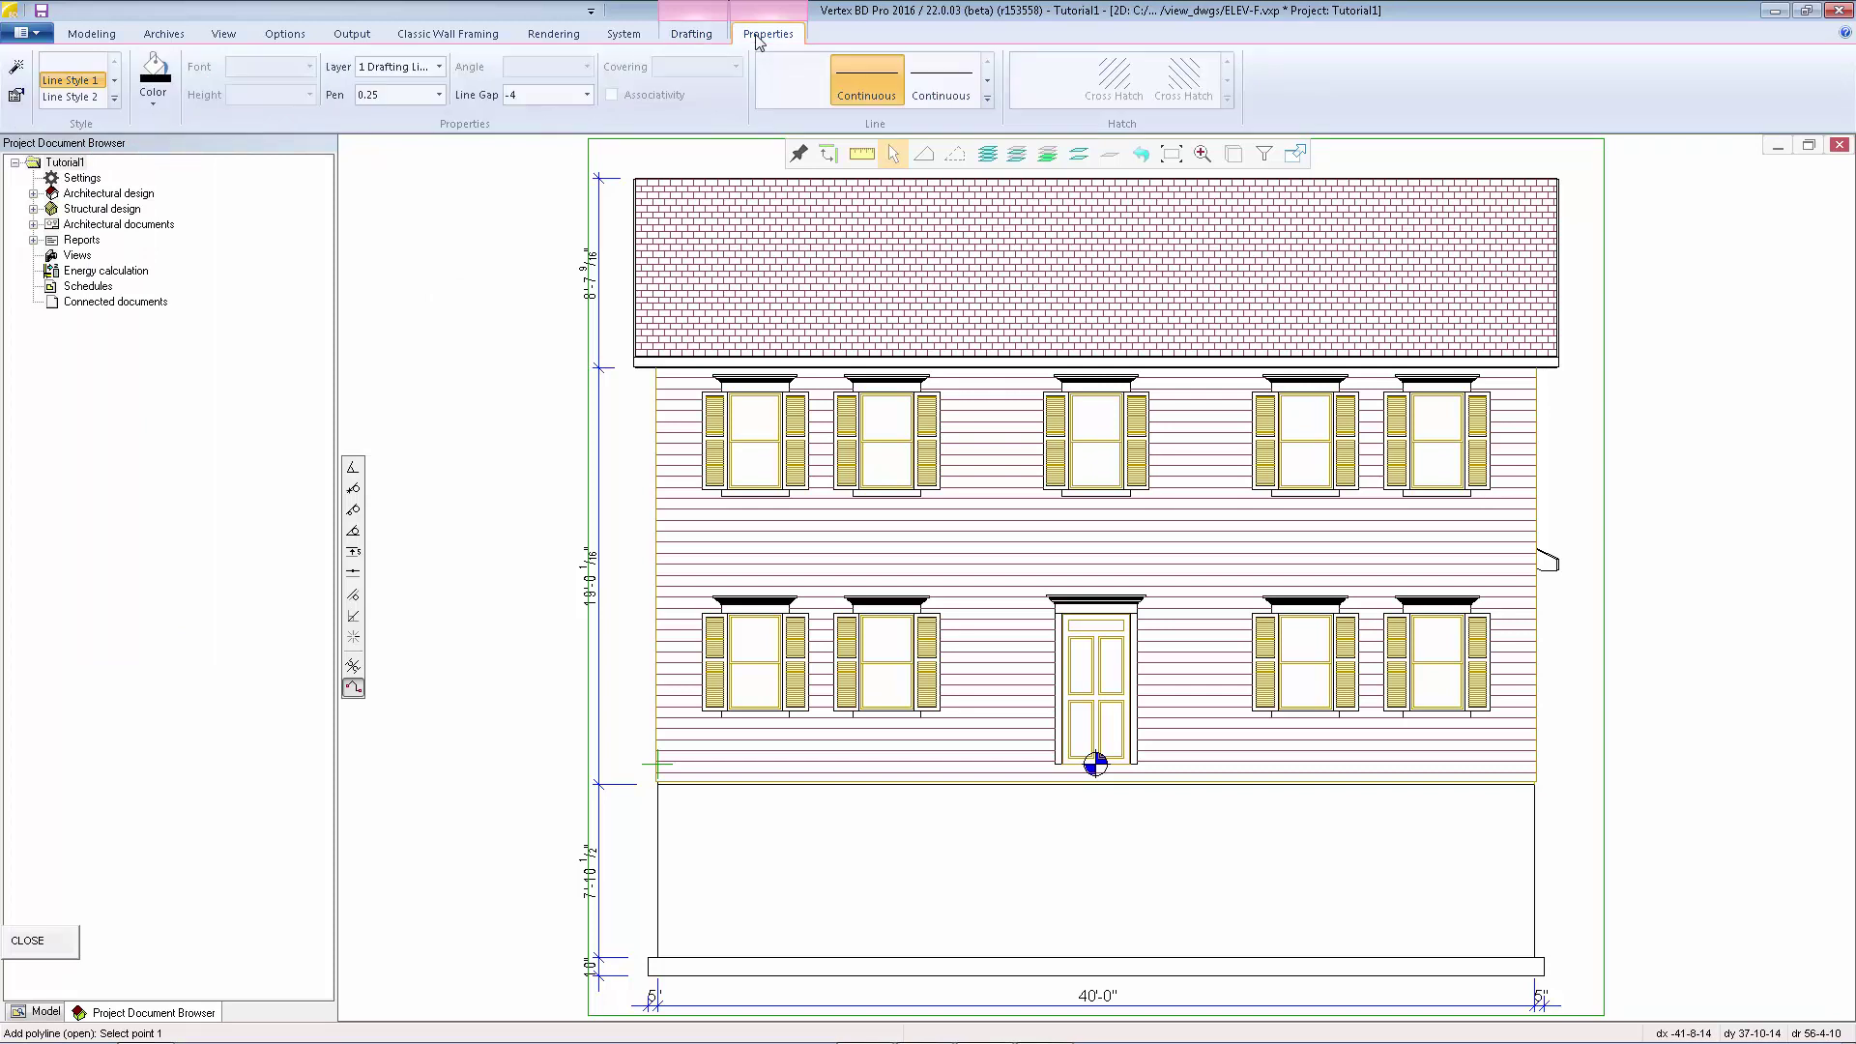
{"action": "left_click", "coordinate": [439, 67]}
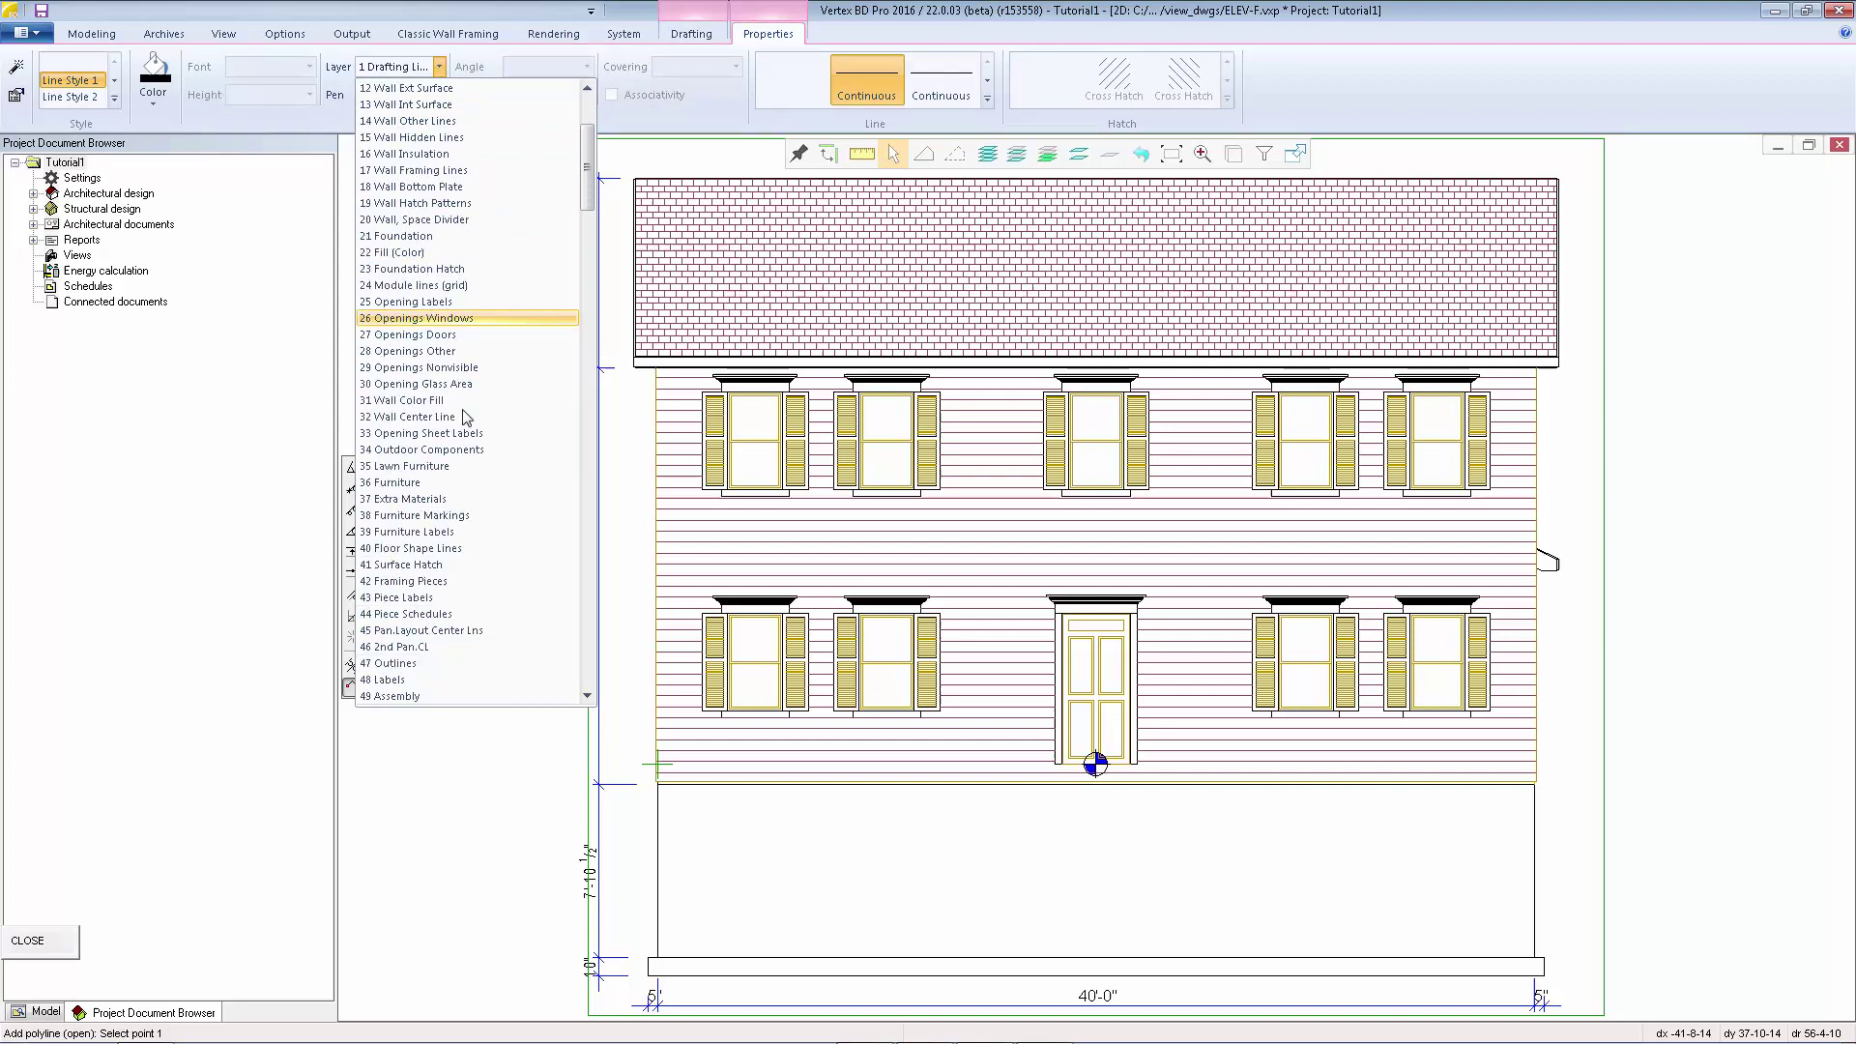
{"action": "scroll", "coordinate": [472, 426], "scroll_direction": "down", "scroll_amount": 20}
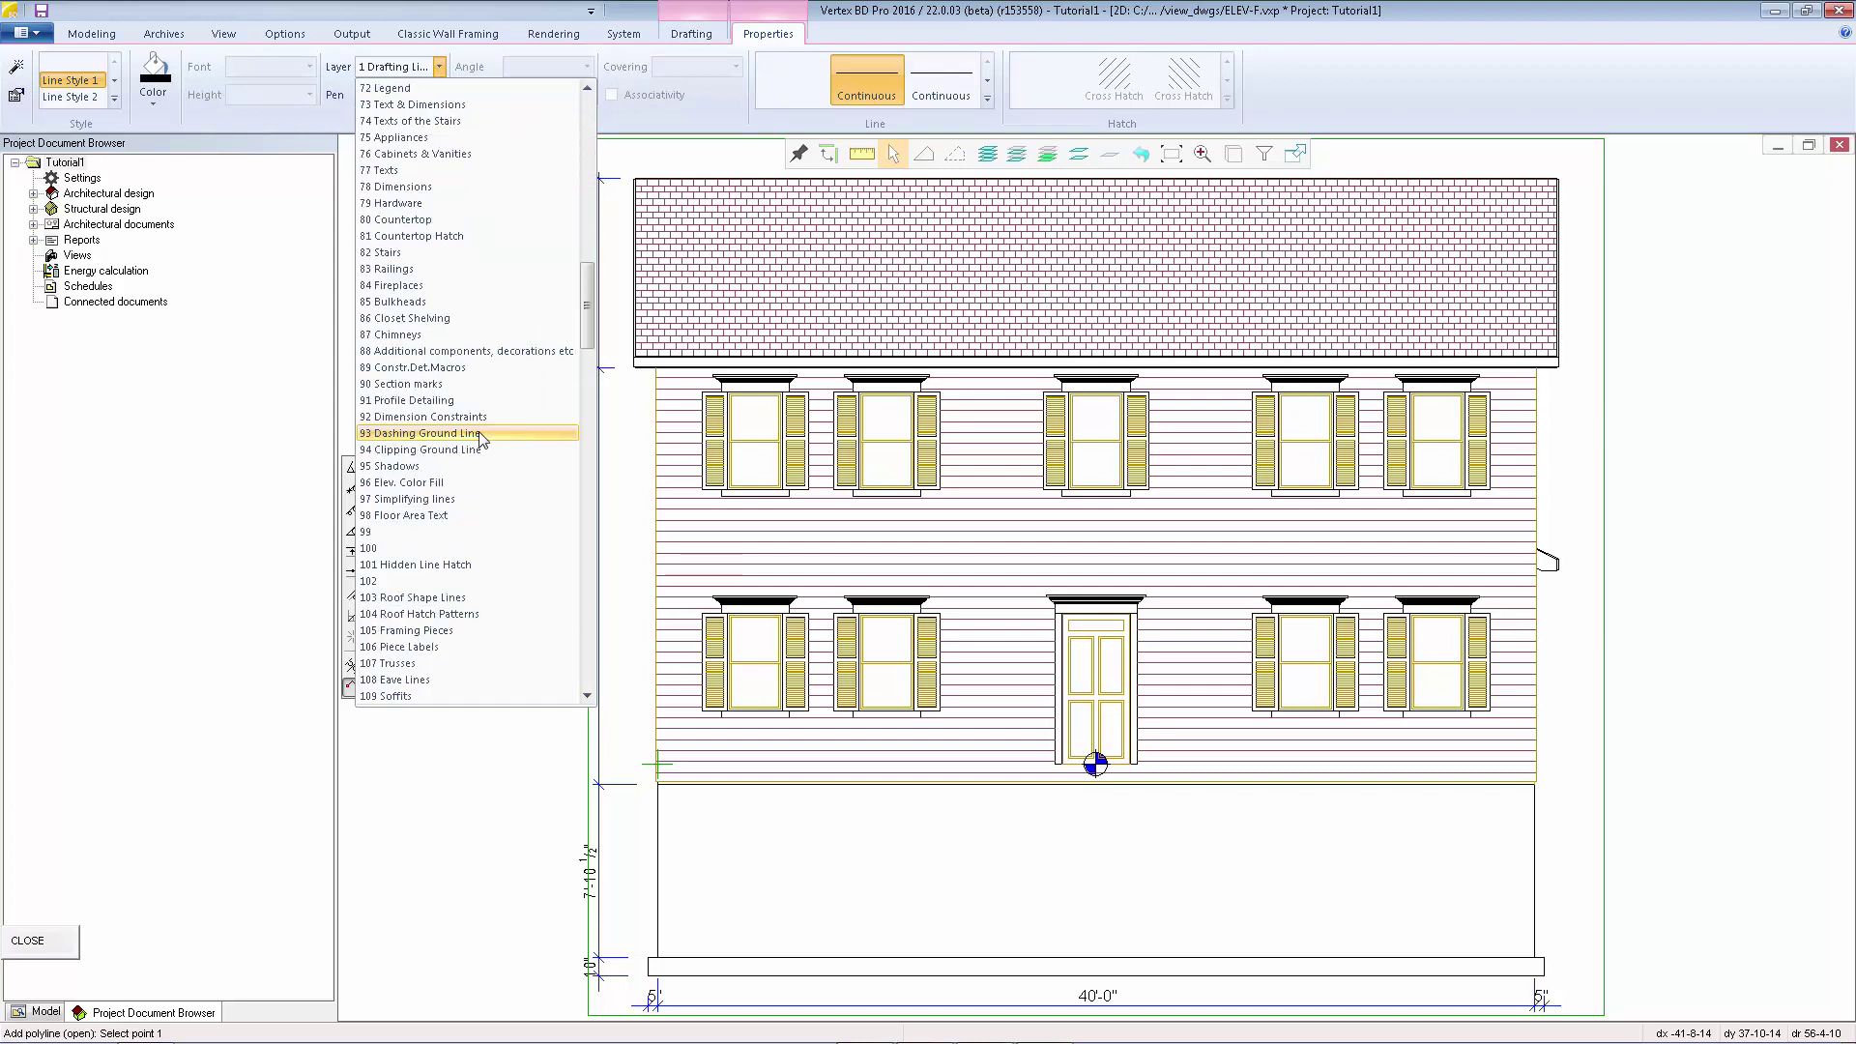
{"action": "left_click", "coordinate": [480, 434]}
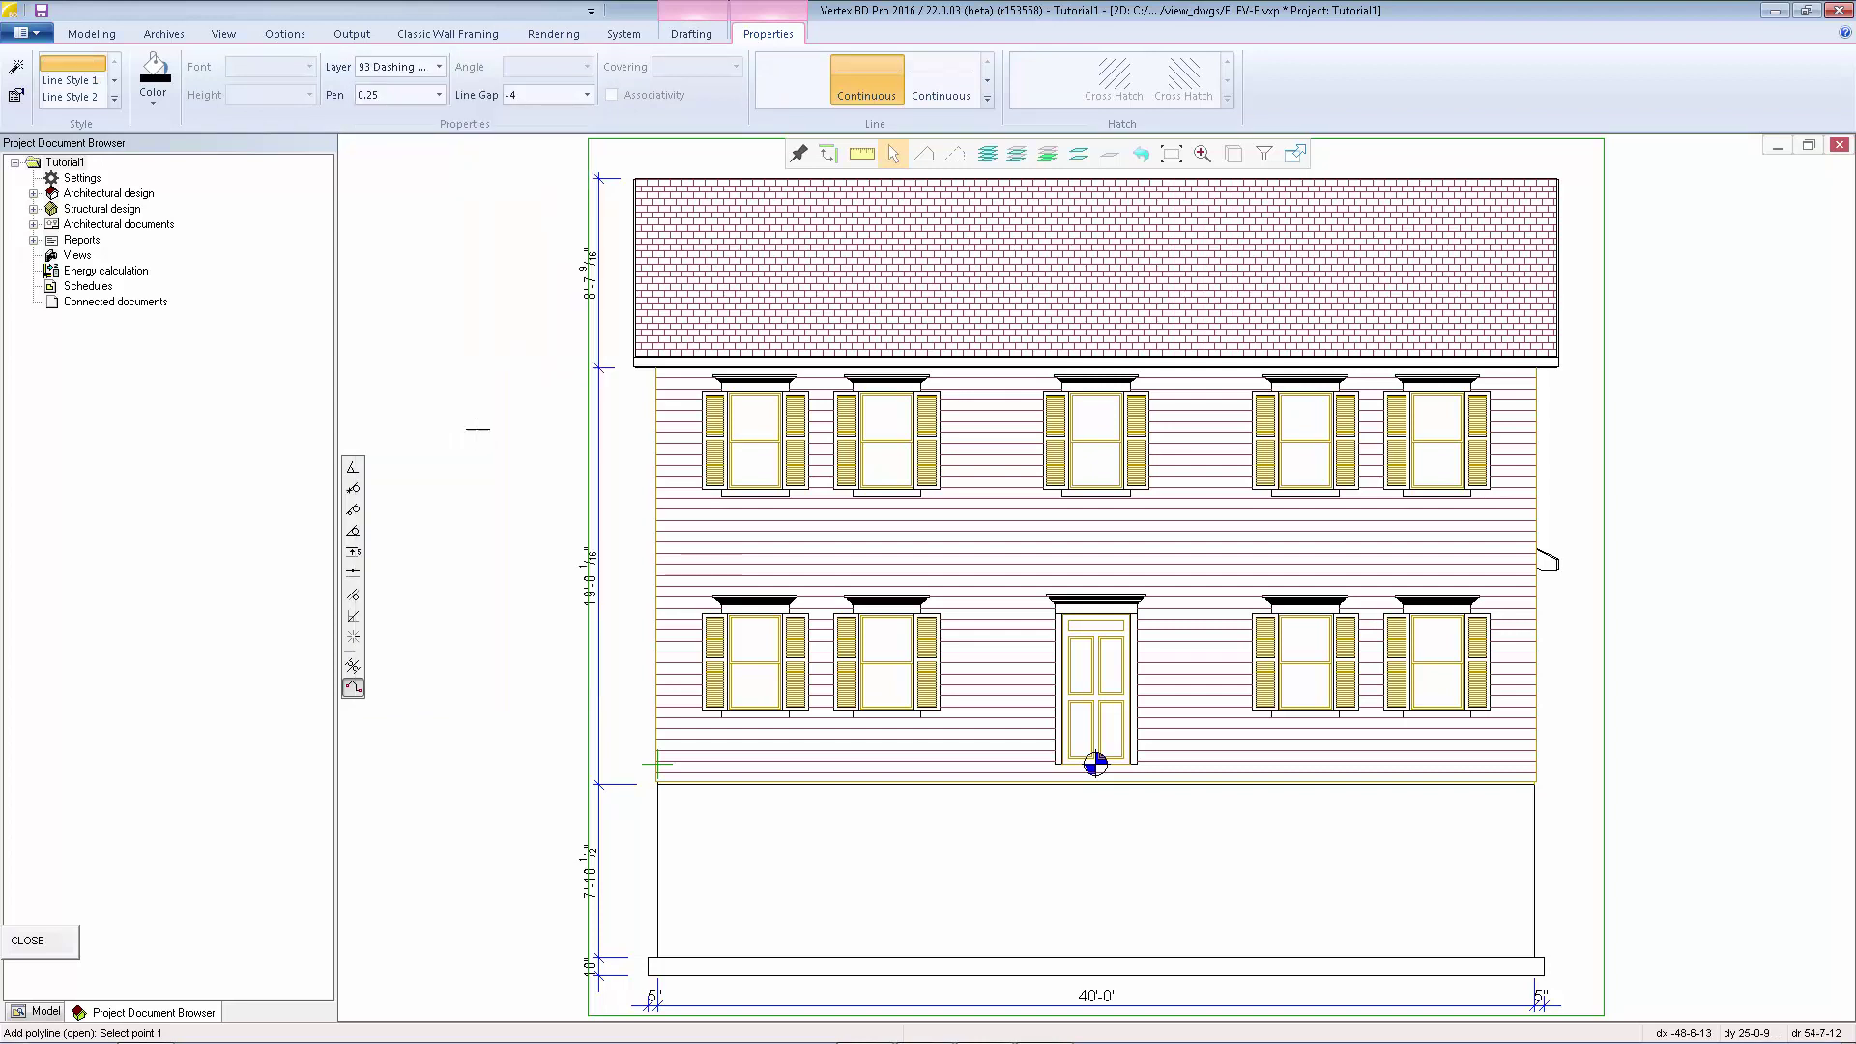
Draw the zigzag ground line from left of the elevation to past the right wall.
{"action": "left_click", "coordinate": [623, 867]}
{"action": "left_click", "coordinate": [880, 824]}
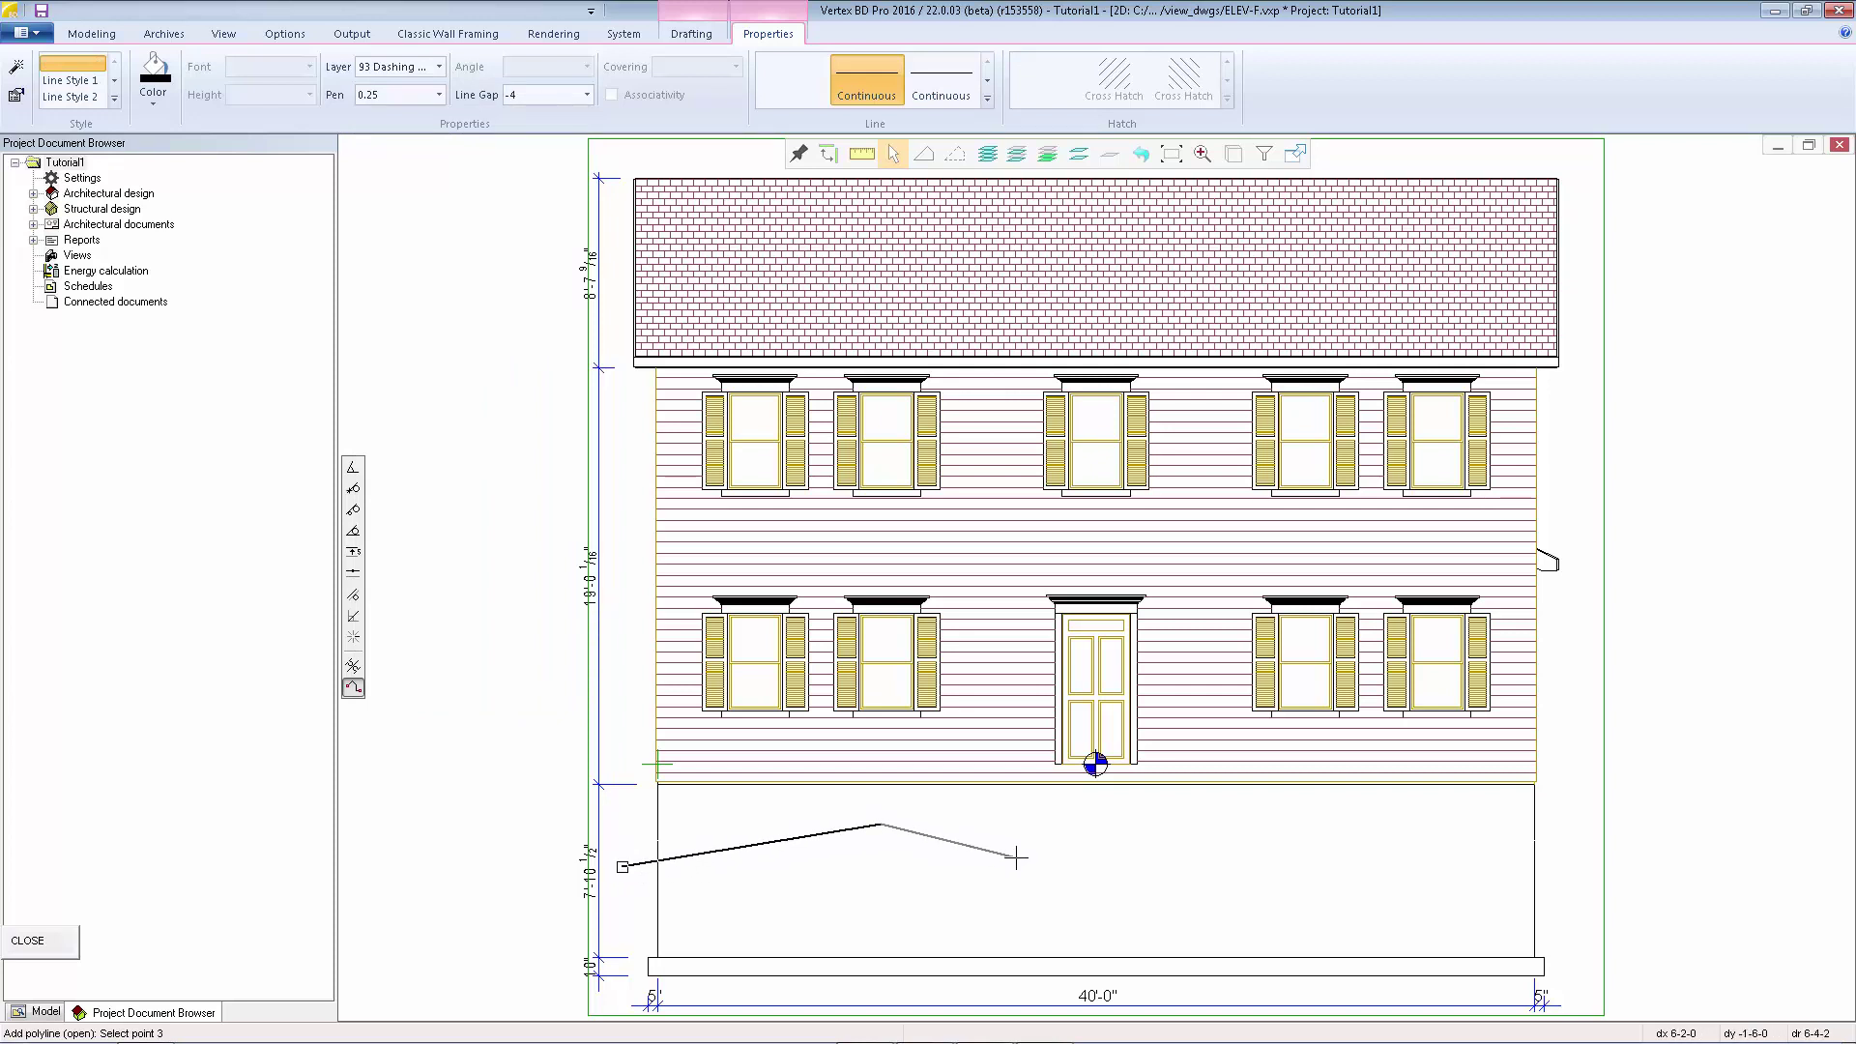
{"action": "left_click", "coordinate": [1218, 884]}
{"action": "left_click", "coordinate": [1579, 824]}
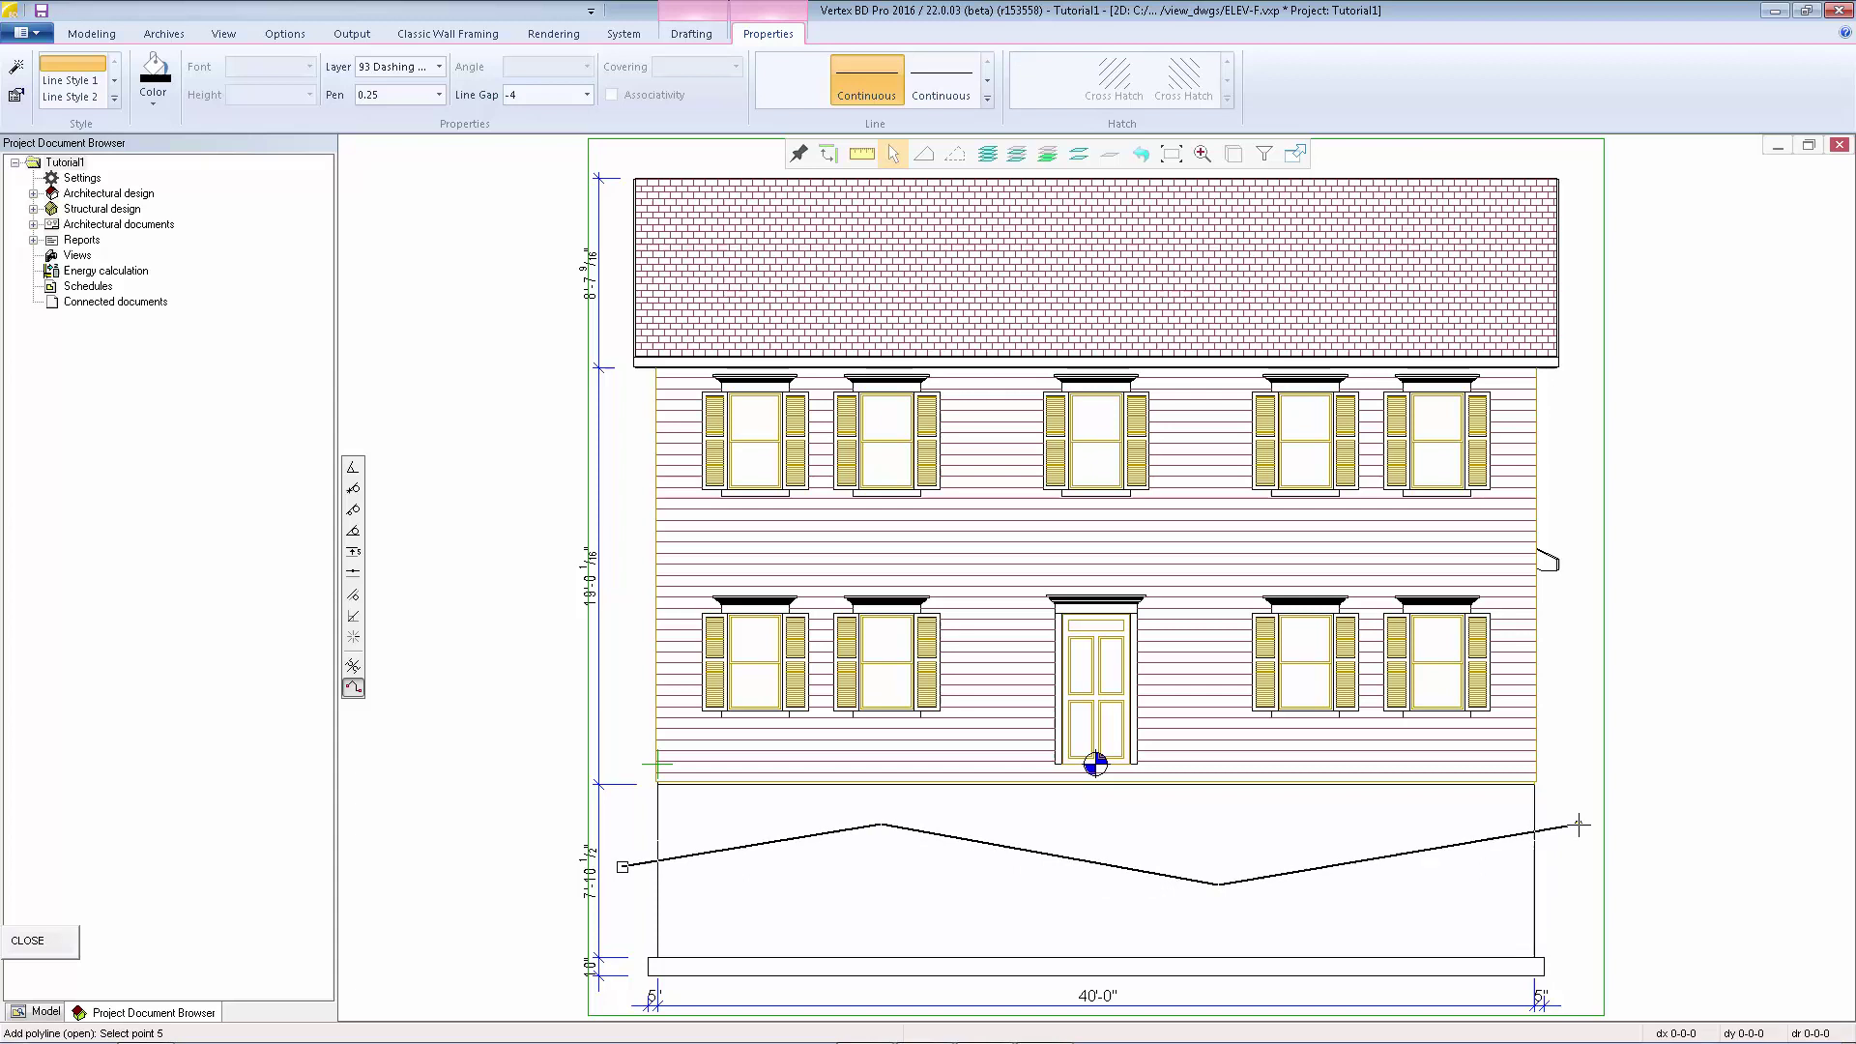
{"action": "right_click", "coordinate": [1691, 874]}
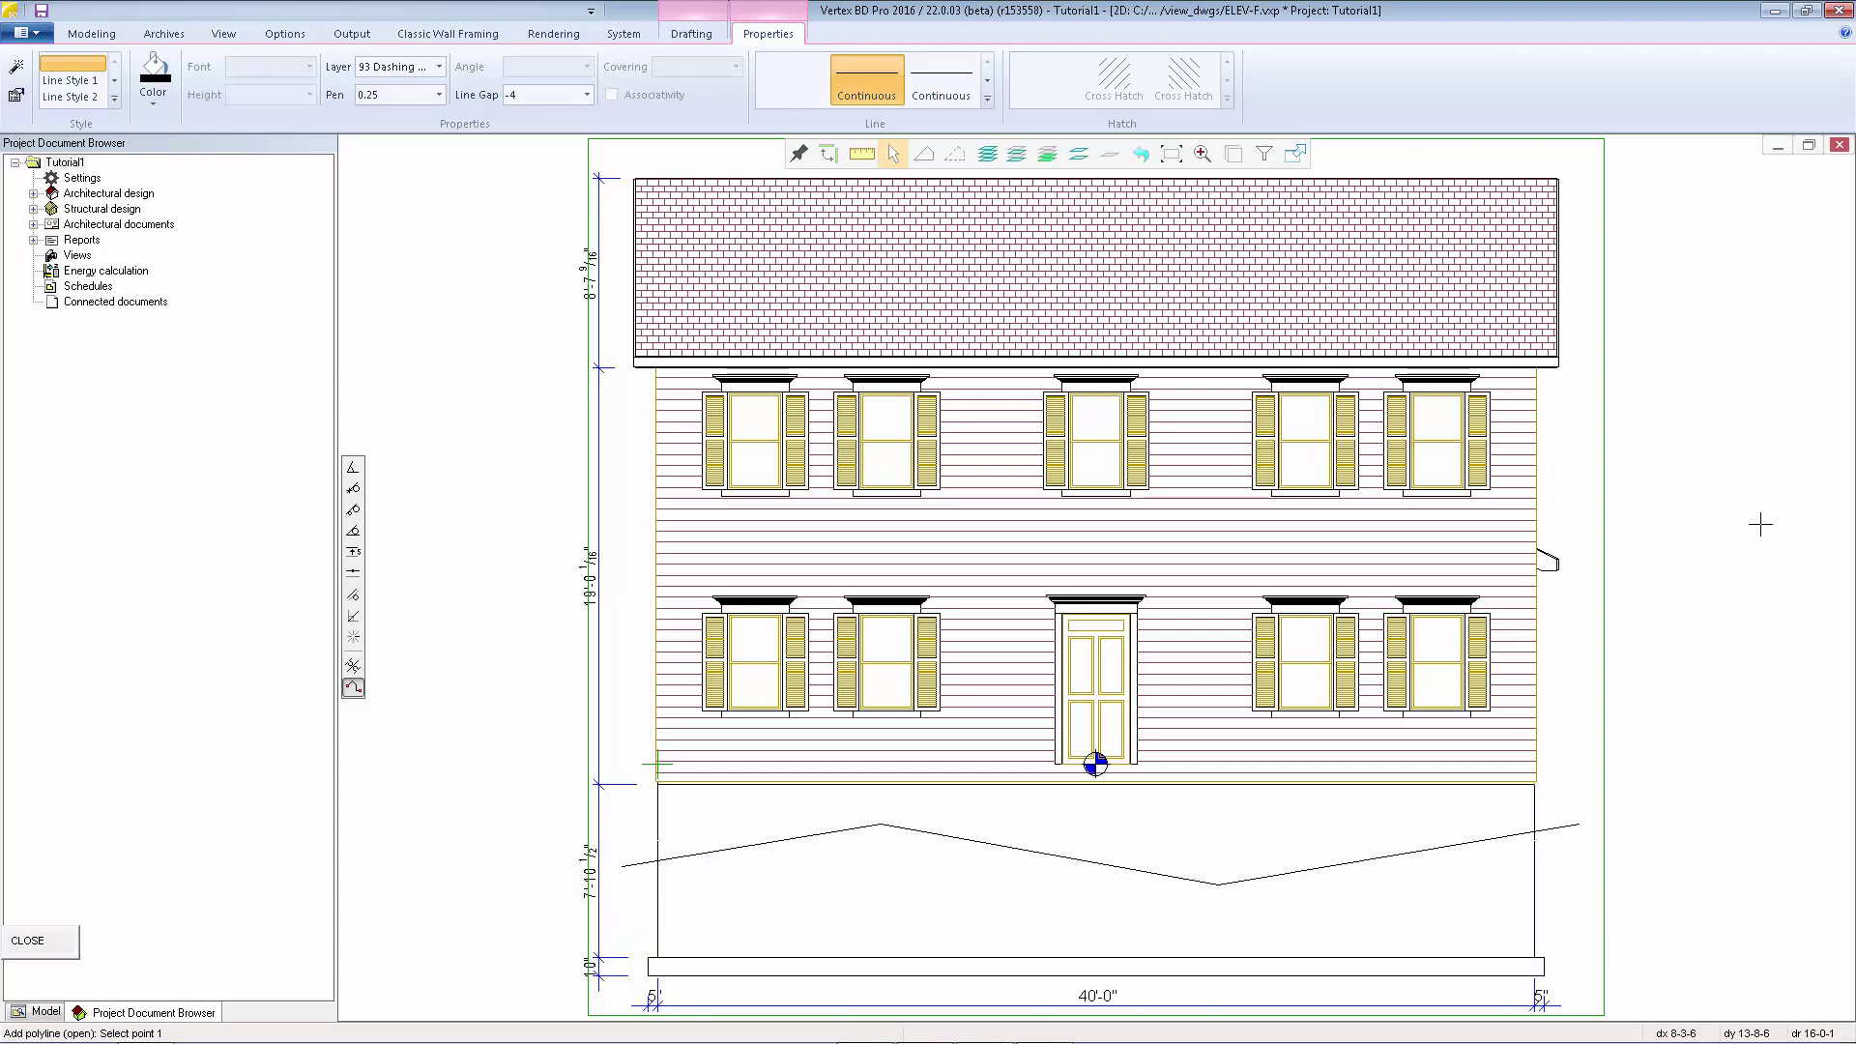
{"action": "key", "text": "Escape"}
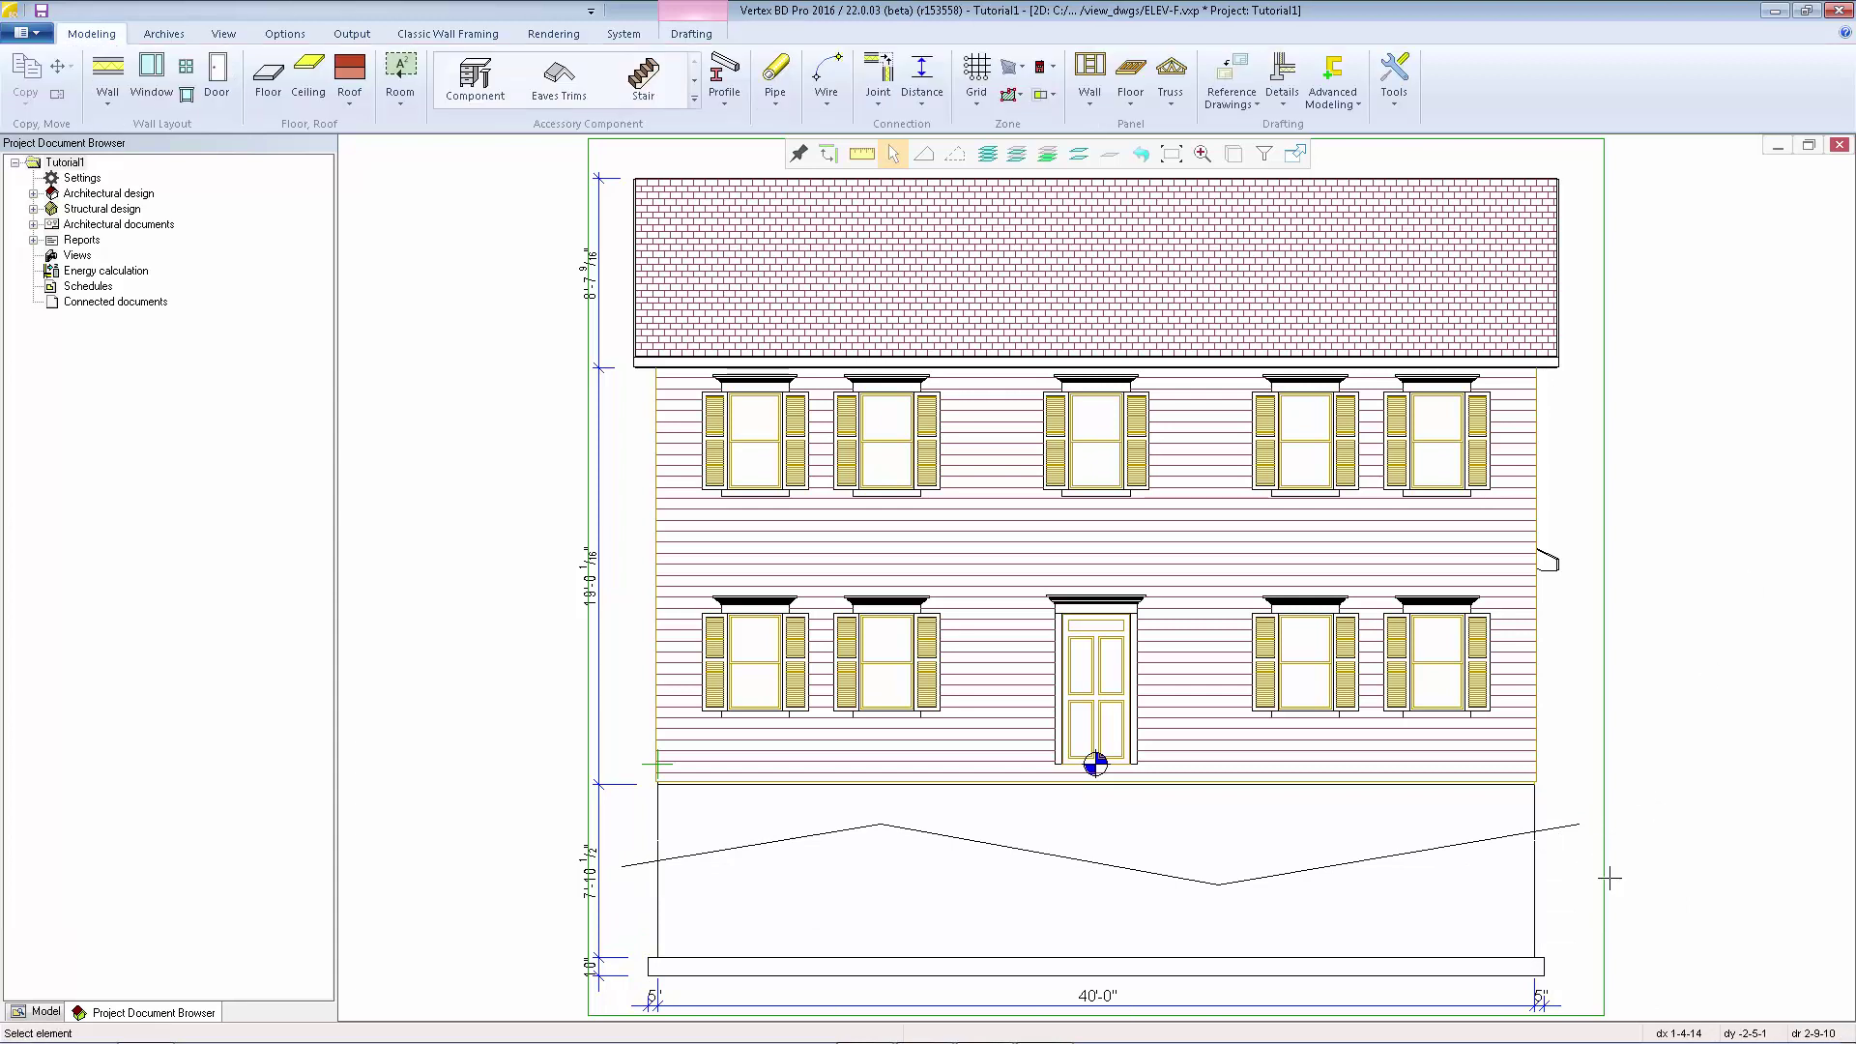
Save and close the front elevation drawing, returning to the elevations sheet.
{"action": "left_click", "coordinate": [1839, 146]}
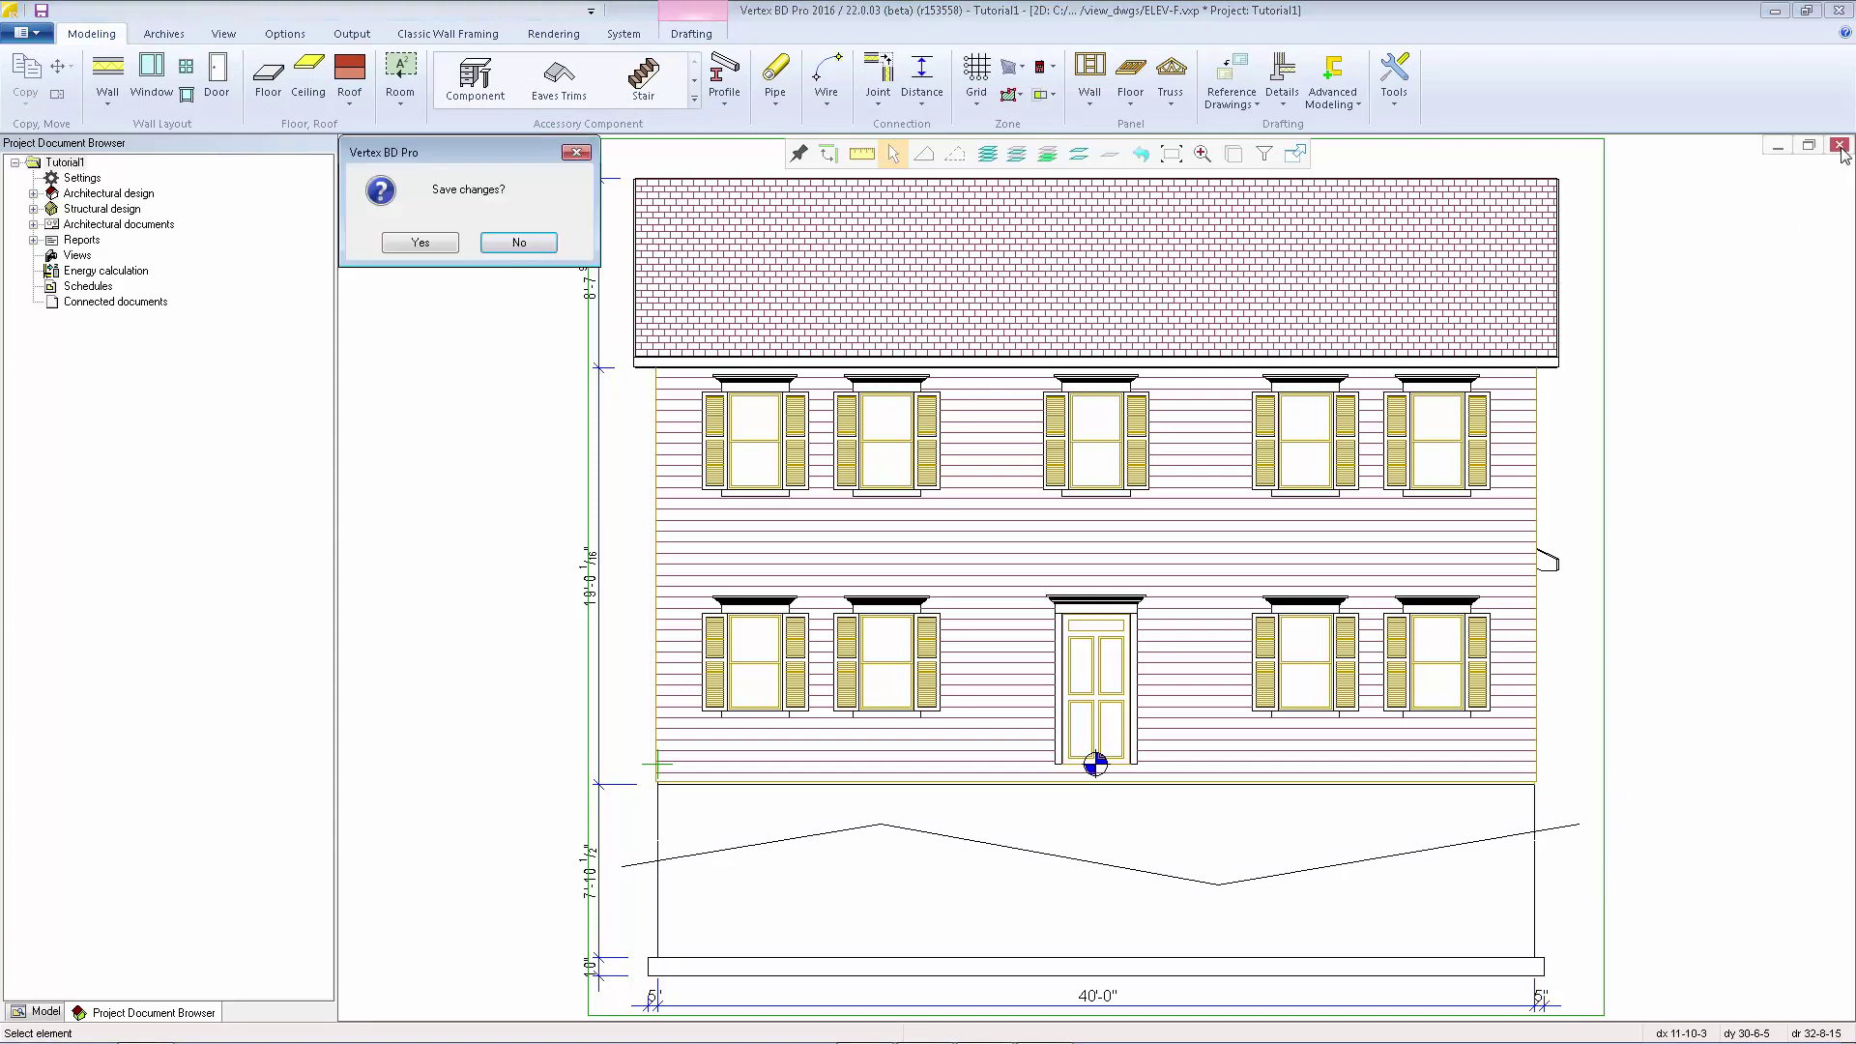
{"action": "left_click", "coordinate": [422, 243]}
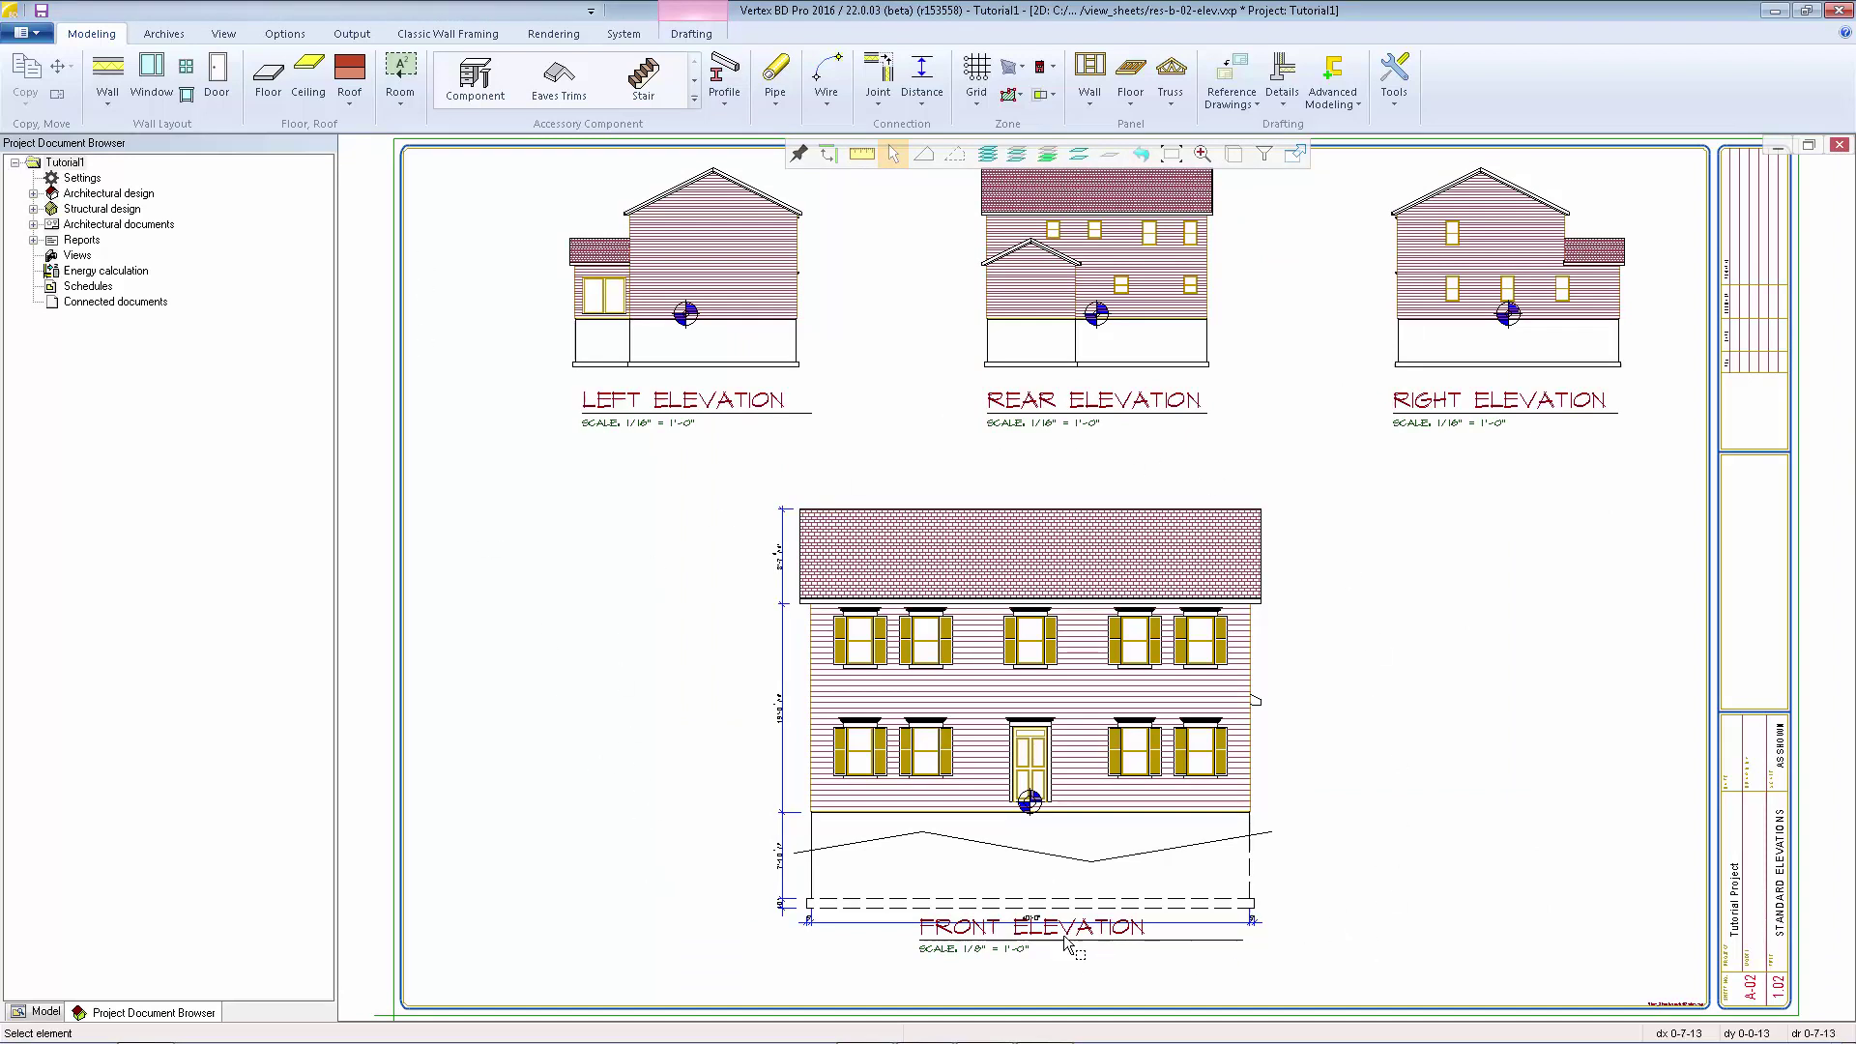
{"action": "left_click", "coordinate": [1026, 954]}
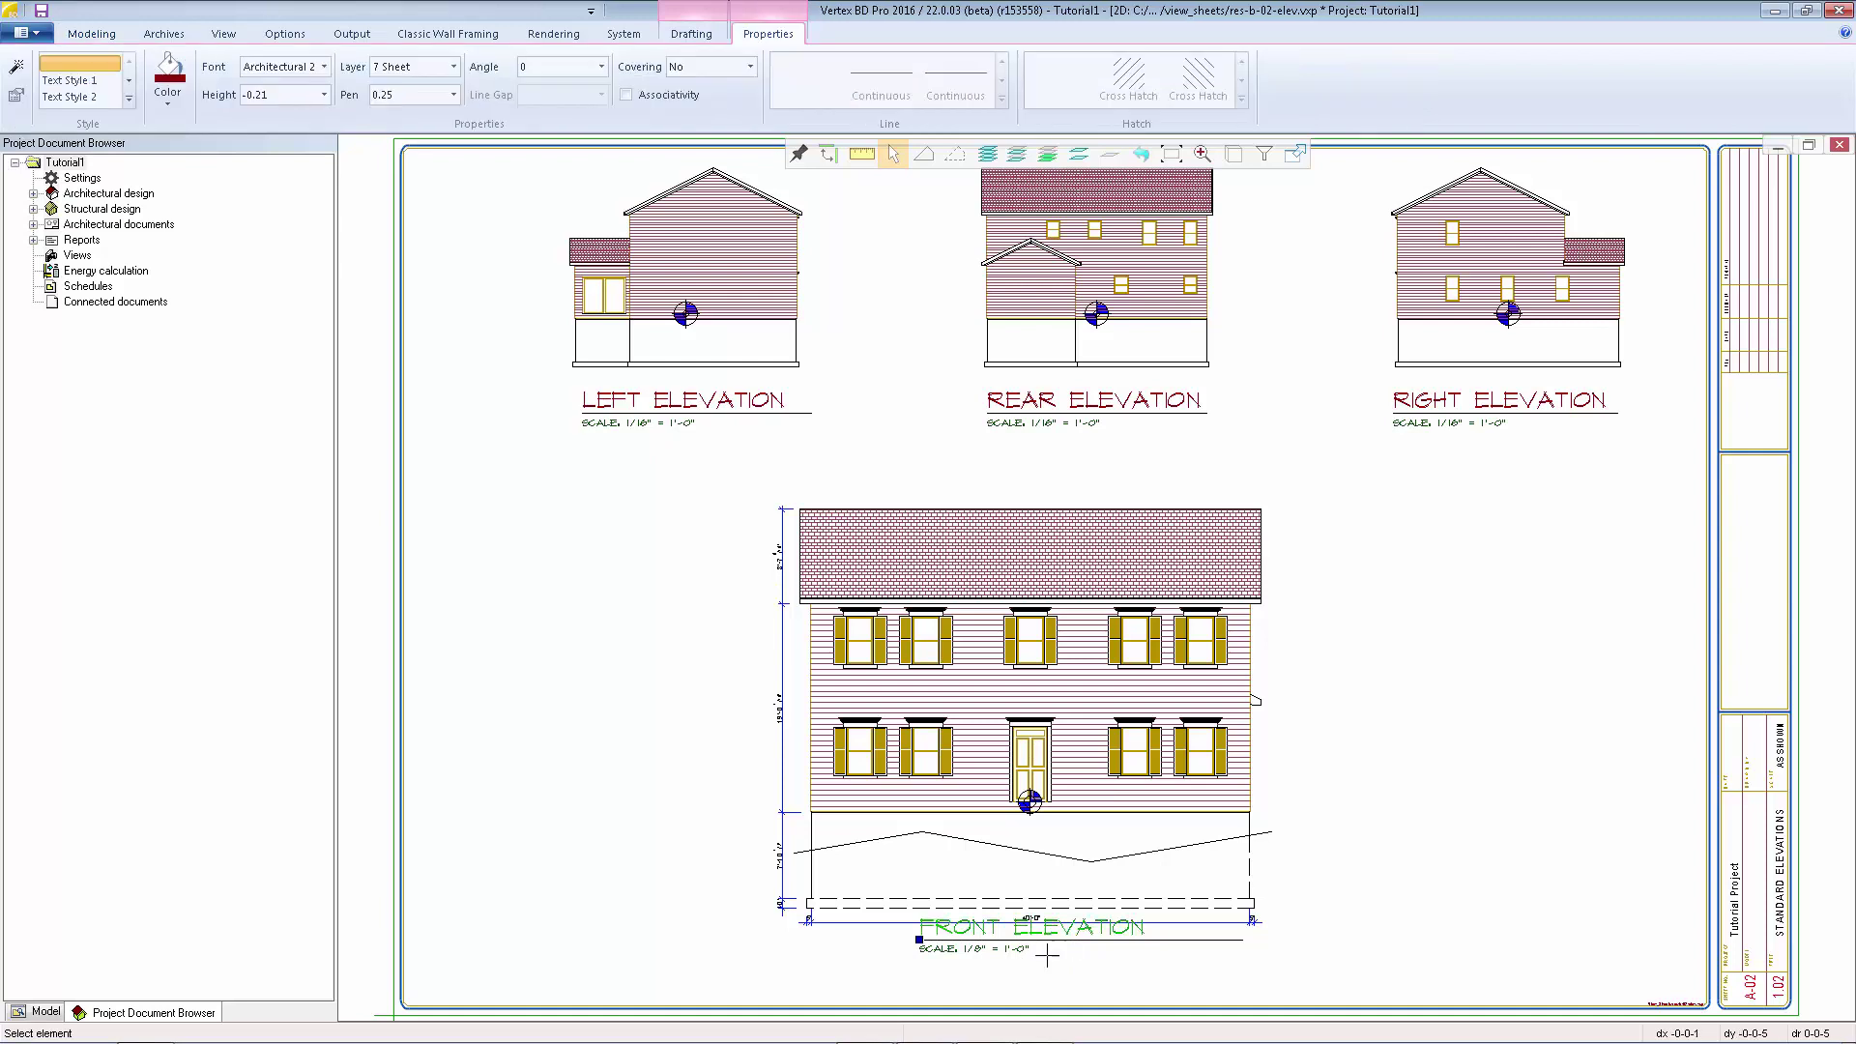
{"action": "key", "text": "Escape"}
Move the FRONT ELEVATION title and scale line lower, below the 40'-0" dimension.
{"action": "left_click_drag", "start_coordinate": [899, 890], "coordinate": [1274, 982]}
{"action": "scroll", "coordinate": [1025, 955], "scroll_direction": "up", "scroll_amount": 3}
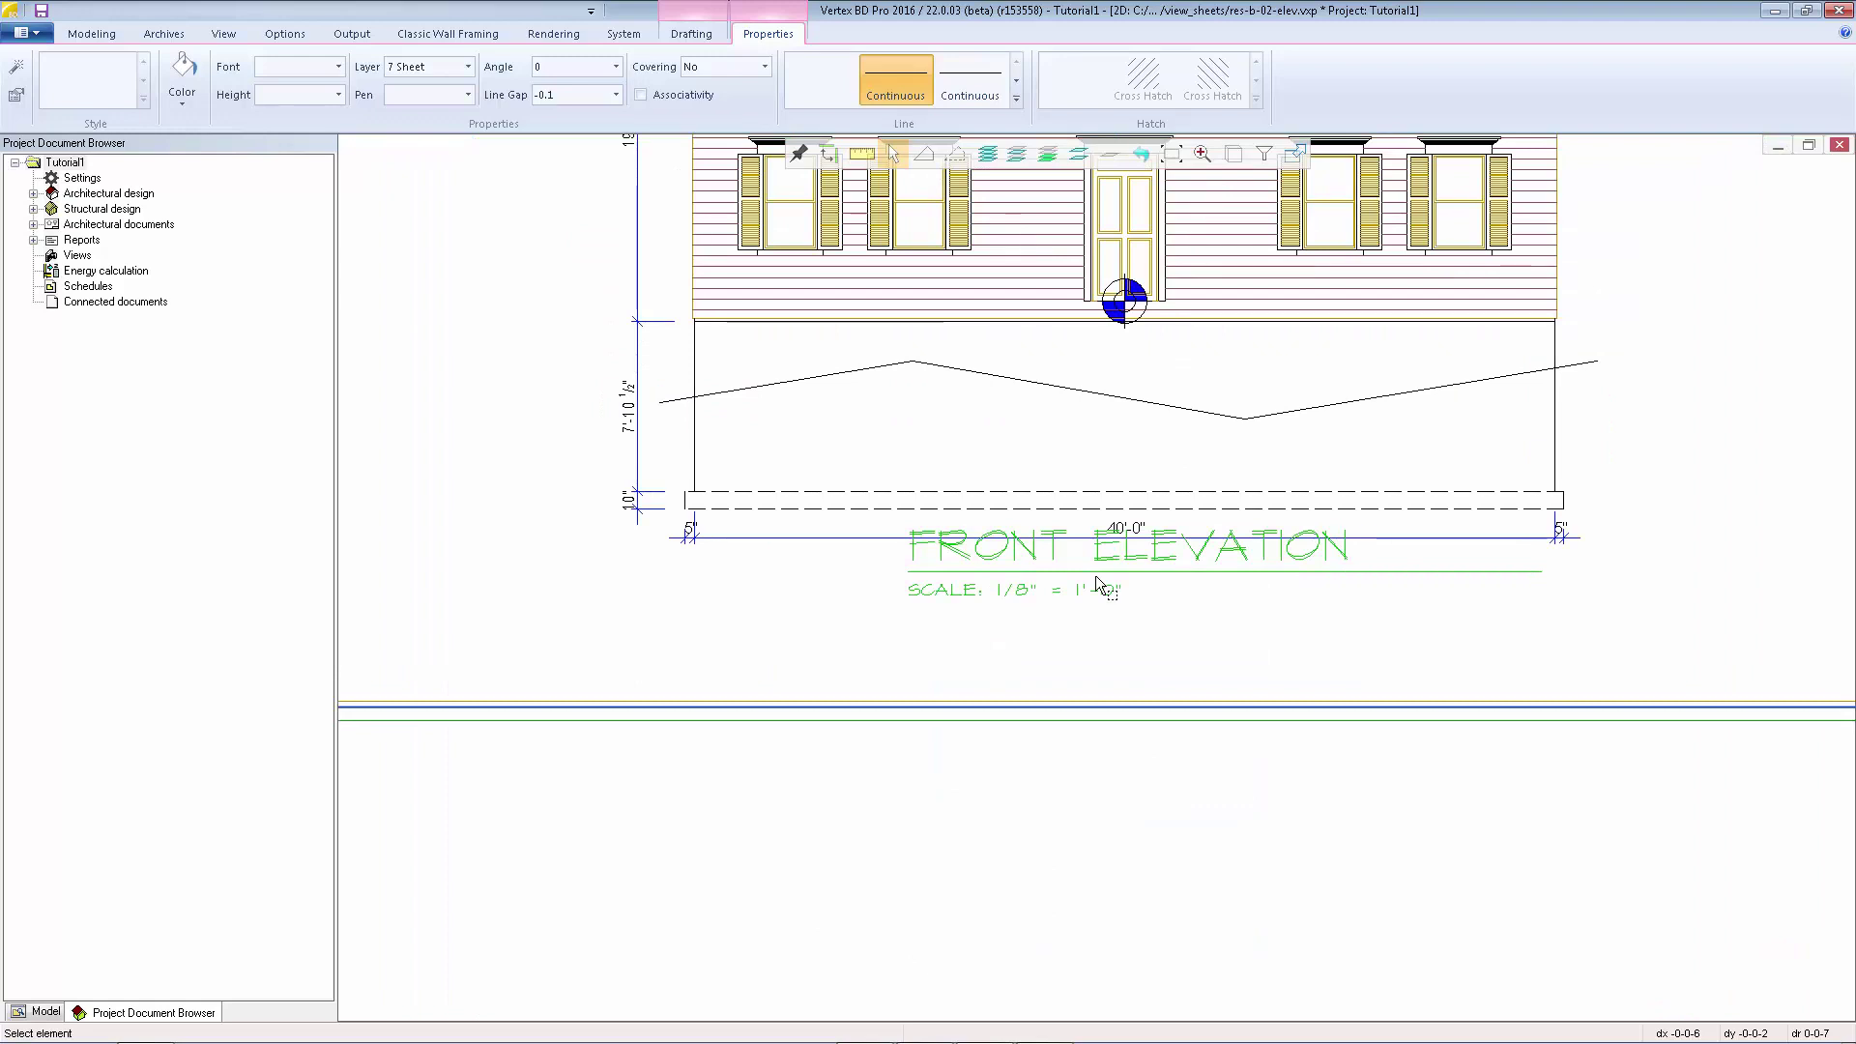
{"action": "right_click", "coordinate": [855, 585]}
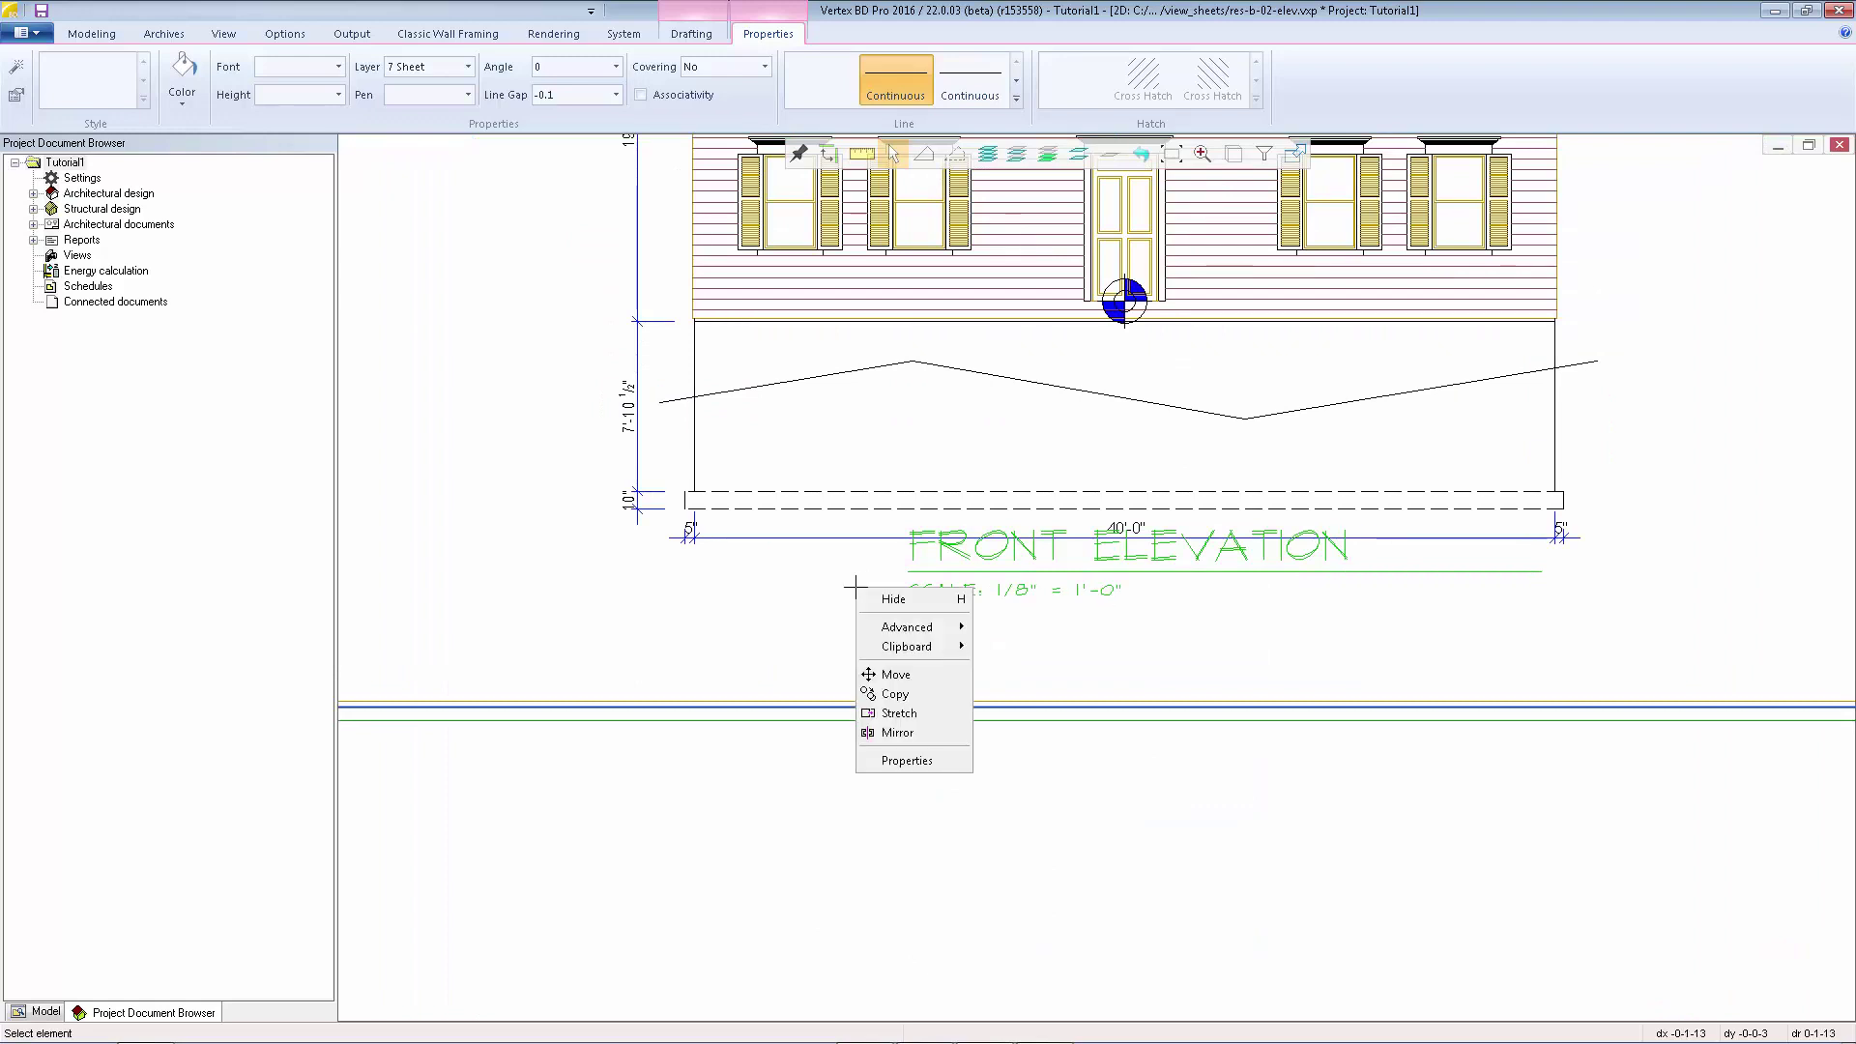
{"action": "left_click", "coordinate": [909, 675]}
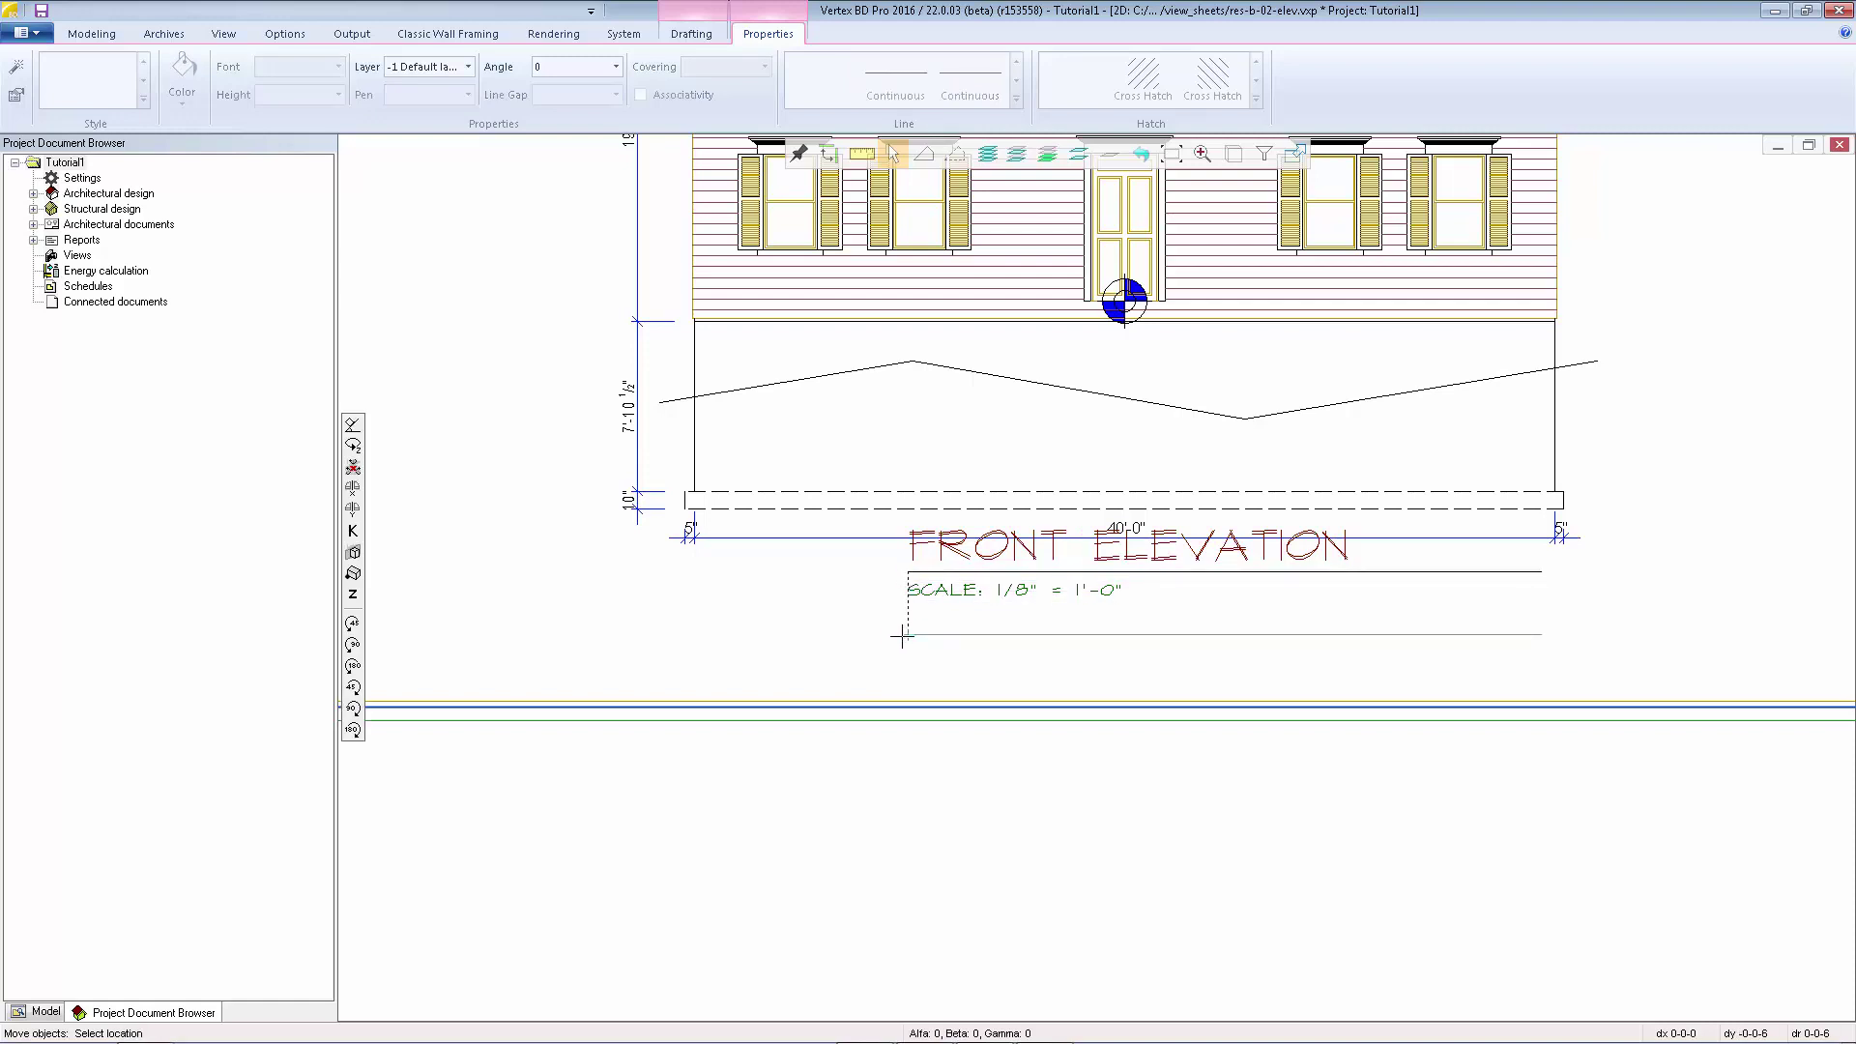
{"action": "left_click", "coordinate": [901, 636]}
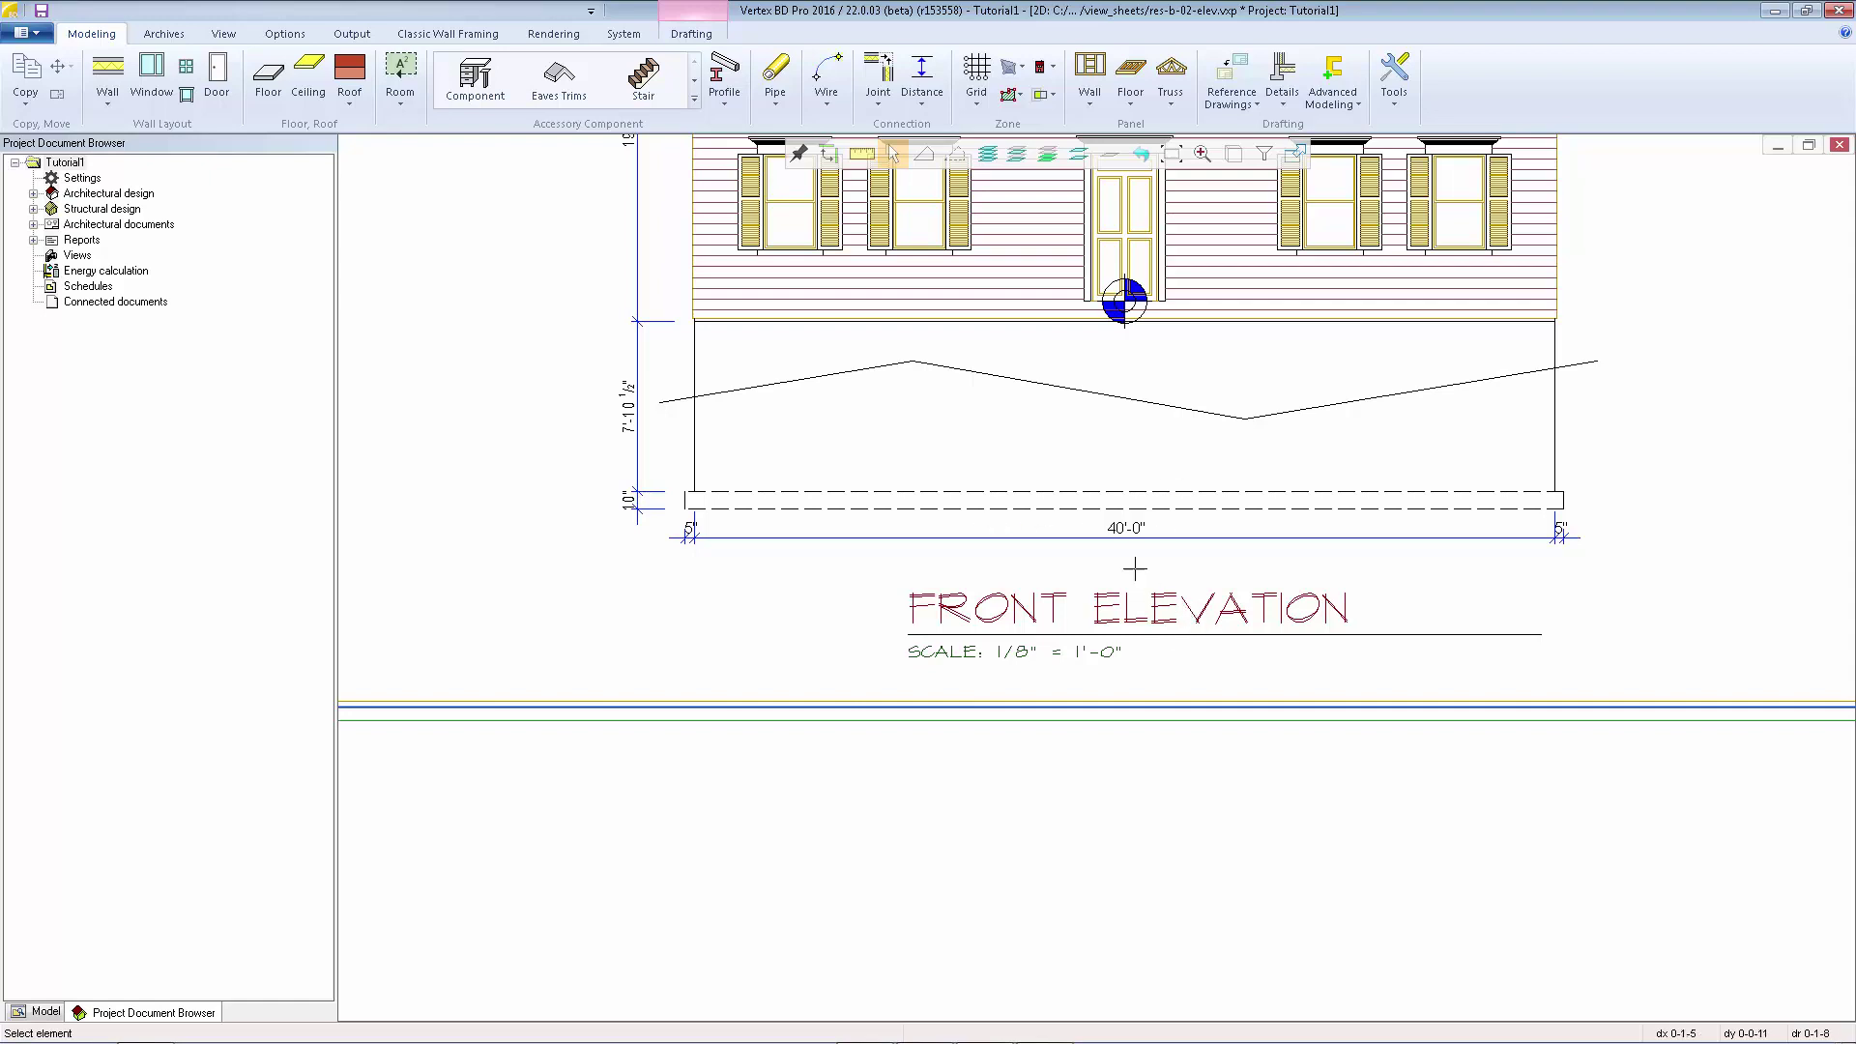
{"action": "key", "text": "Home"}
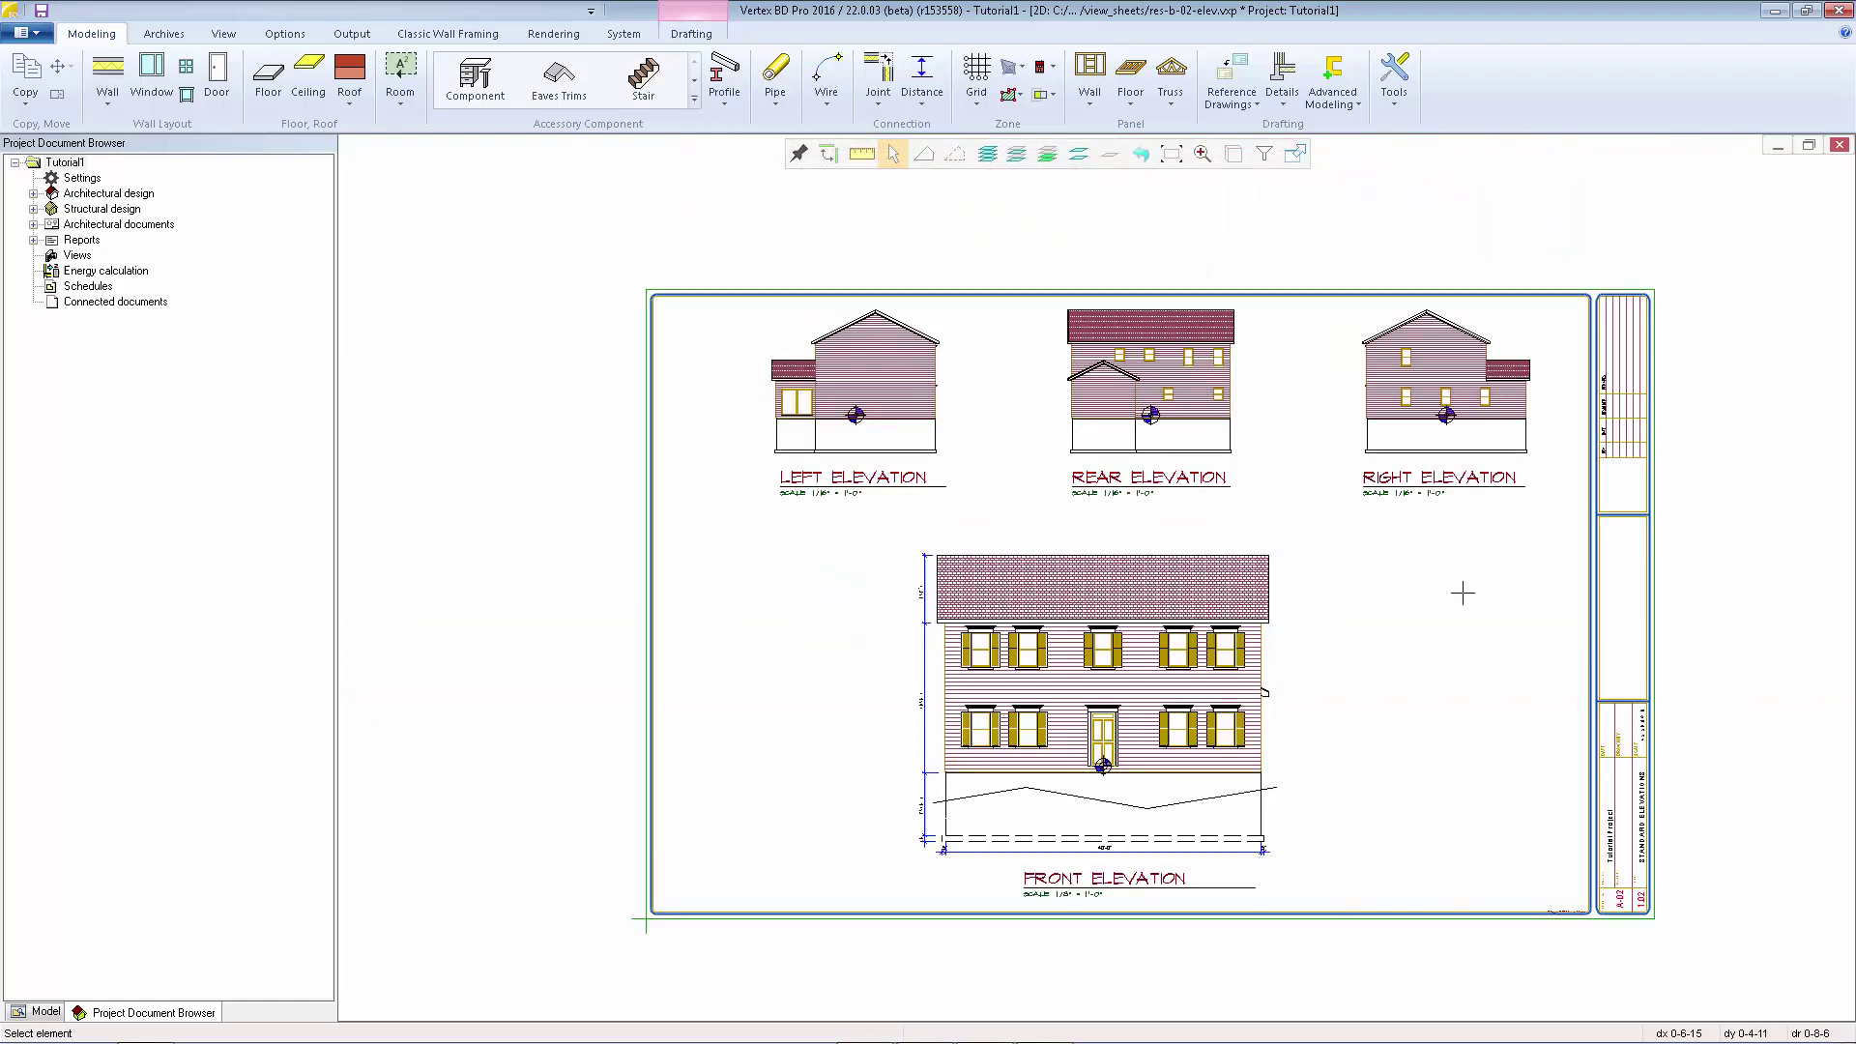
Save and close the elevations sheet, then open the res-b-05-1fp.vxp First Floor Plan sheet.
{"action": "left_click", "coordinate": [1840, 145]}
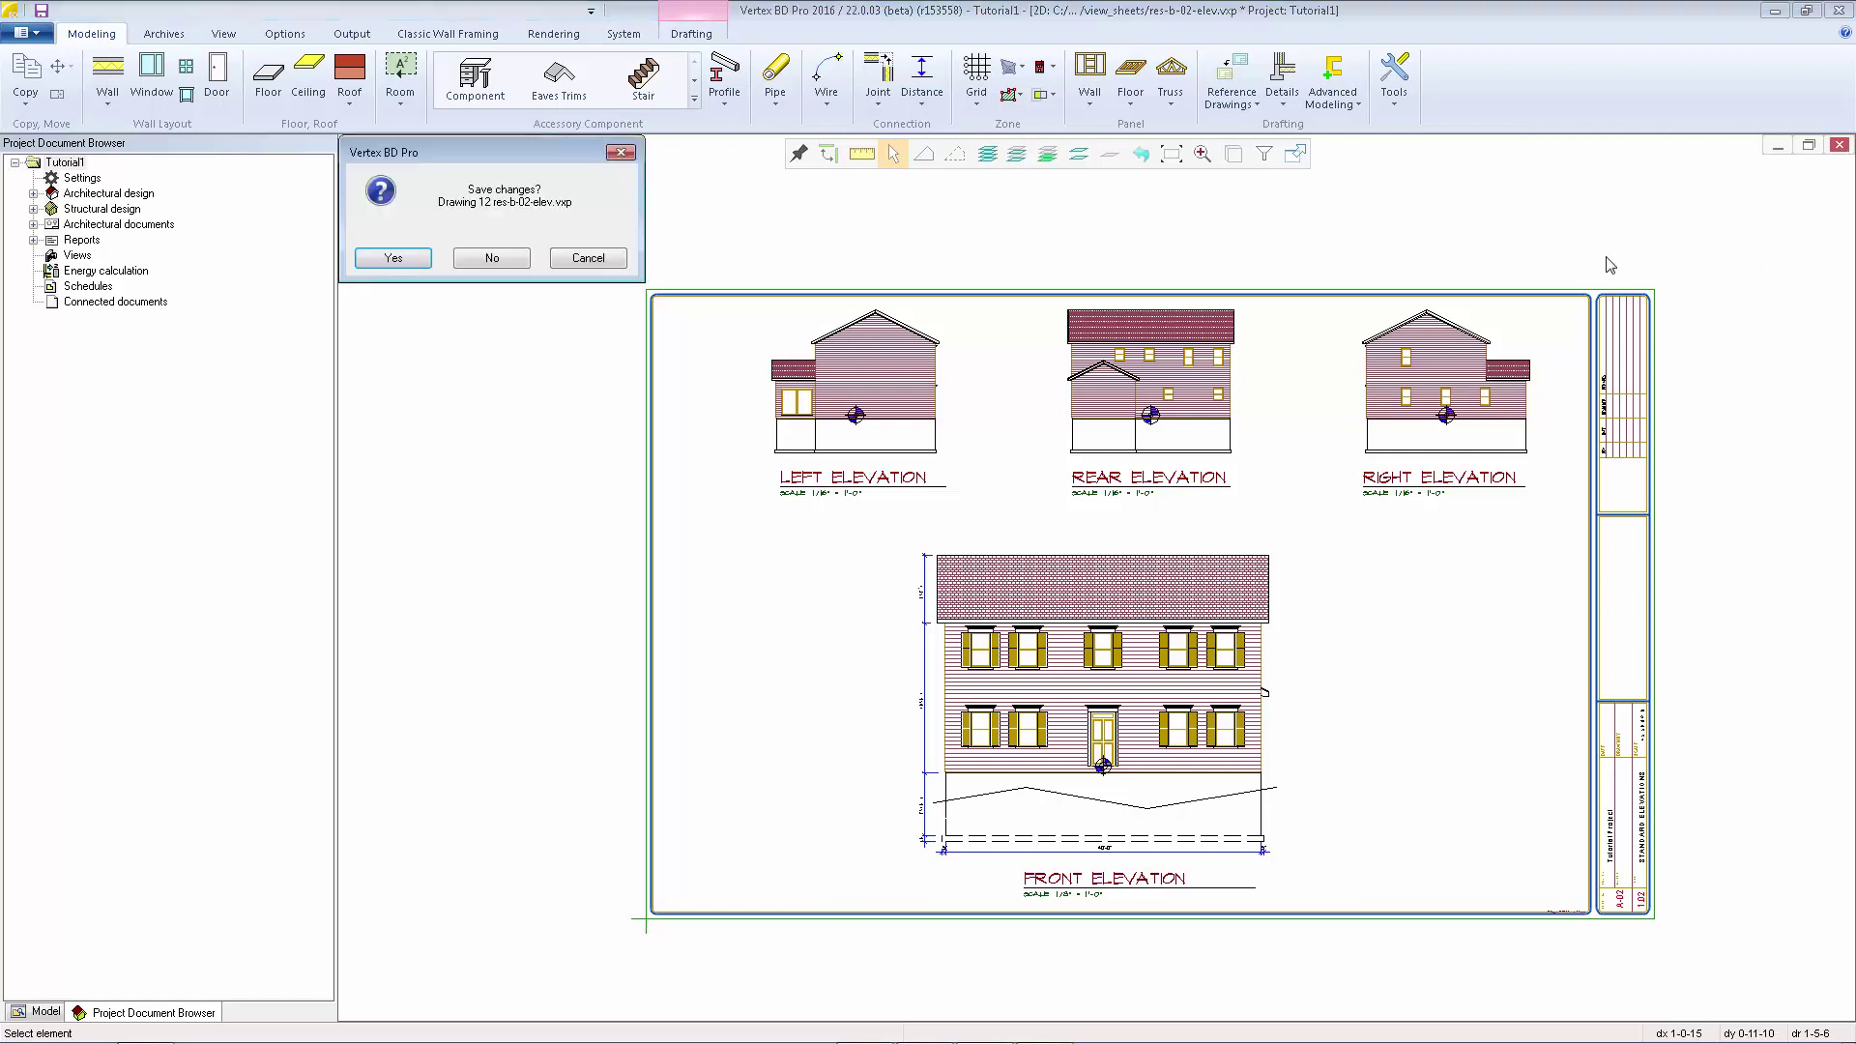
{"action": "left_click", "coordinate": [393, 258]}
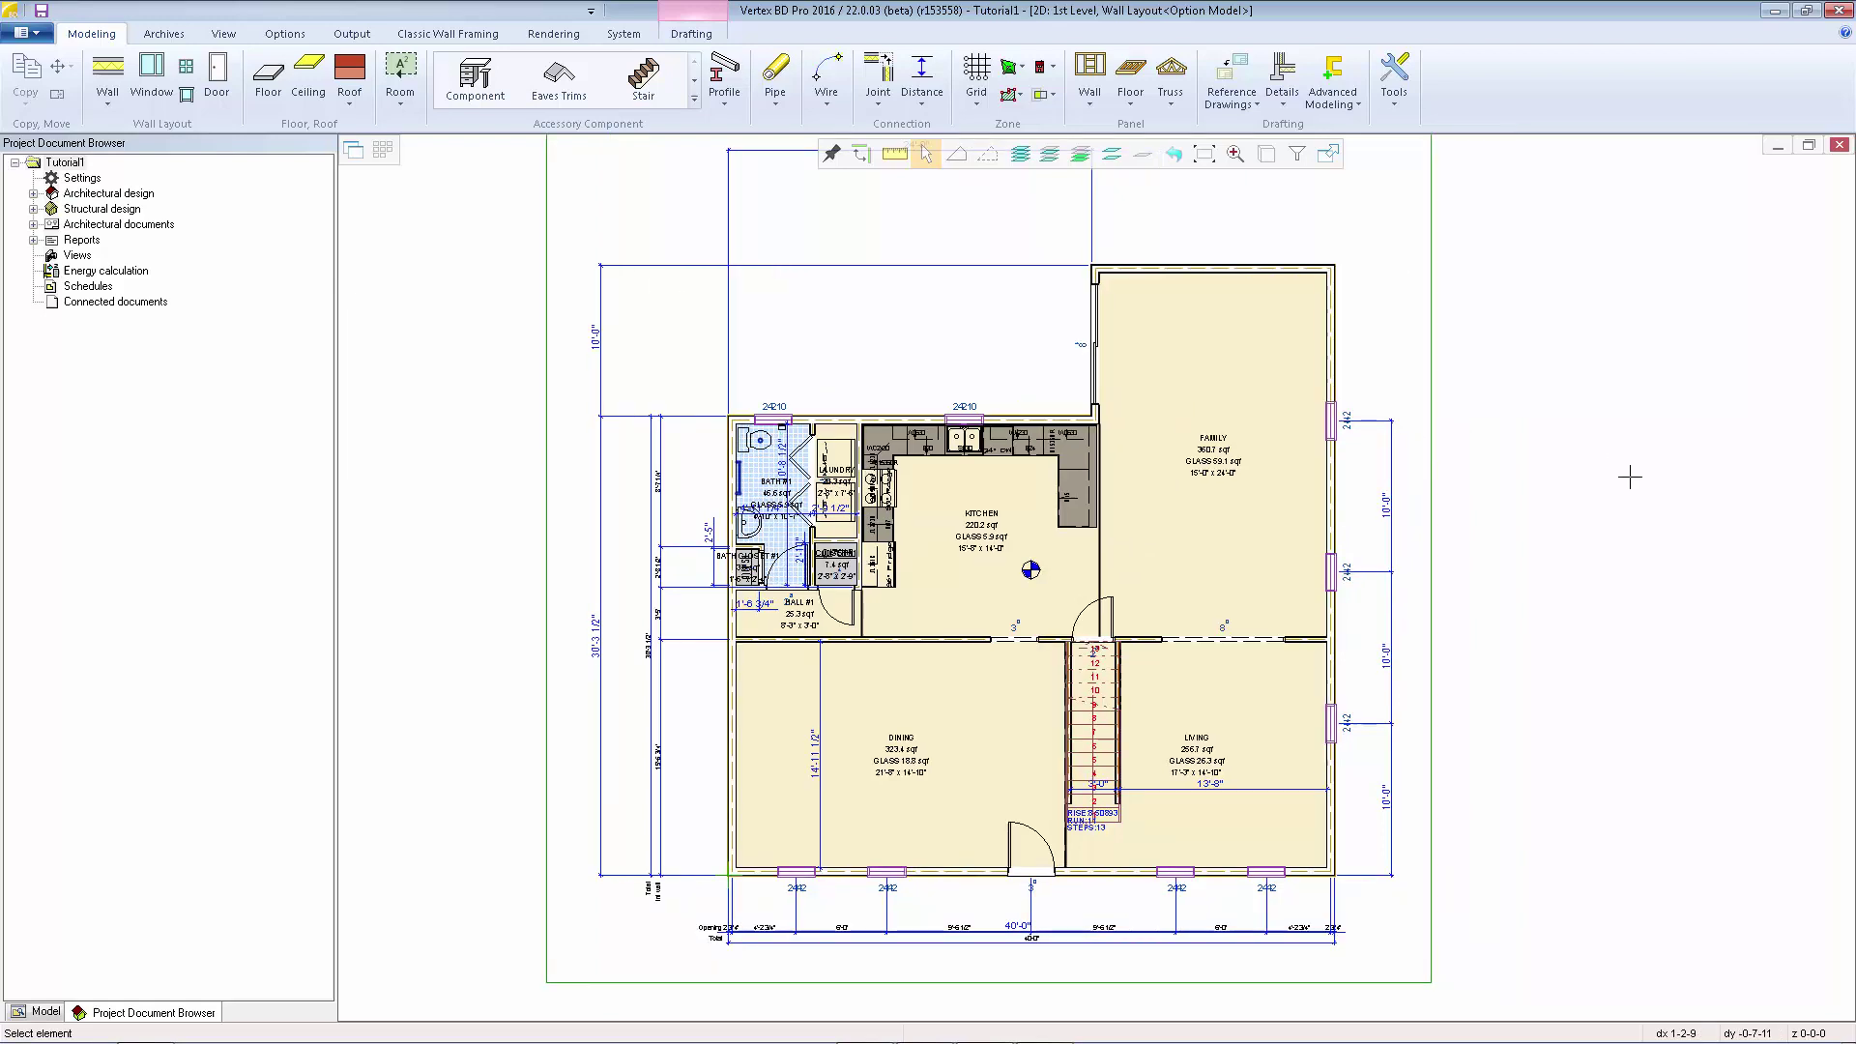
{"action": "left_click", "coordinate": [352, 33]}
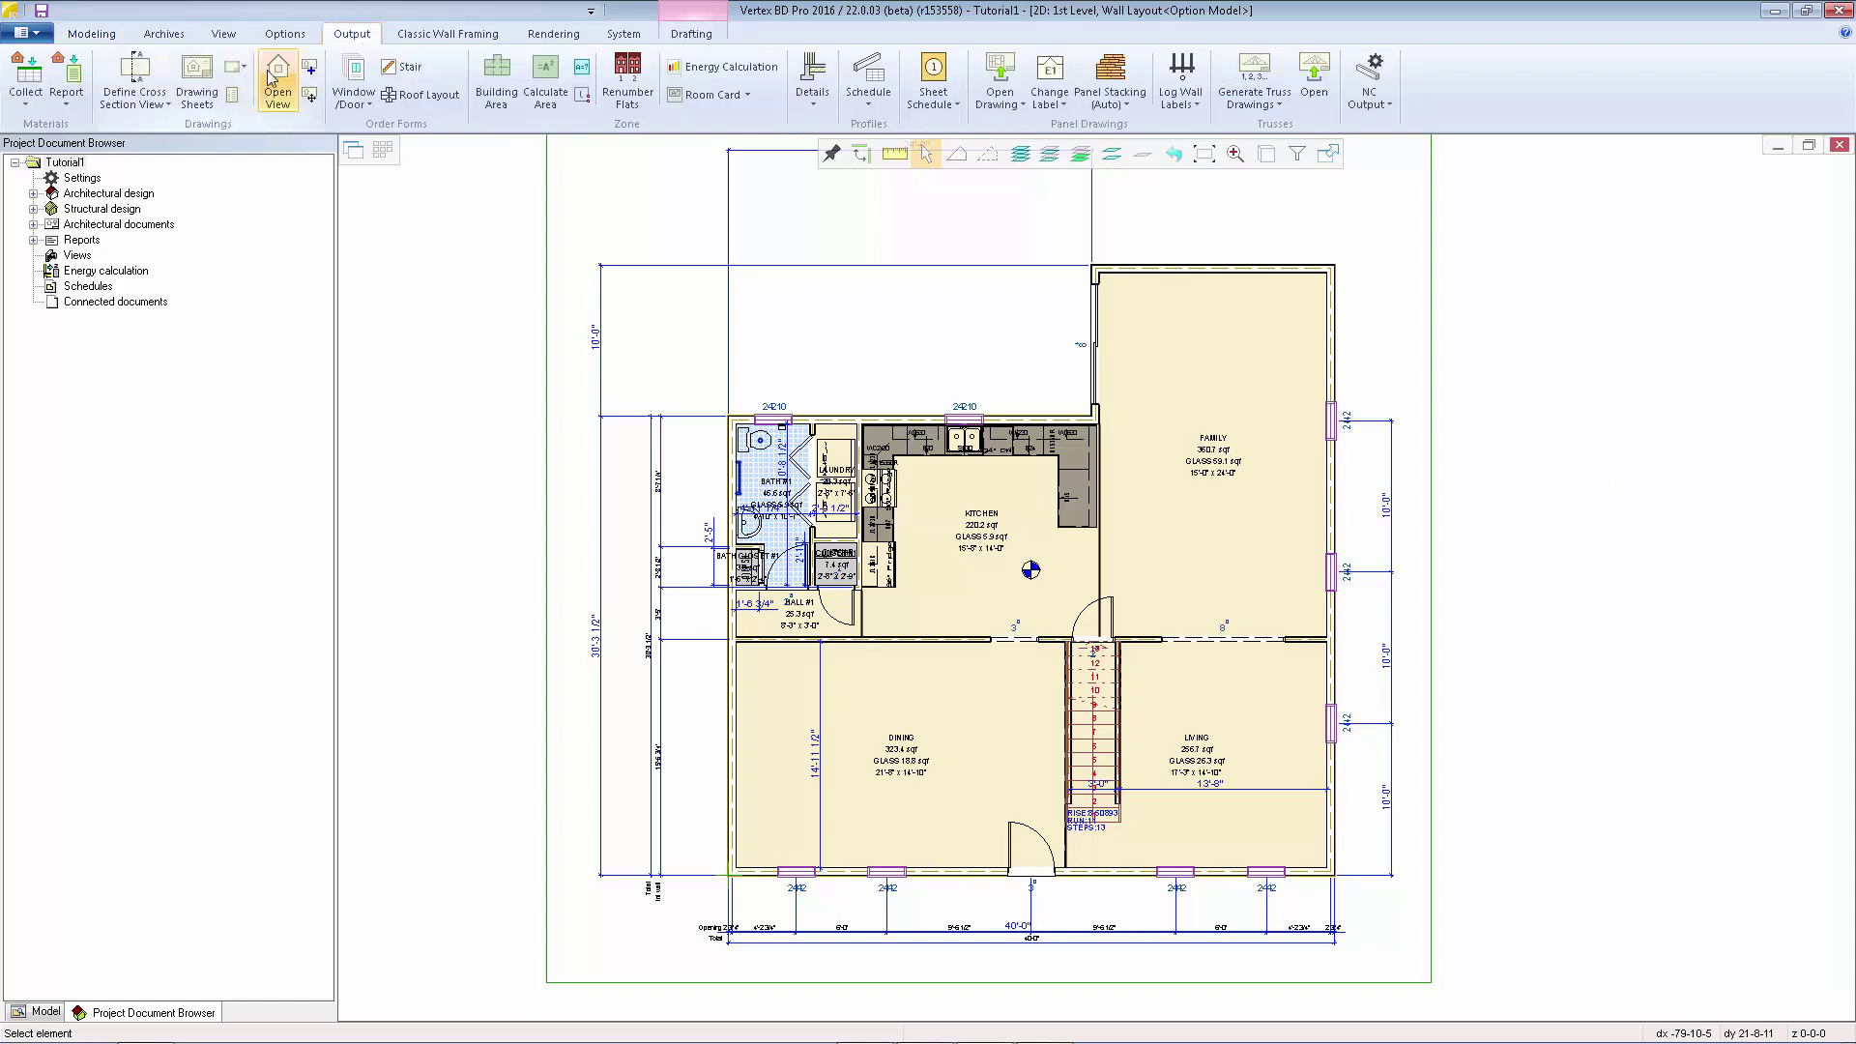
{"action": "left_click", "coordinate": [203, 76]}
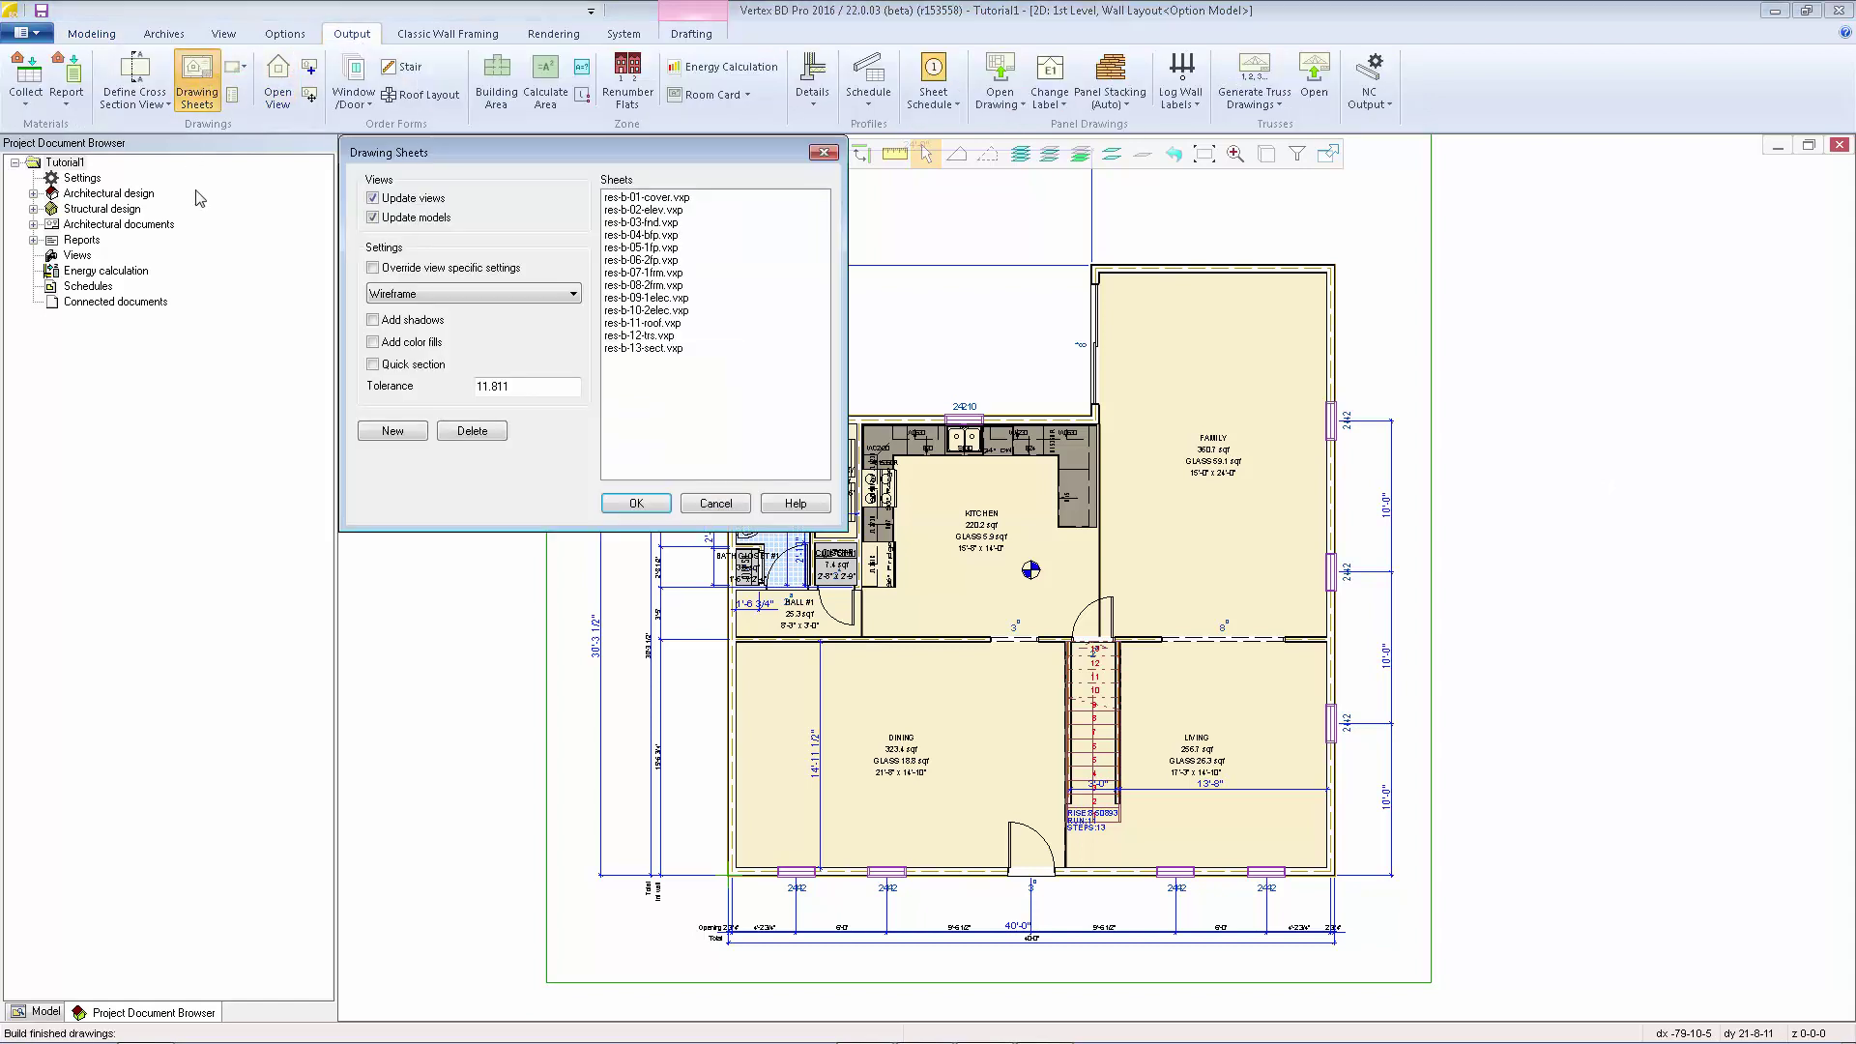
{"action": "left_click", "coordinate": [648, 247]}
{"action": "left_click", "coordinate": [637, 502]}
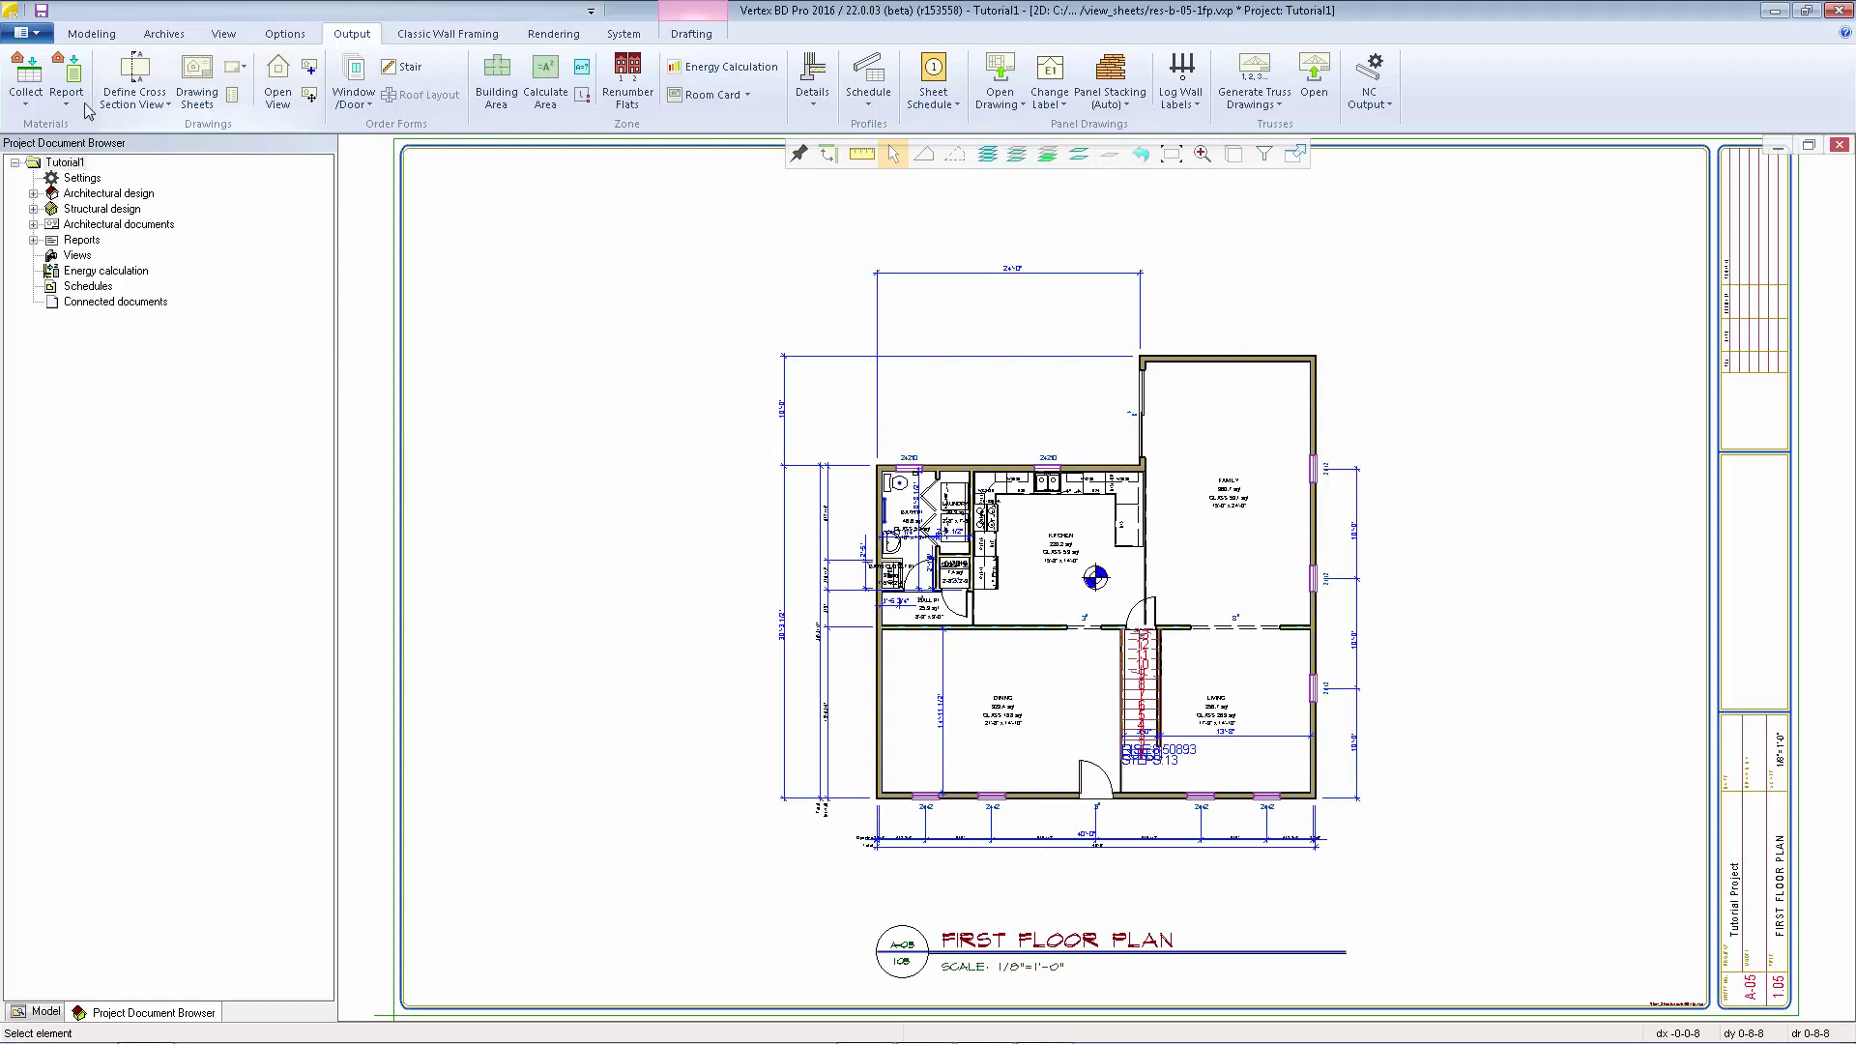
{"action": "left_click", "coordinate": [20, 35]}
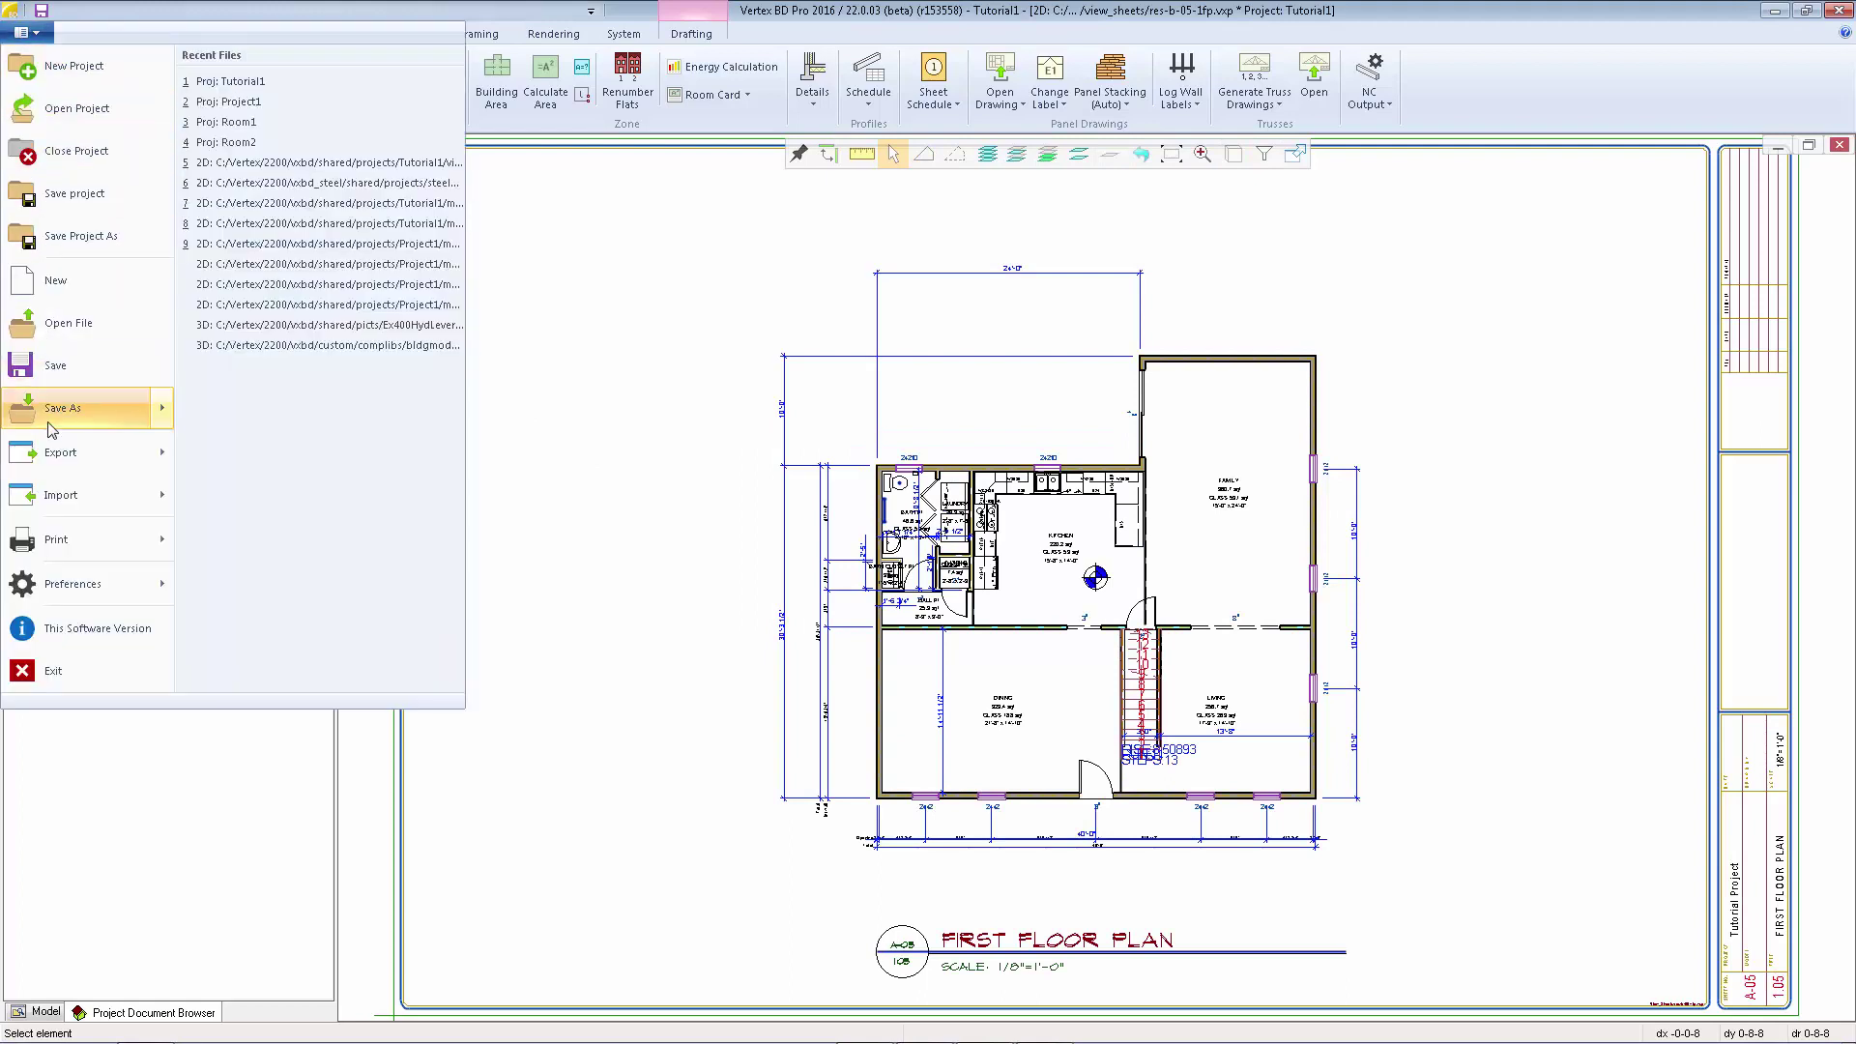
Set the sheet's print layers to the Plot-FloorPlan group without printing, then close it.
{"action": "mouse_move", "coordinate": [55, 451]}
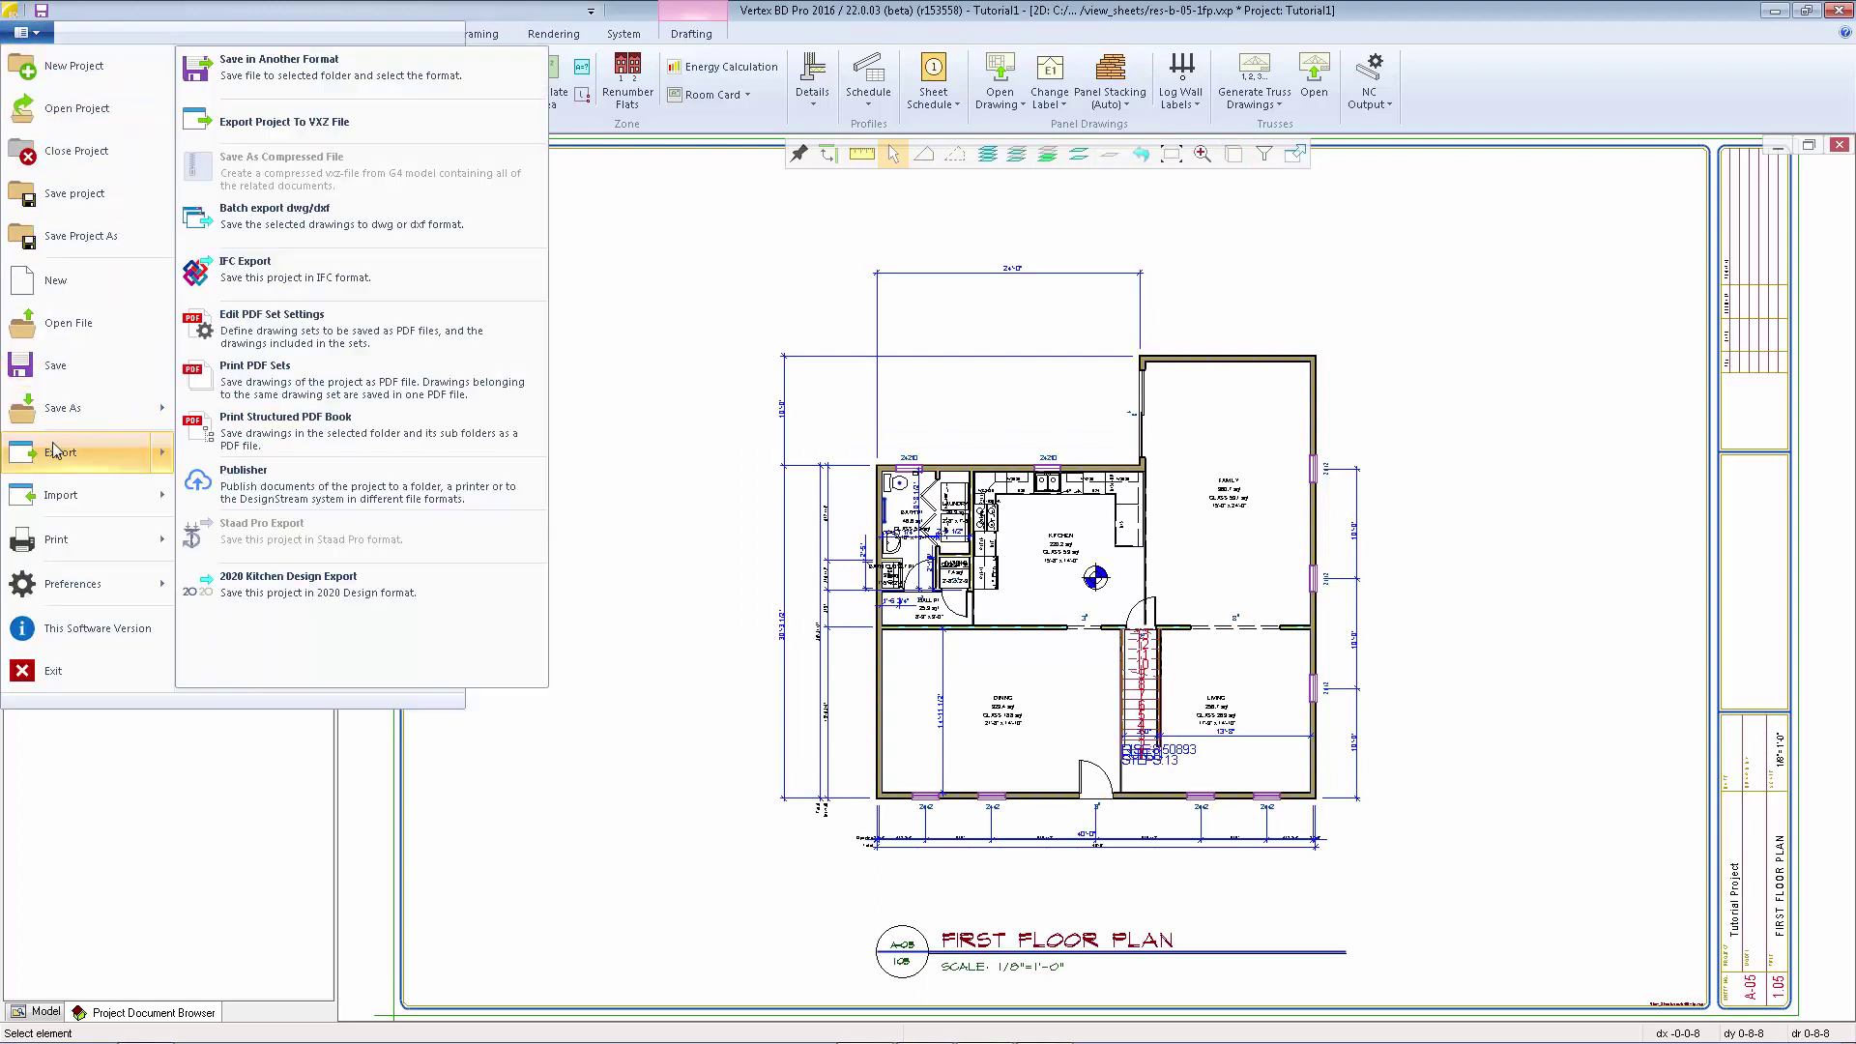
{"action": "left_click", "coordinate": [58, 540]}
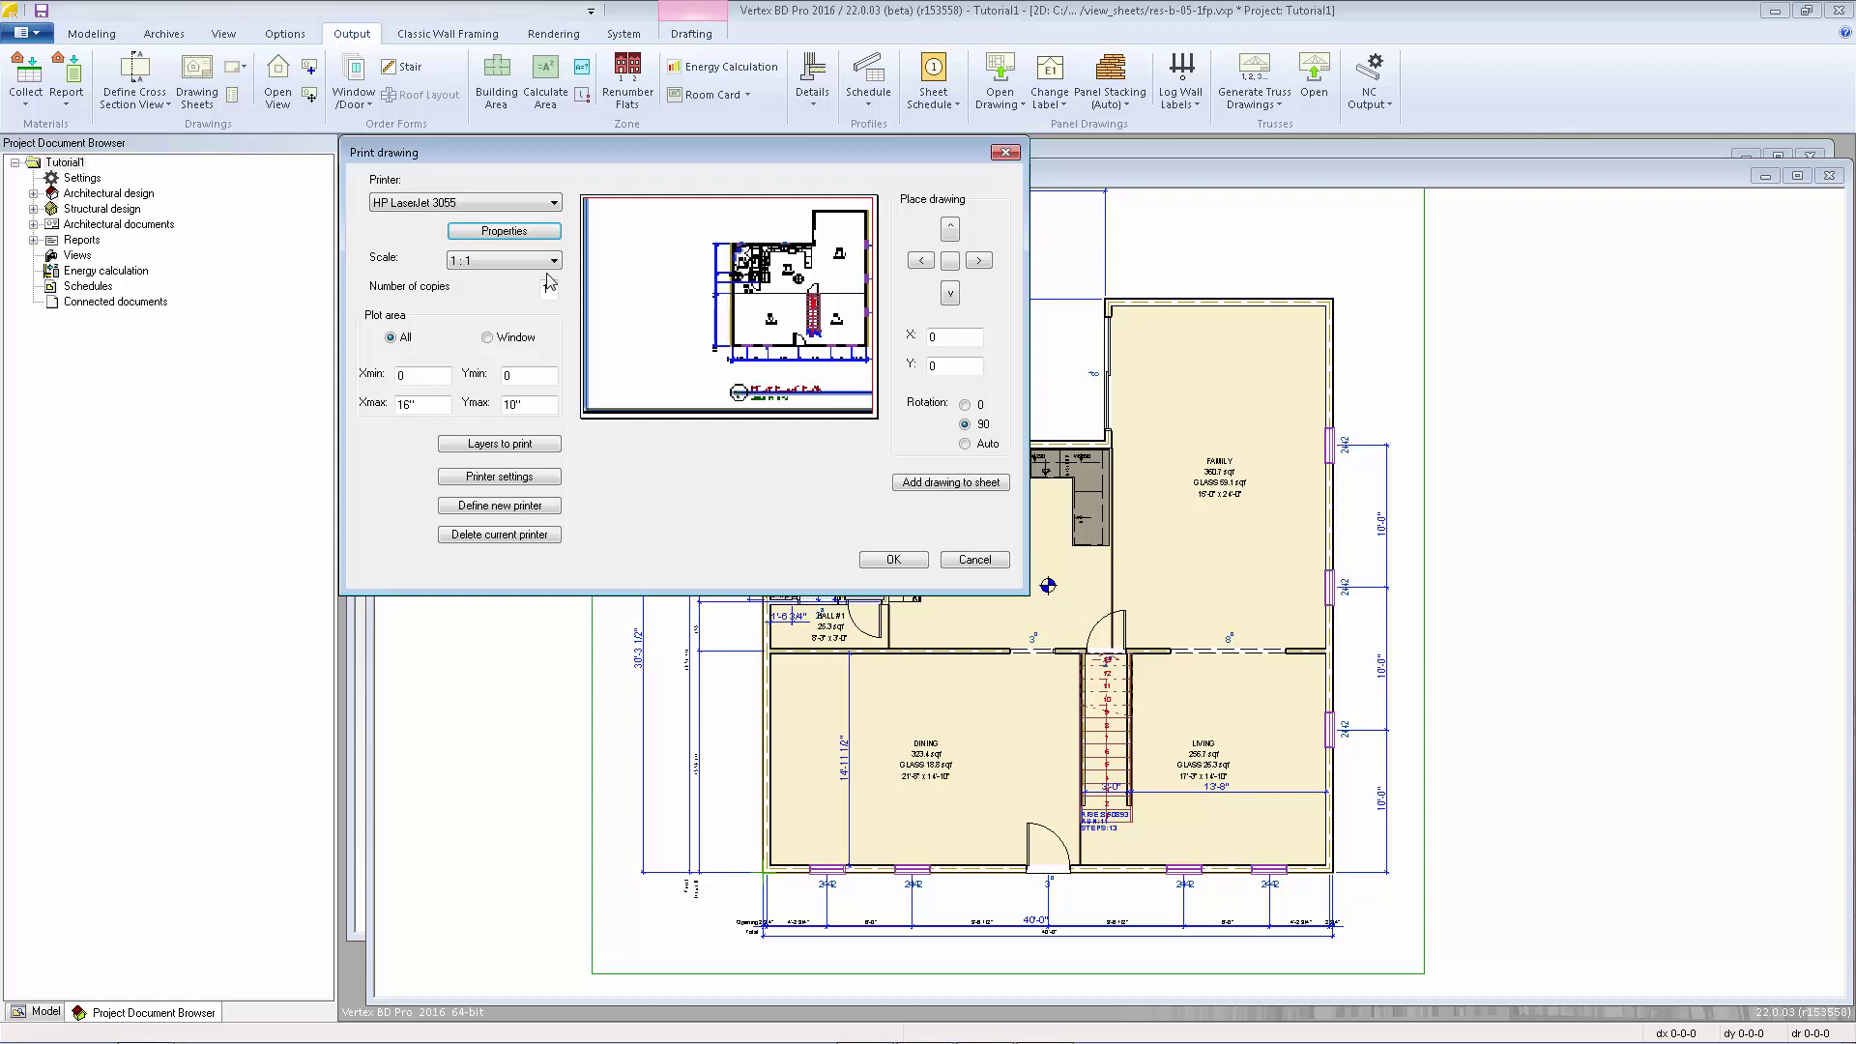
{"action": "left_click", "coordinate": [548, 454]}
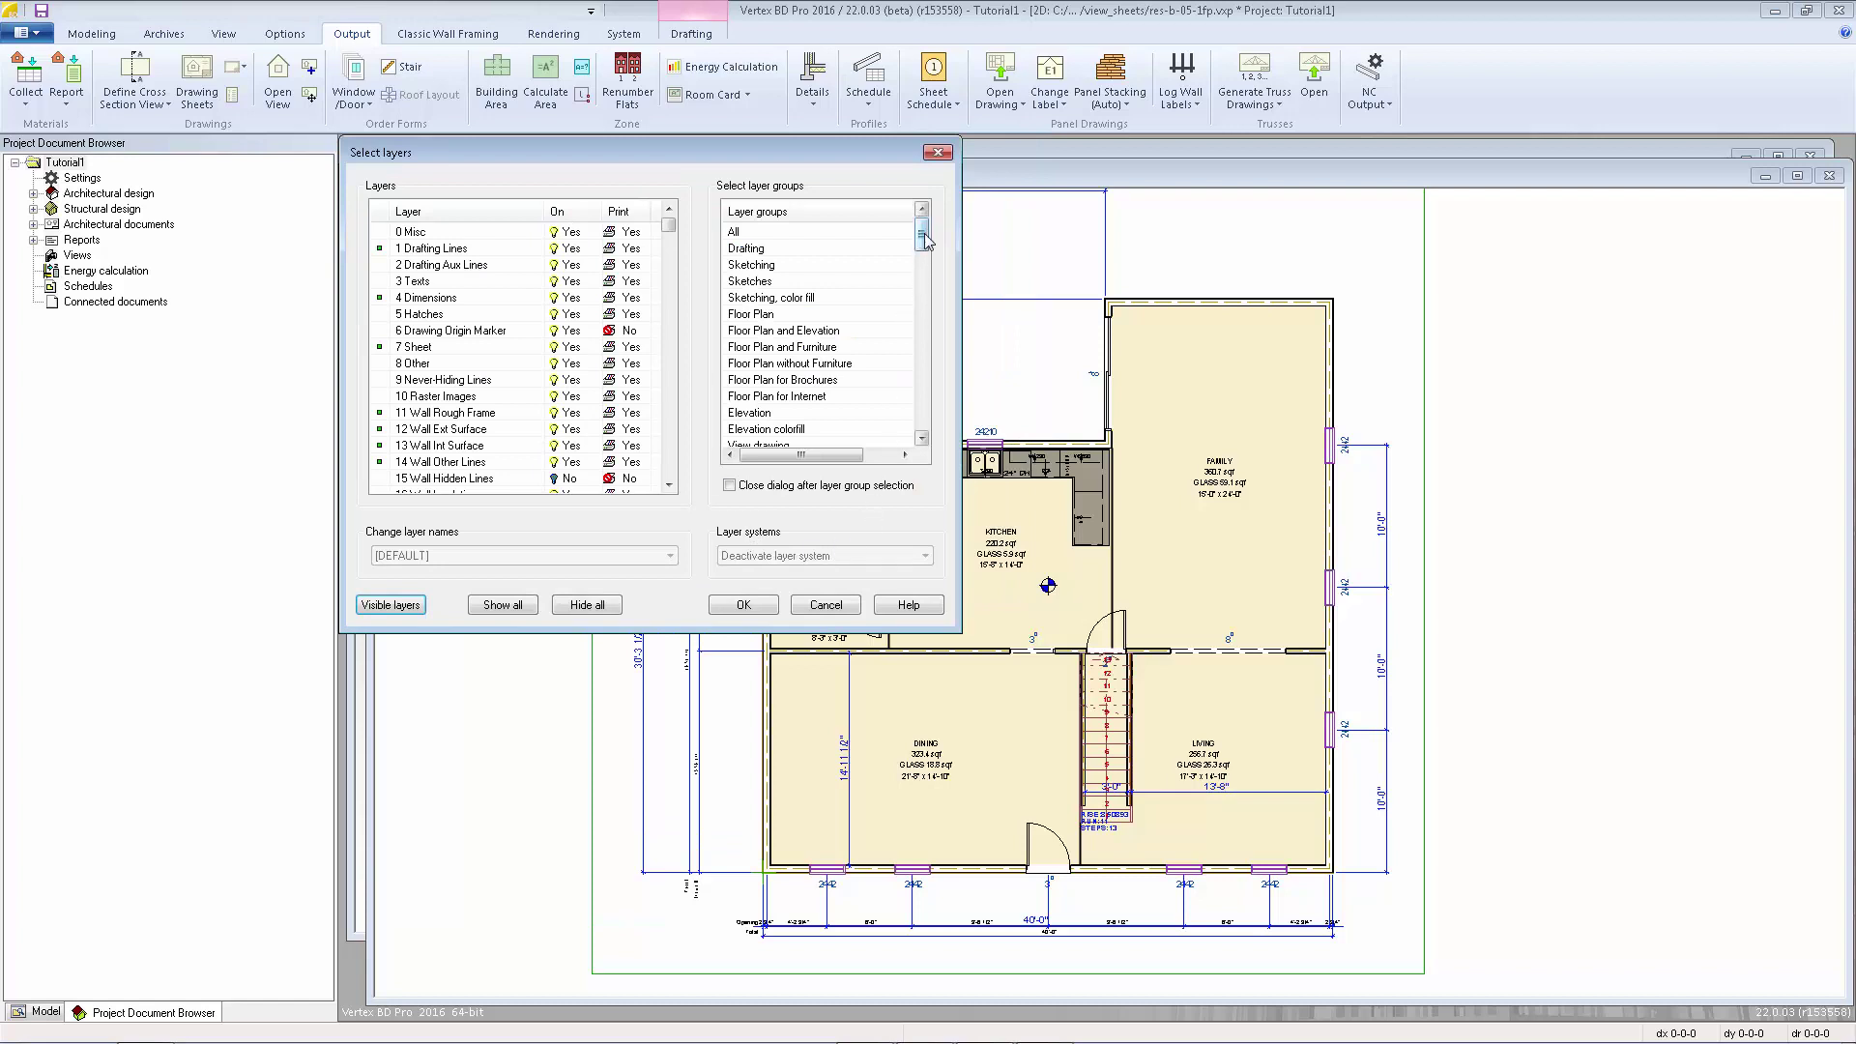
{"action": "left_click_drag", "start_coordinate": [926, 240], "coordinate": [925, 377]}
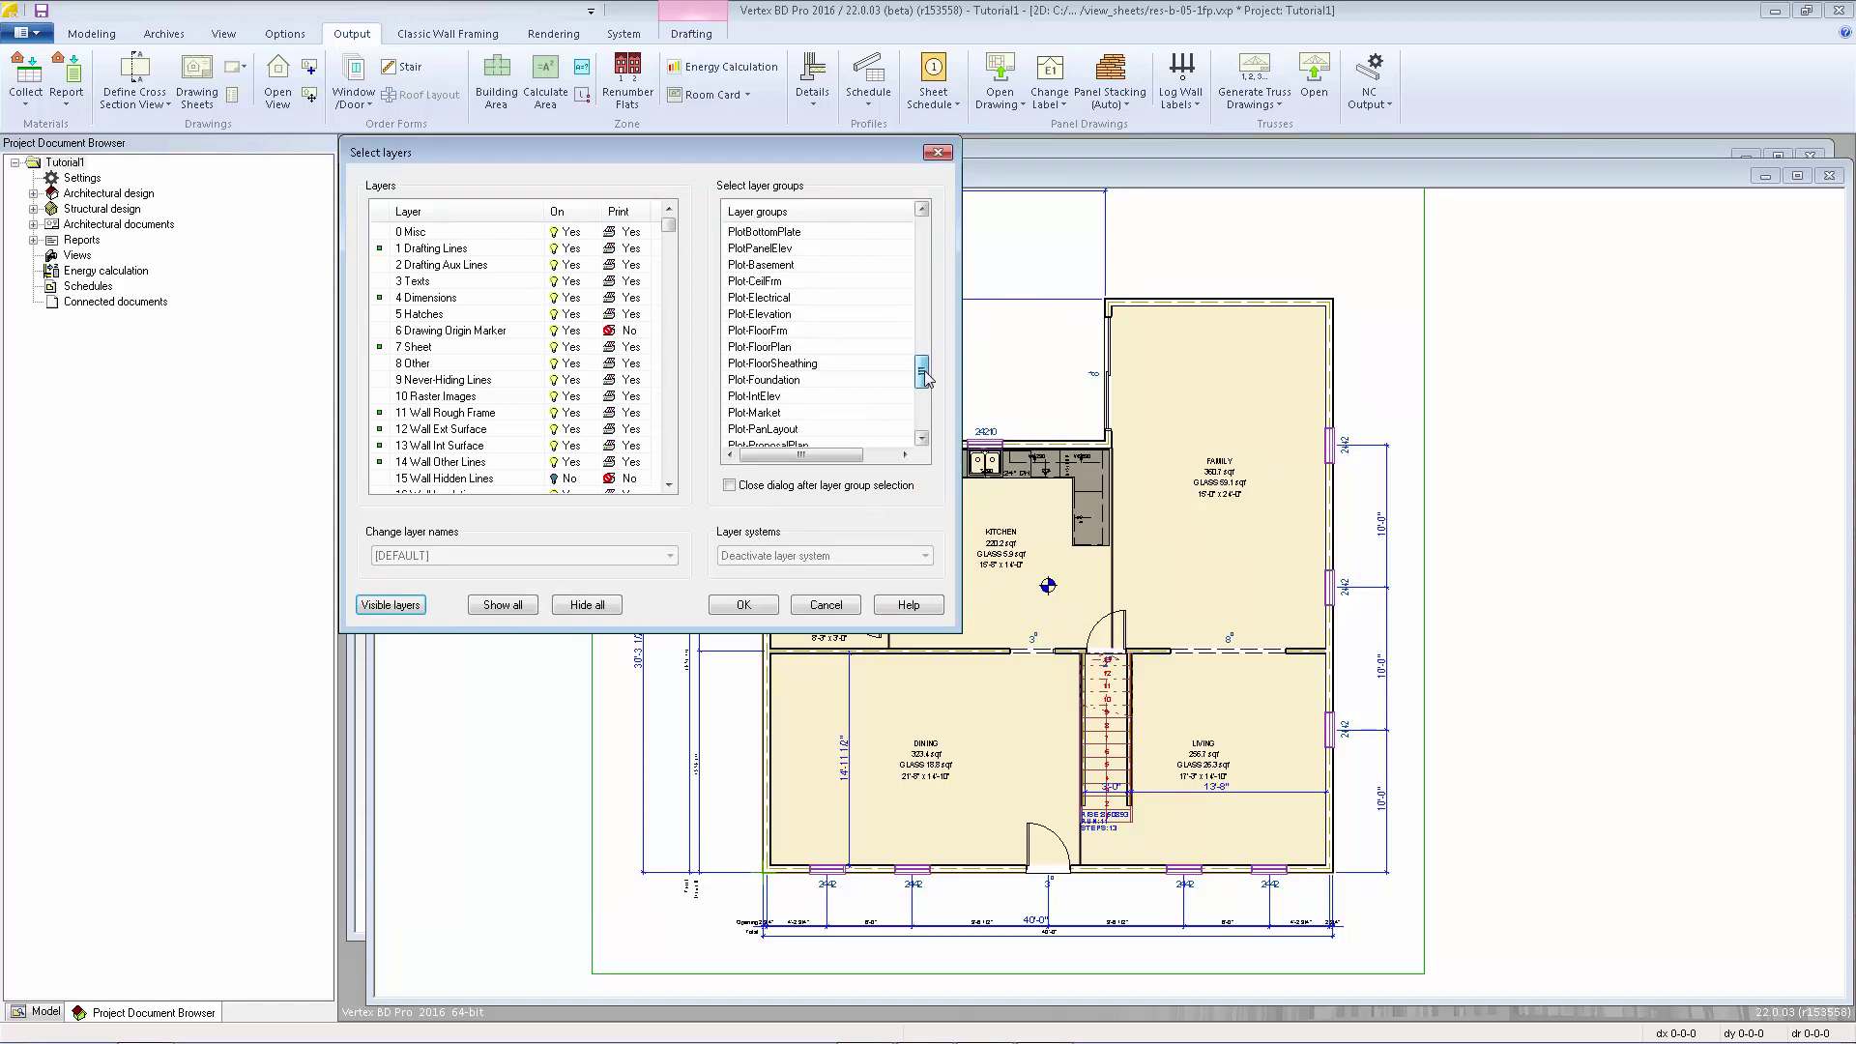
{"action": "left_click", "coordinate": [802, 346]}
{"action": "left_click", "coordinate": [743, 605]}
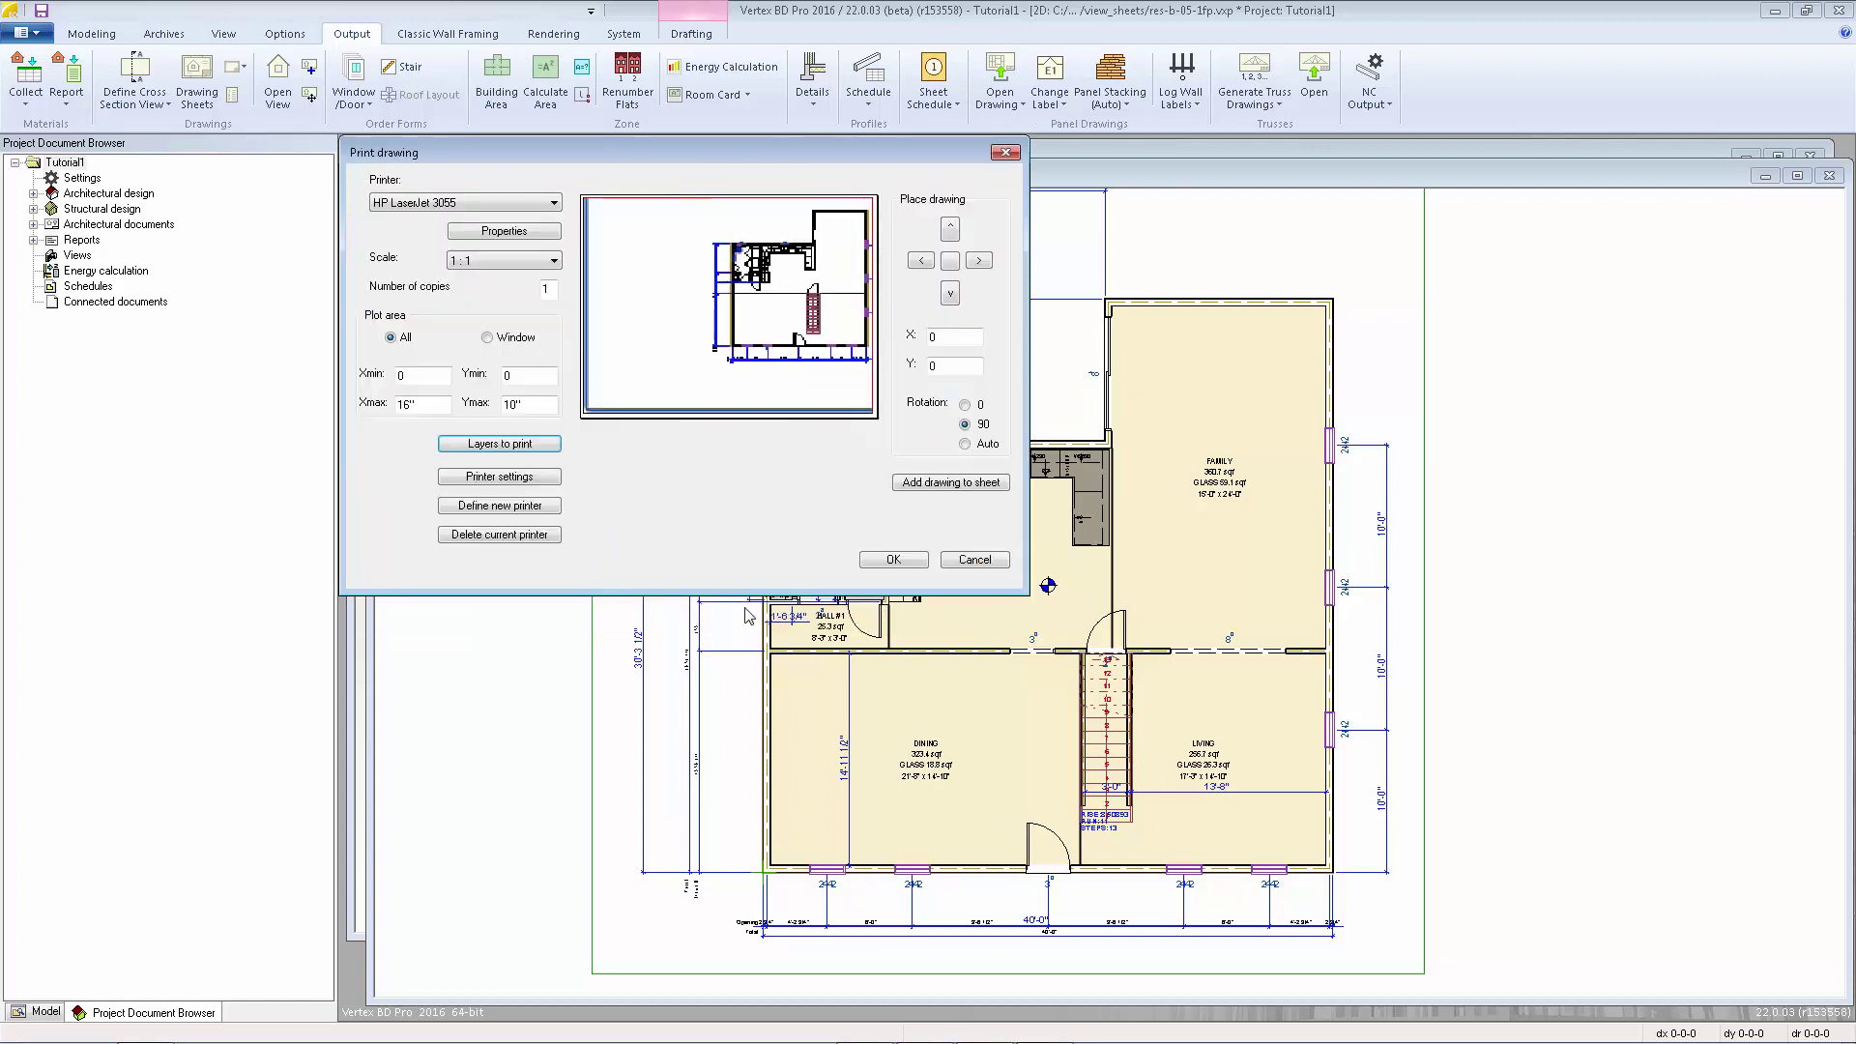
{"action": "left_click", "coordinate": [974, 561]}
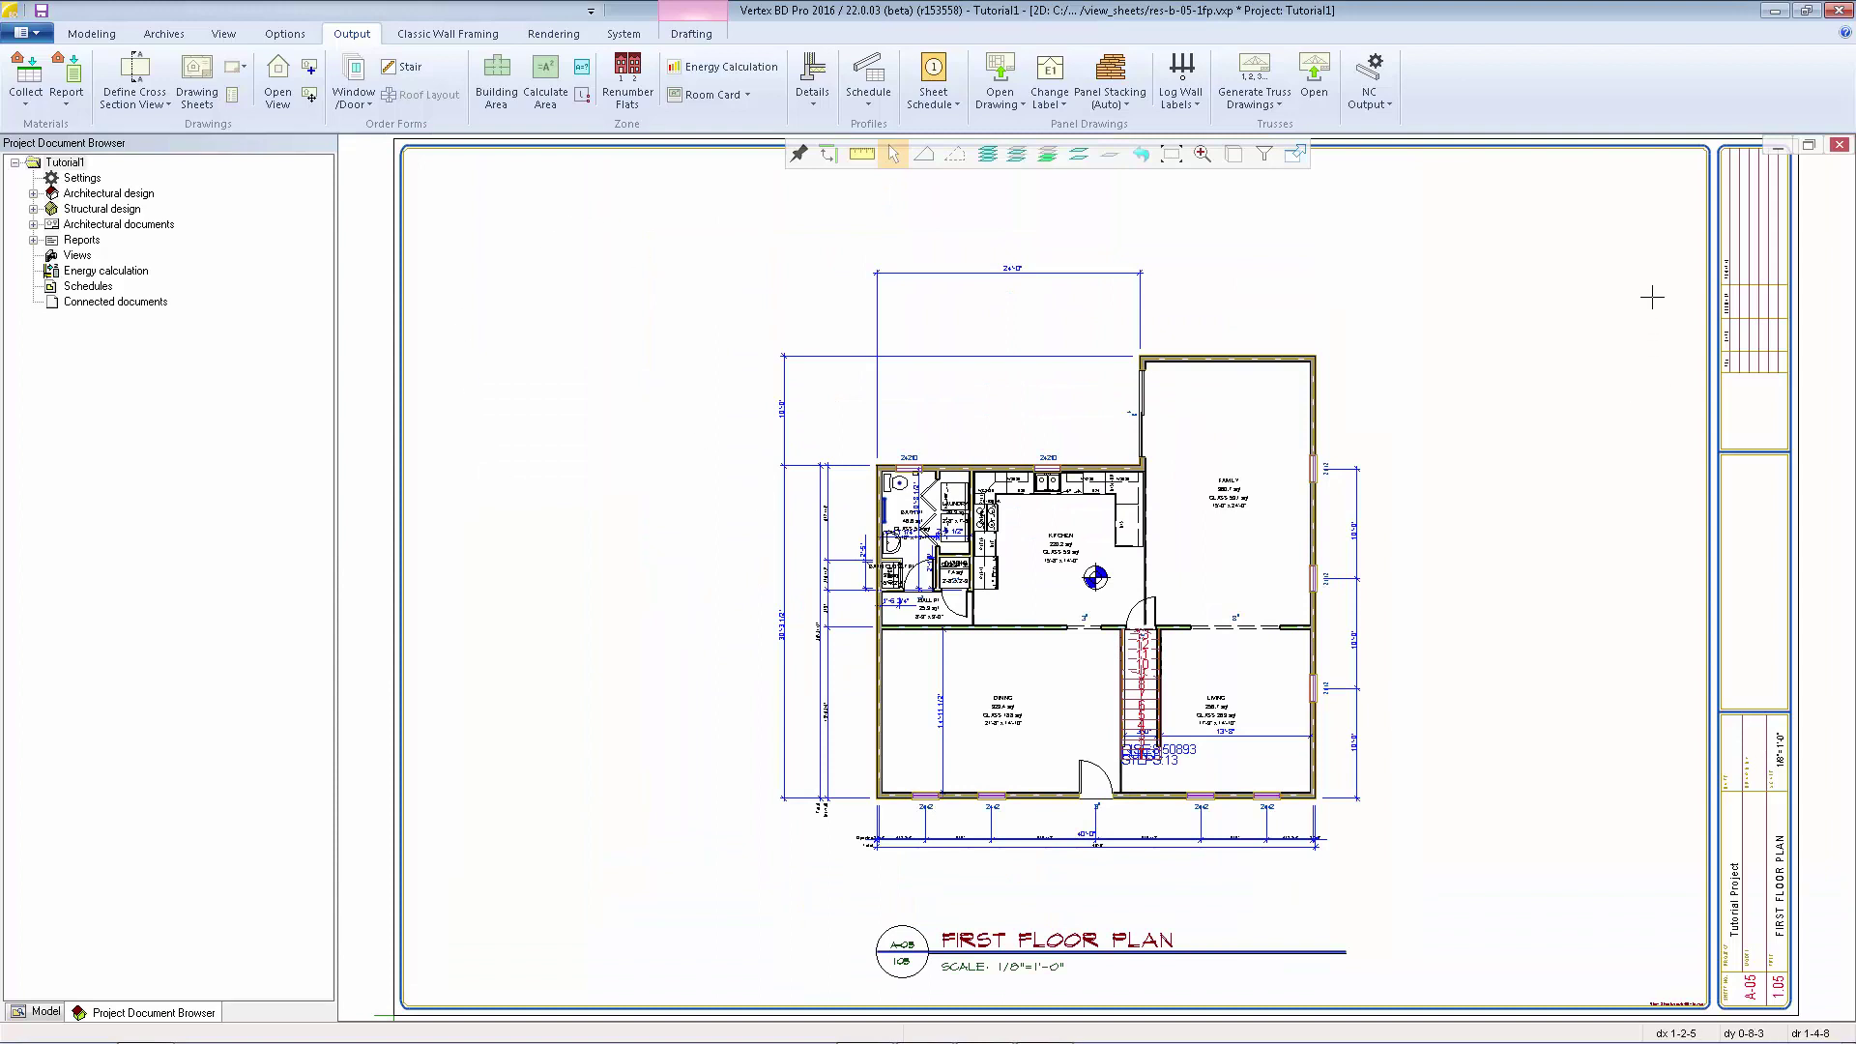
{"action": "left_click", "coordinate": [1839, 144]}
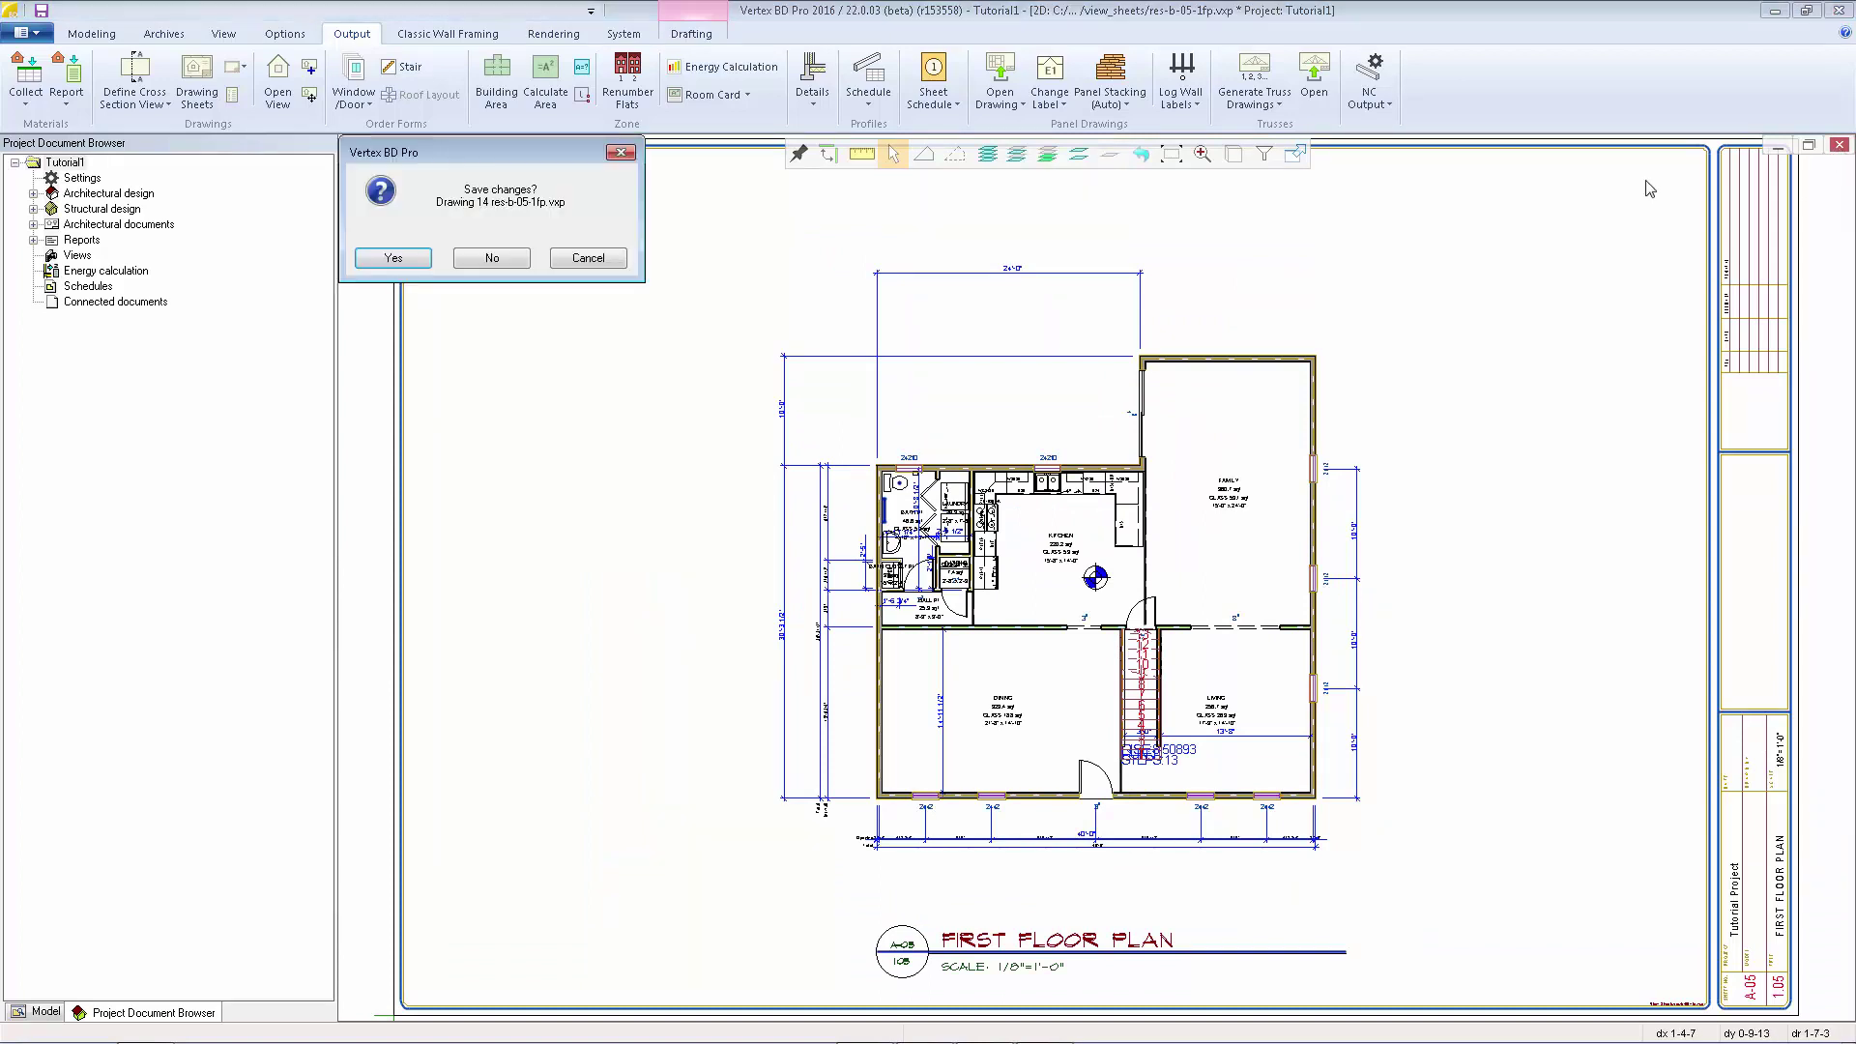
Discard changes to res-b-05-1fp.vxp, returning to the 1st Level wall layout.
{"action": "left_click", "coordinate": [510, 259]}
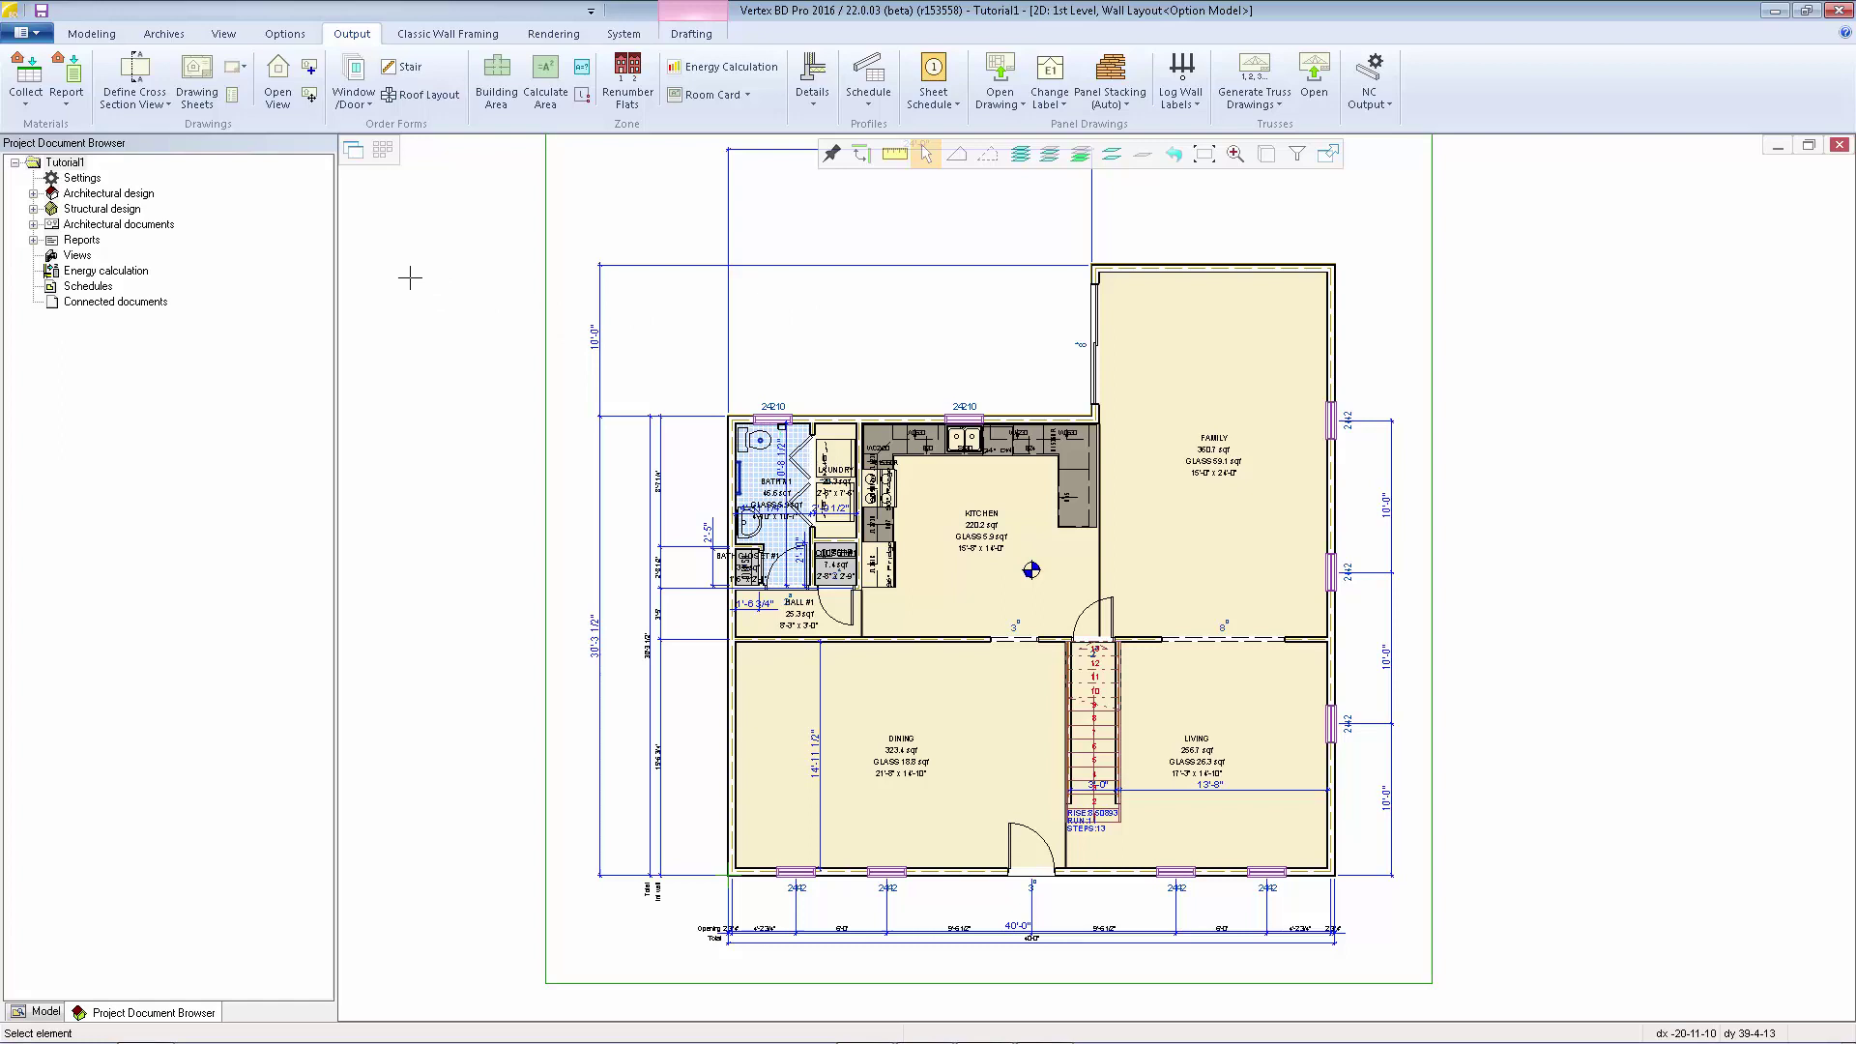
{"action": "left_click", "coordinate": [26, 32]}
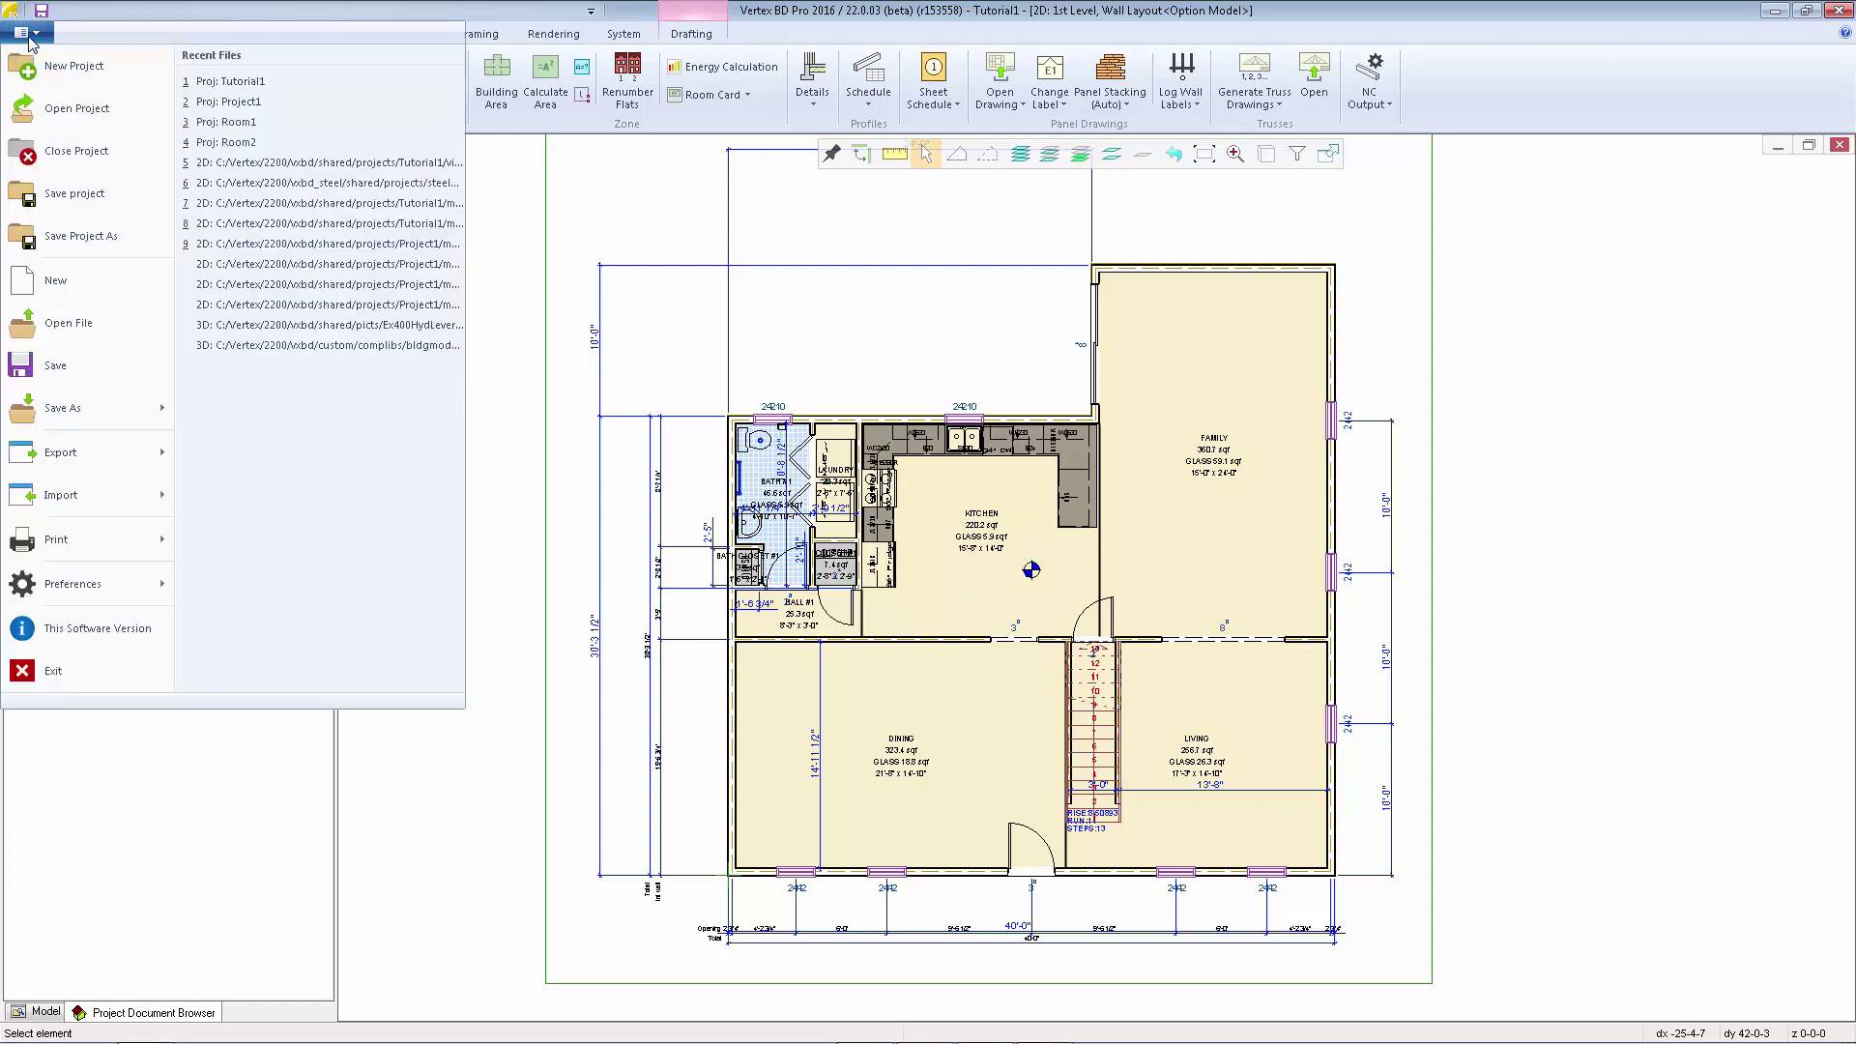
{"action": "mouse_move", "coordinate": [44, 454]}
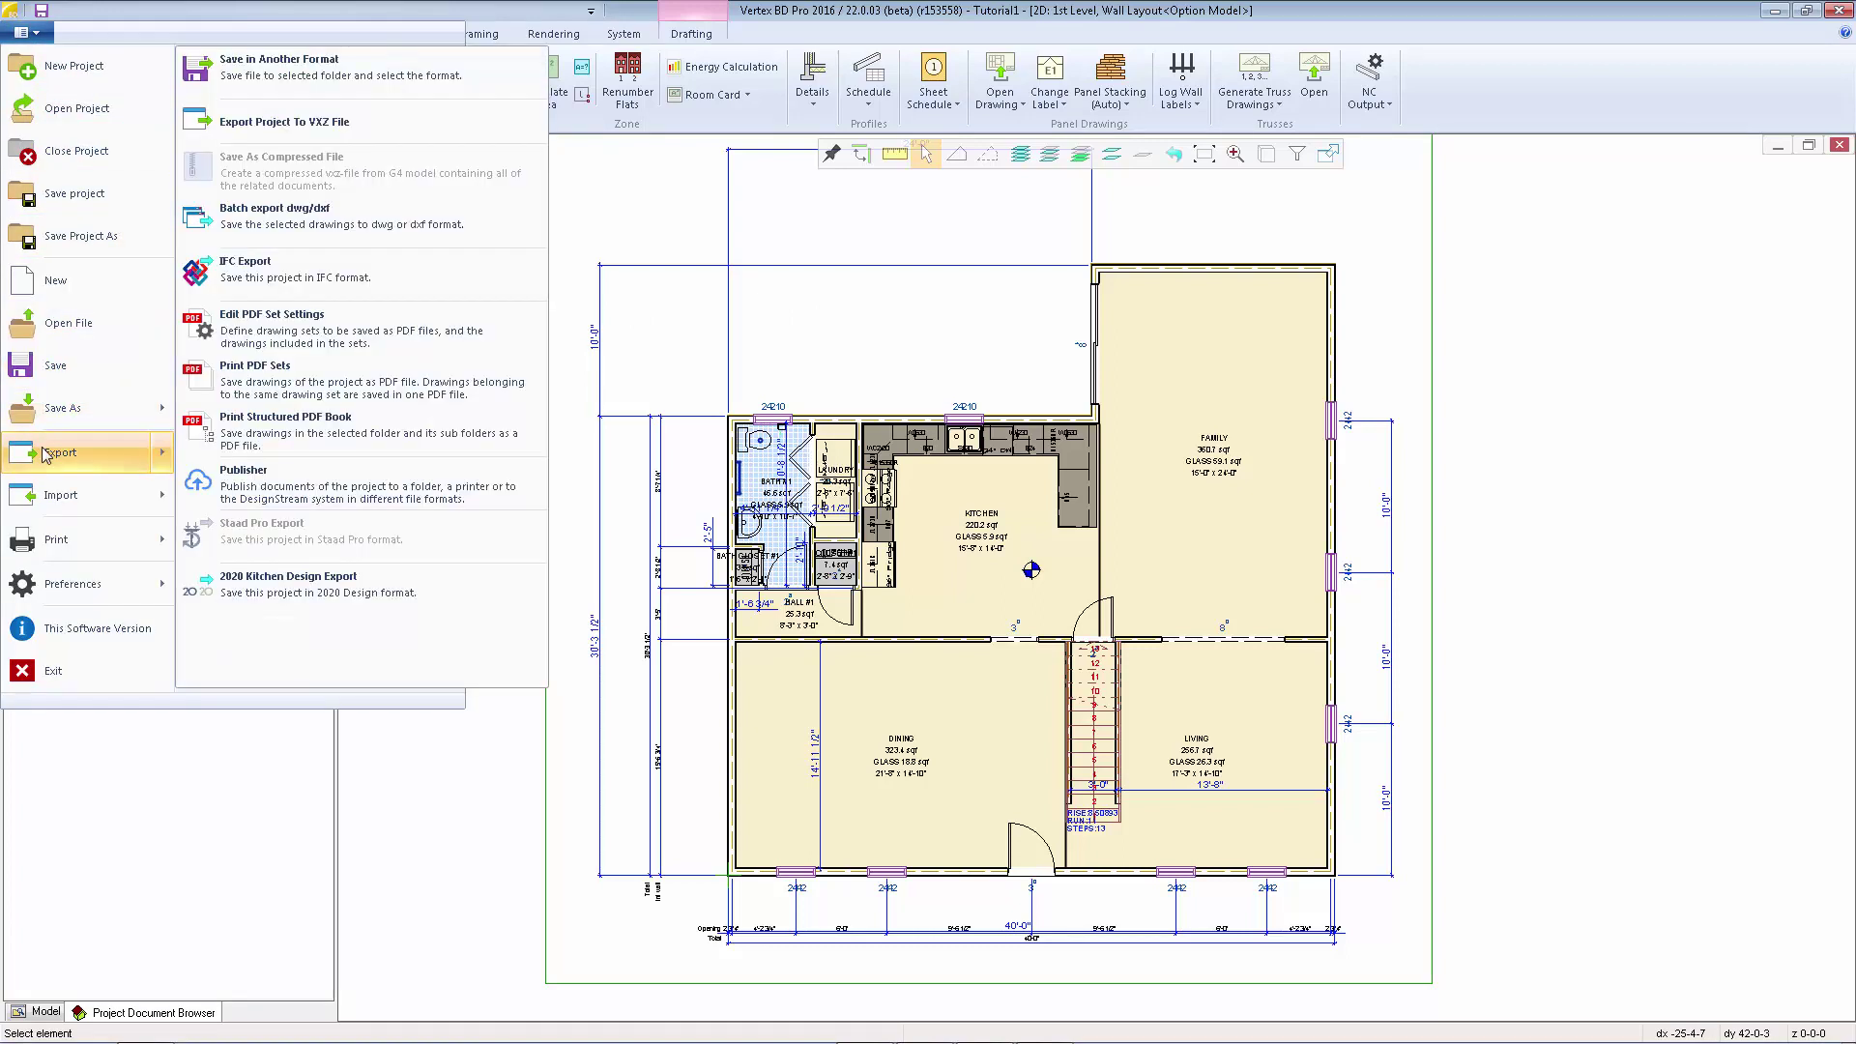
In PDF Set Settings, set Active to '-' for the Foundation, both framing and both electrical sheets.
{"action": "left_click", "coordinate": [270, 332]}
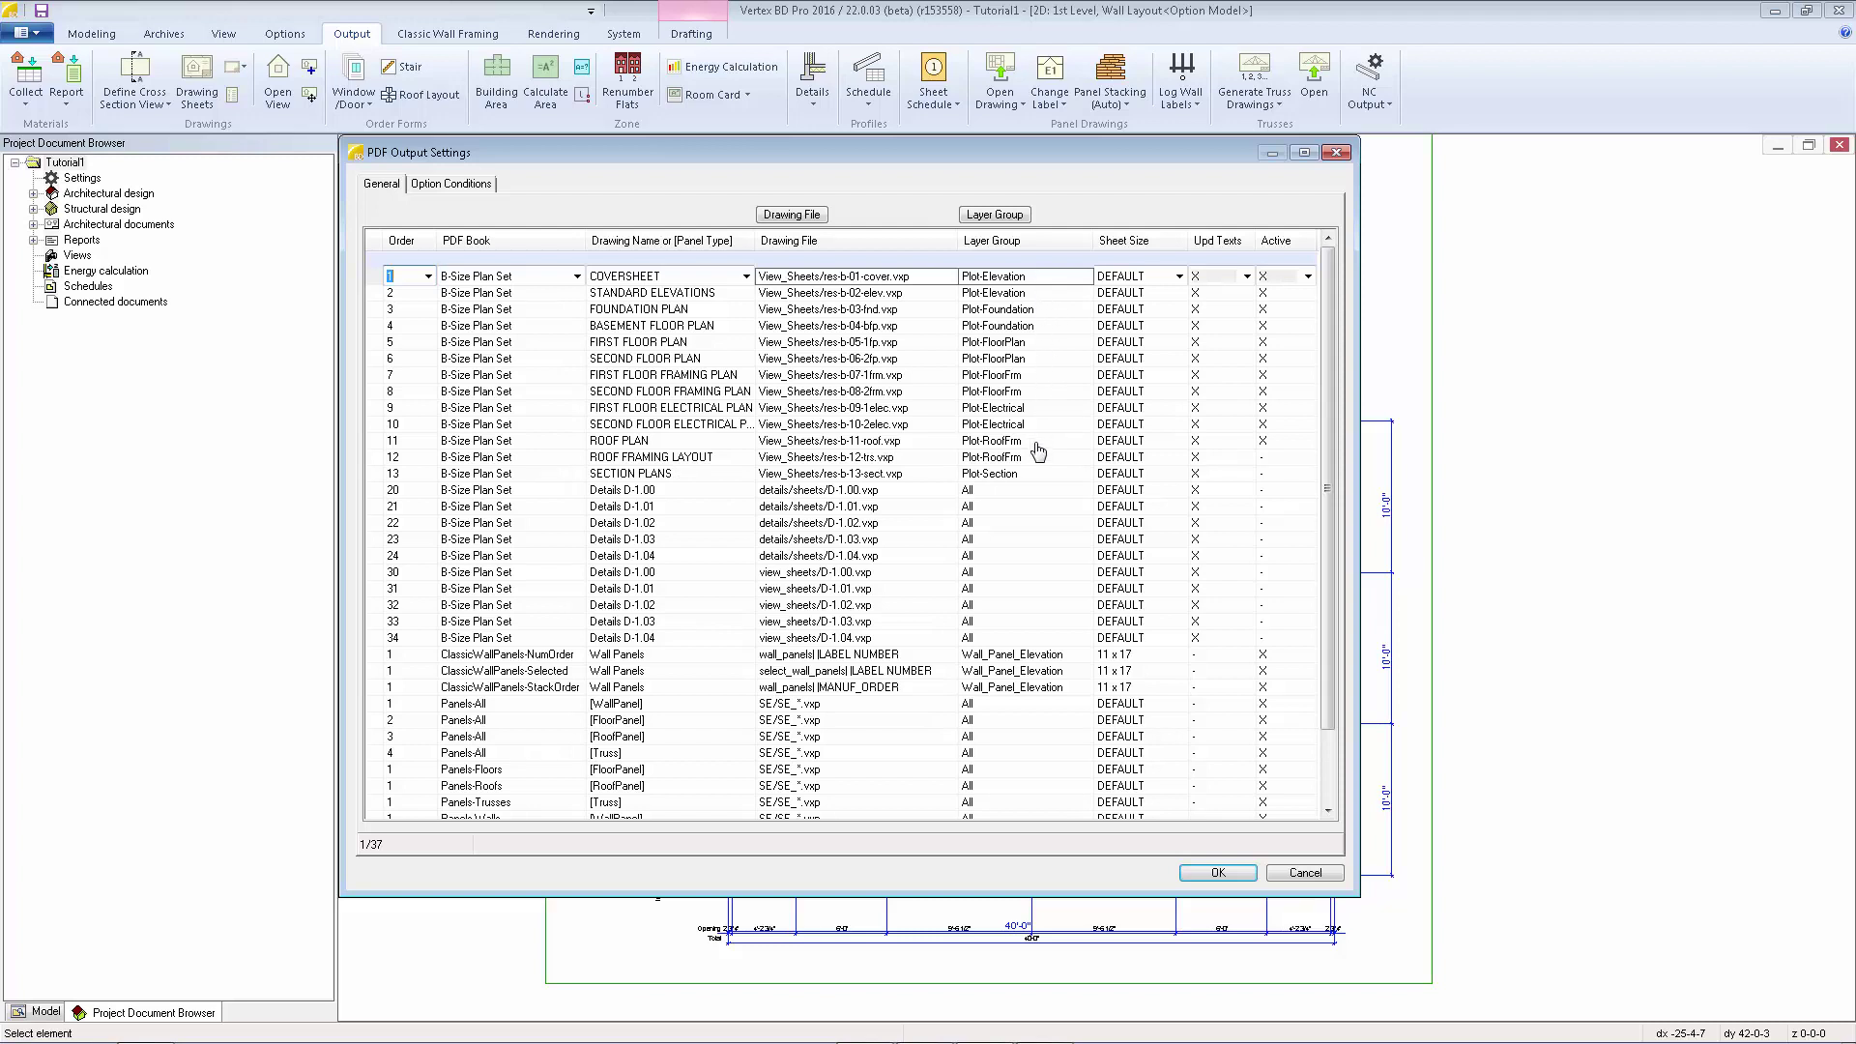
{"action": "left_click", "coordinate": [1293, 311]}
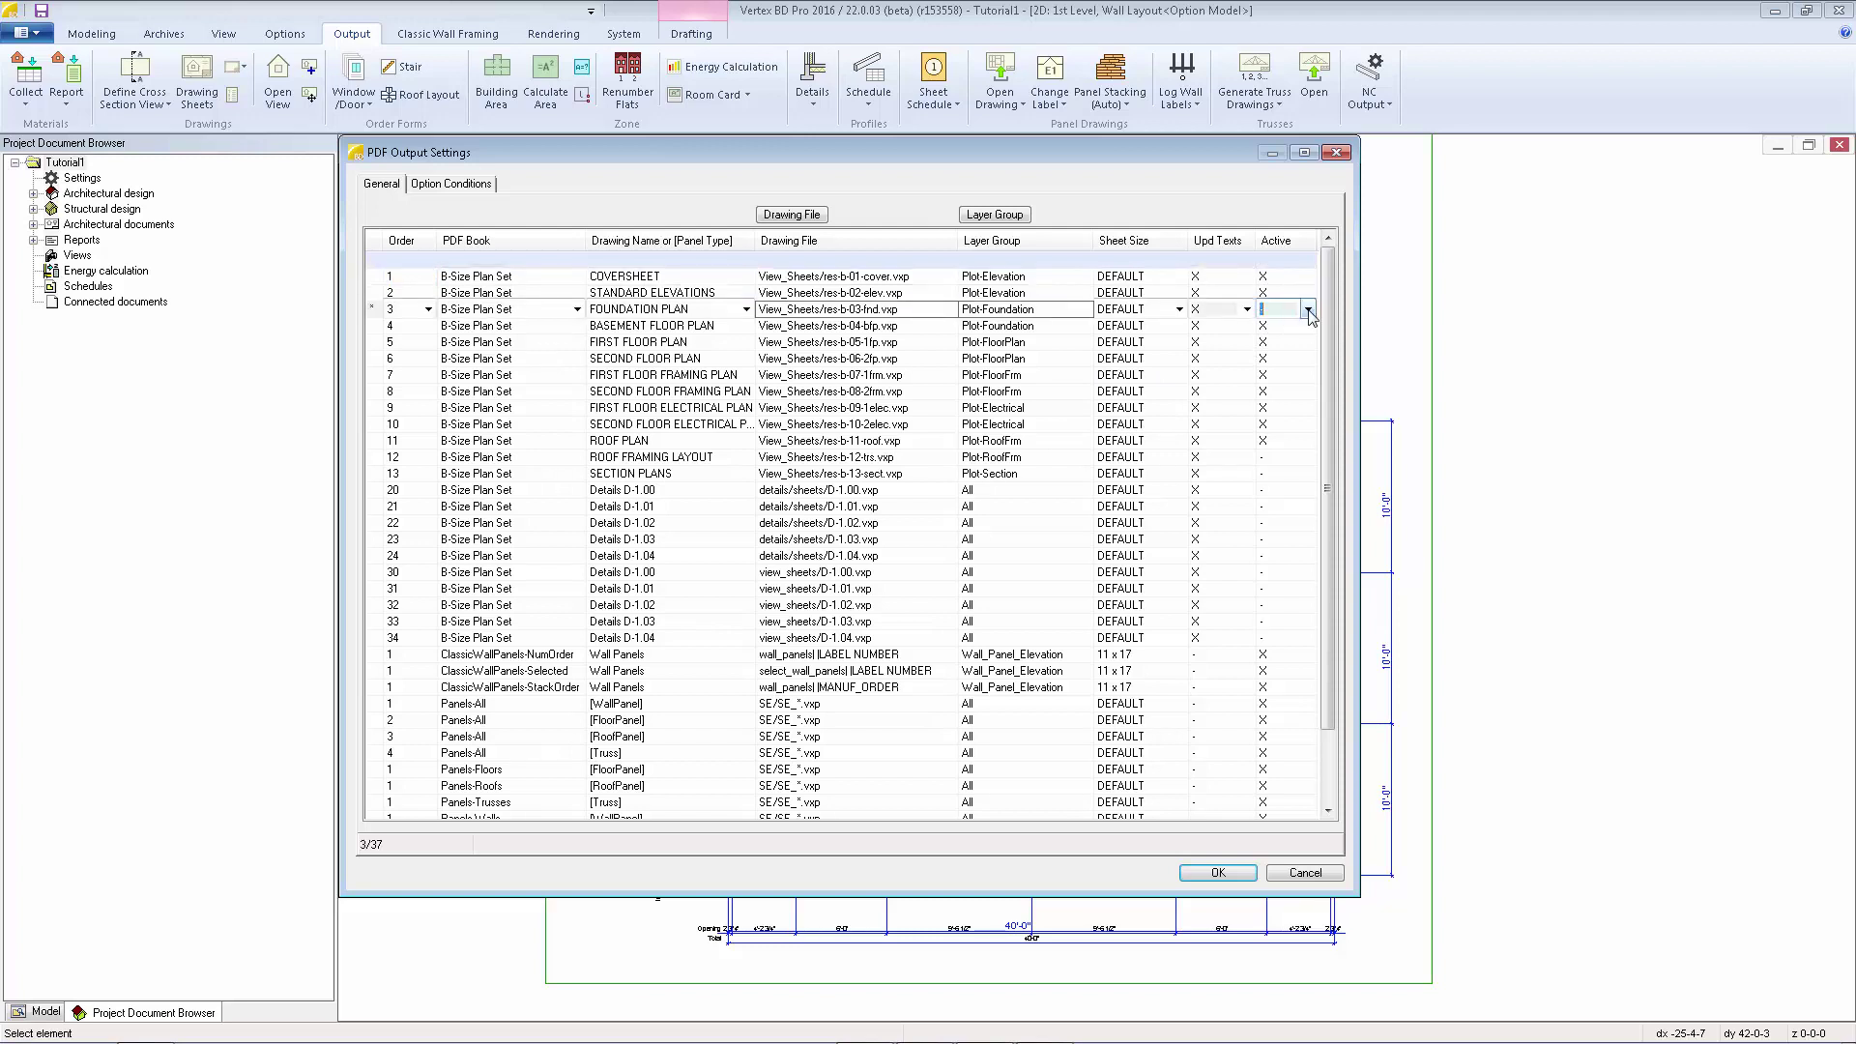
{"action": "left_click", "coordinate": [1281, 359]}
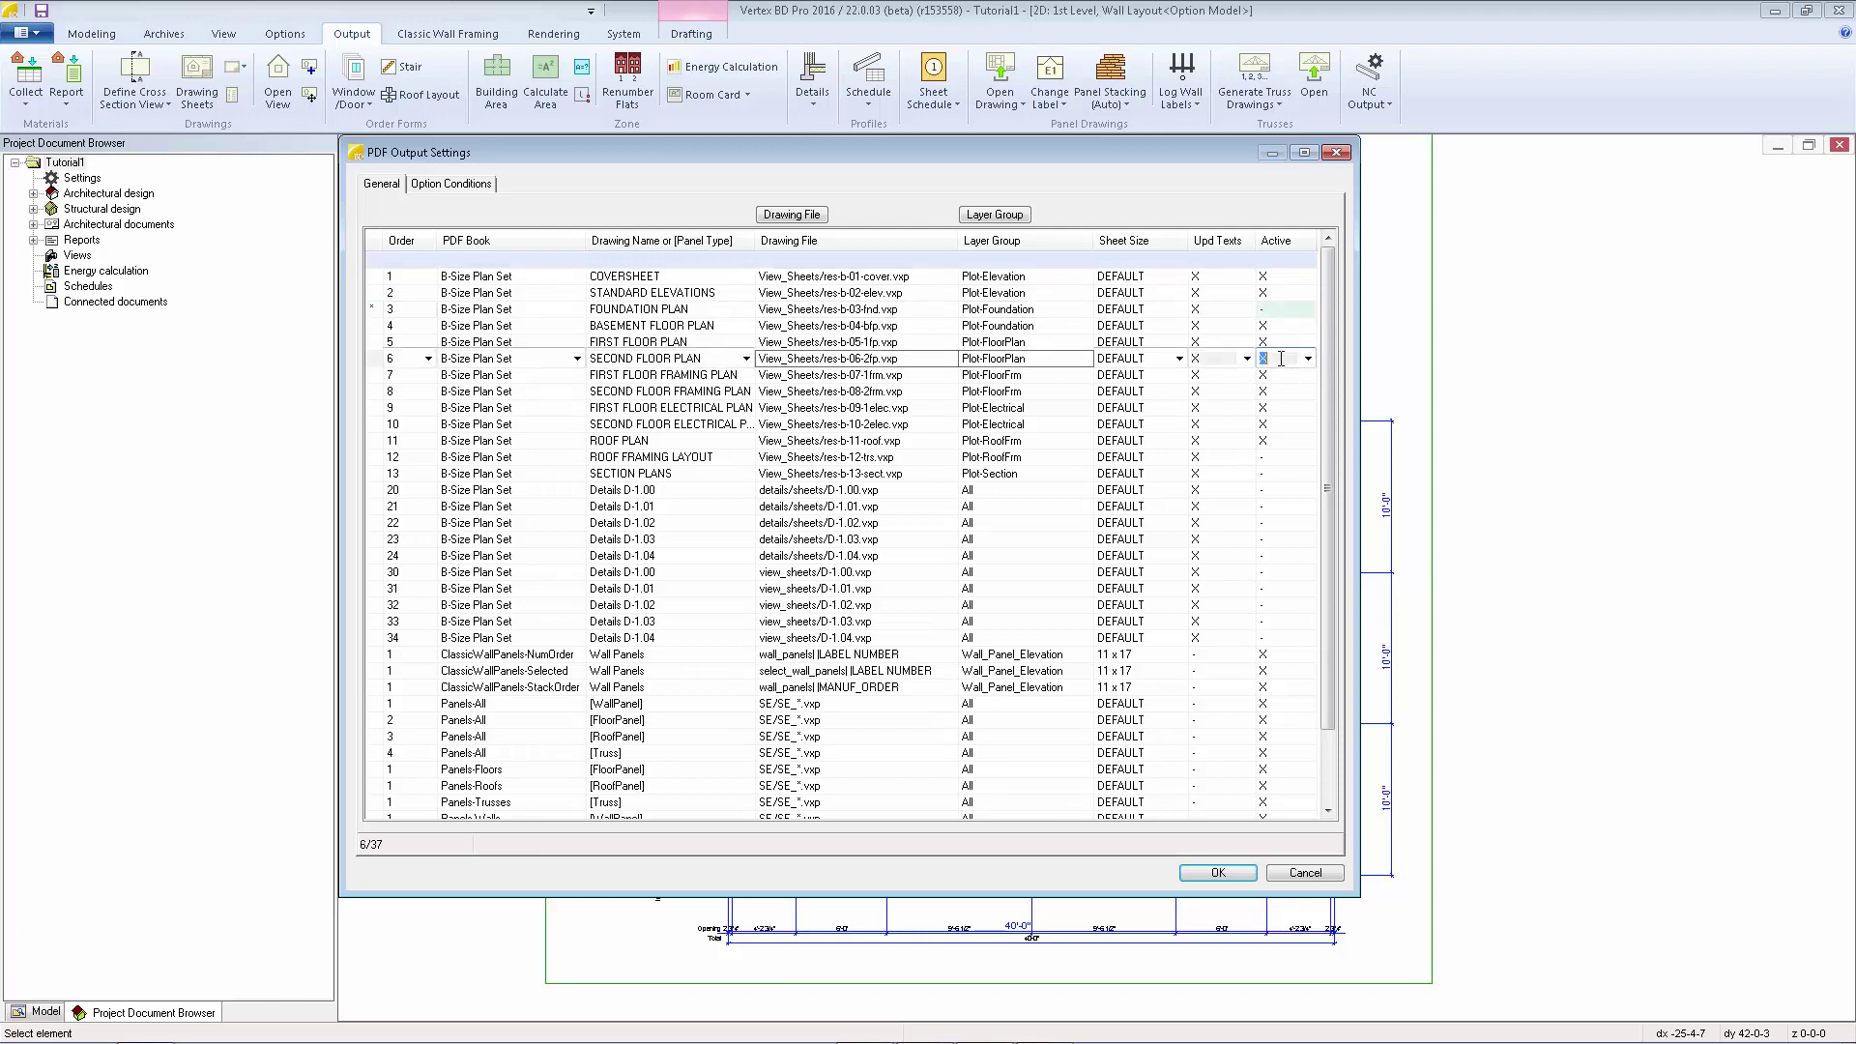
{"action": "left_click", "coordinate": [1285, 376]}
{"action": "left_click", "coordinate": [1308, 375]}
{"action": "left_click", "coordinate": [1298, 406]}
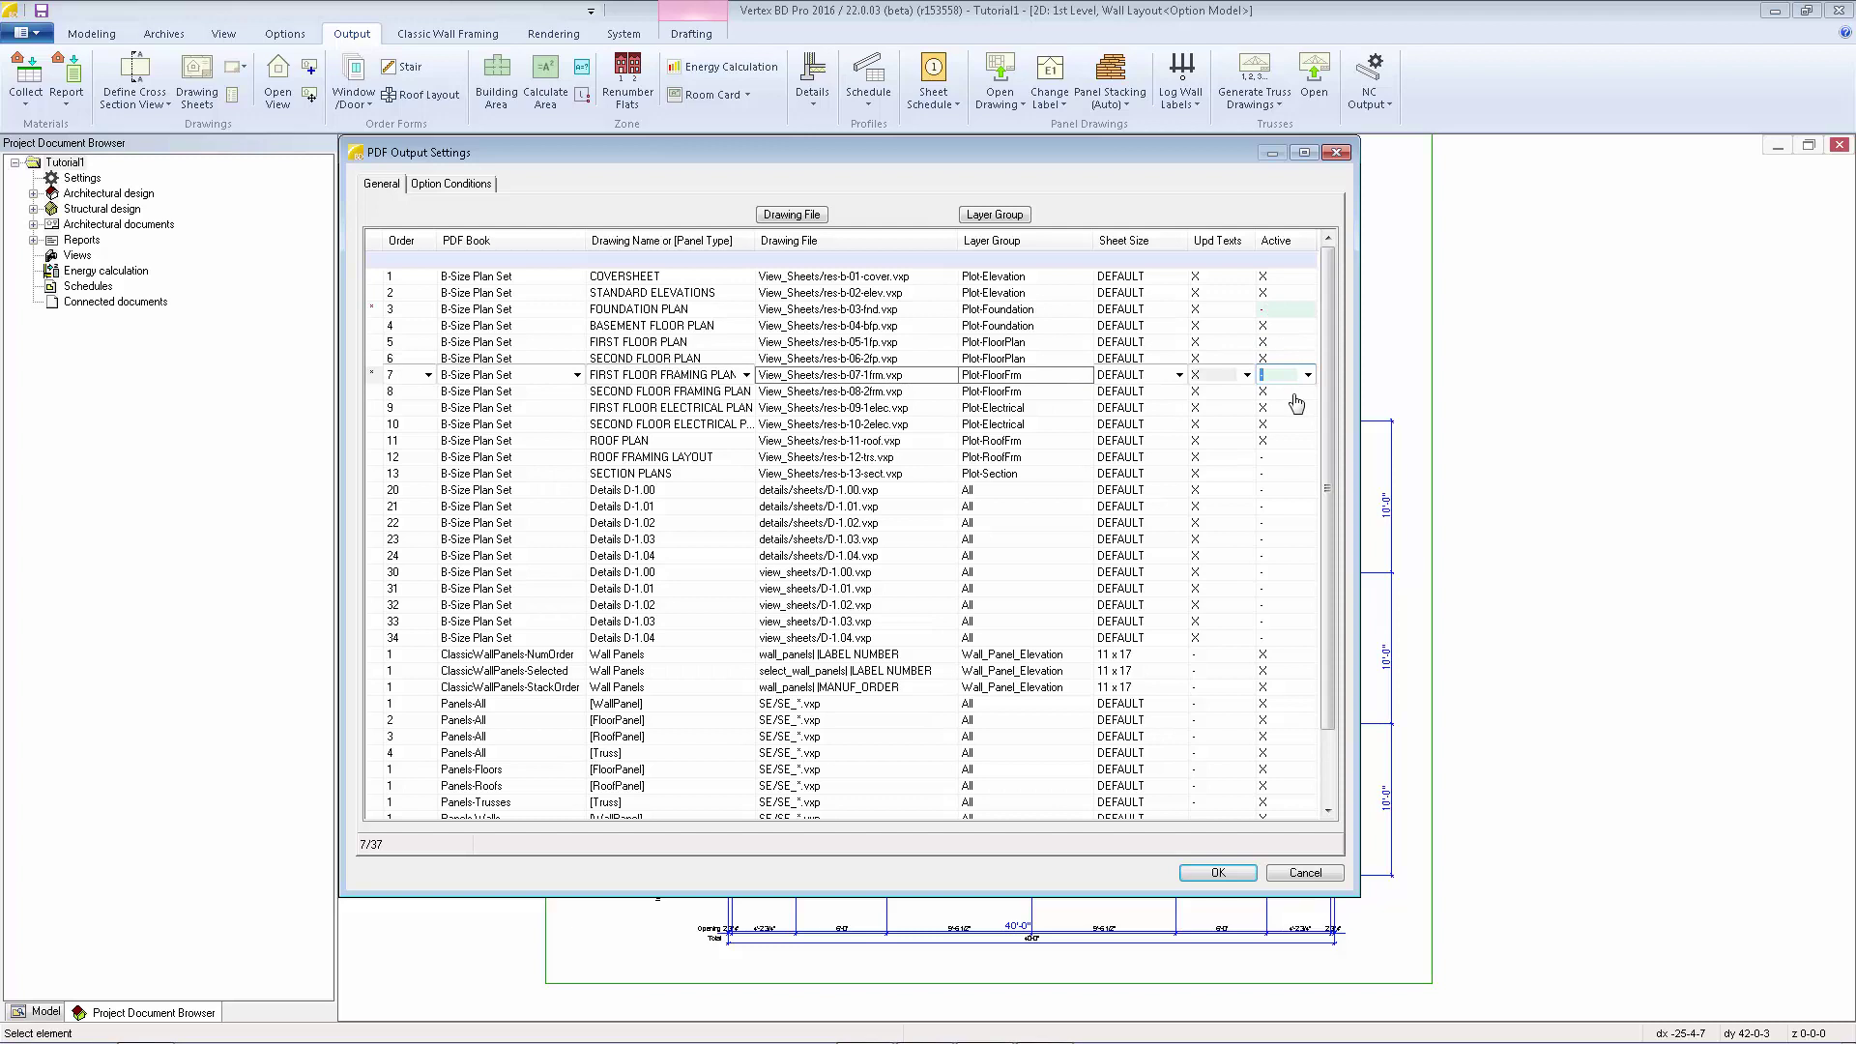
{"action": "left_click", "coordinate": [1298, 392]}
{"action": "key", "text": "Delete"}
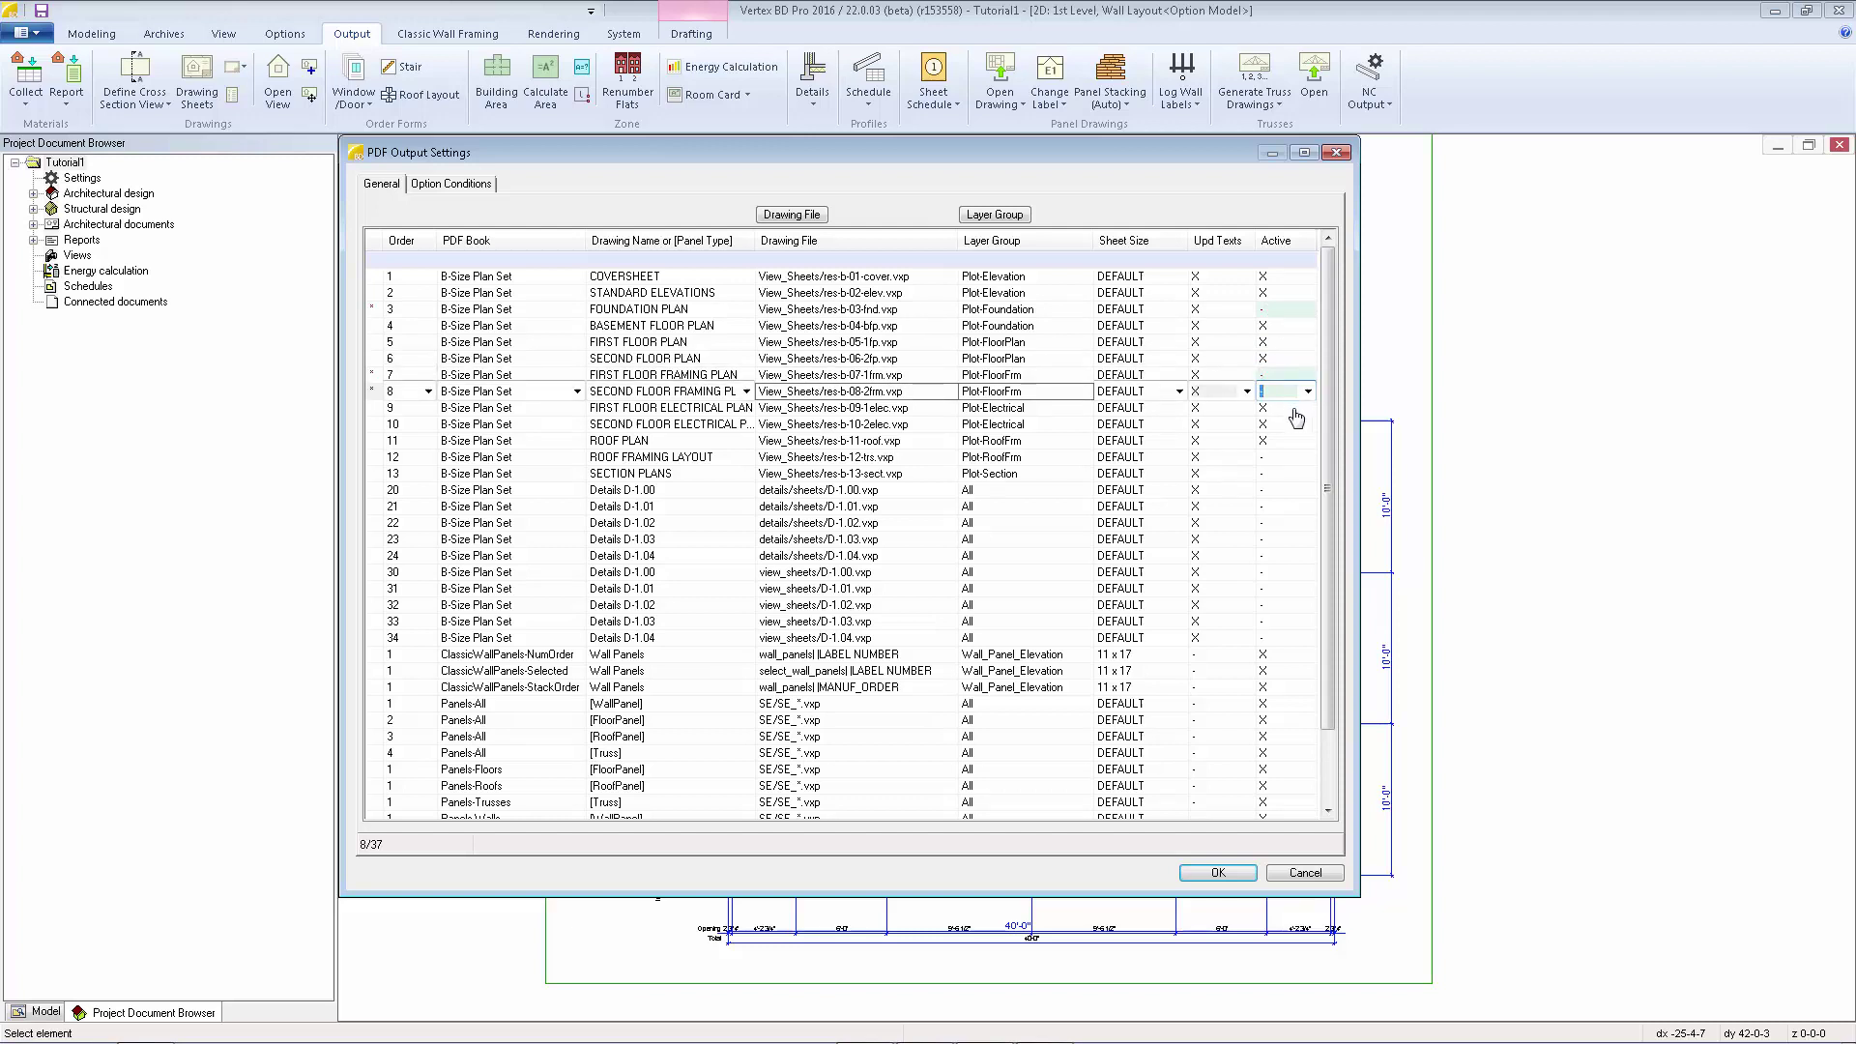
{"action": "left_click", "coordinate": [1297, 409]}
{"action": "key", "text": "Delete"}
{"action": "left_click", "coordinate": [1298, 426]}
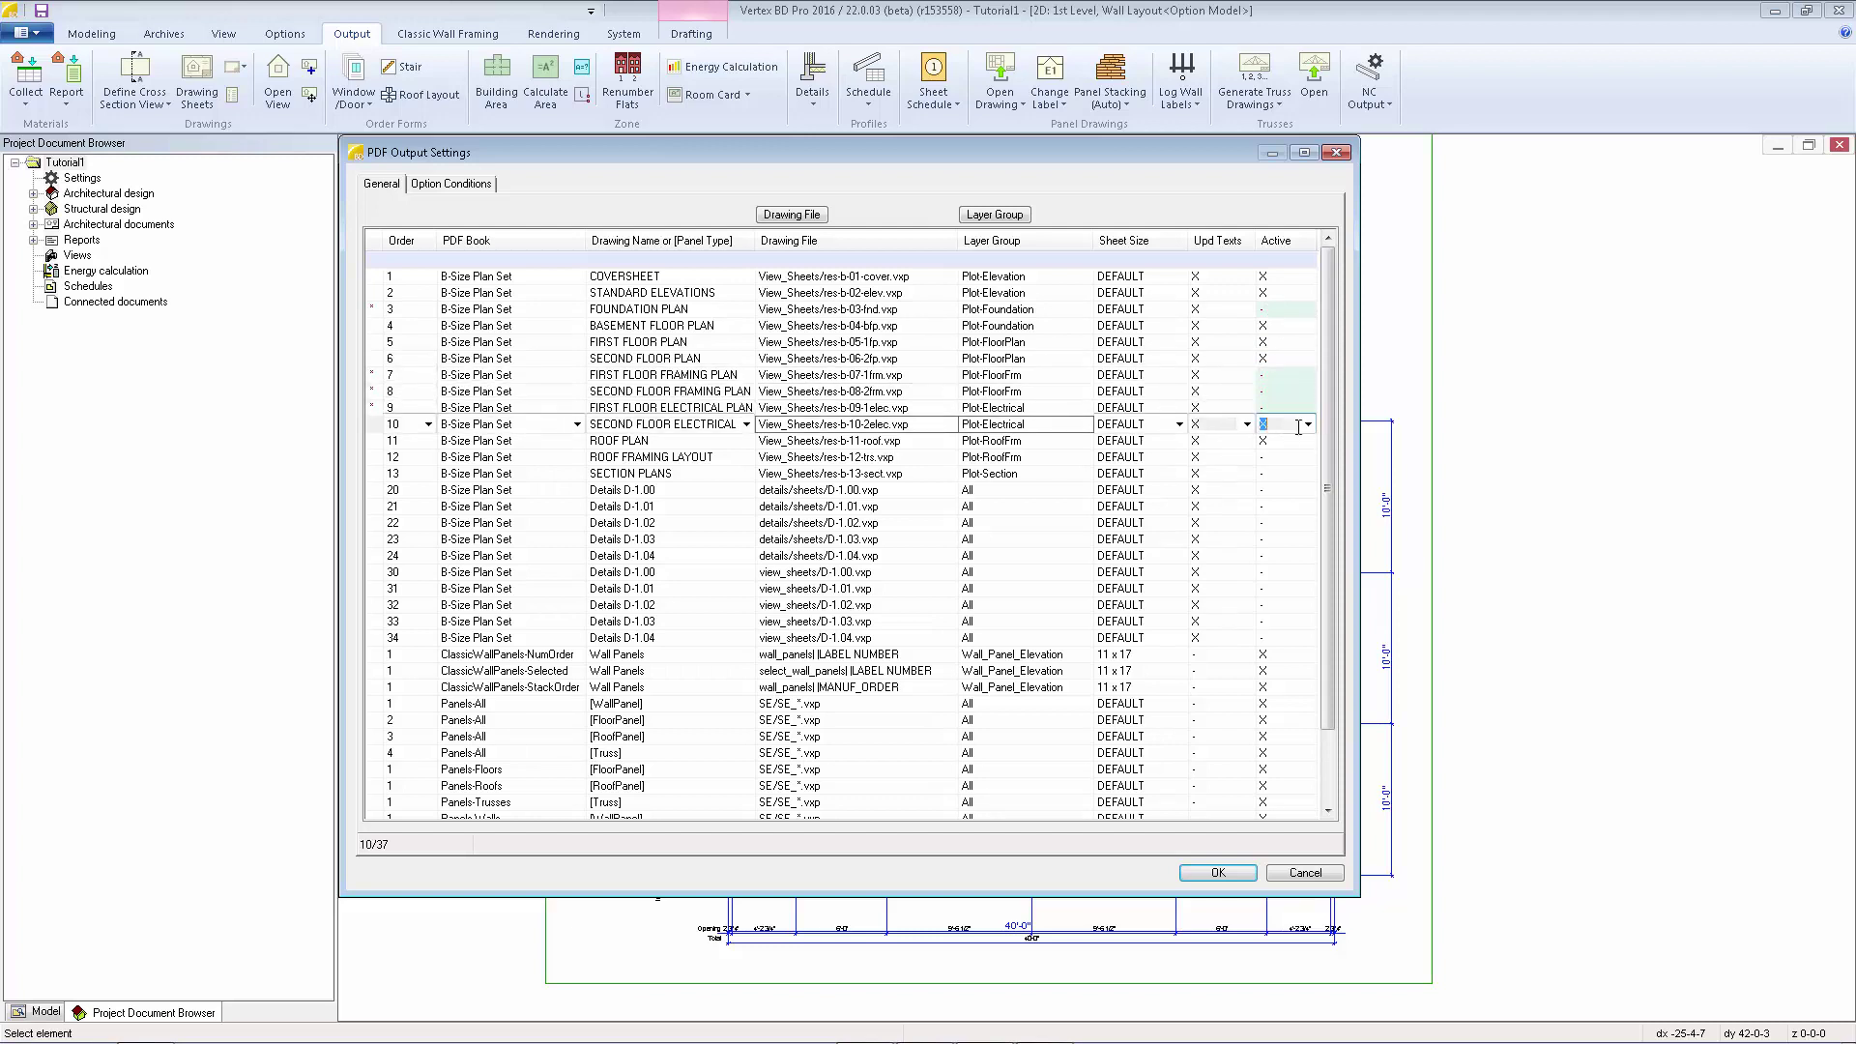
{"action": "key", "text": "Delete"}
{"action": "left_click", "coordinate": [1193, 874]}
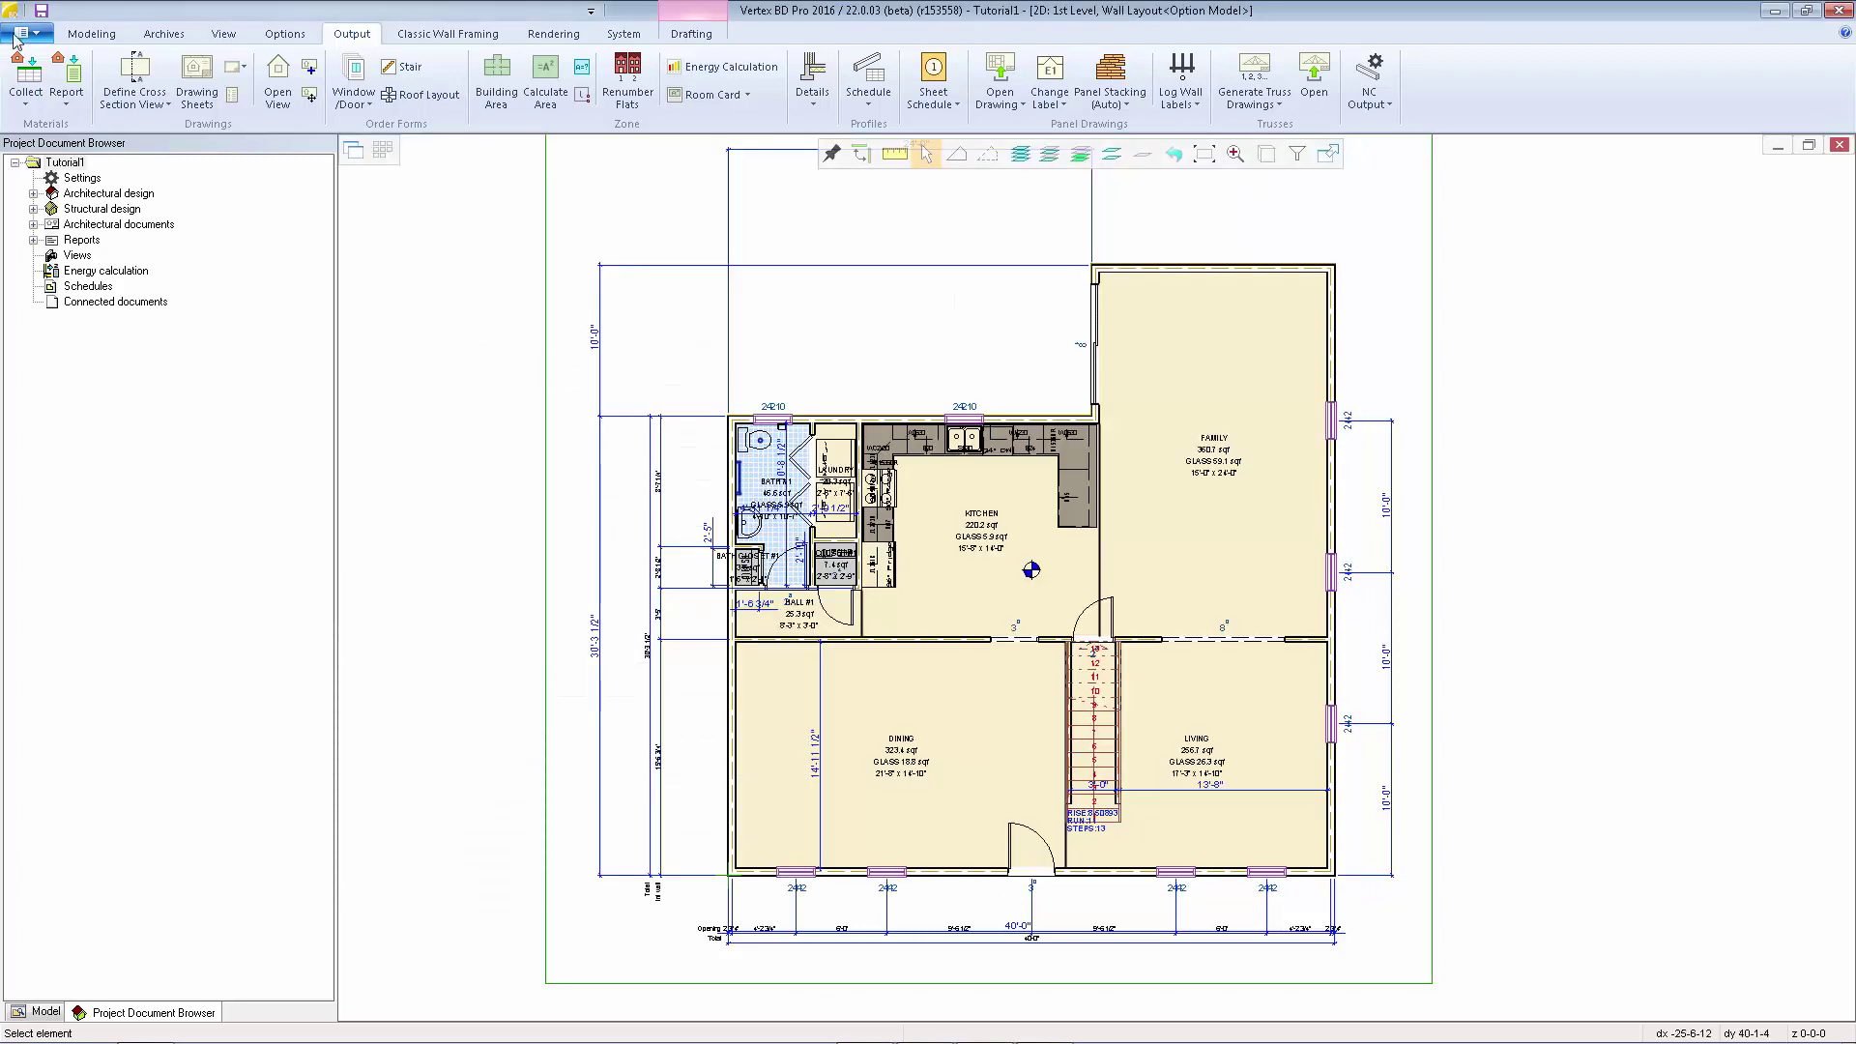
Print the B-Size Plan Set as the PDF 'Tutorial1 B-Size Plan Set'.
{"action": "left_click", "coordinate": [15, 36]}
{"action": "mouse_move", "coordinate": [74, 466]}
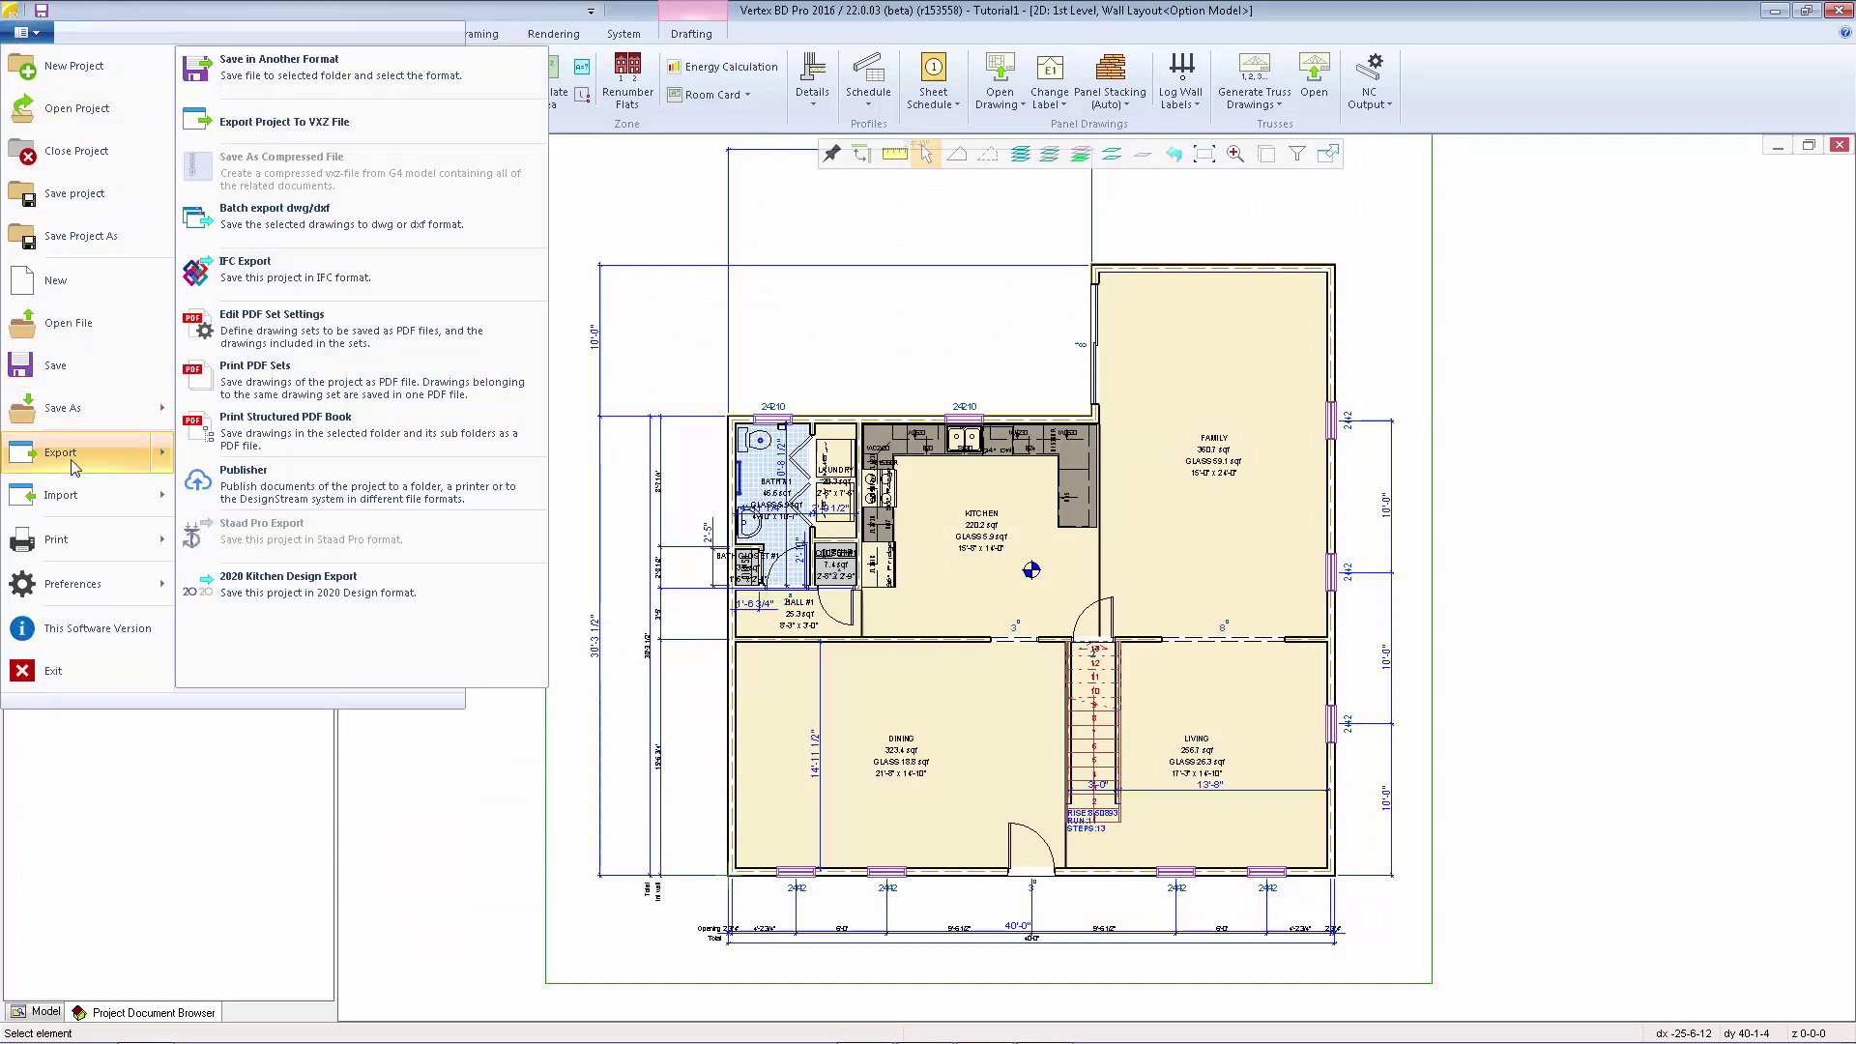
{"action": "left_click", "coordinate": [274, 380]}
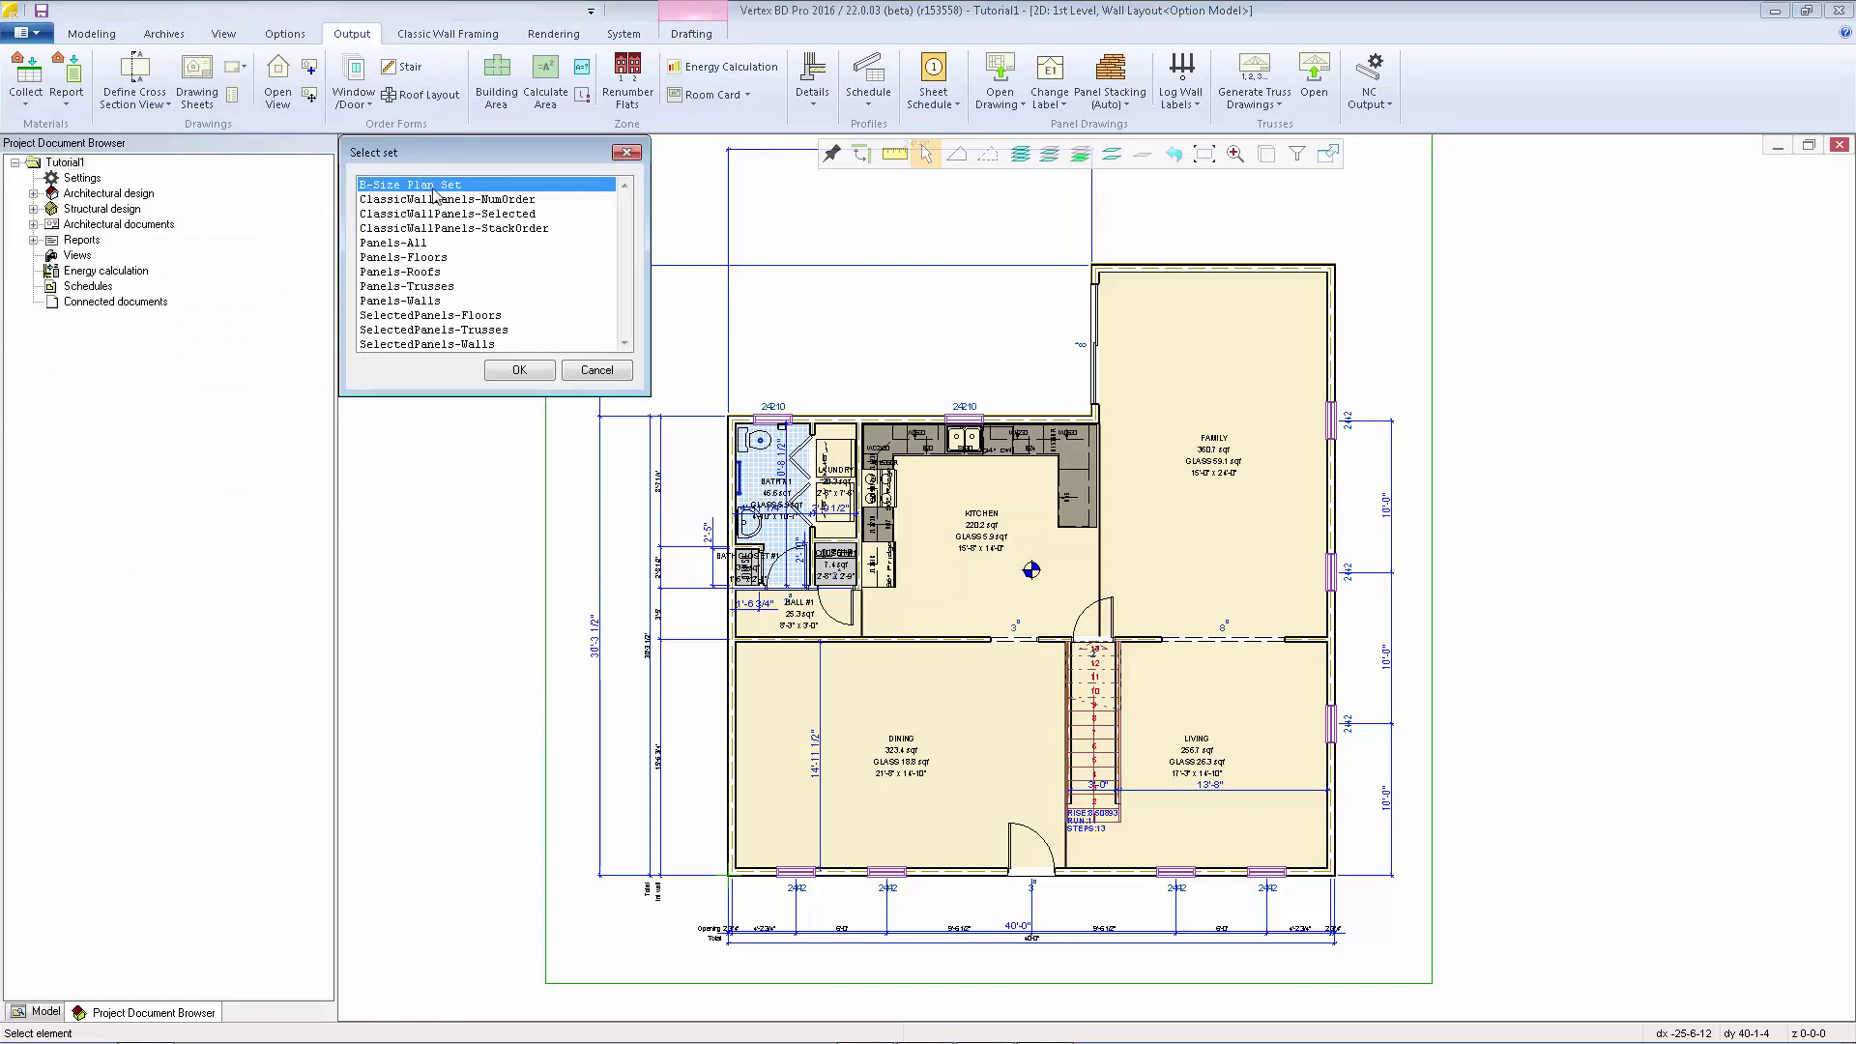
{"action": "left_click", "coordinate": [521, 371]}
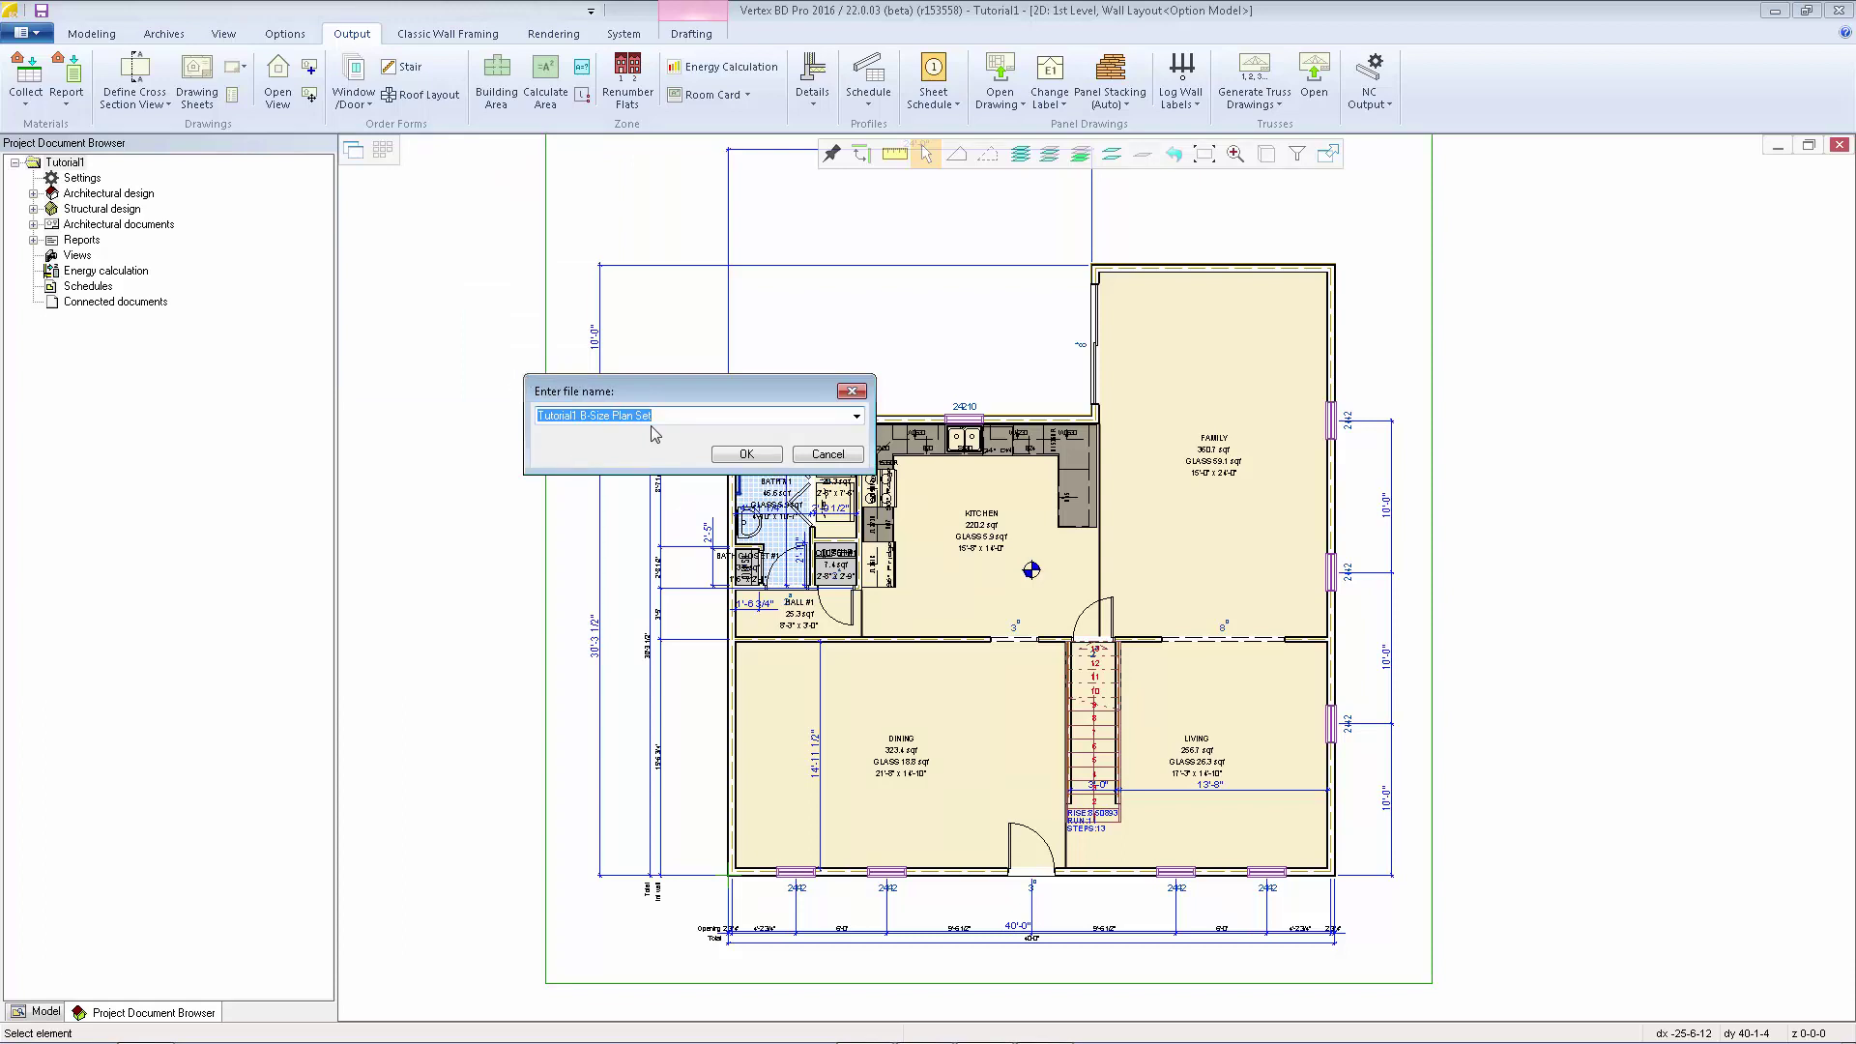
{"action": "left_click", "coordinate": [727, 455]}
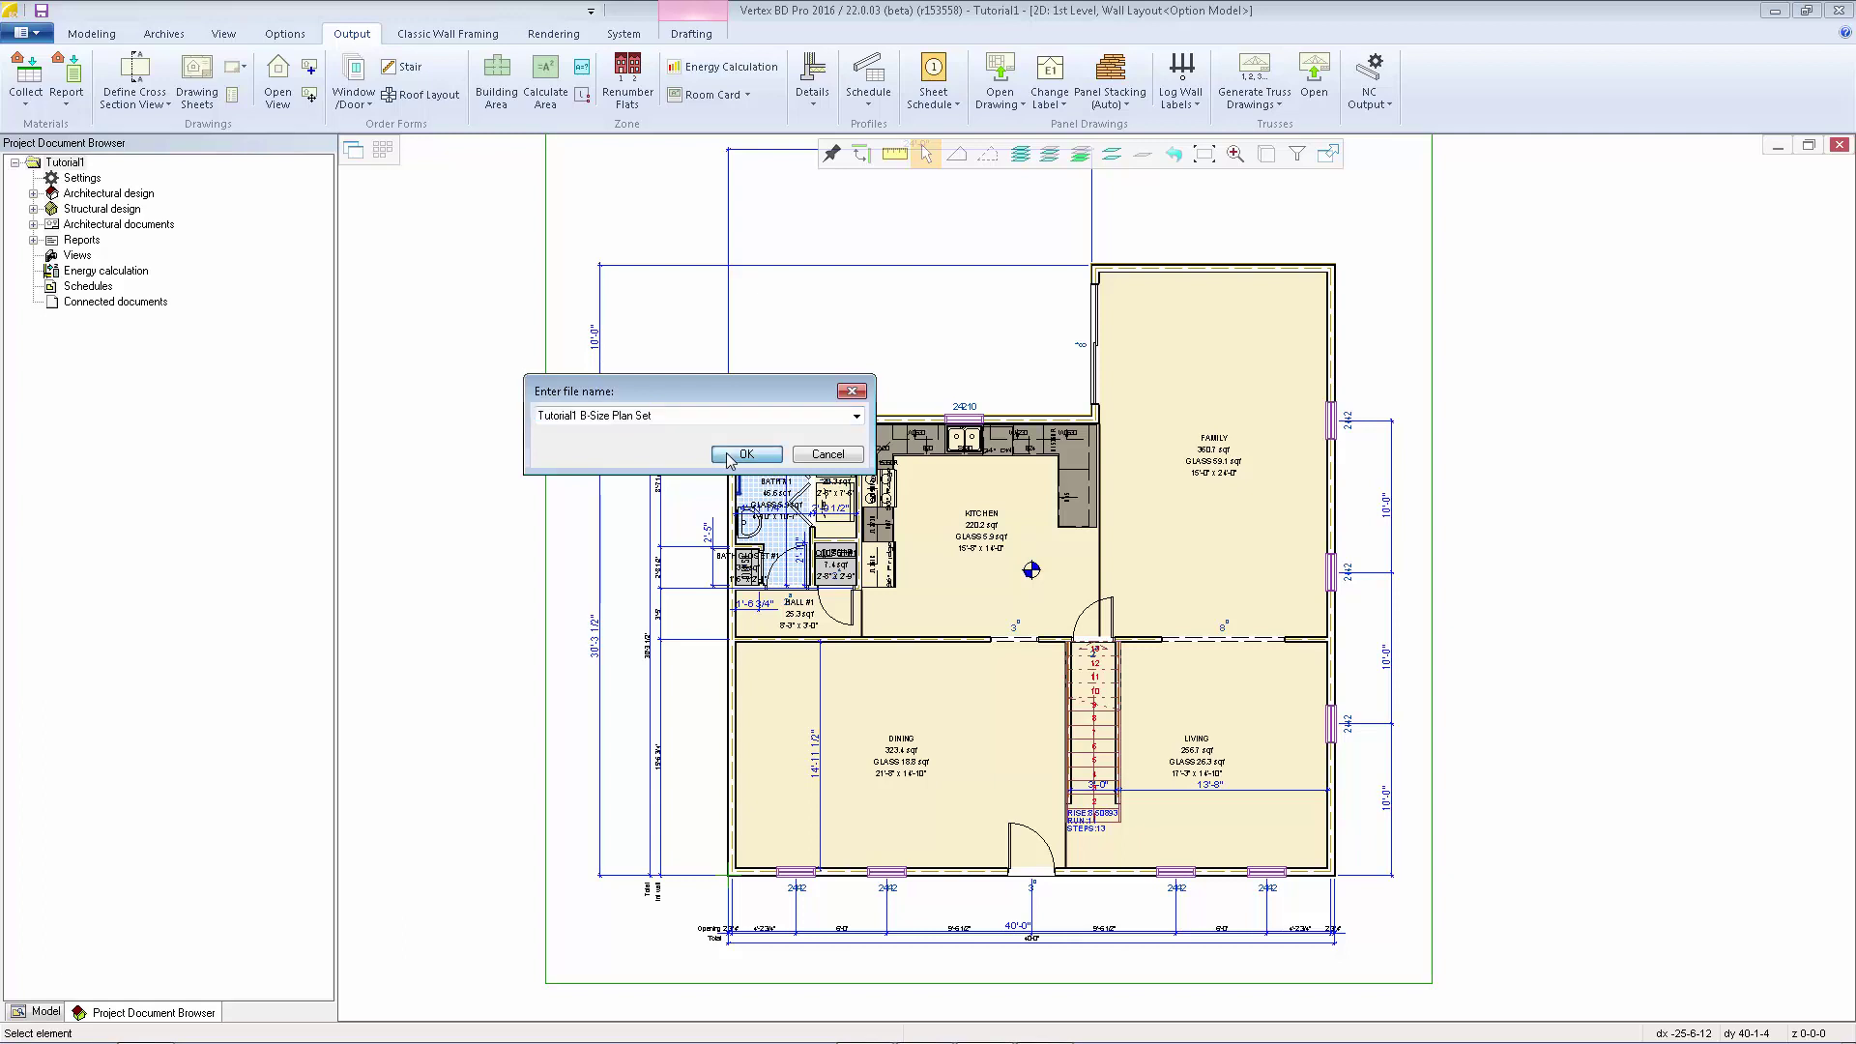